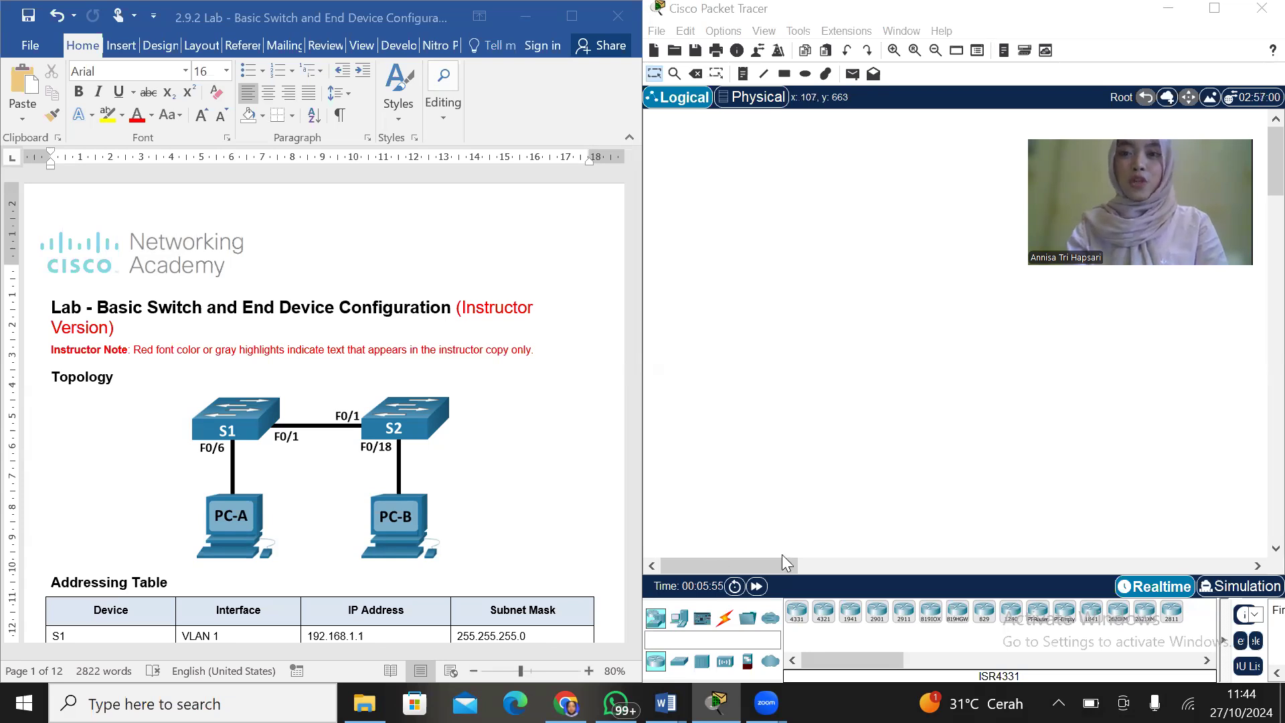
Place two PC-PT end devices in the workspace, one on each side with space between them
left_click(679, 617)
left_click(798, 615)
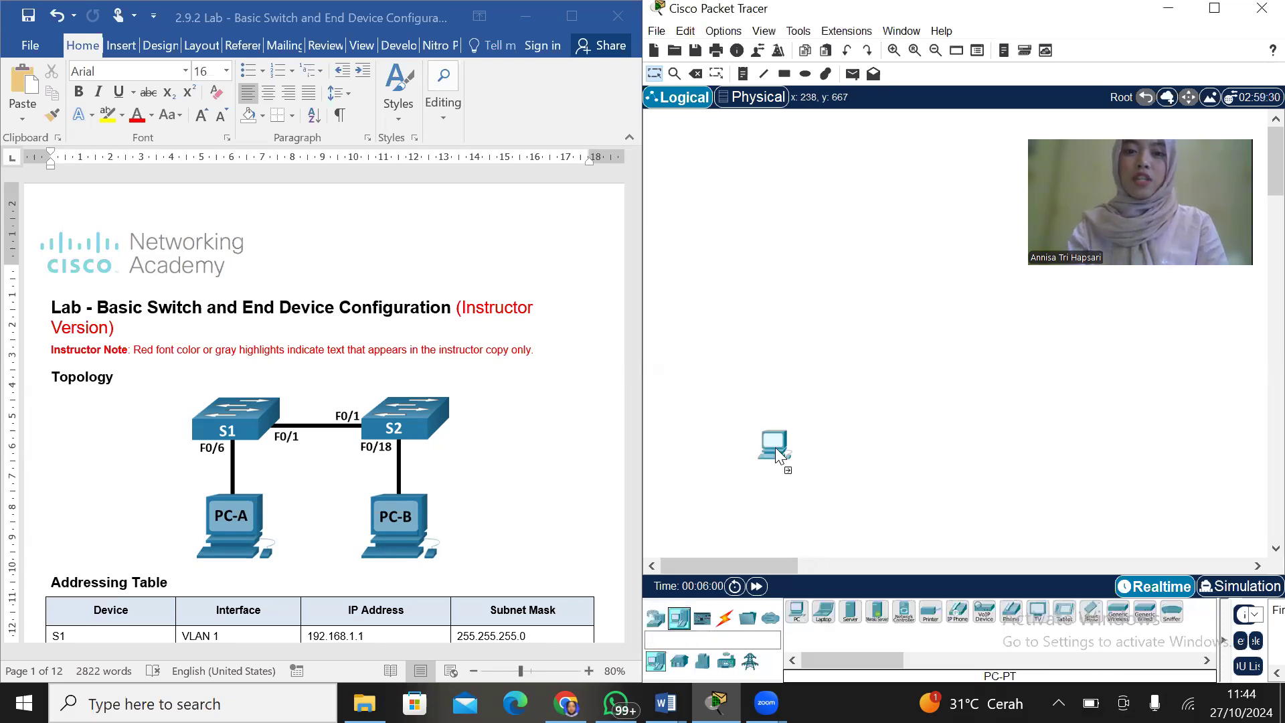
left_click(755, 371)
left_click(798, 615)
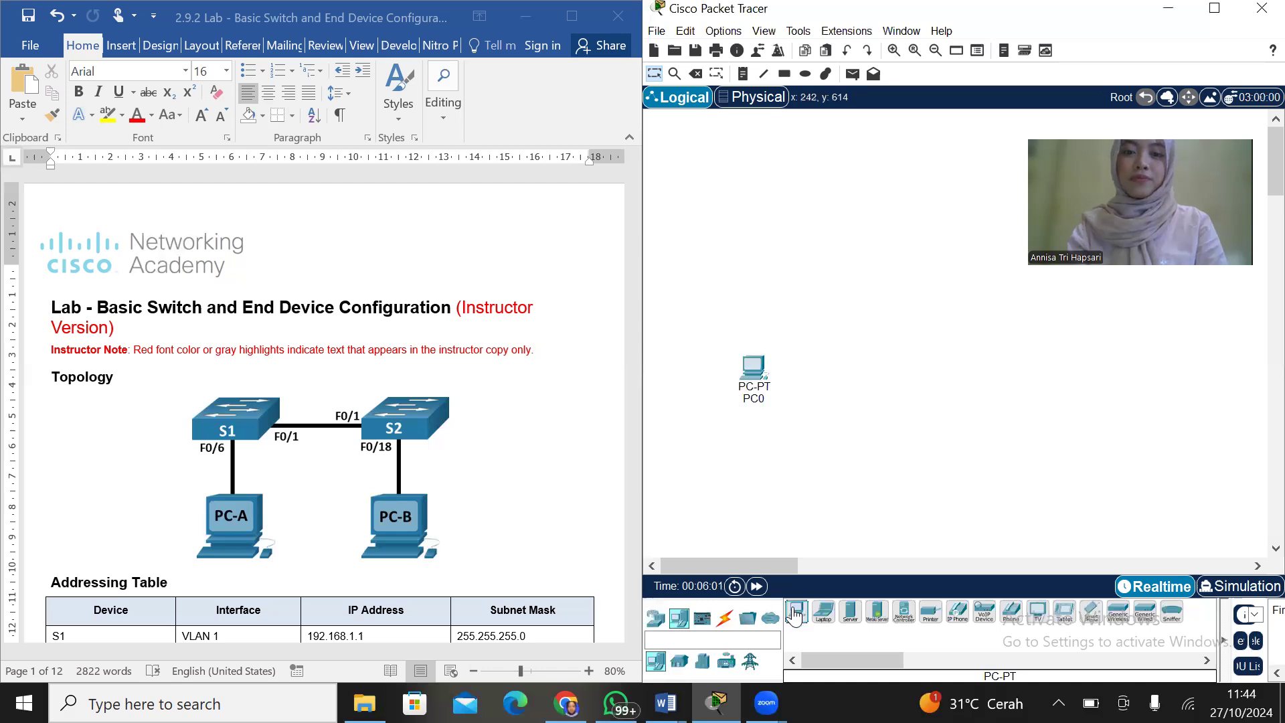
left_click(1033, 380)
Place two 2960 switches with IOS 12 side by side above the PCs, aligning the second with the first
left_click(748, 619)
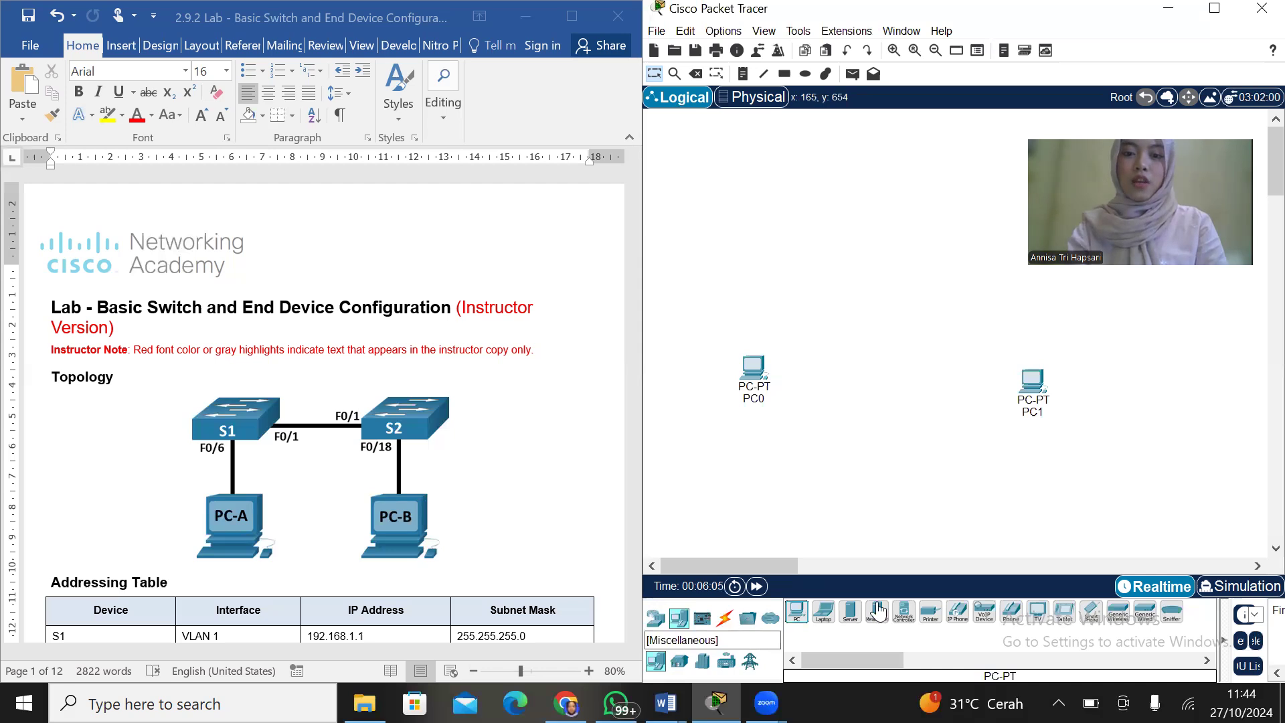
left_click(904, 611)
left_click(829, 295)
left_click(903, 611)
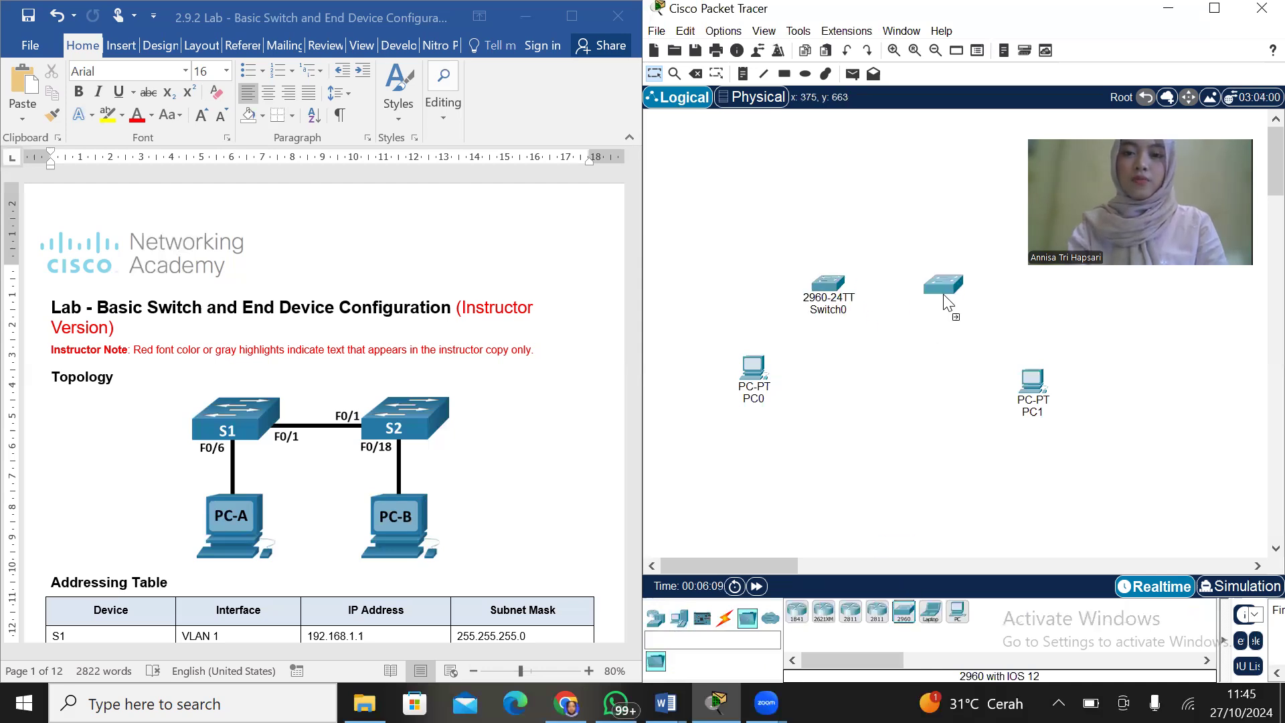
left_click(947, 298)
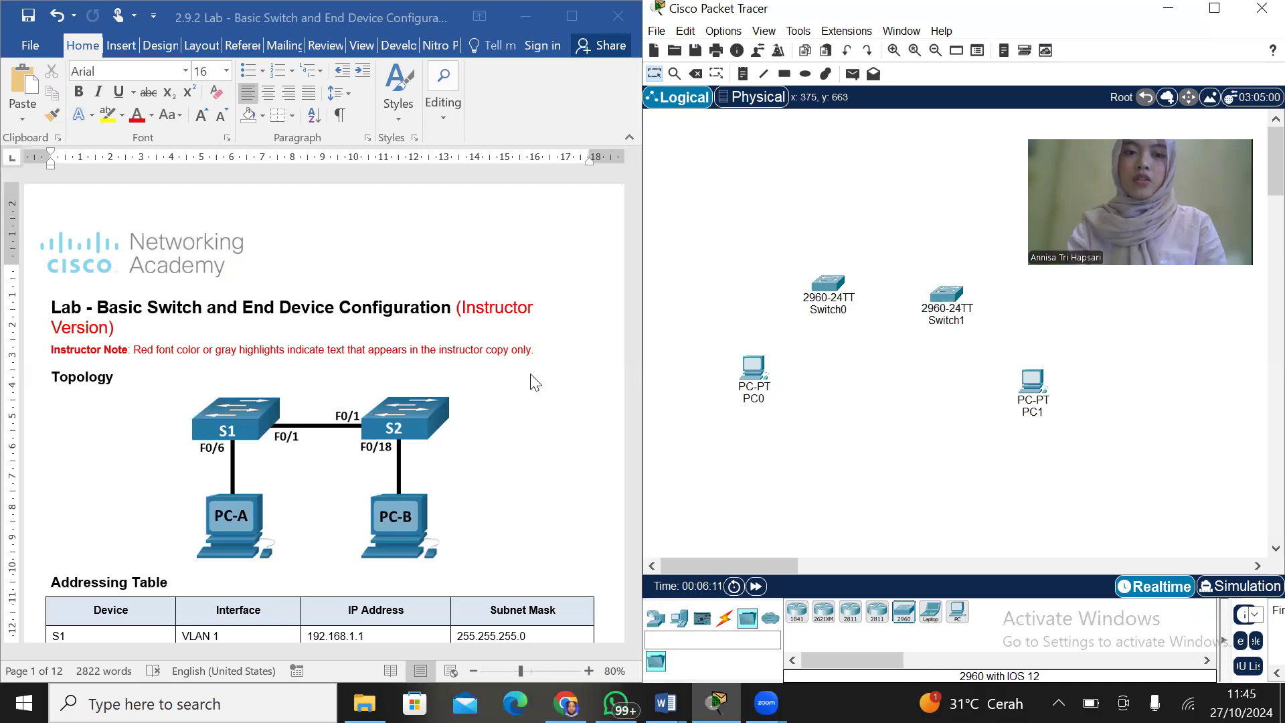
left_click_drag(954, 299, 953, 295)
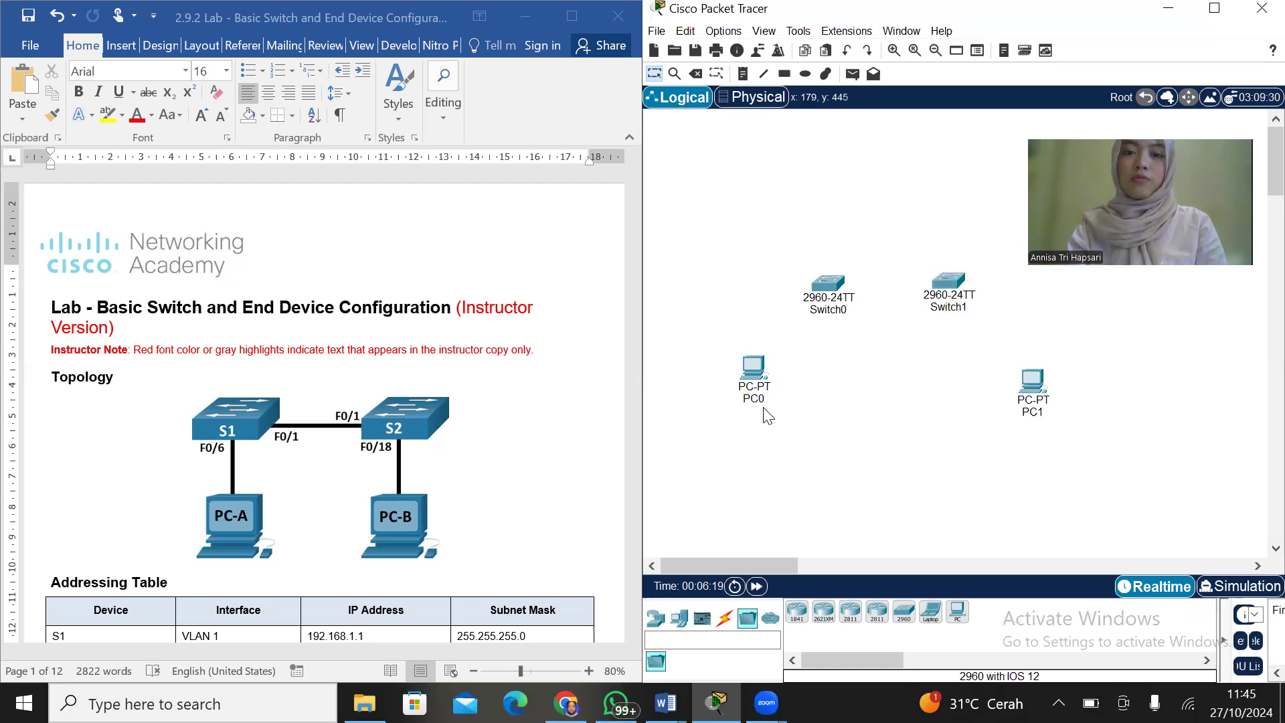
Rename PC0 as PC-A
left_click(763, 403)
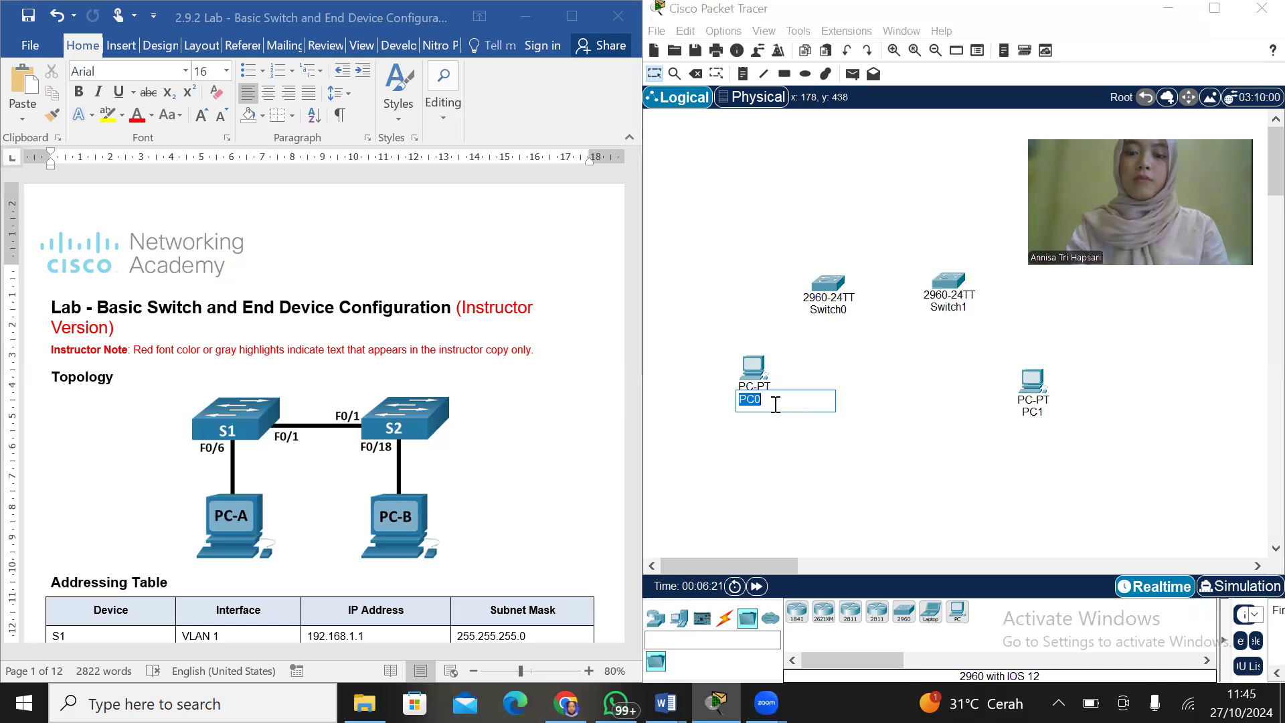
left_click(775, 403)
key("BackSpace")
type("-")
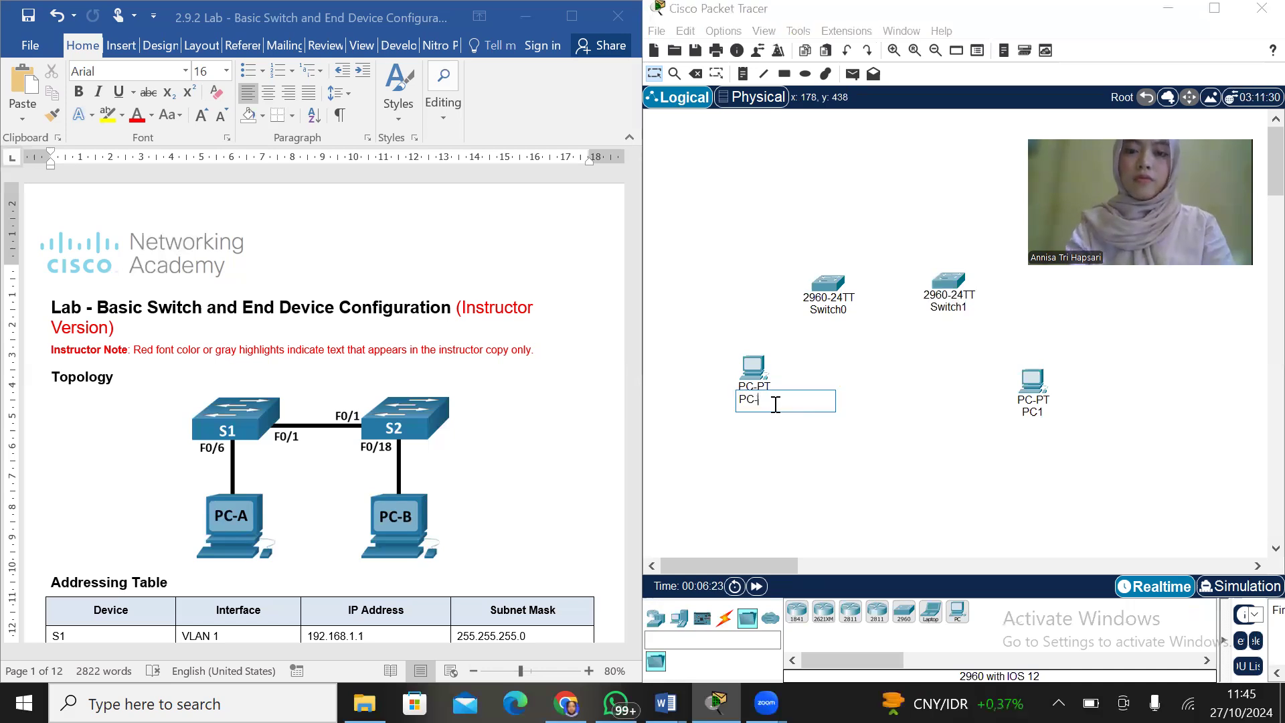
type("A")
key("Return")
Rename PC1 as PC-B
left_click(1036, 415)
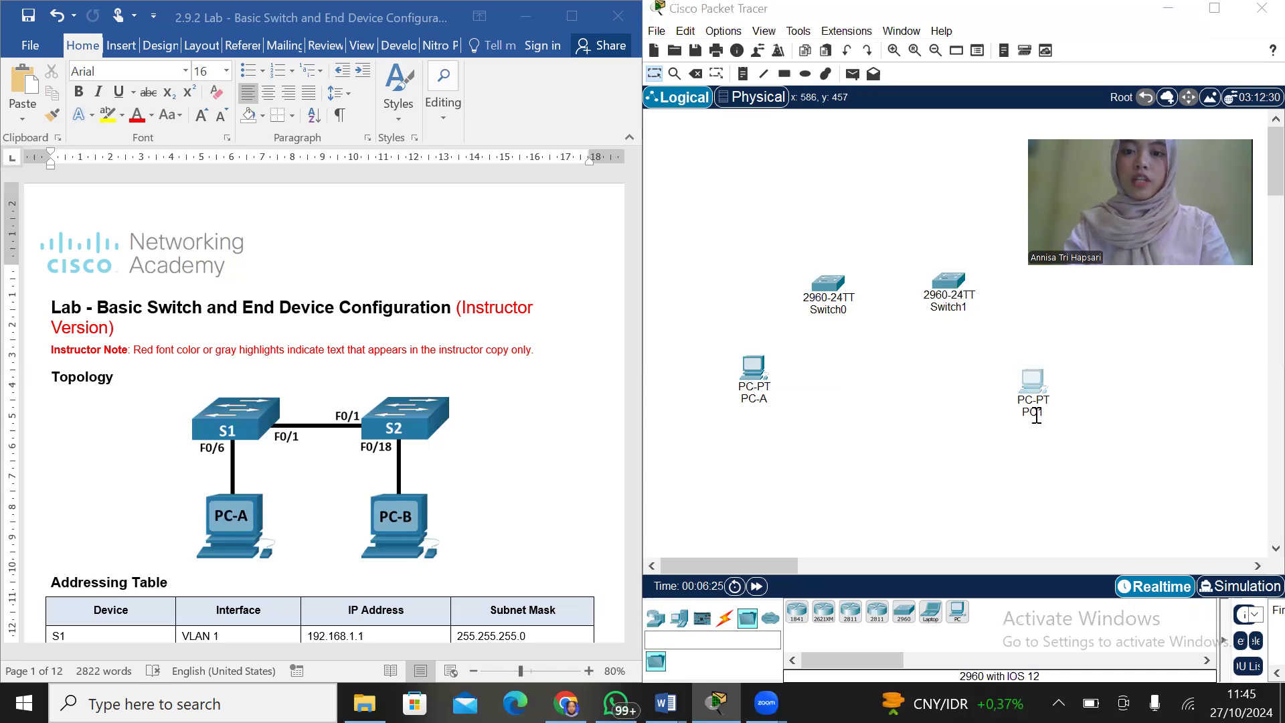
left_click(1036, 415)
left_click(1046, 415)
key("BackSpace")
type("-B")
key("Return")
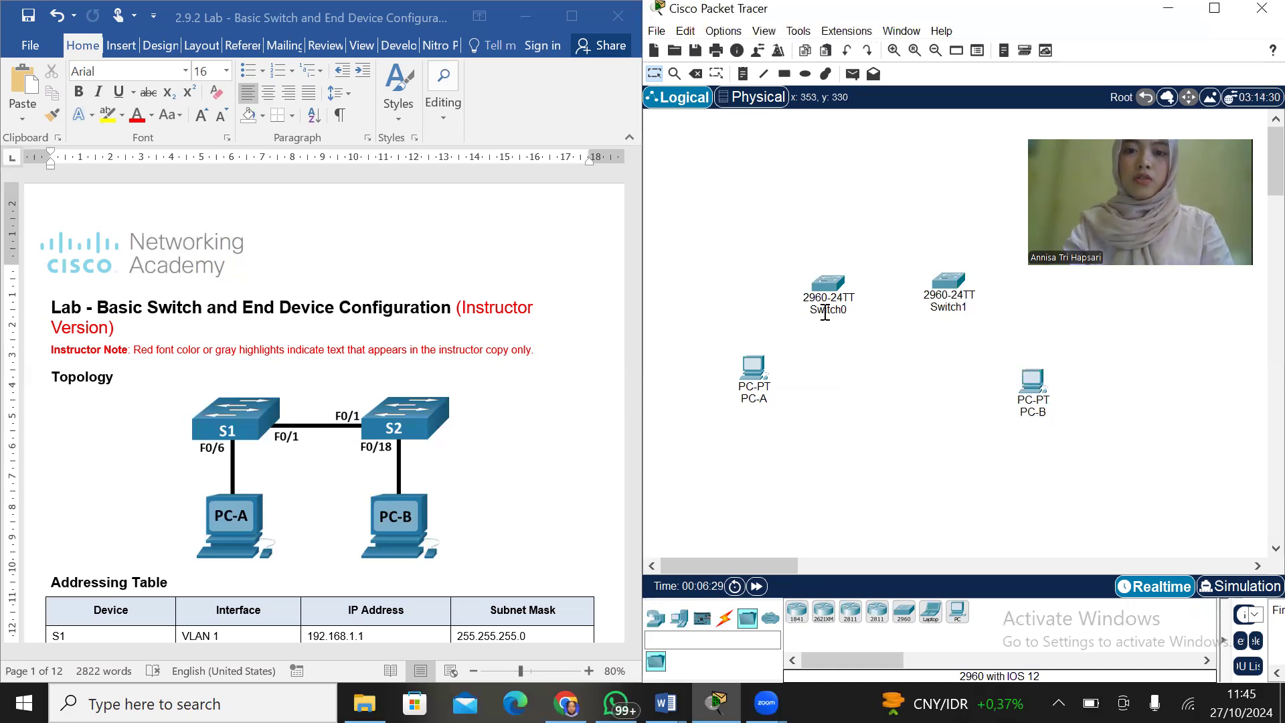
Rename Switch0 as S1 and Switch1 as S2
left_click(825, 312)
type("S1")
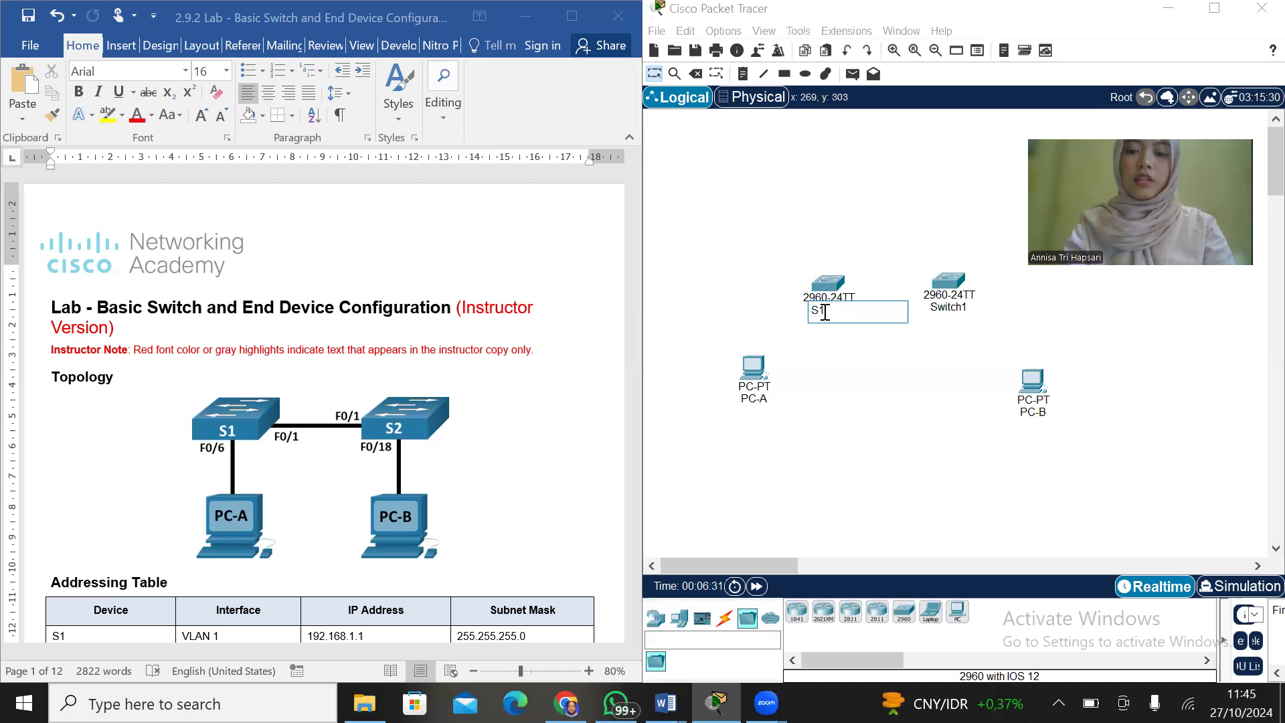
key("Return")
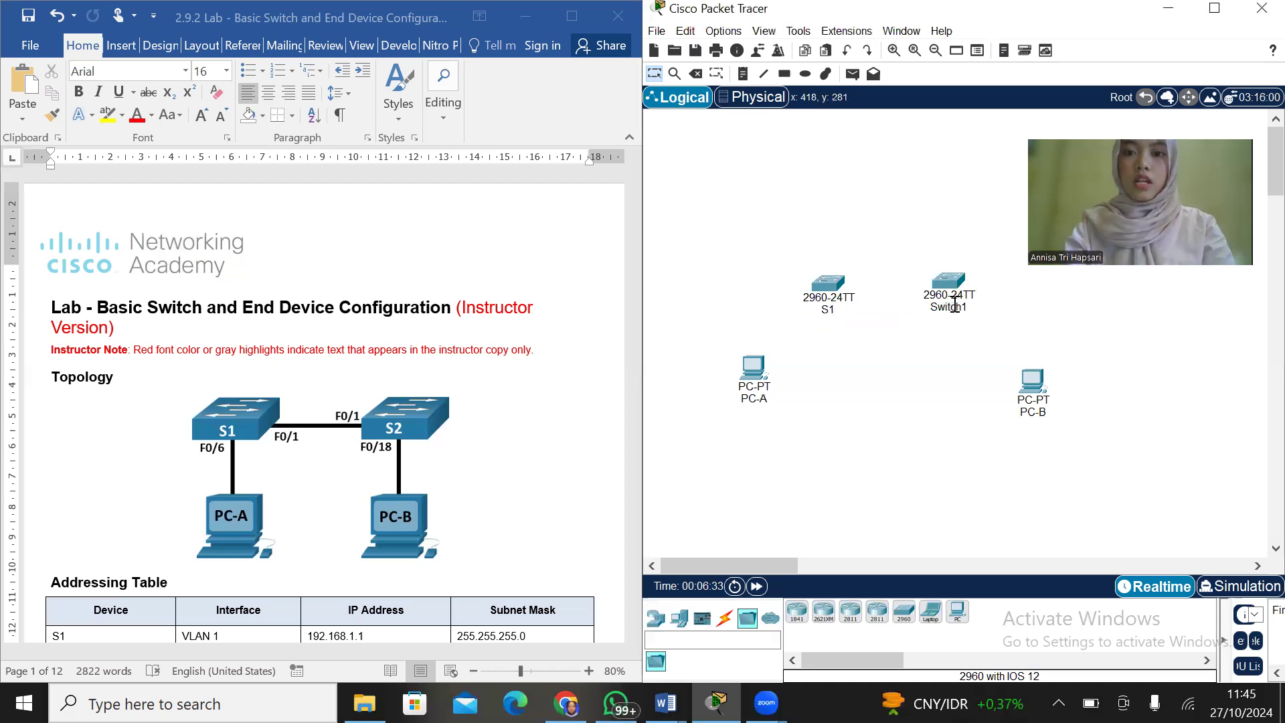
left_click(953, 306)
type("S2")
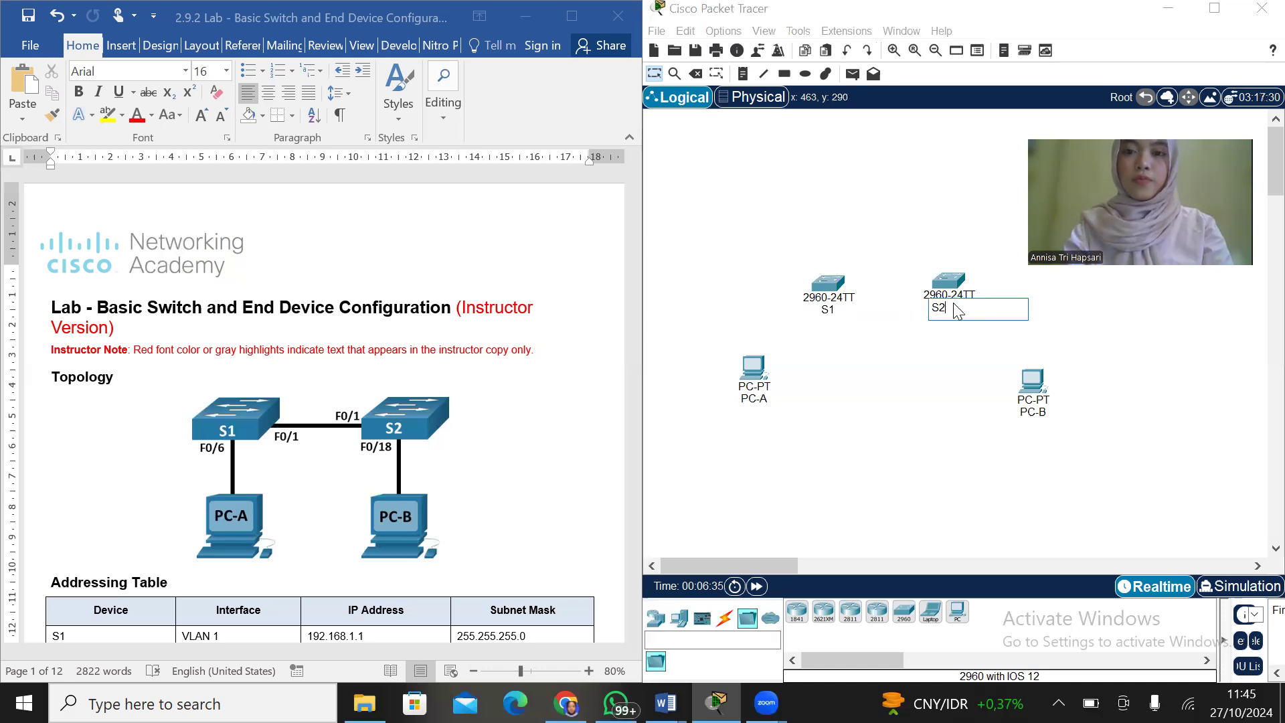
key("Return")
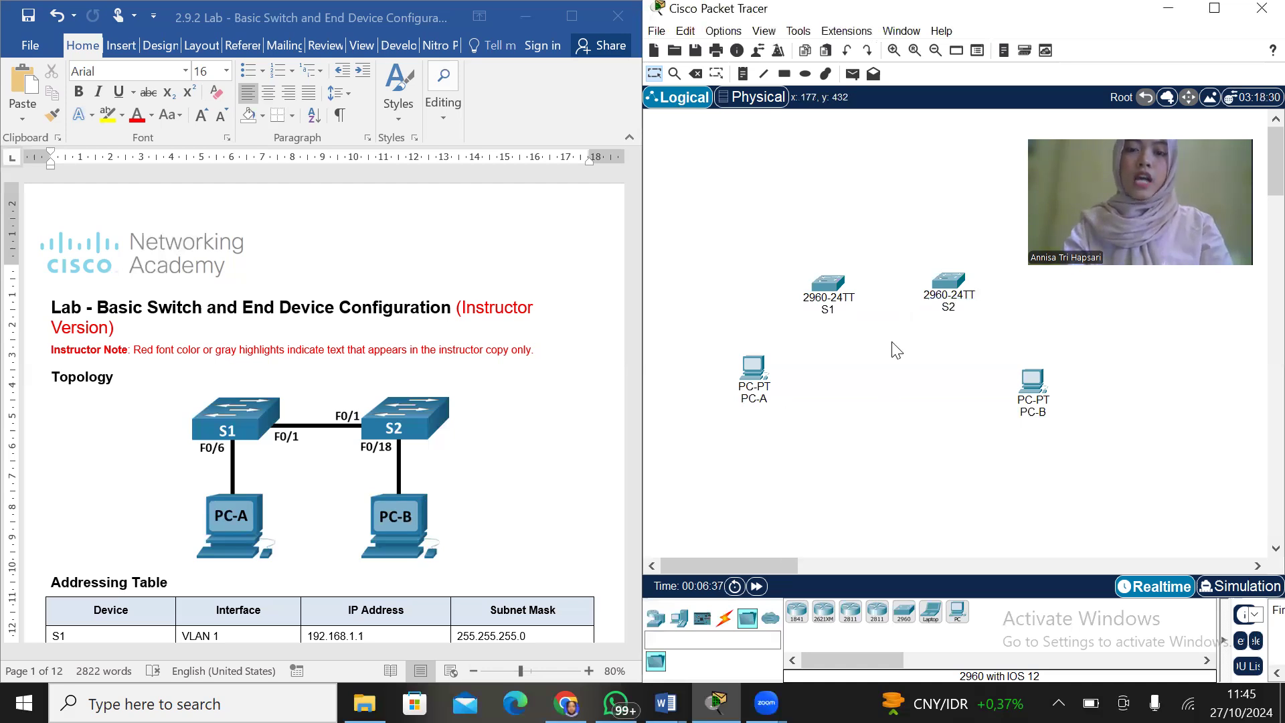
Connect PC-A's FastEthernet0 port to S1's FastEthernet0/6 port with a Copper Straight-Through cable
left_click(724, 617)
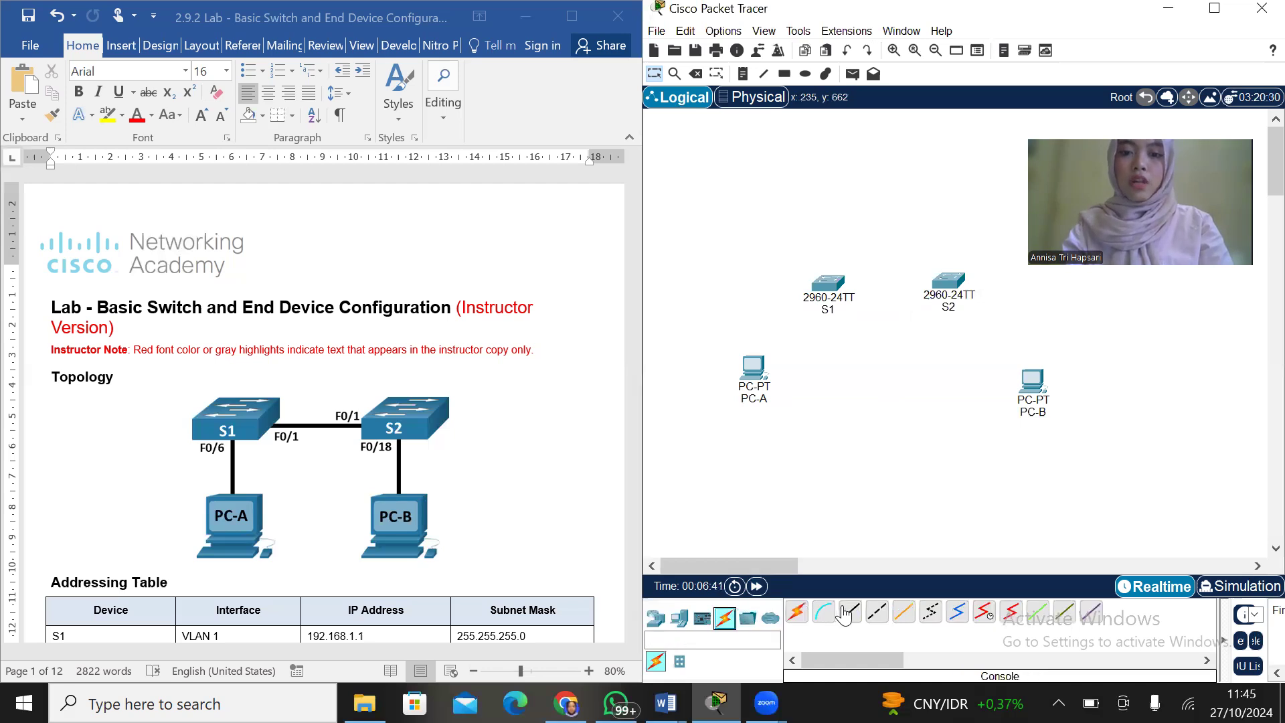
left_click(845, 613)
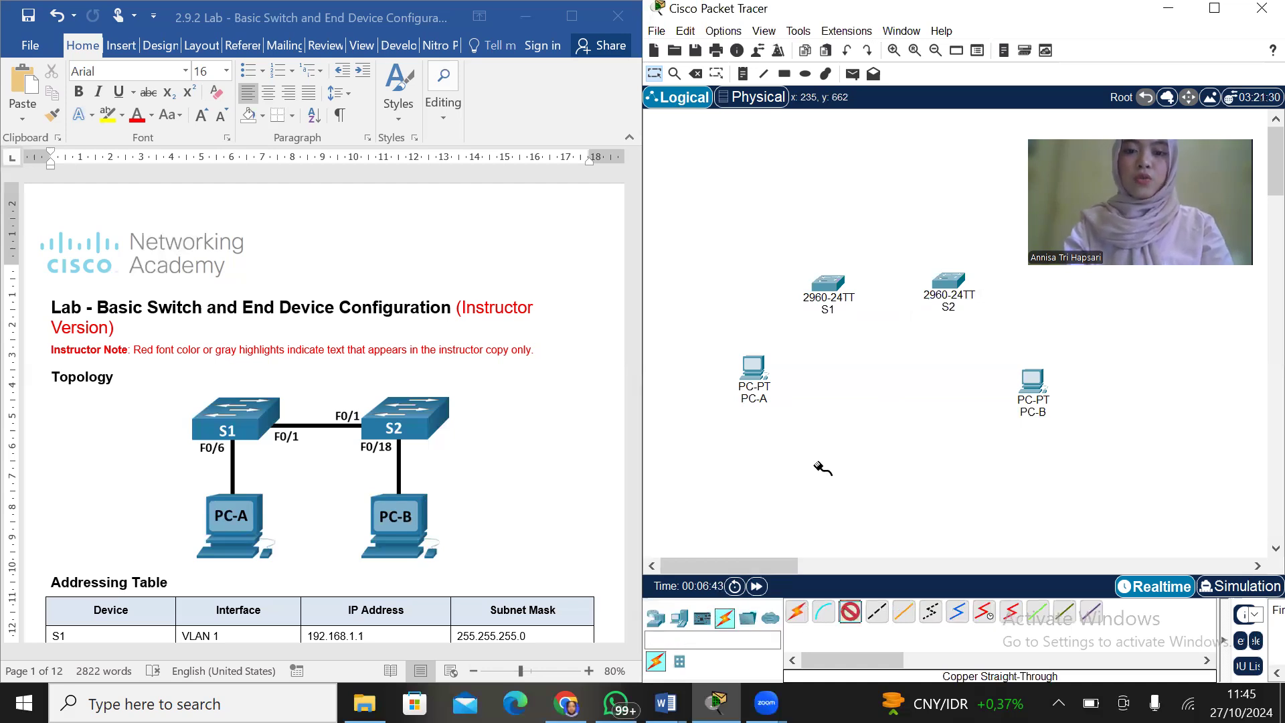
left_click(781, 383)
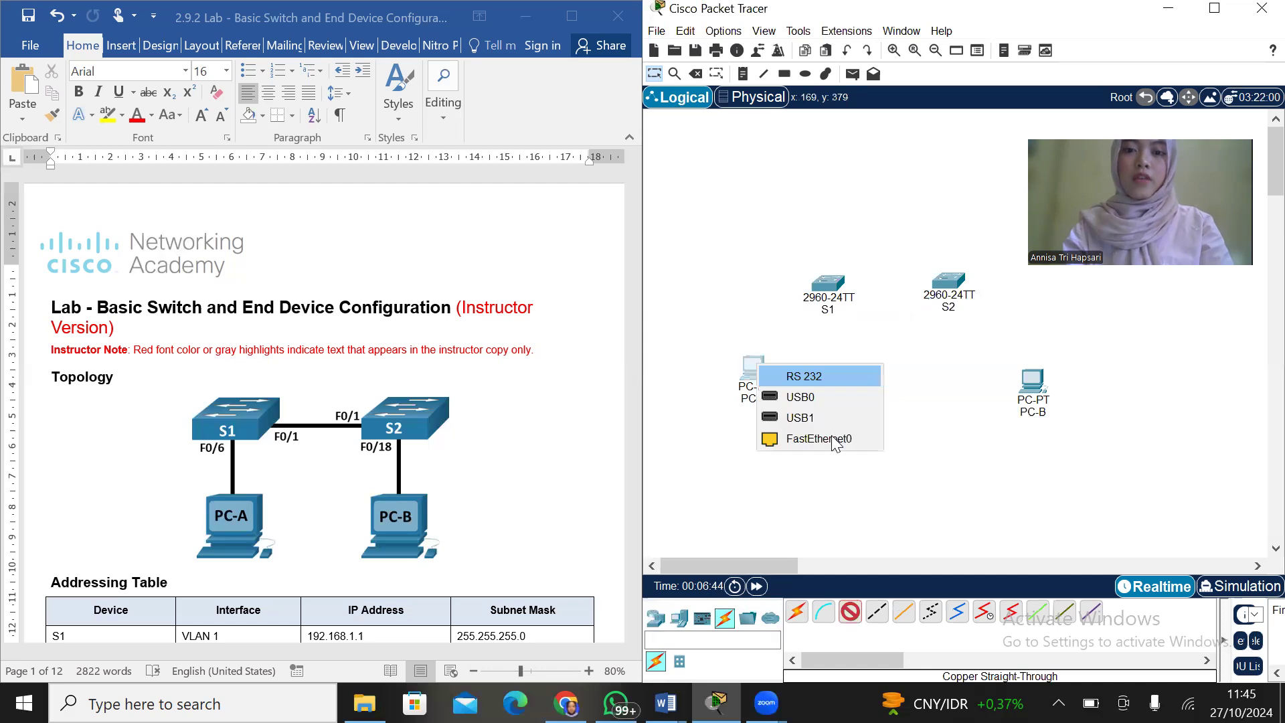
left_click(832, 440)
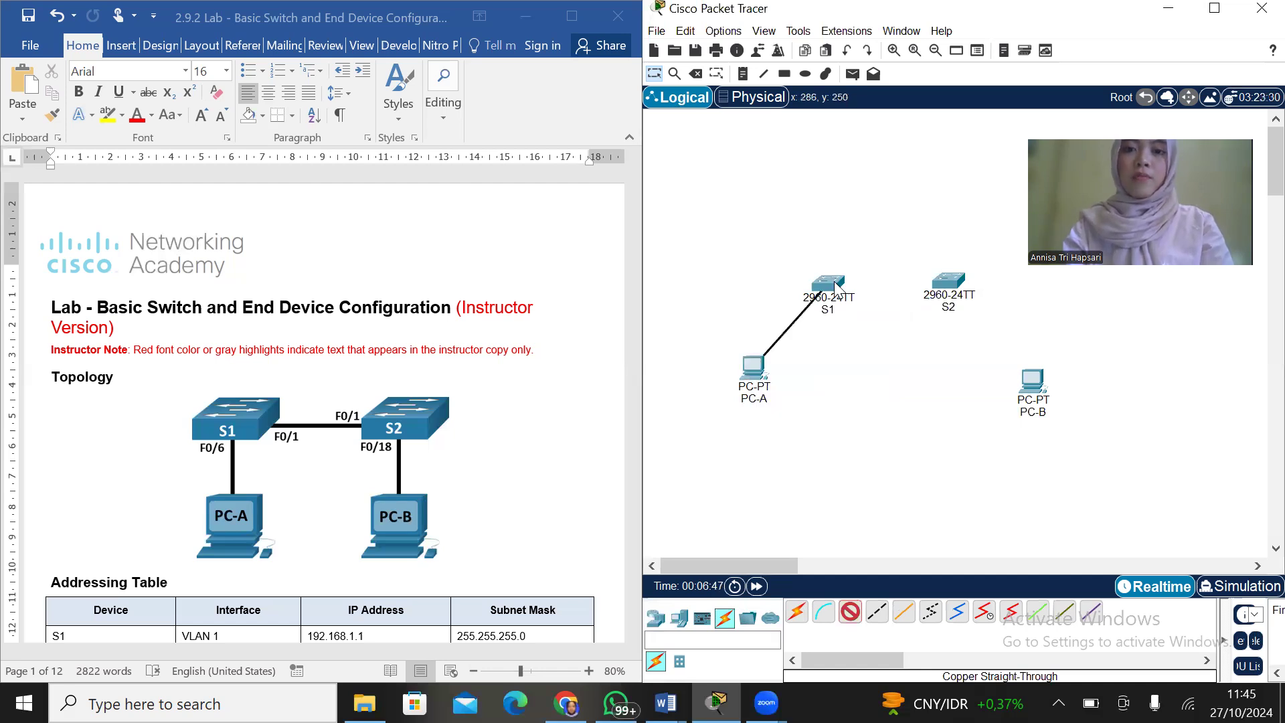
left_click(837, 289)
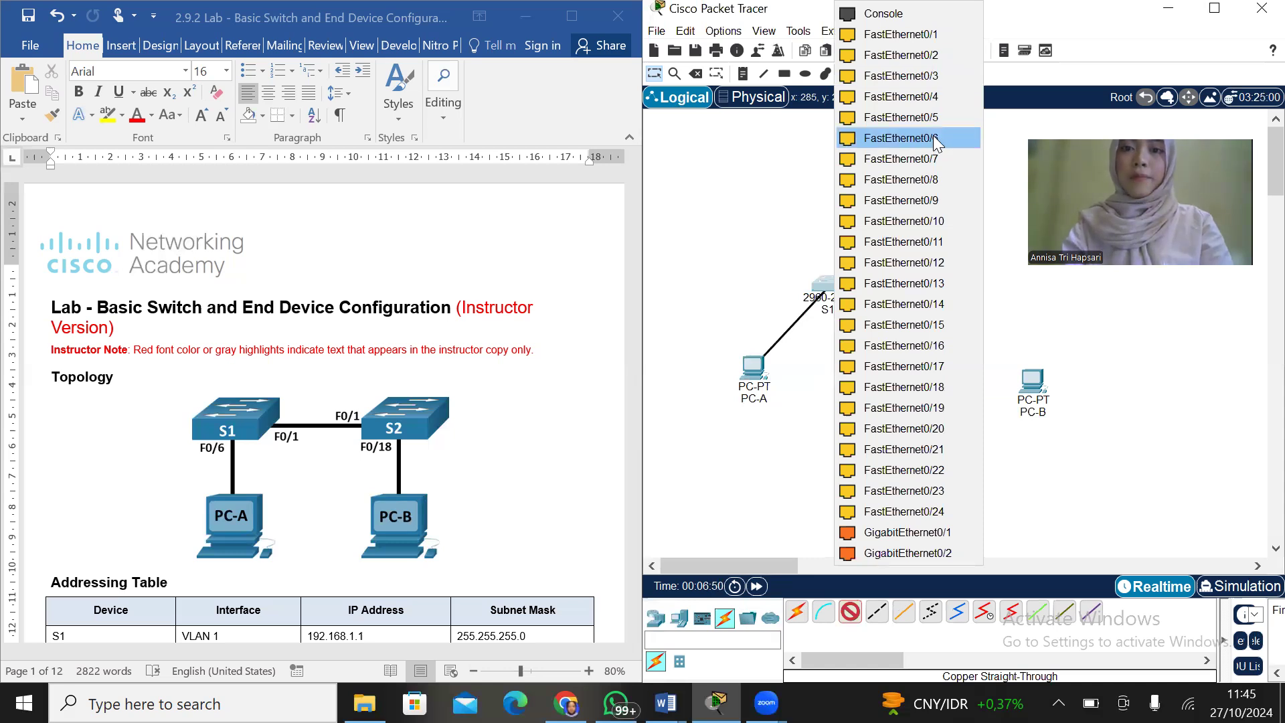
left_click(935, 138)
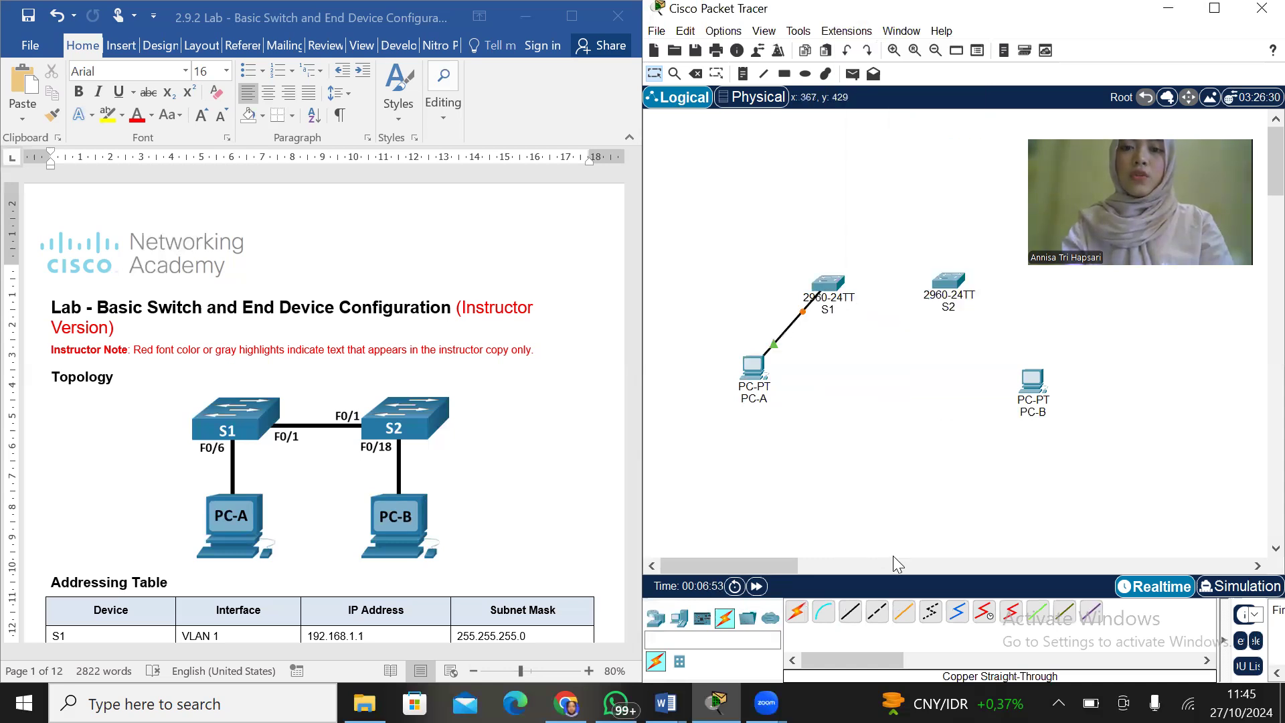
Connect PC-B's FastEthernet0 port to S2's FastEthernet0/18 port with a Copper Straight-Through cable
left_click(850, 611)
left_click(1034, 382)
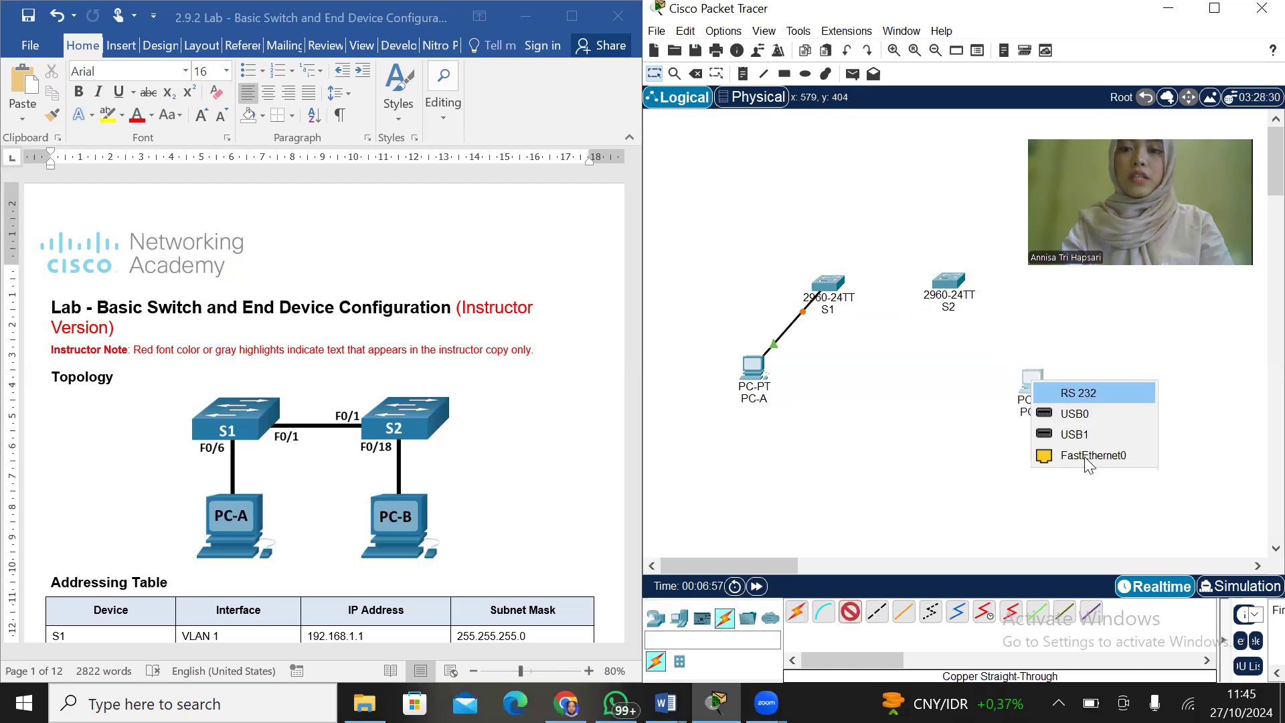
left_click(1089, 455)
left_click(951, 285)
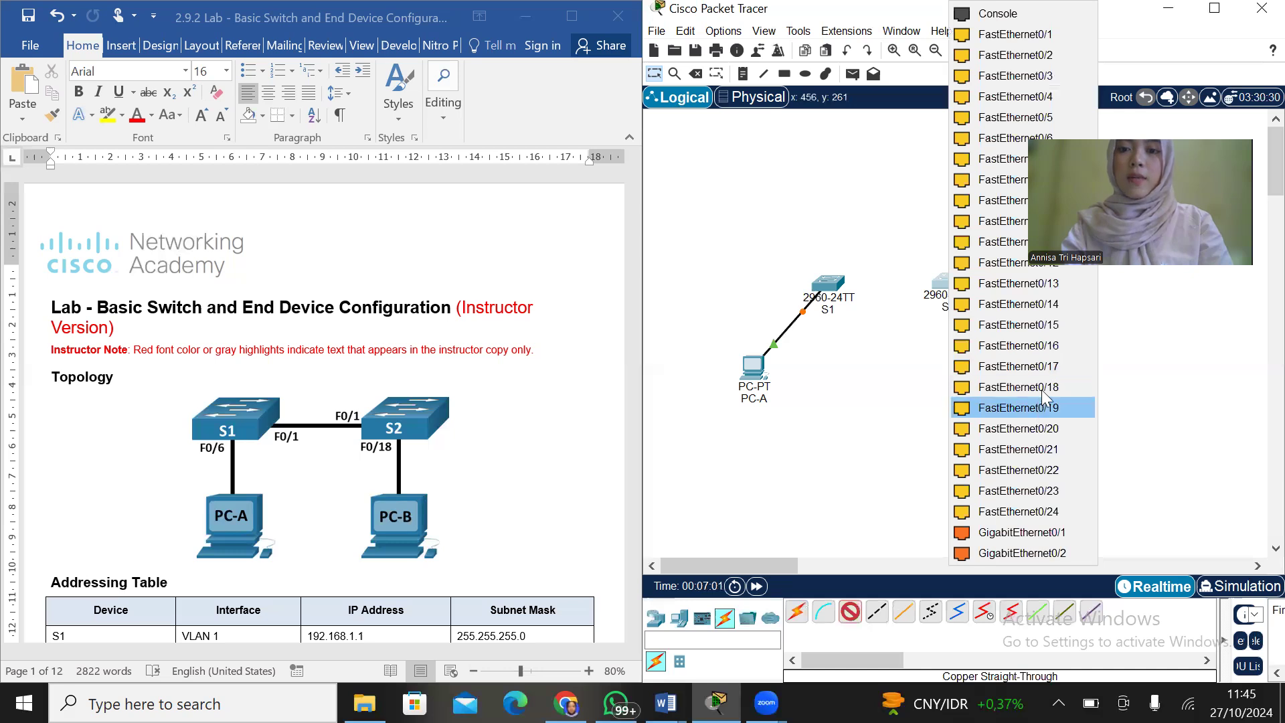
left_click(1042, 389)
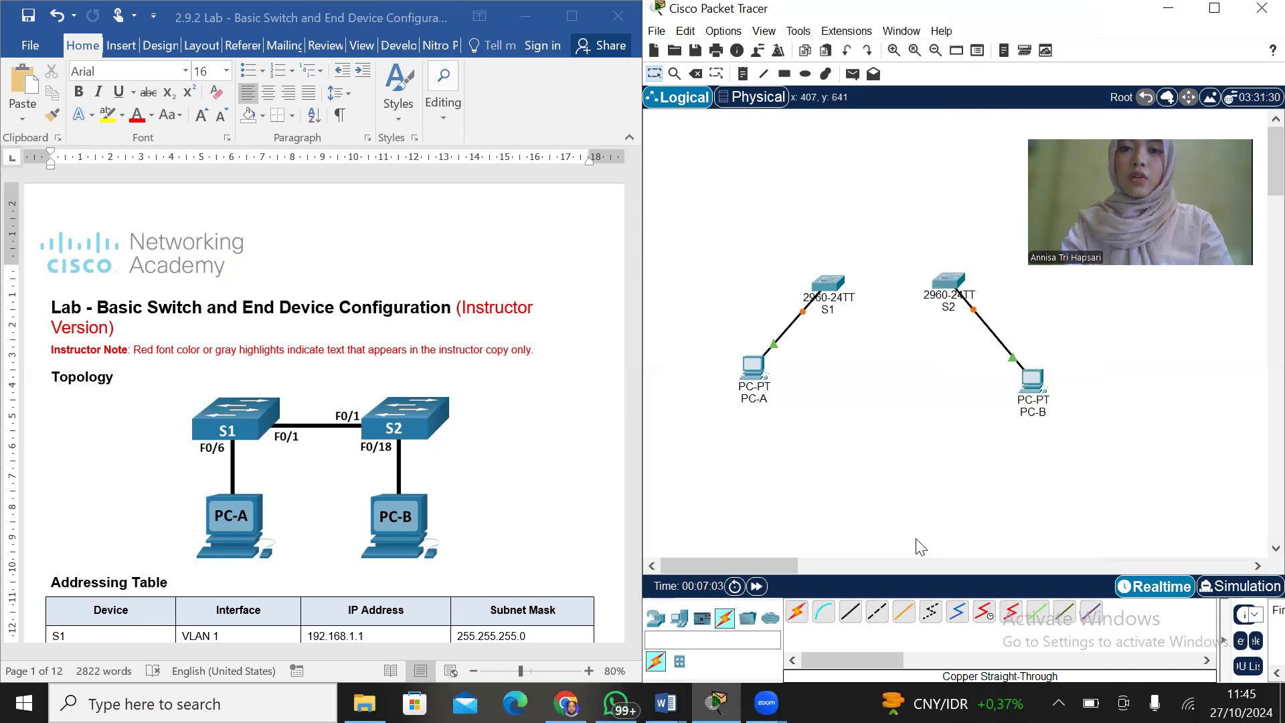
Connect S1's FastEthernet0/1 port to S2's FastEthernet0/1 port with a Copper Cross-Over cable
left_click(881, 613)
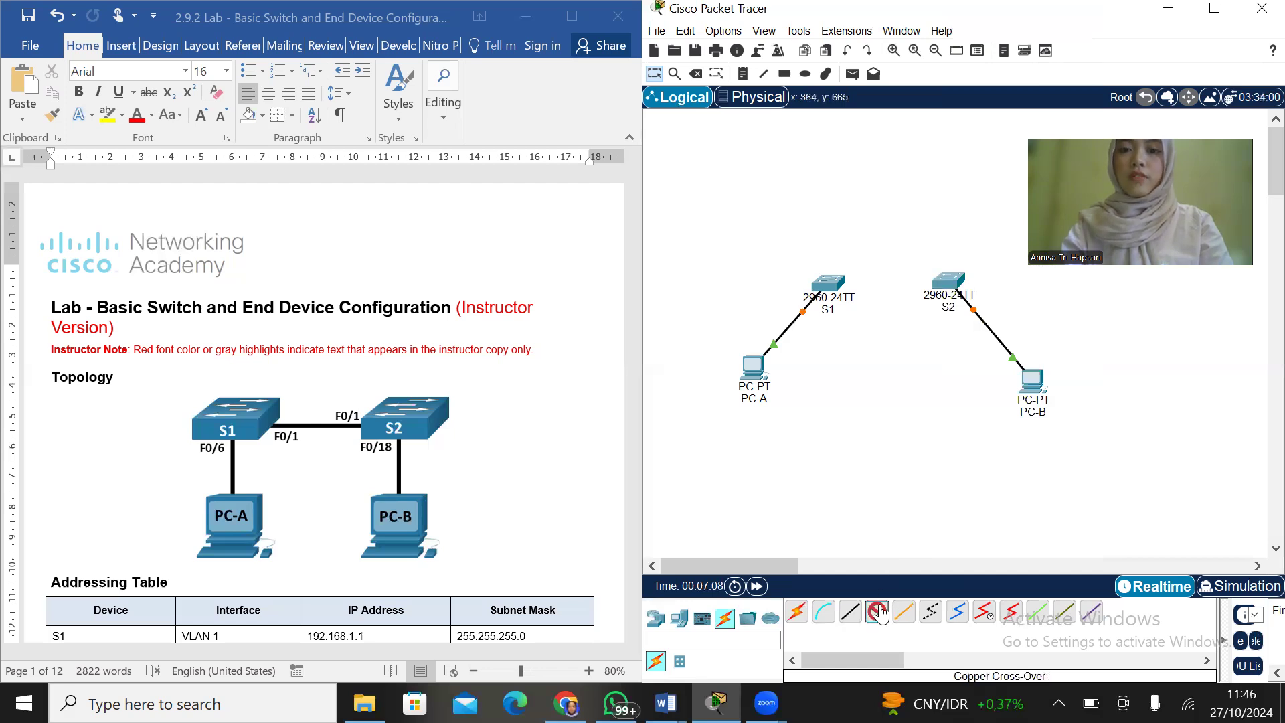
left_click(830, 281)
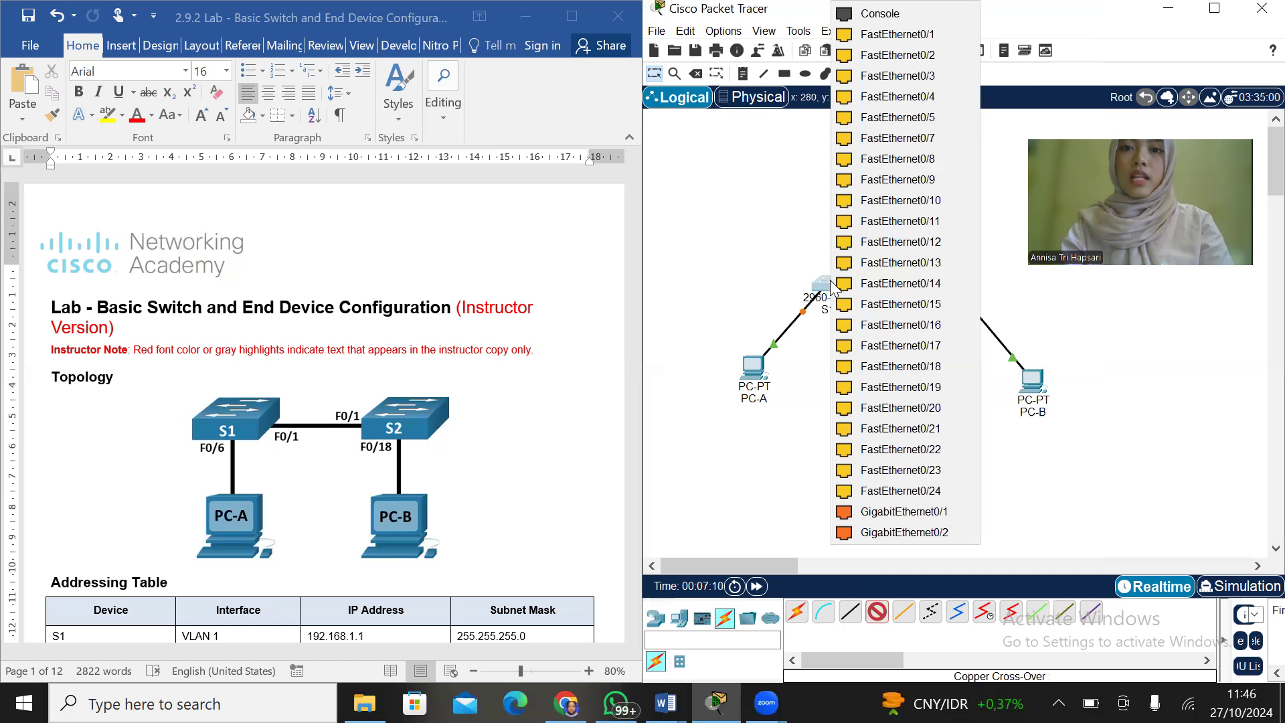
left_click(948, 31)
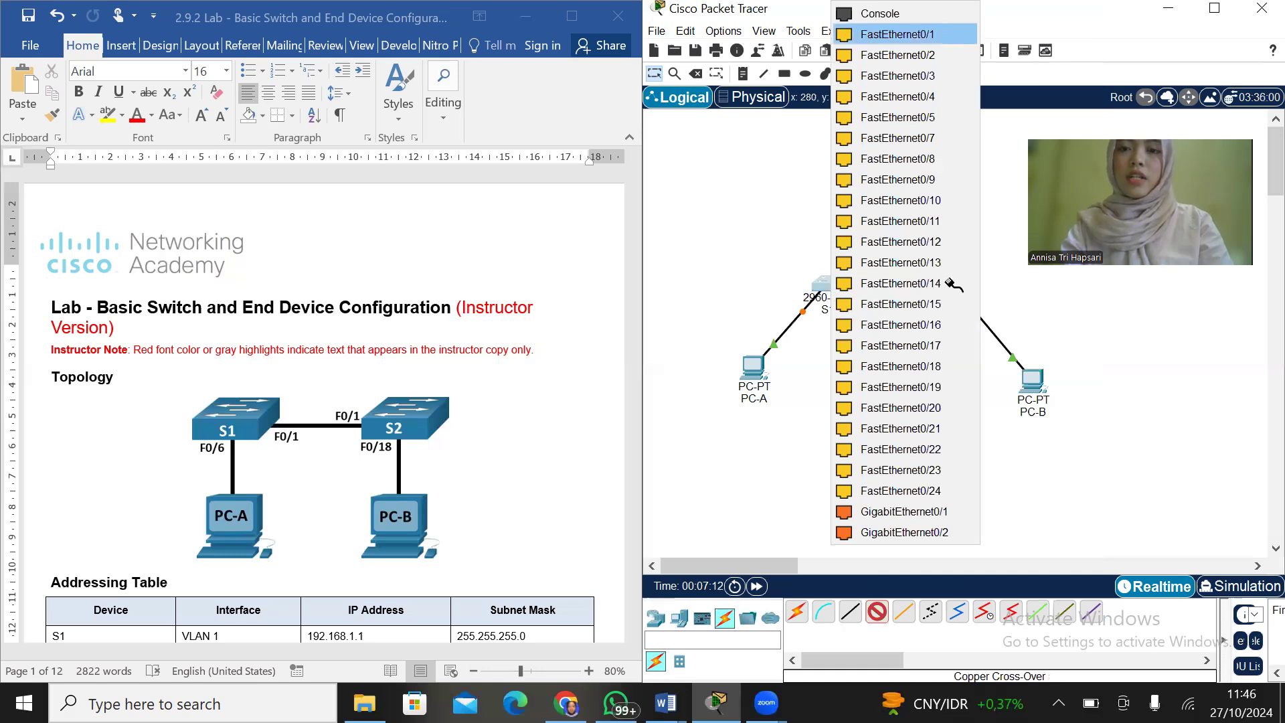
left_click(948, 290)
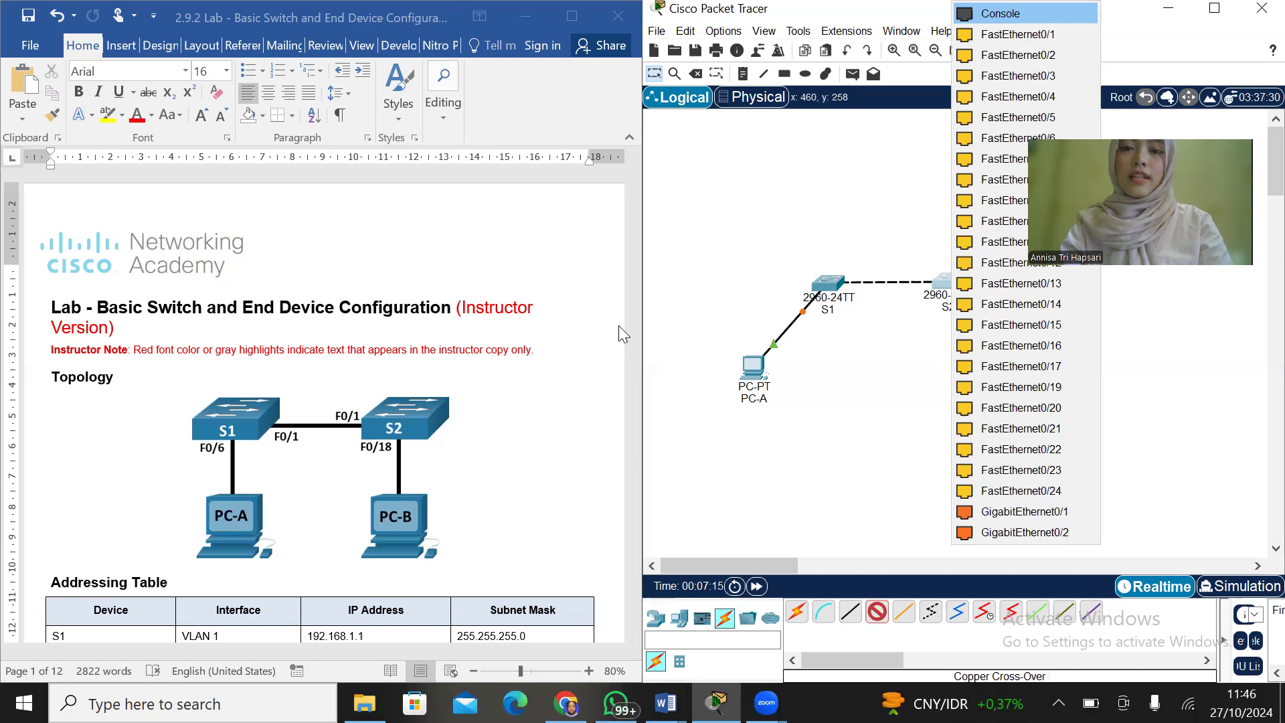
left_click(1030, 37)
In the Word lab document, review the required resources, the topology setup instructions and the Configure PC Hosts step
scroll(401, 393, "down", 1)
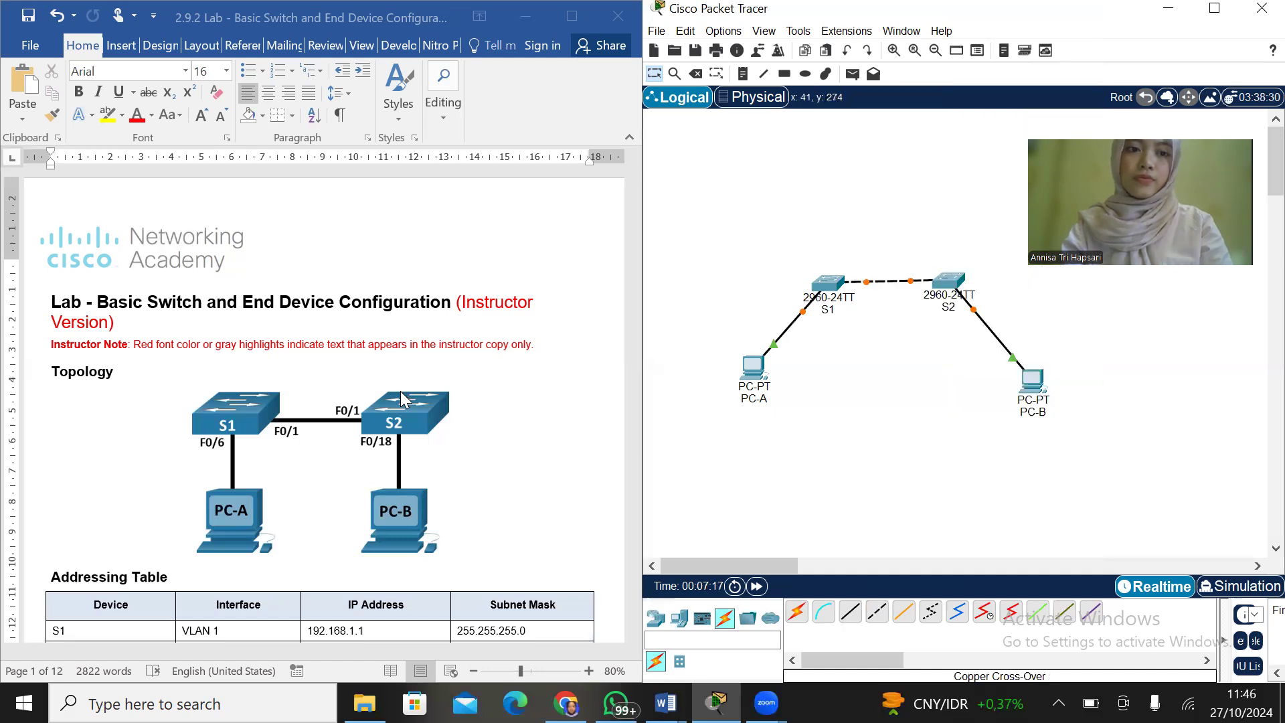
scroll(401, 399, "down", 6)
scroll(405, 400, "down", 8)
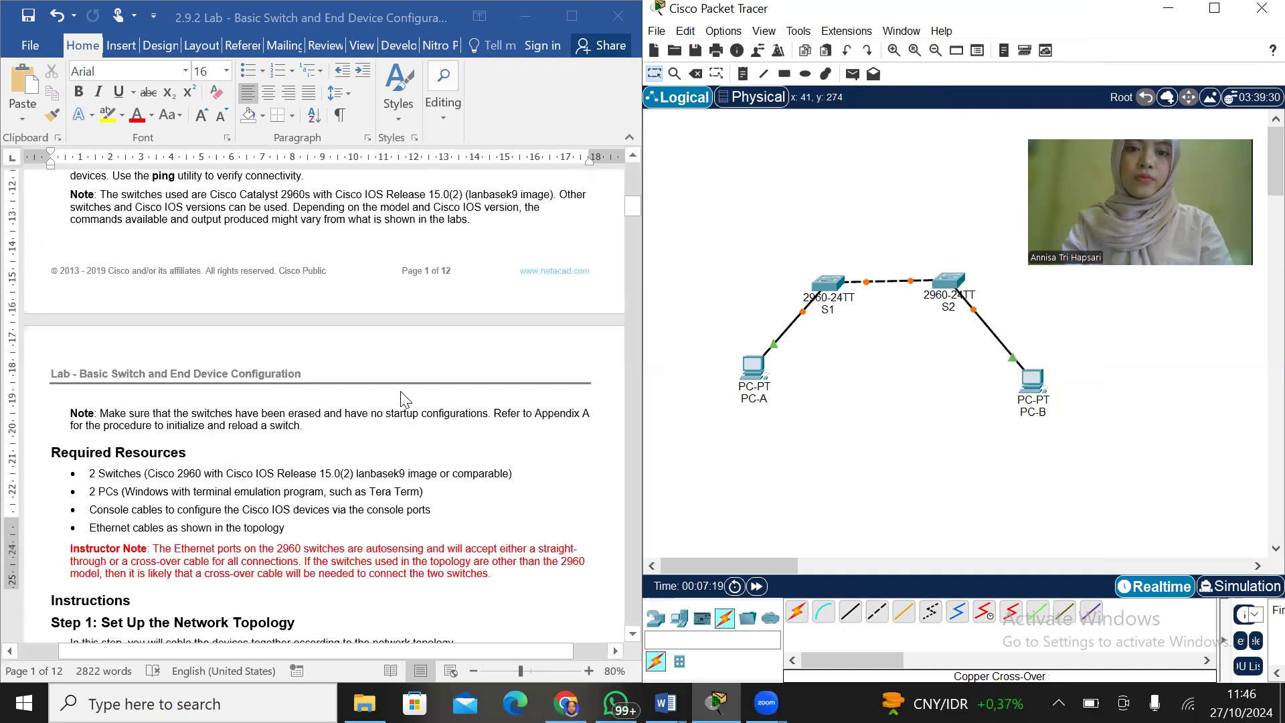
scroll(405, 399, "down", 2)
scroll(405, 400, "up", 3)
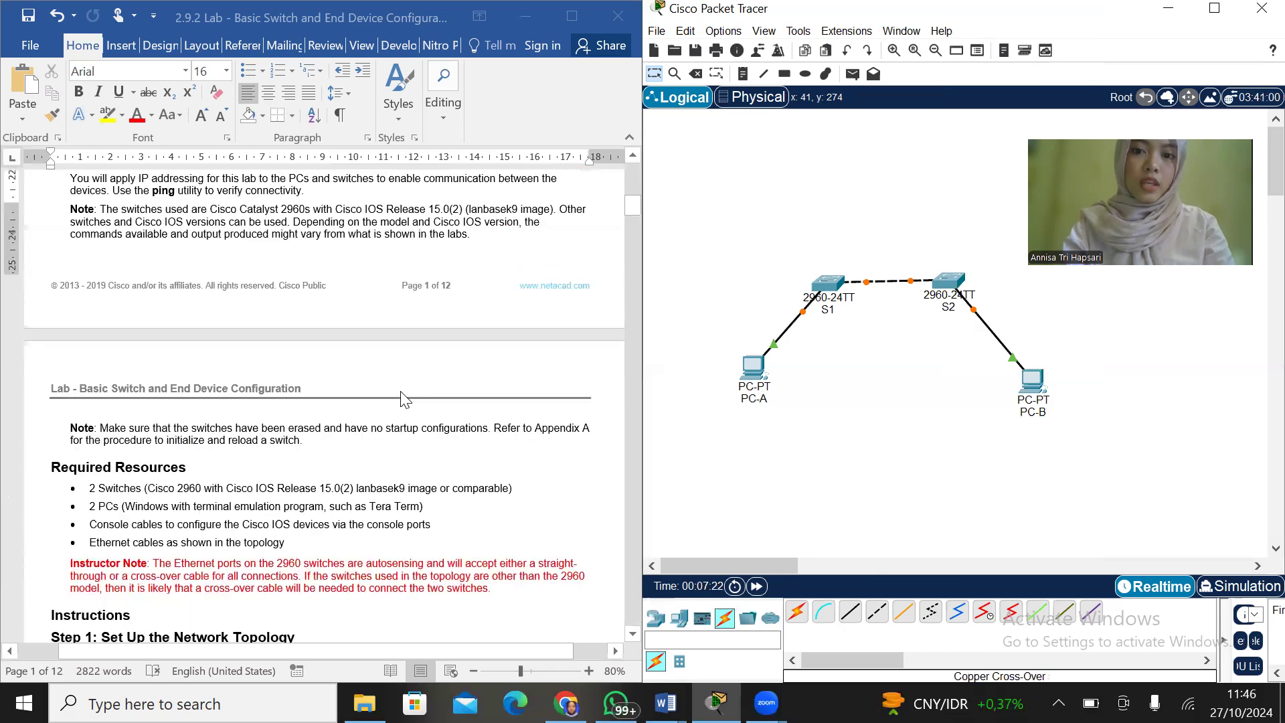
scroll(405, 399, "up", 3)
scroll(405, 400, "down", 8)
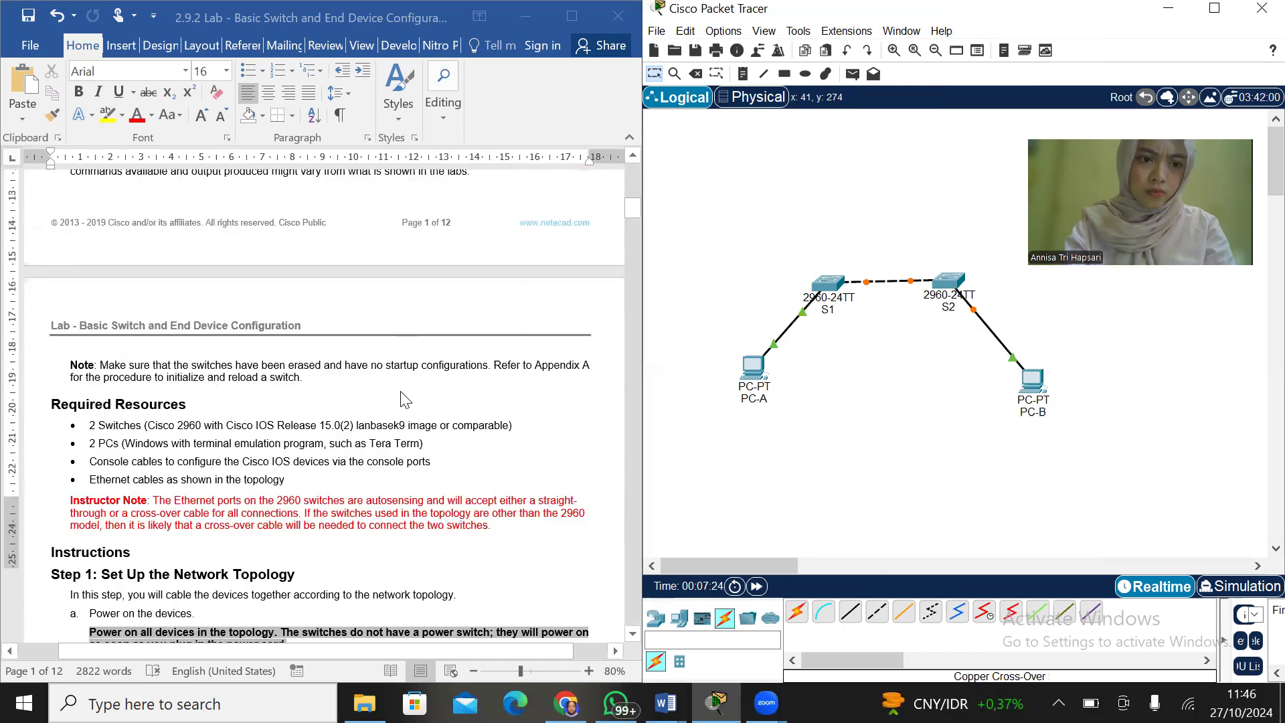
scroll(405, 399, "down", 5)
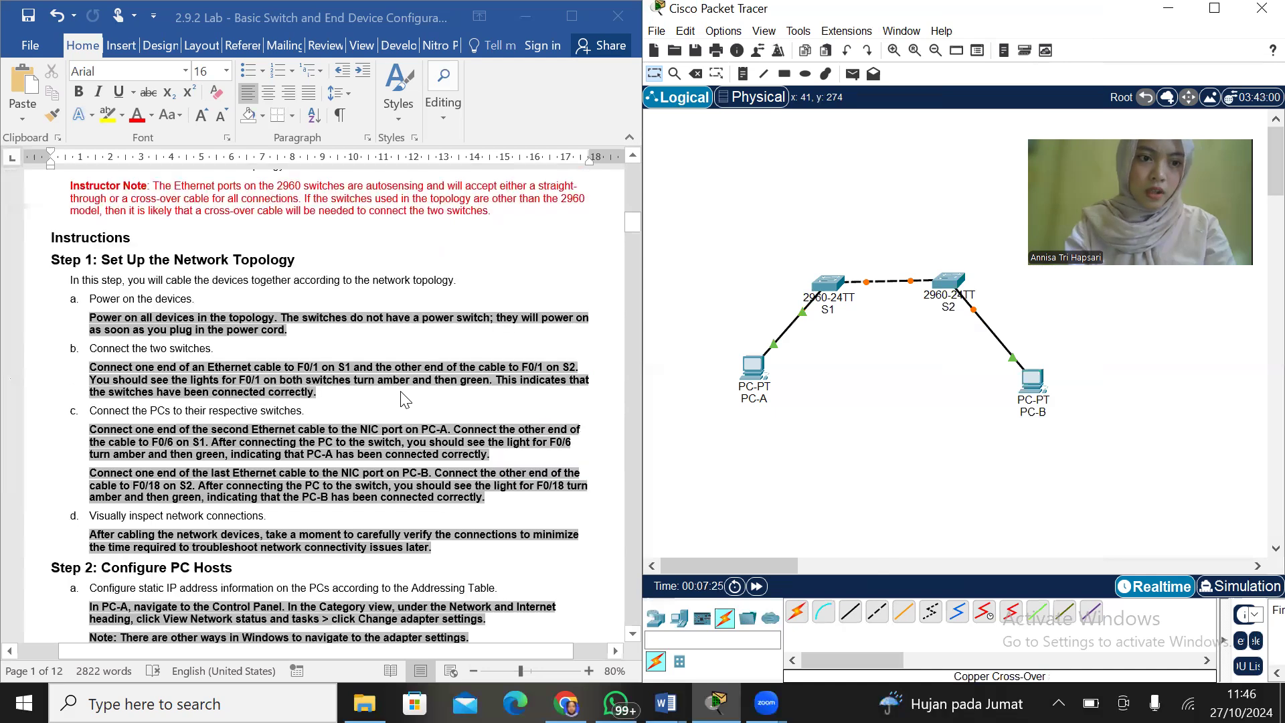
scroll(405, 400, "down", 2)
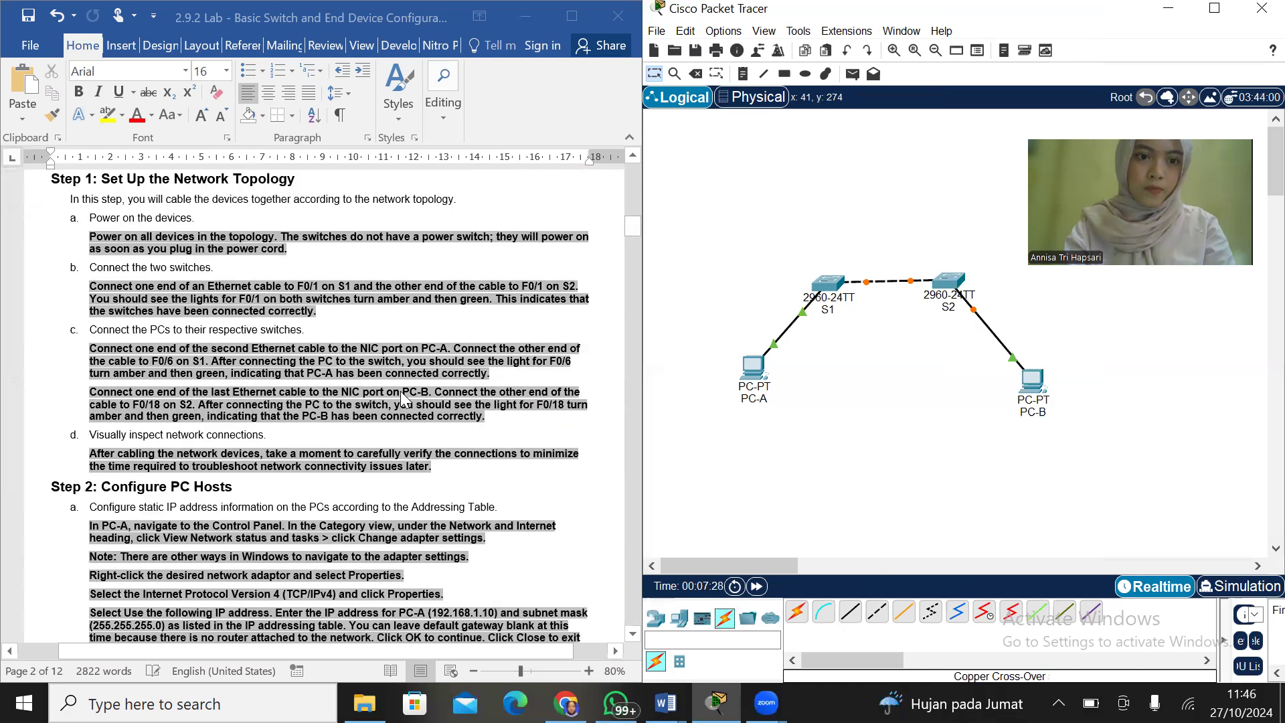
scroll(405, 400, "down", 1)
scroll(401, 394, "down", 5)
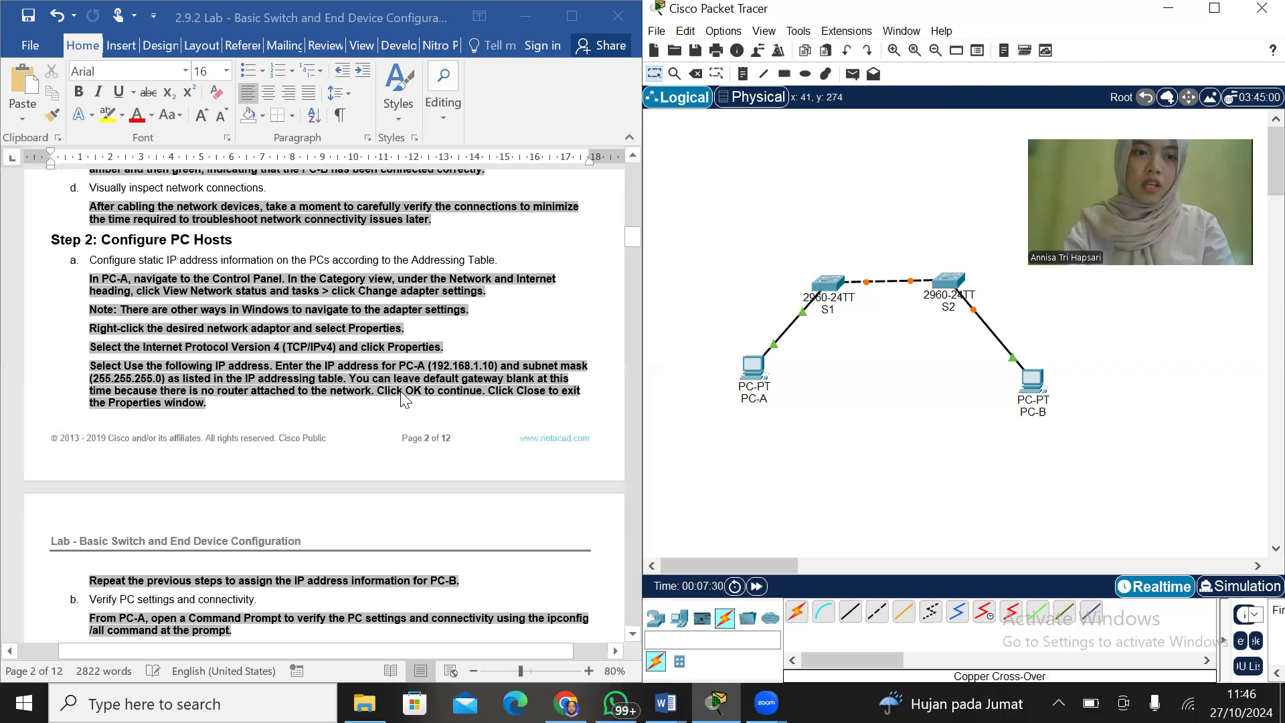
scroll(405, 400, "down", 1)
scroll(405, 399, "up", 1)
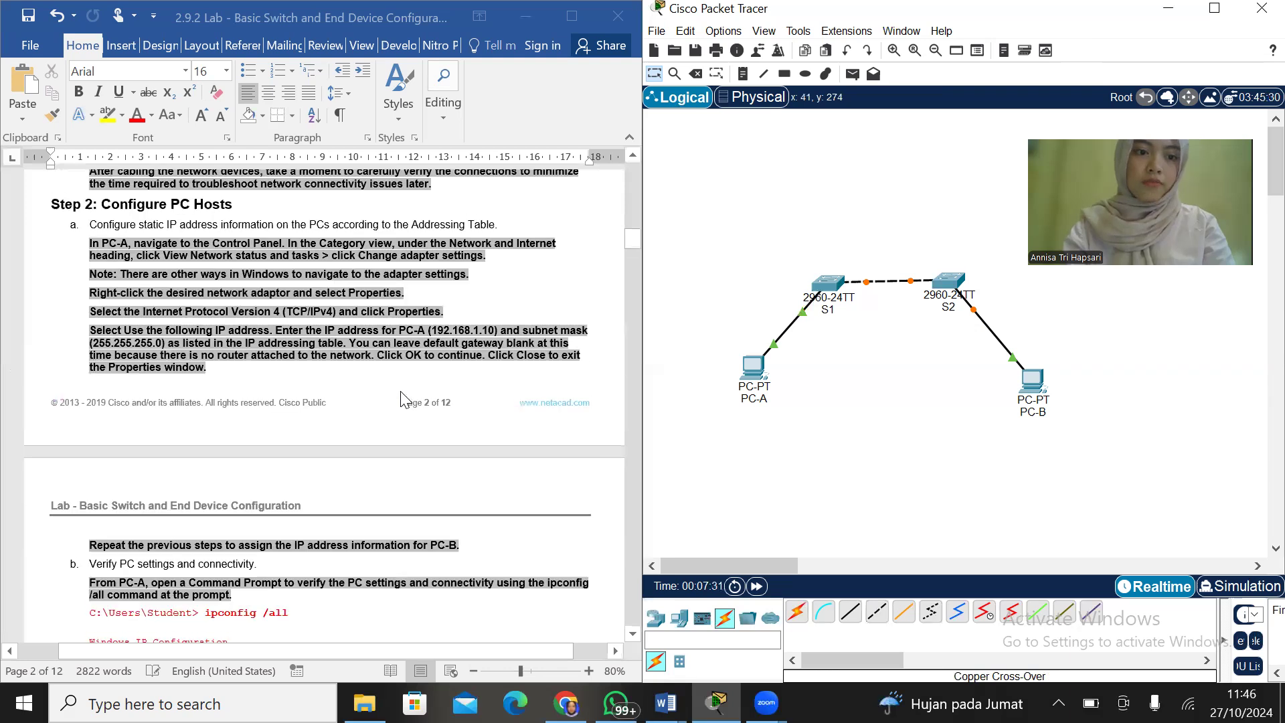
Following the lab's Addressing Table step, set PC-A's FastEthernet0 static IPv4 address to 192.168.1.2 and fill in its subnet mask
scroll(405, 399, "down", 2)
scroll(405, 399, "up", 2)
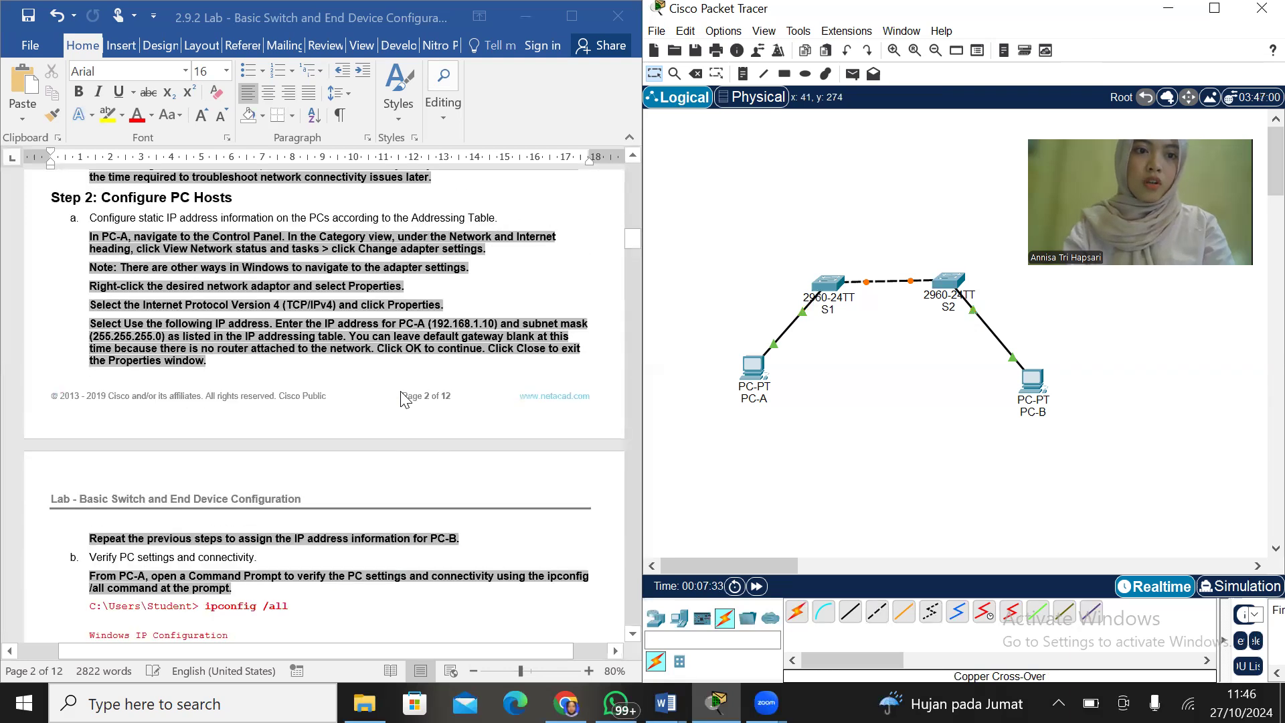
scroll(405, 400, "up", 1)
scroll(405, 399, "up", 12)
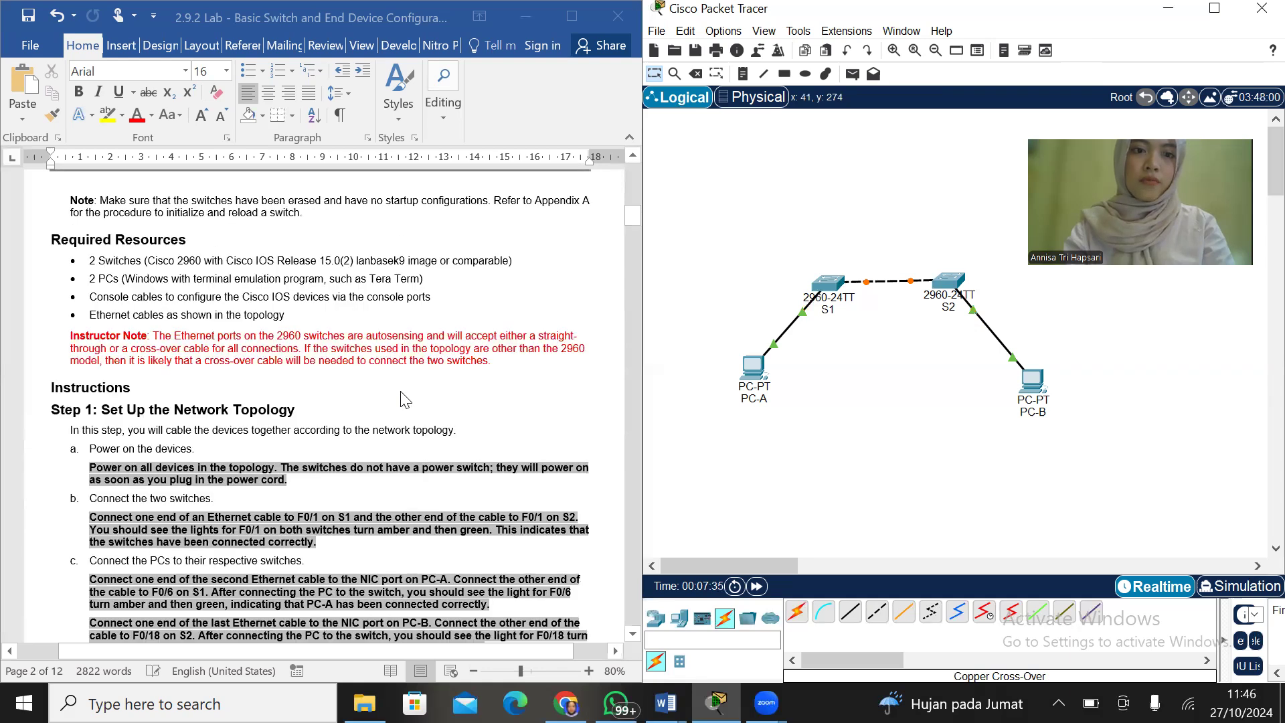
scroll(405, 399, "up", 11)
scroll(405, 400, "up", 5)
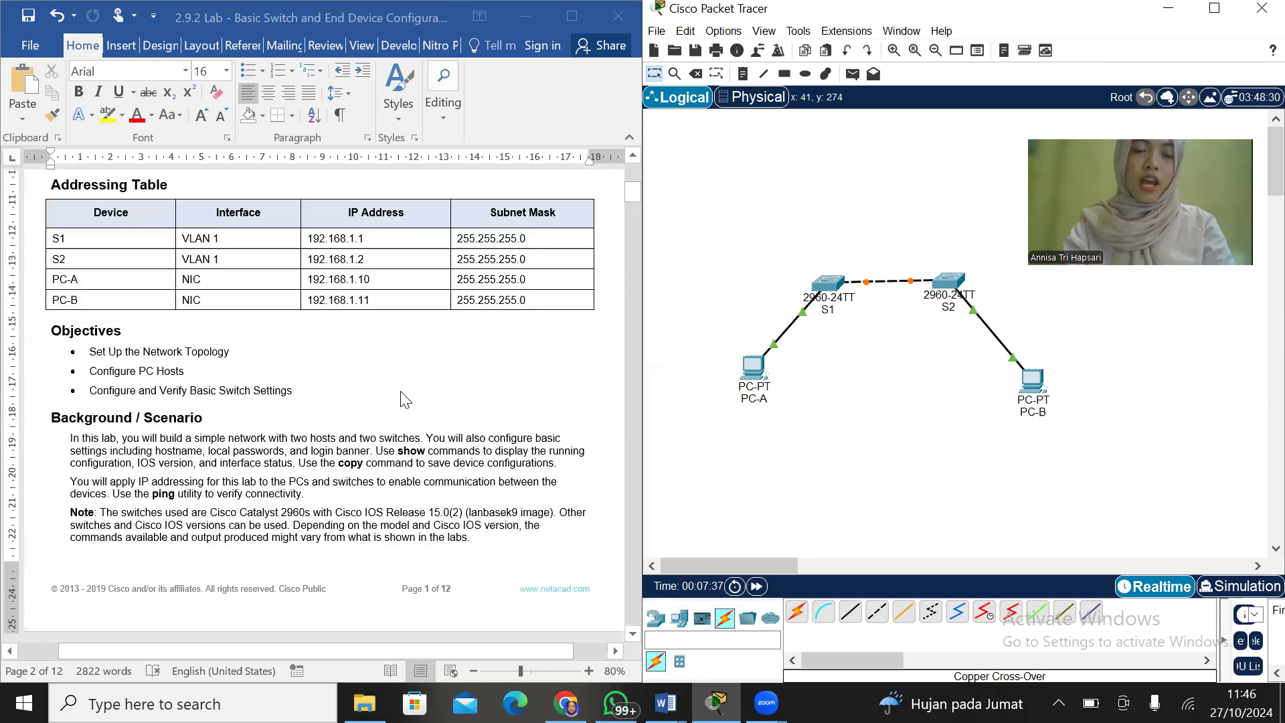
left_click(754, 365)
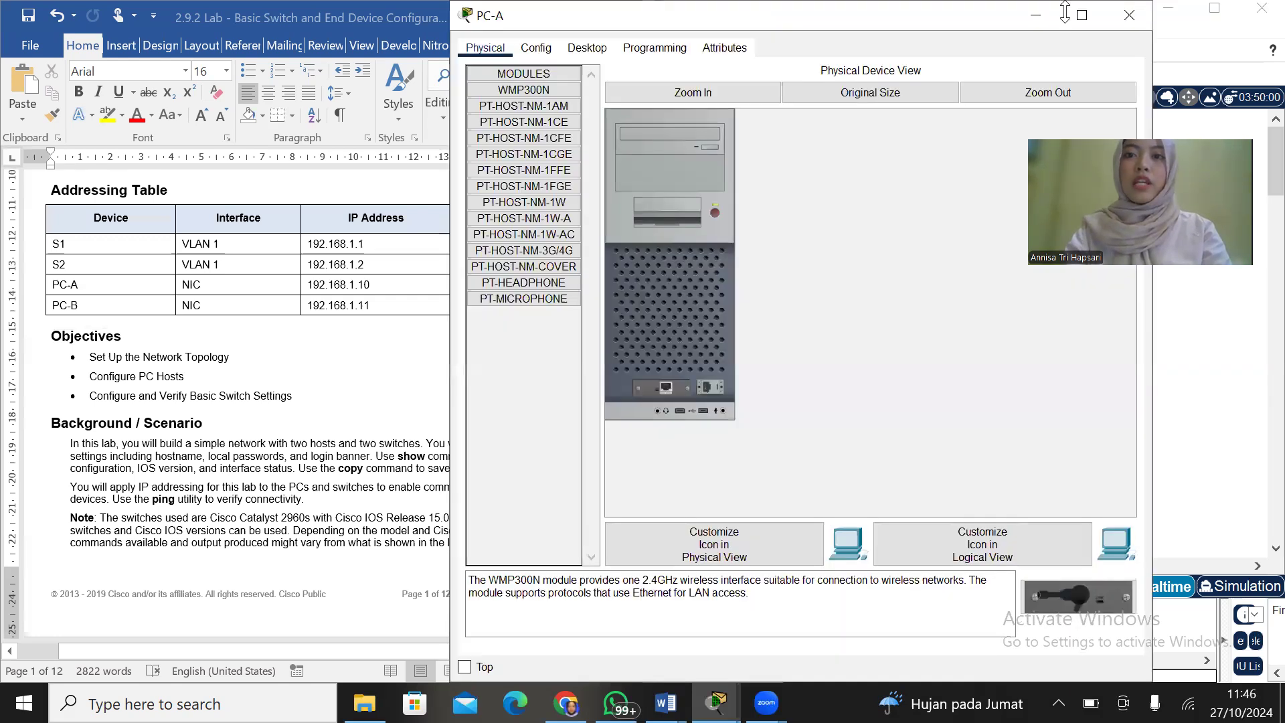
left_click_drag(1064, 11, 1065, 99)
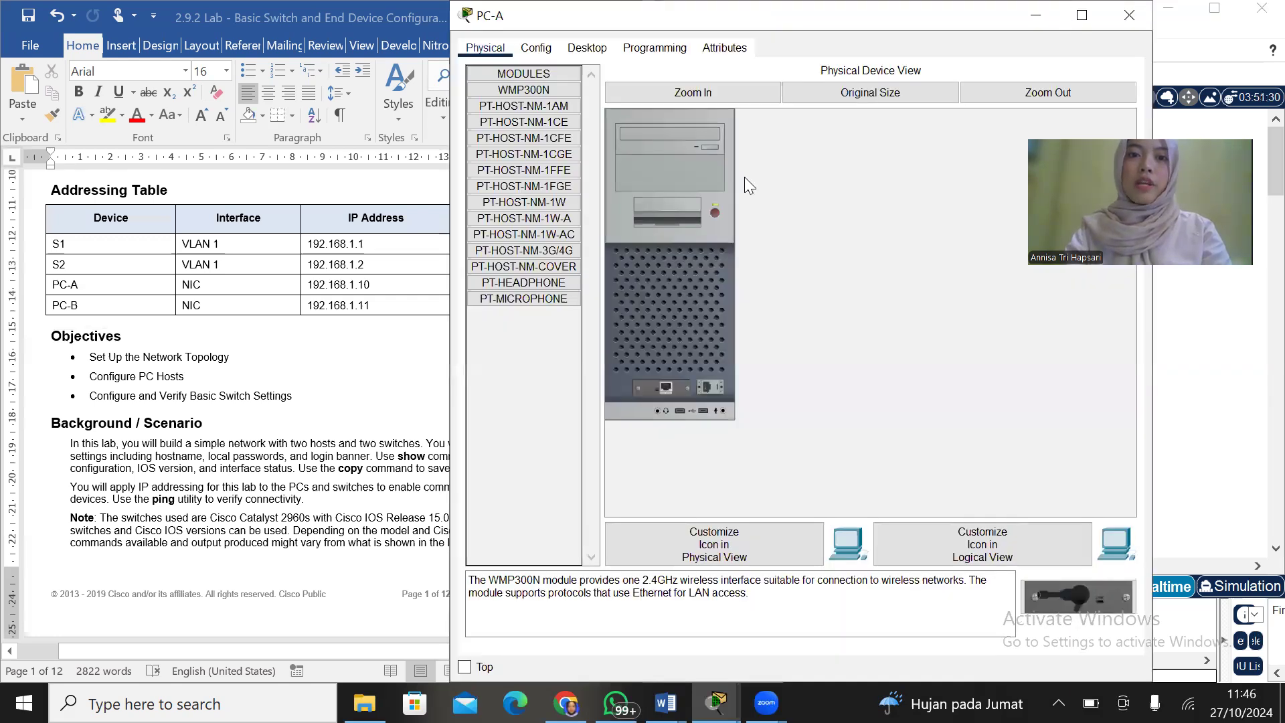
left_click(536, 135)
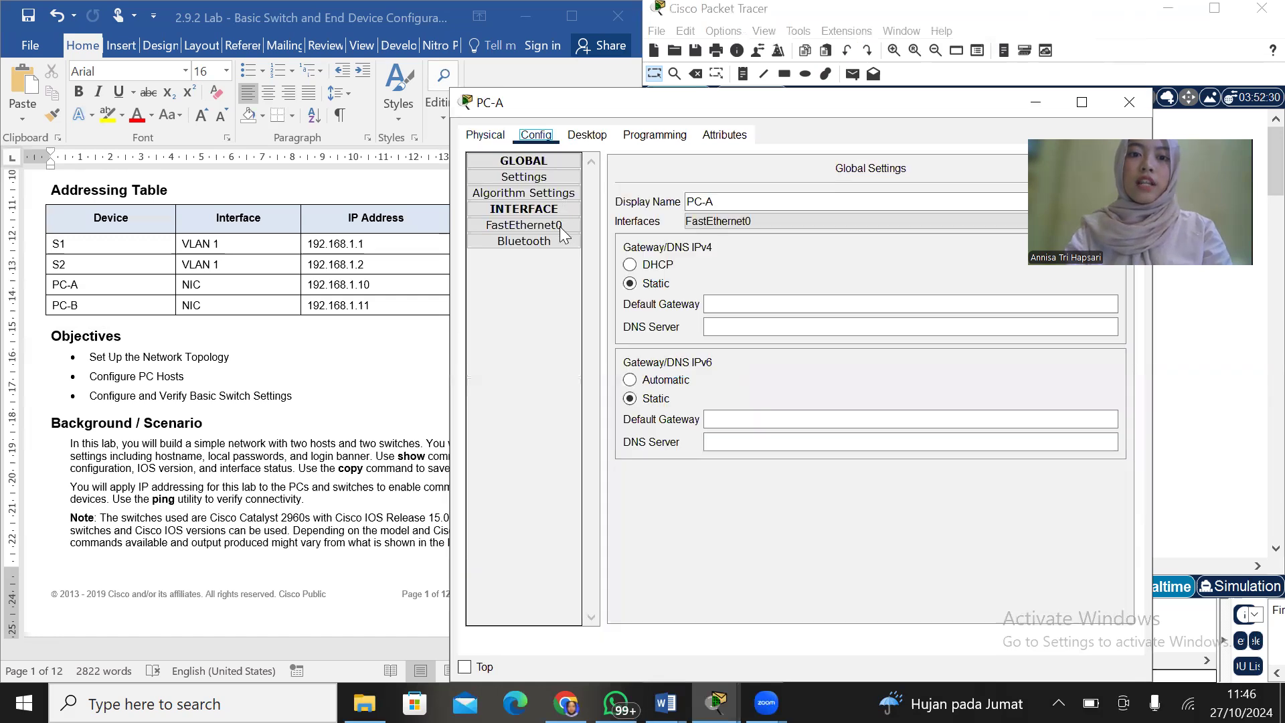
left_click(561, 227)
left_click(945, 300)
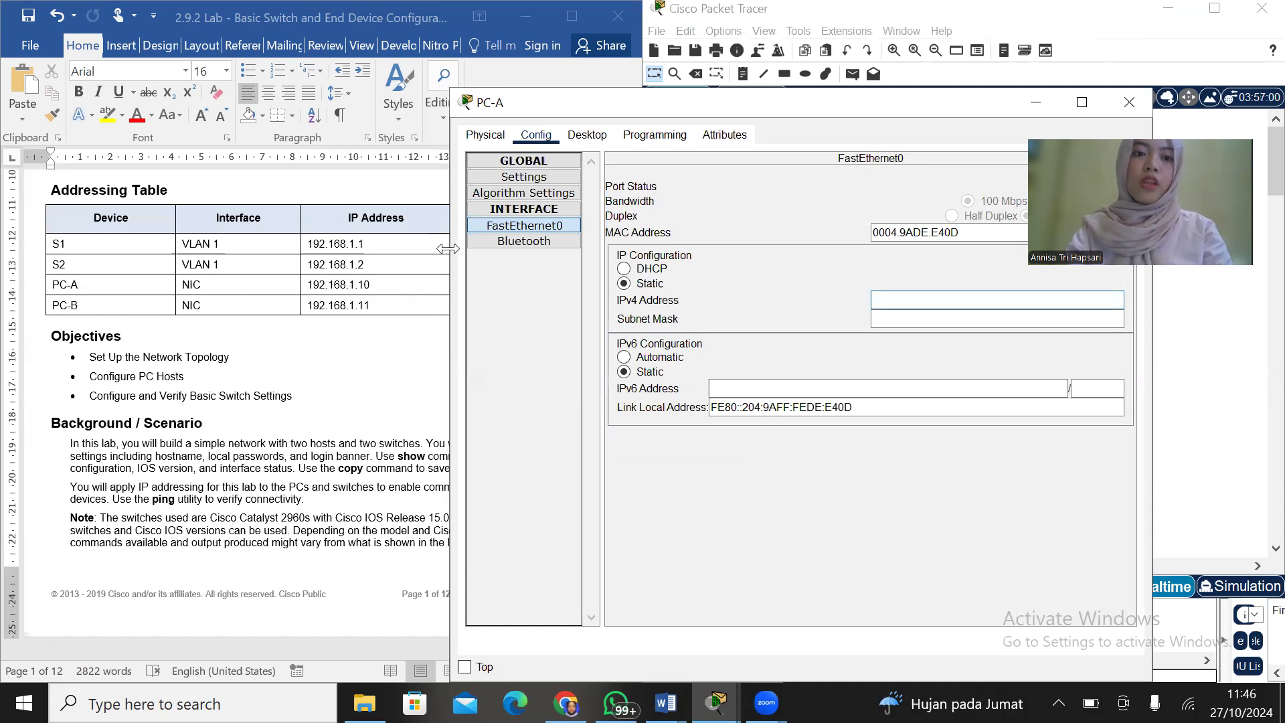
left_click(930, 303)
type("19")
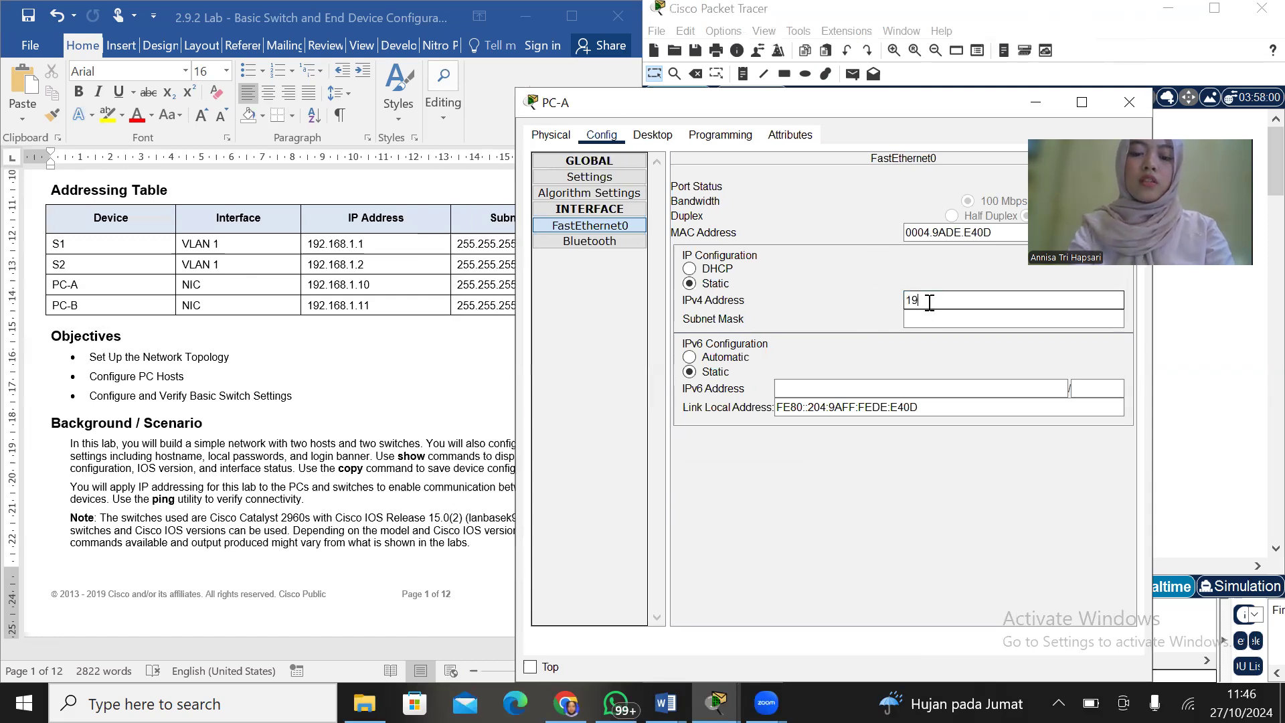
type("2.16")
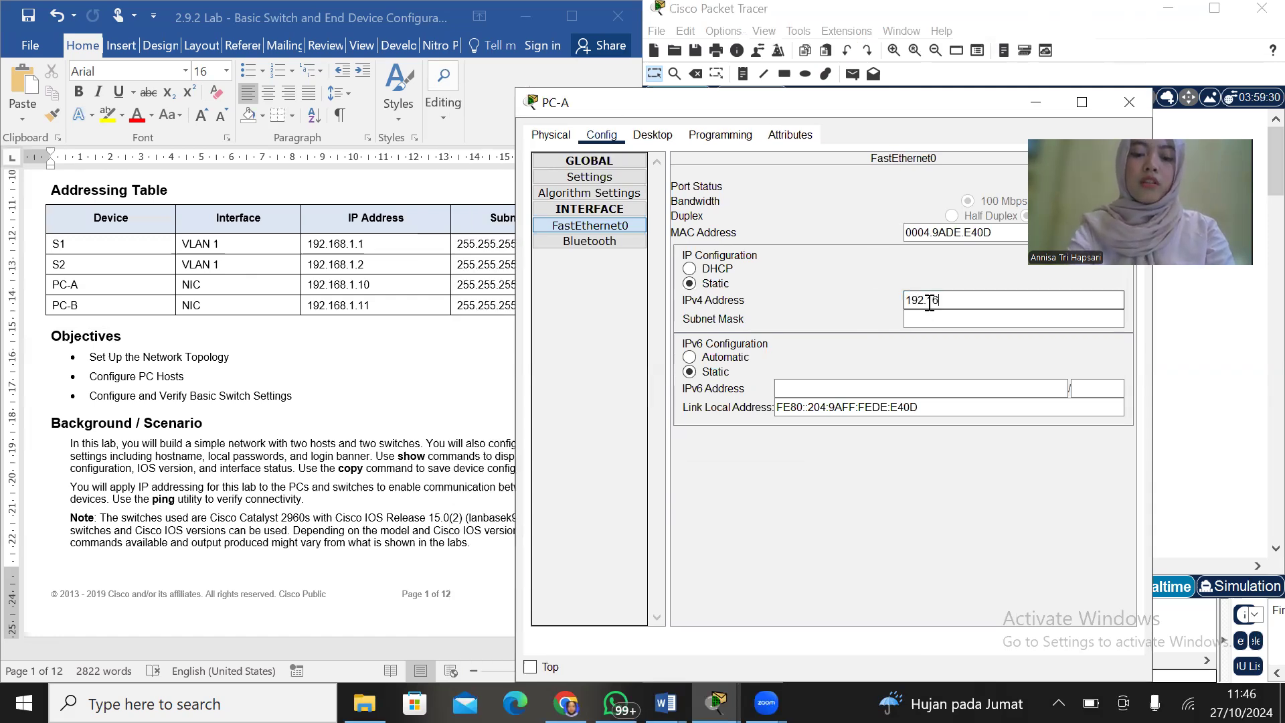
type("8.1.20")
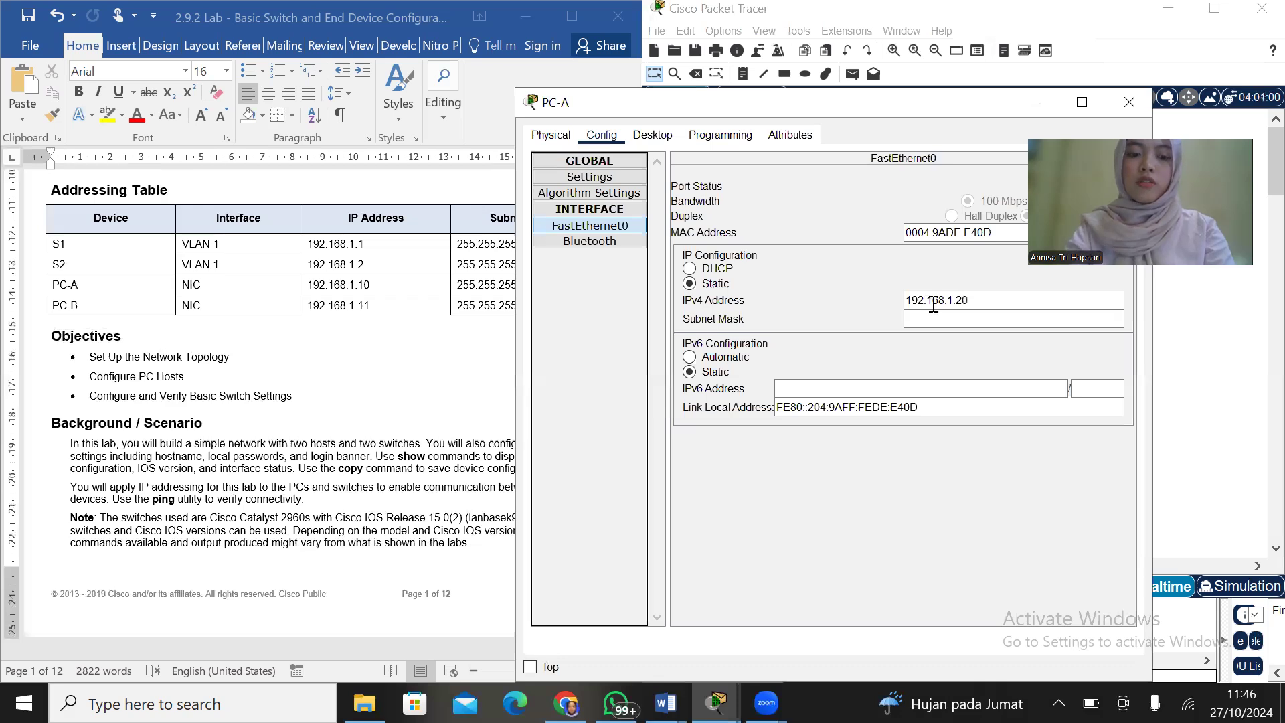
key("BackSpace")
left_click(940, 315)
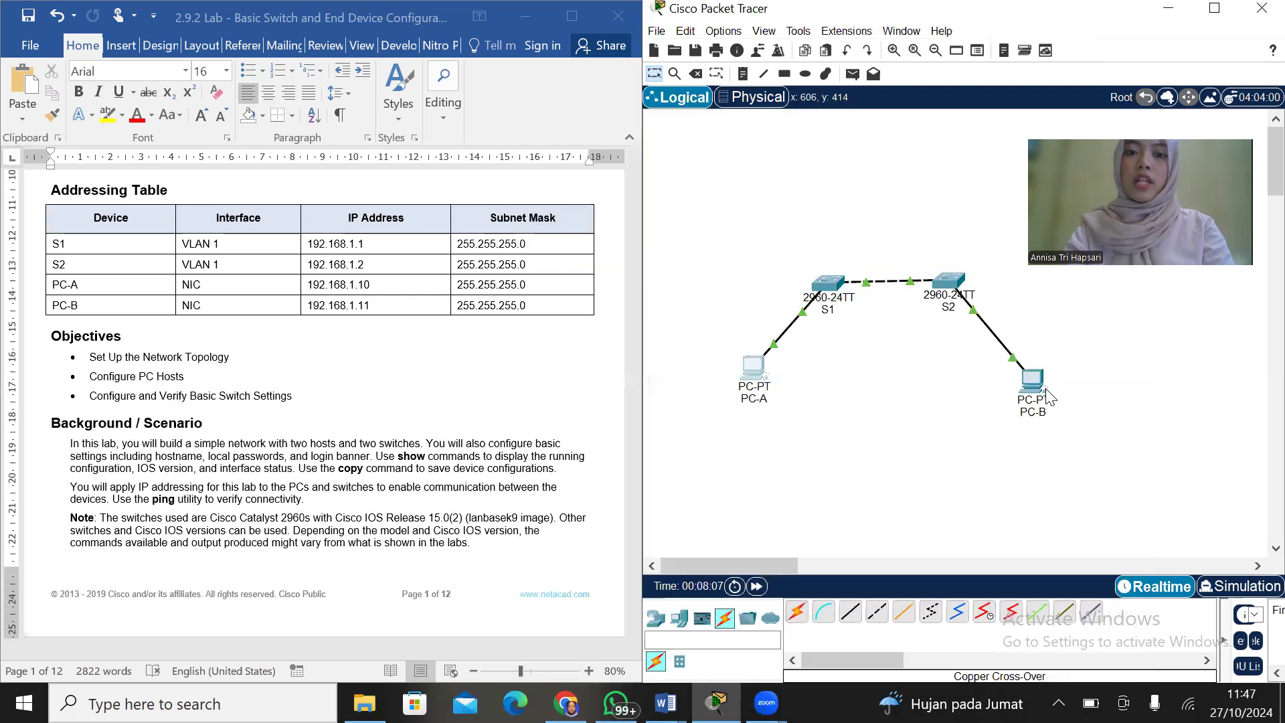
Set PC-B's FastEthernet0 static IPv4 address to 192.168.1.11 with subnet mask 255.255.255.0, and close its configuration
left_click(1047, 393)
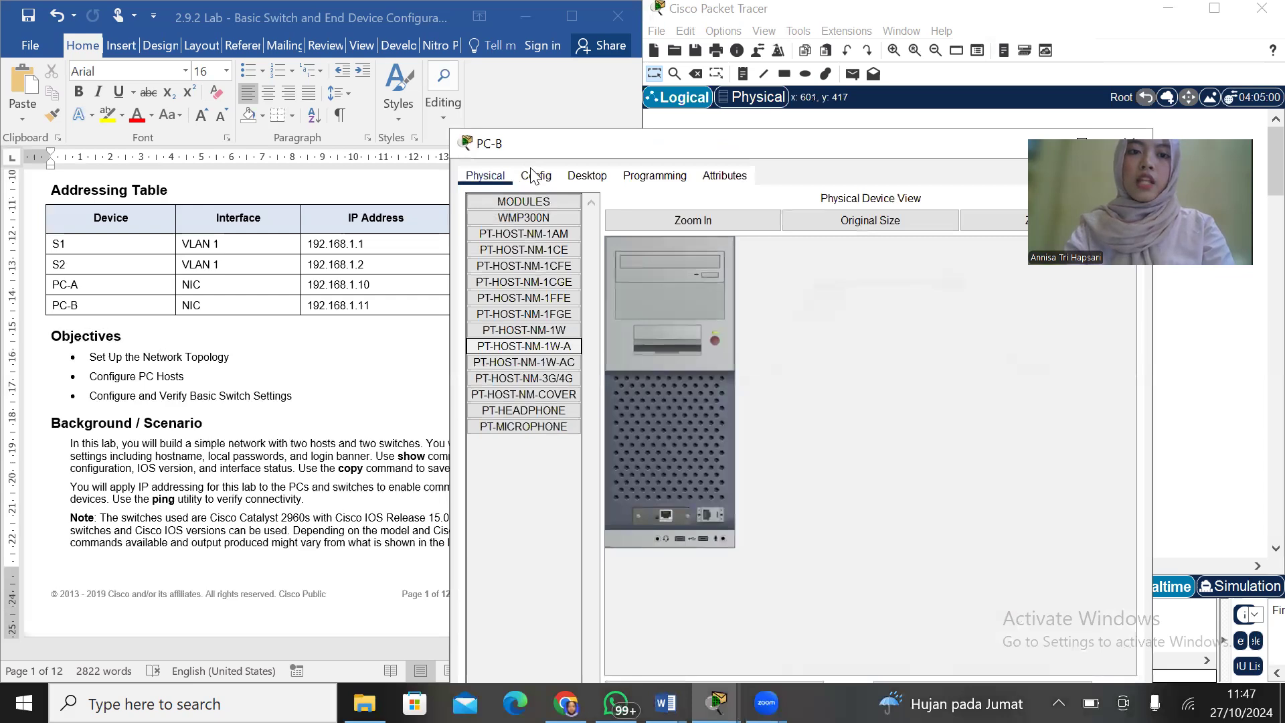
left_click(533, 176)
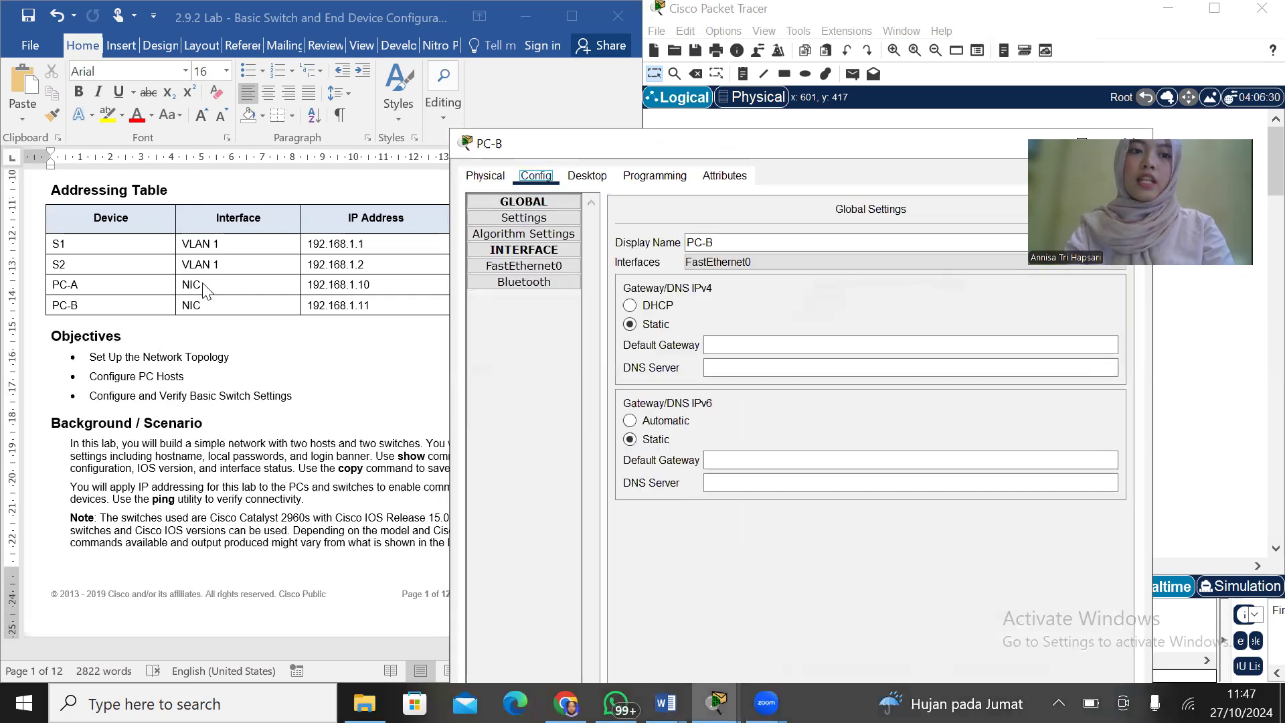
left_click(538, 267)
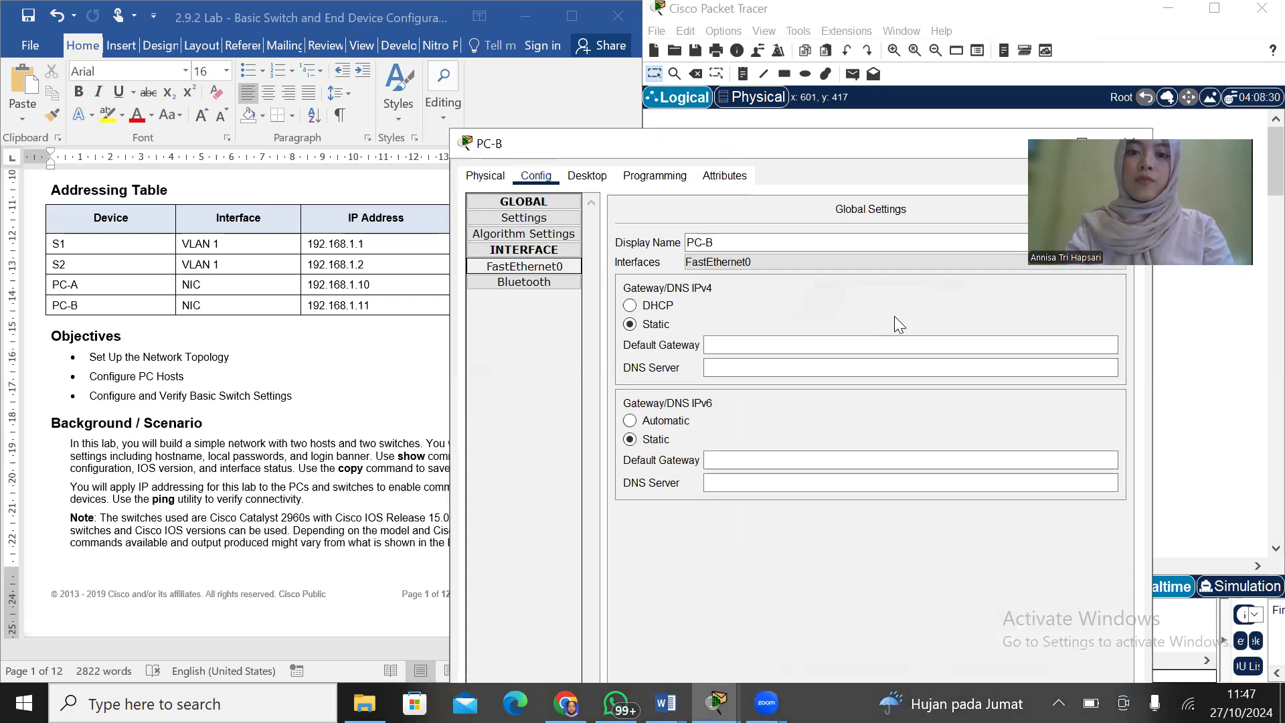
left_click(896, 341)
type("192.16")
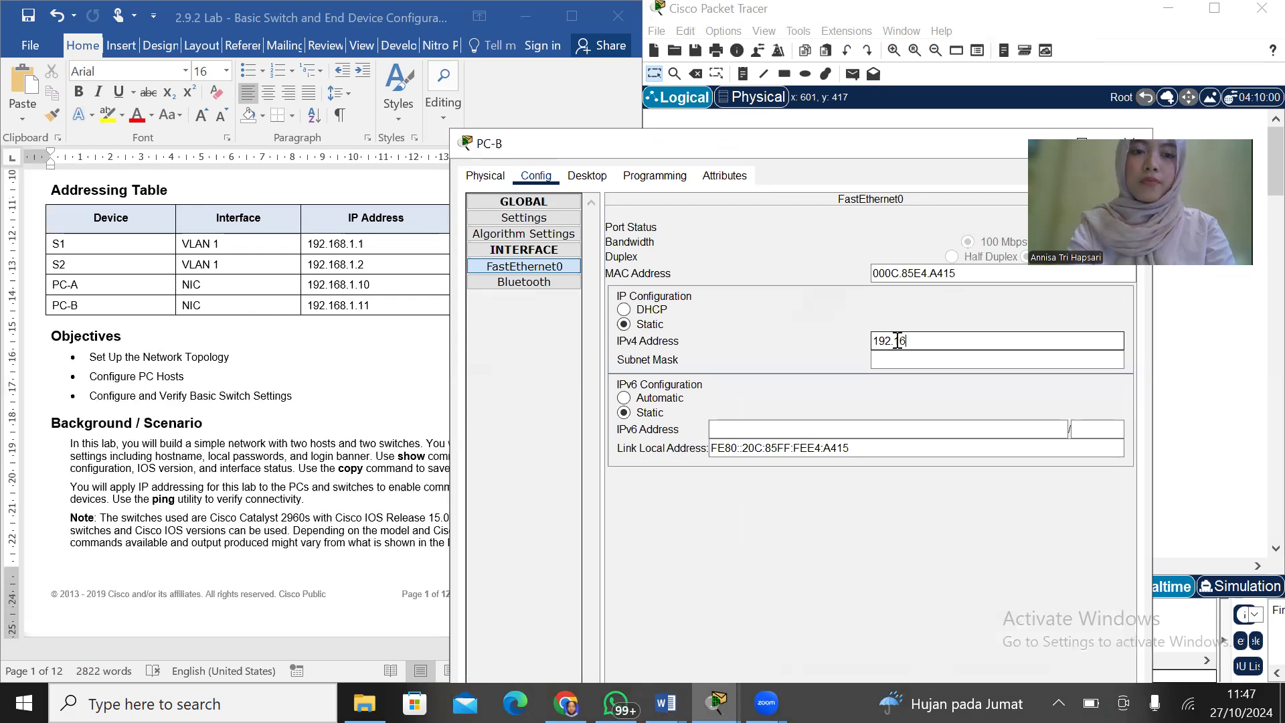
type("8.1.11")
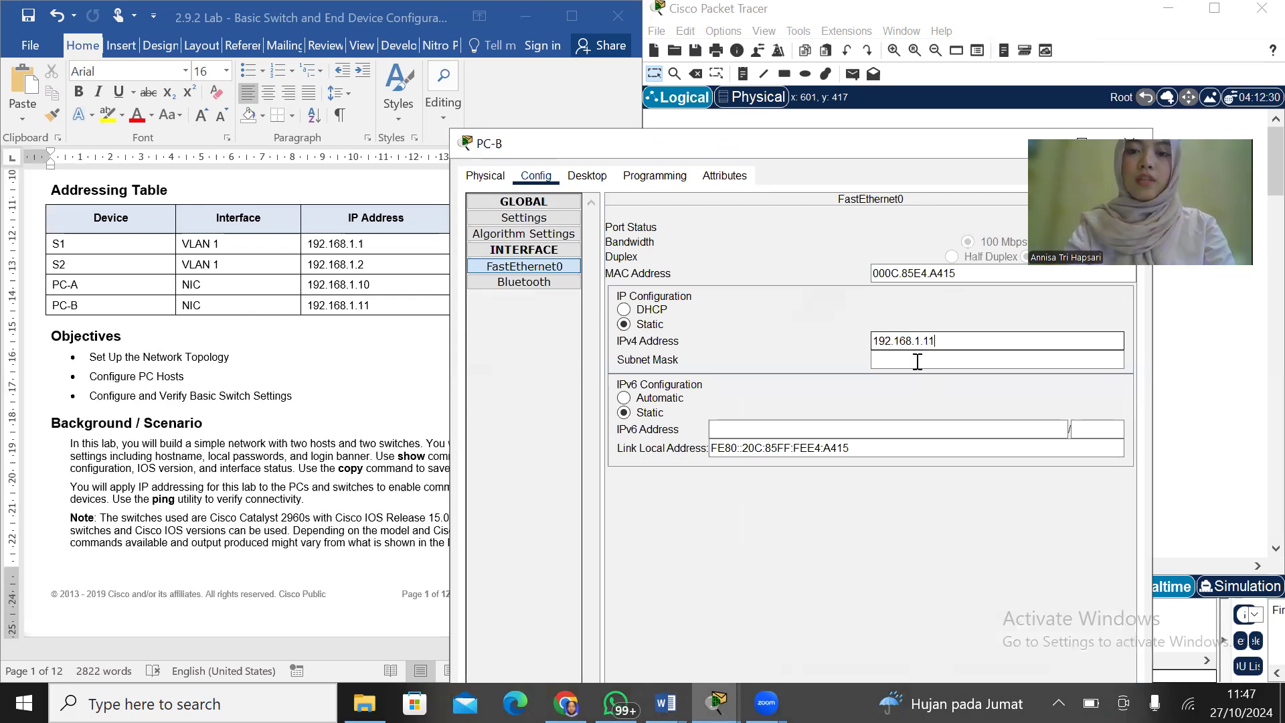
key("Tab")
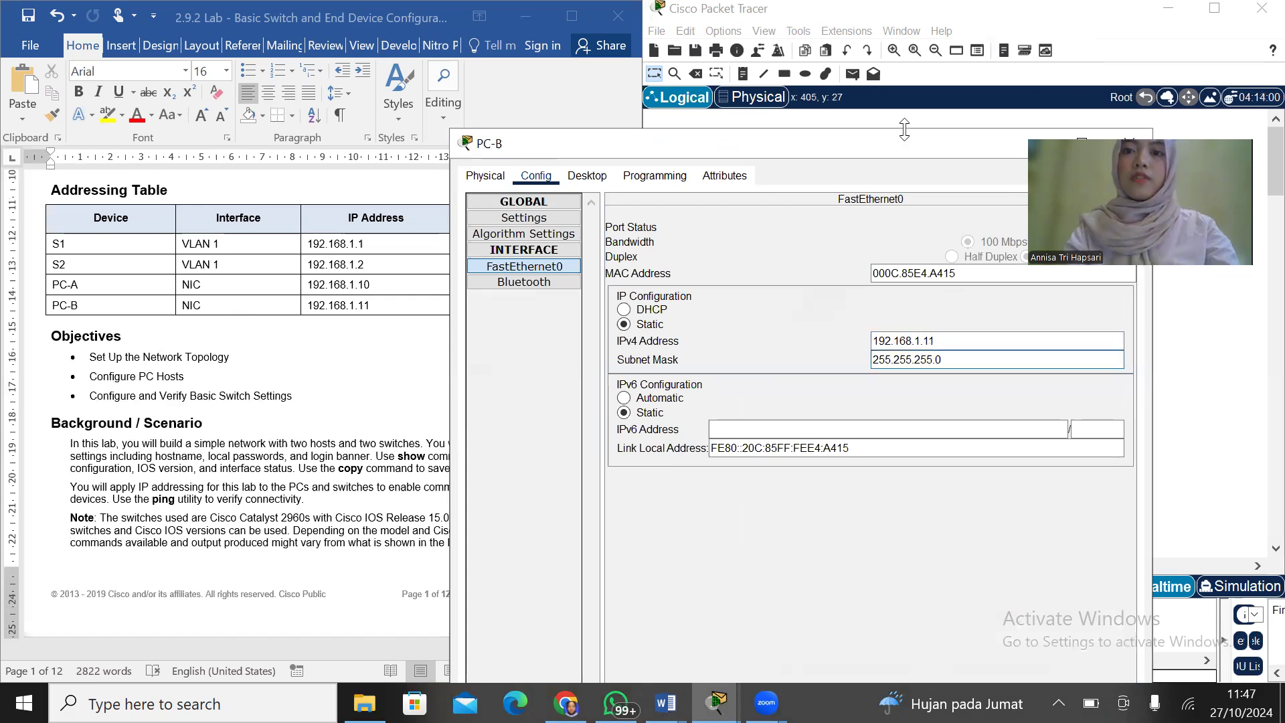
left_click_drag(904, 129, 904, 109)
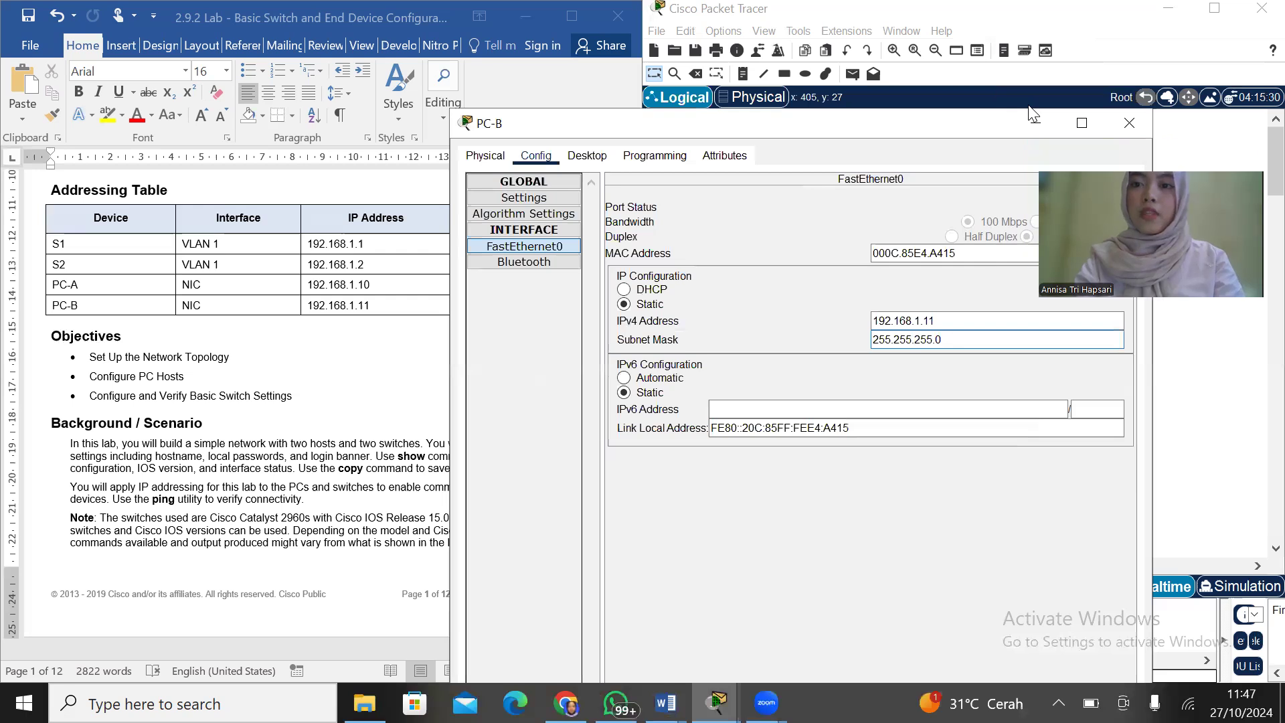
left_click(1128, 126)
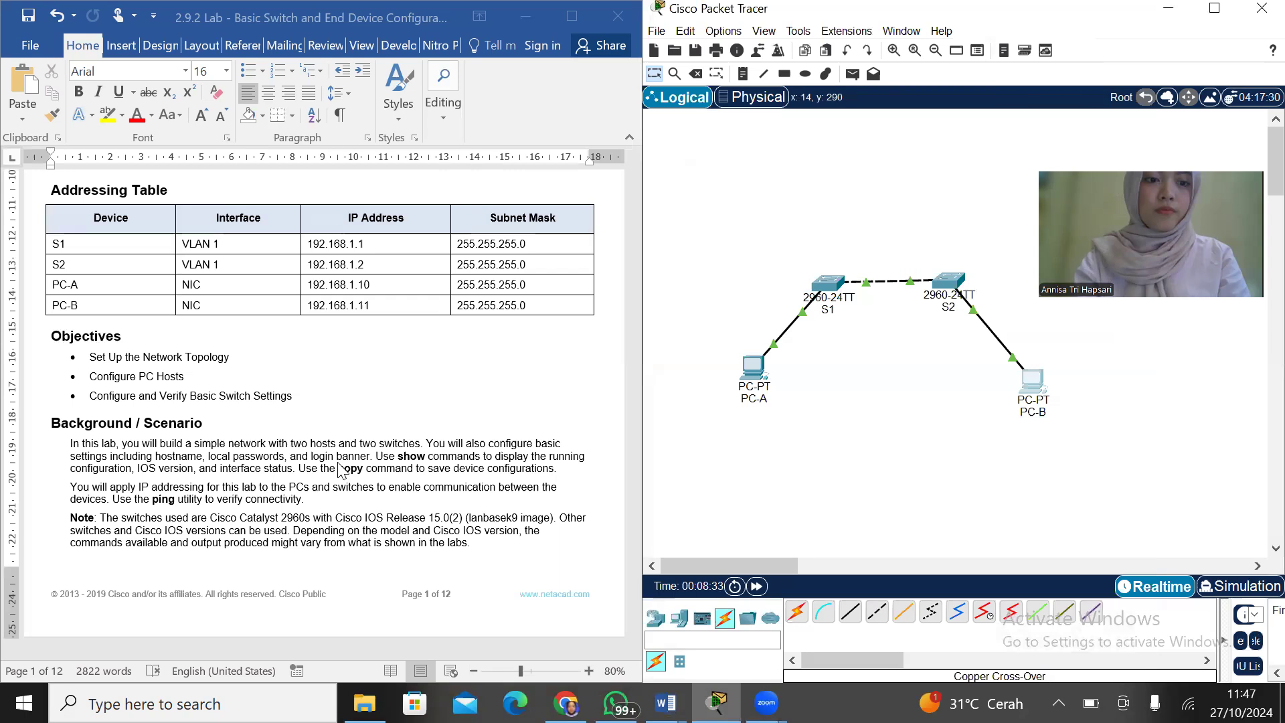
In the Word lab document, review the PC connectivity checks and the Step 3 instructions for configuring basic switch settings
scroll(341, 470, "down", 10)
scroll(342, 470, "down", 8)
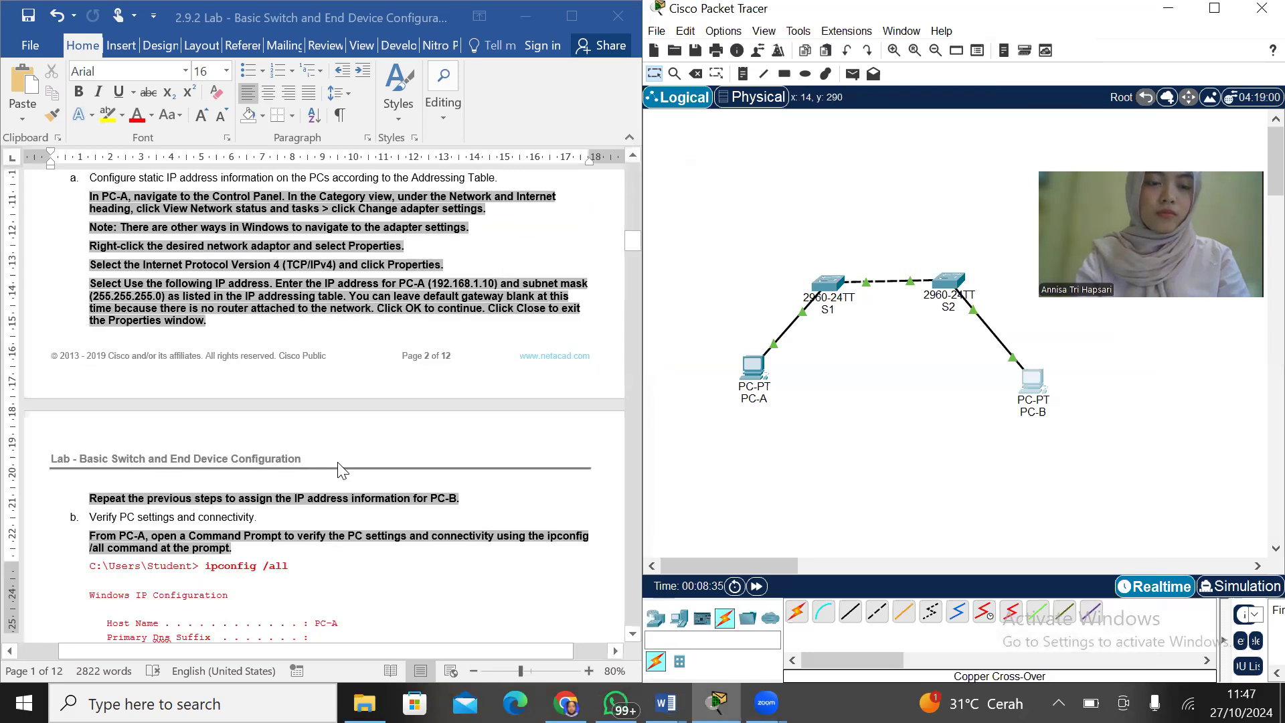
scroll(341, 471, "down", 3)
scroll(342, 471, "down", 4)
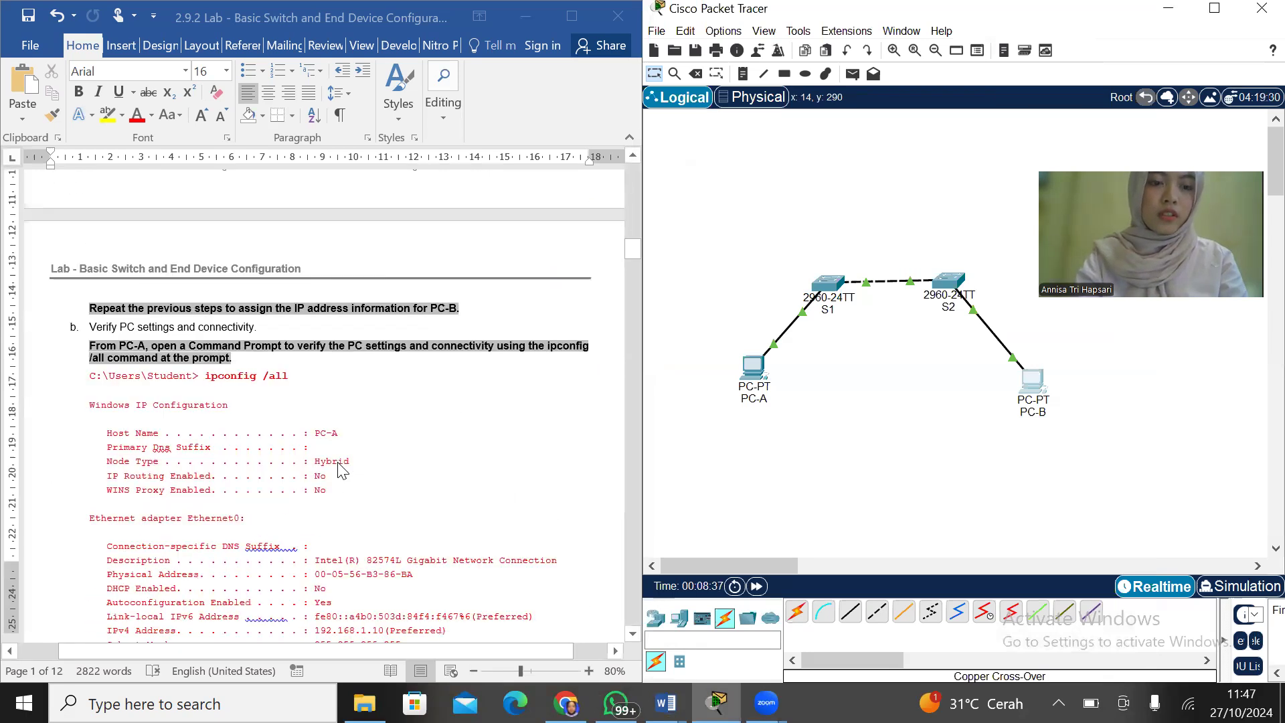
scroll(342, 471, "down", 13)
scroll(342, 470, "down", 6)
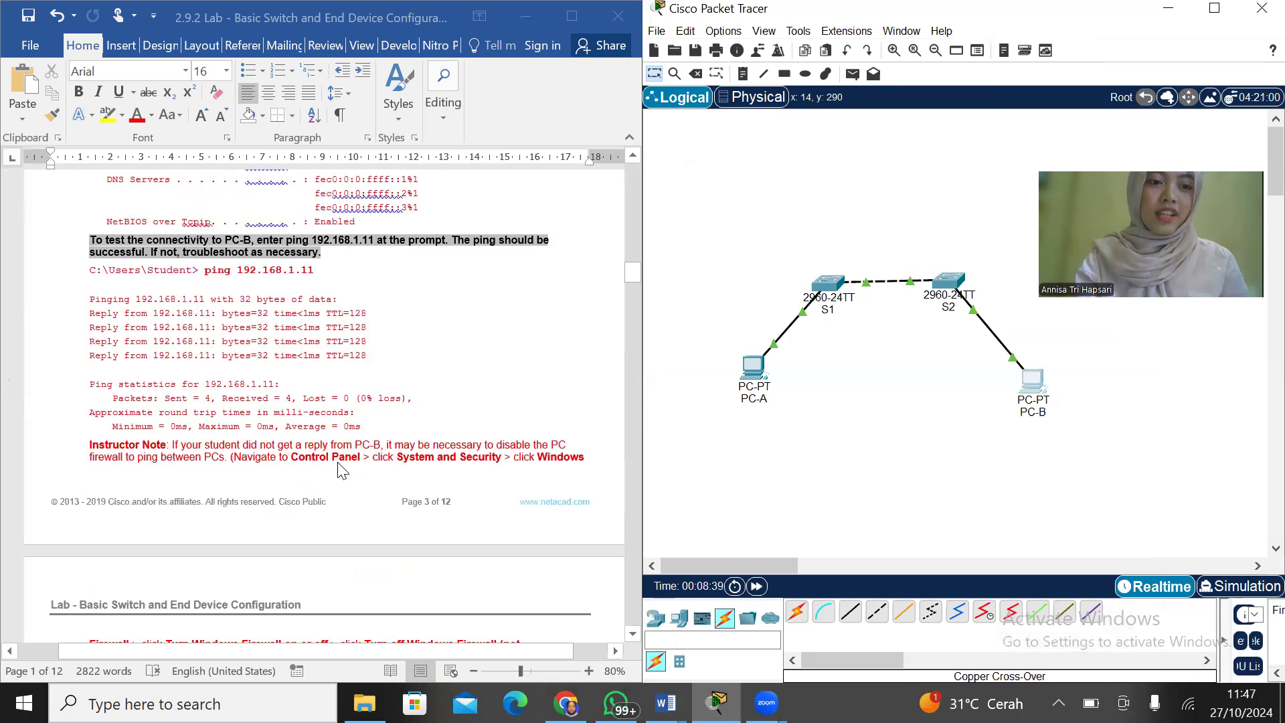
scroll(341, 471, "down", 7)
scroll(341, 471, "down", 1)
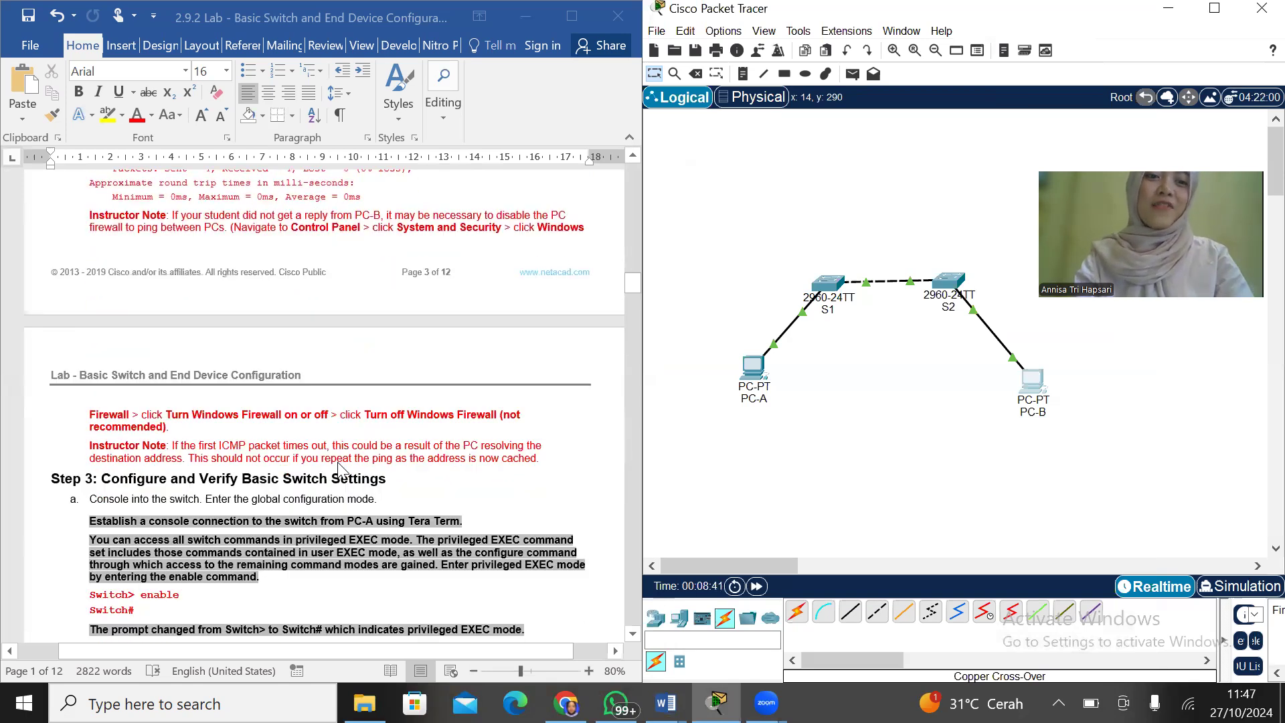
scroll(341, 471, "down", 4)
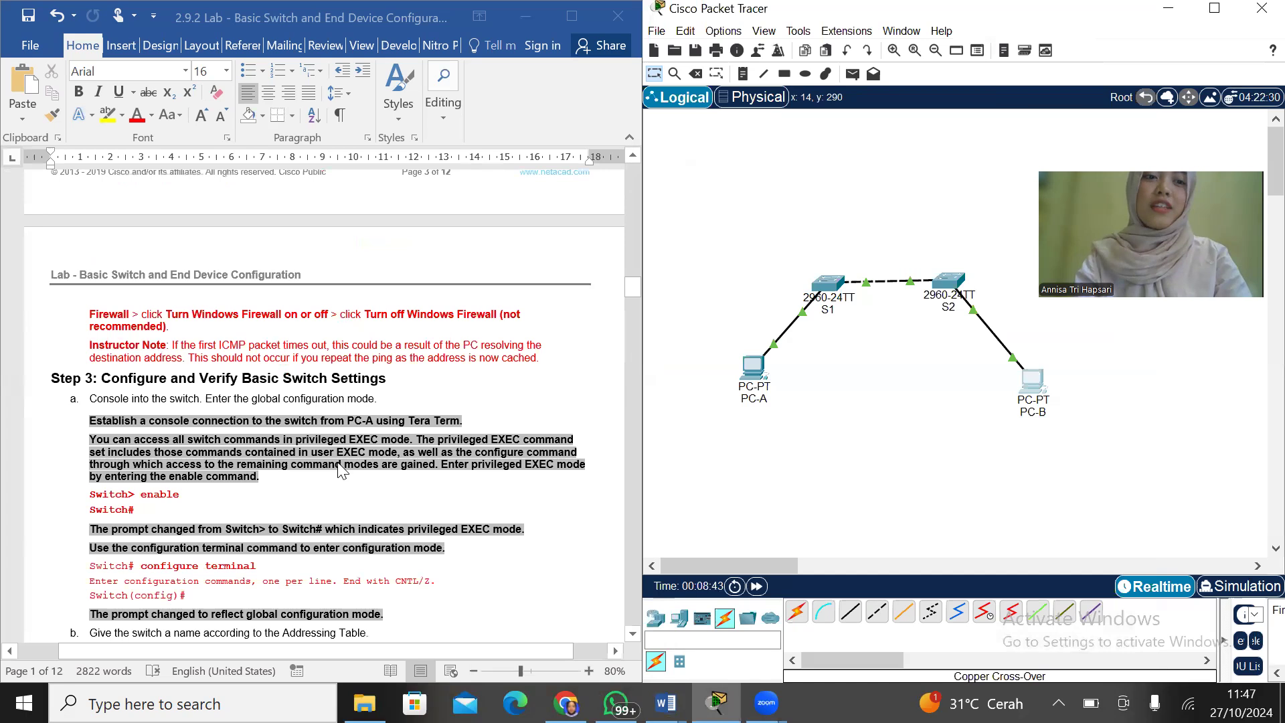
scroll(444, 451, "down", 1)
scroll(443, 451, "down", 4)
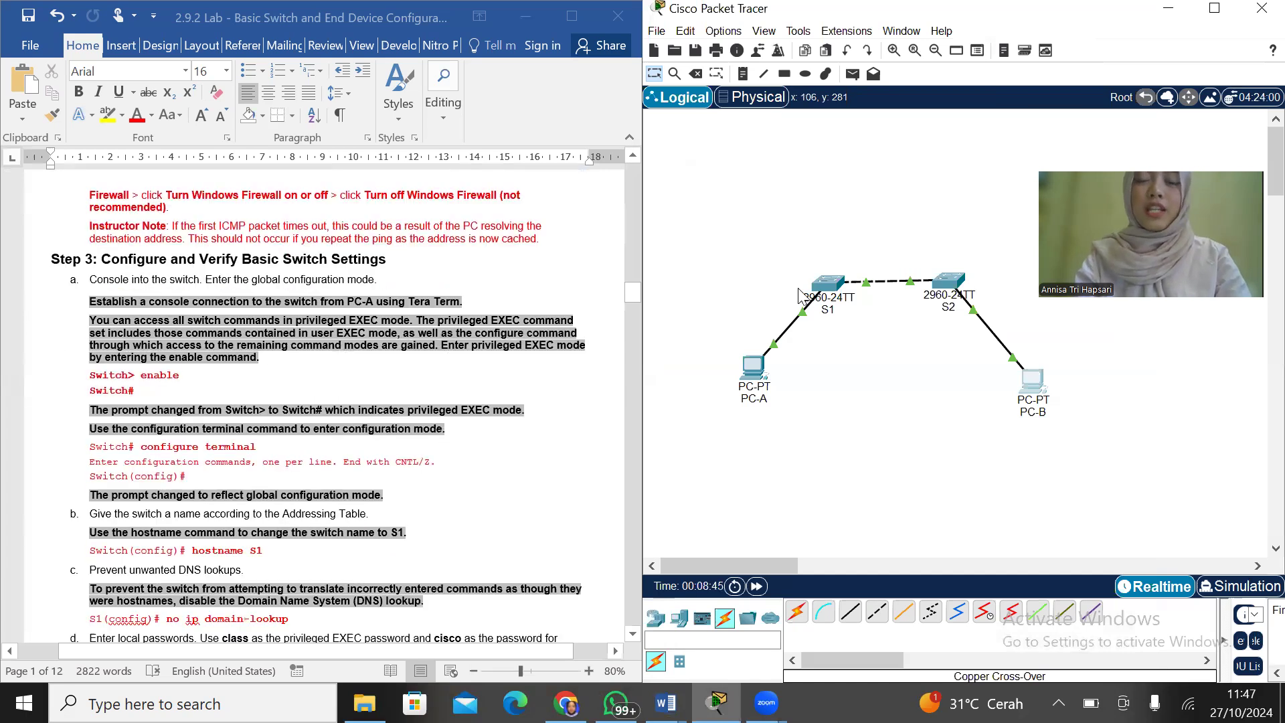
Open switch S1's command line in Packet Tracer and enter privileged EXEC mode with the enable command
left_click(830, 283)
left_click_drag(1131, 129, 1077, 7)
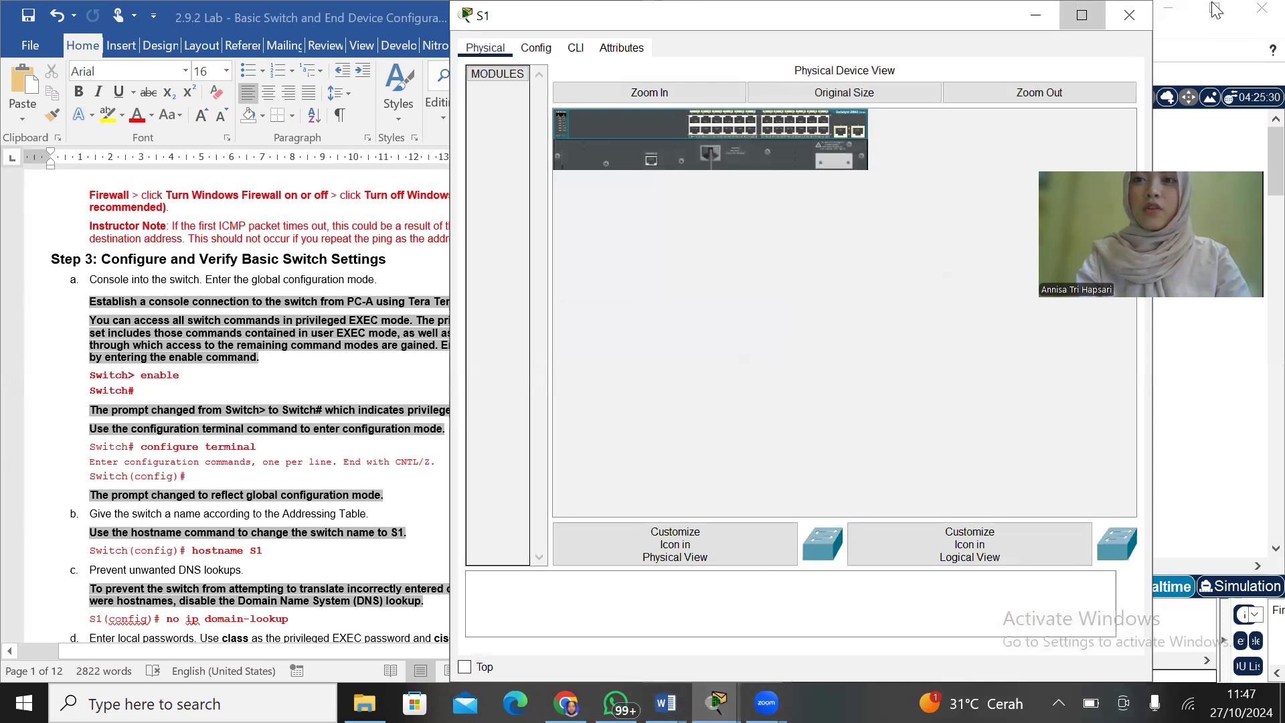
left_click(1069, 16)
double_click(1047, 10)
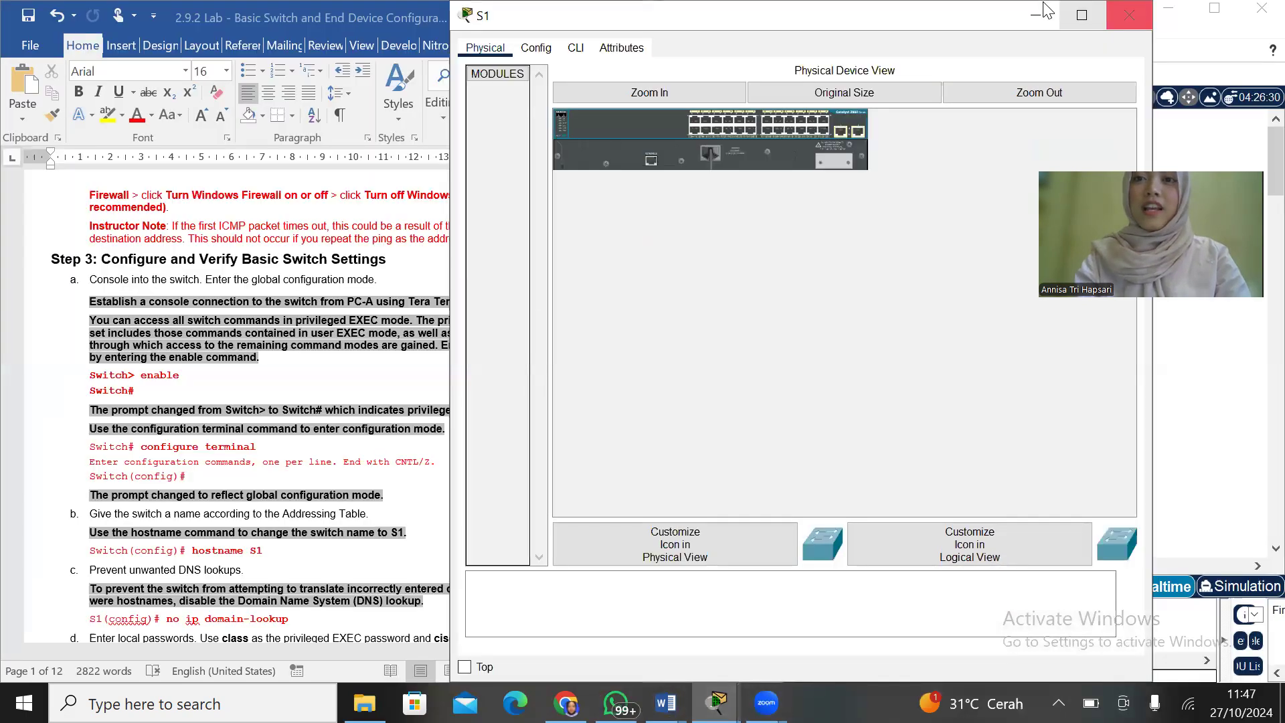
left_click_drag(1048, 10, 951, 134)
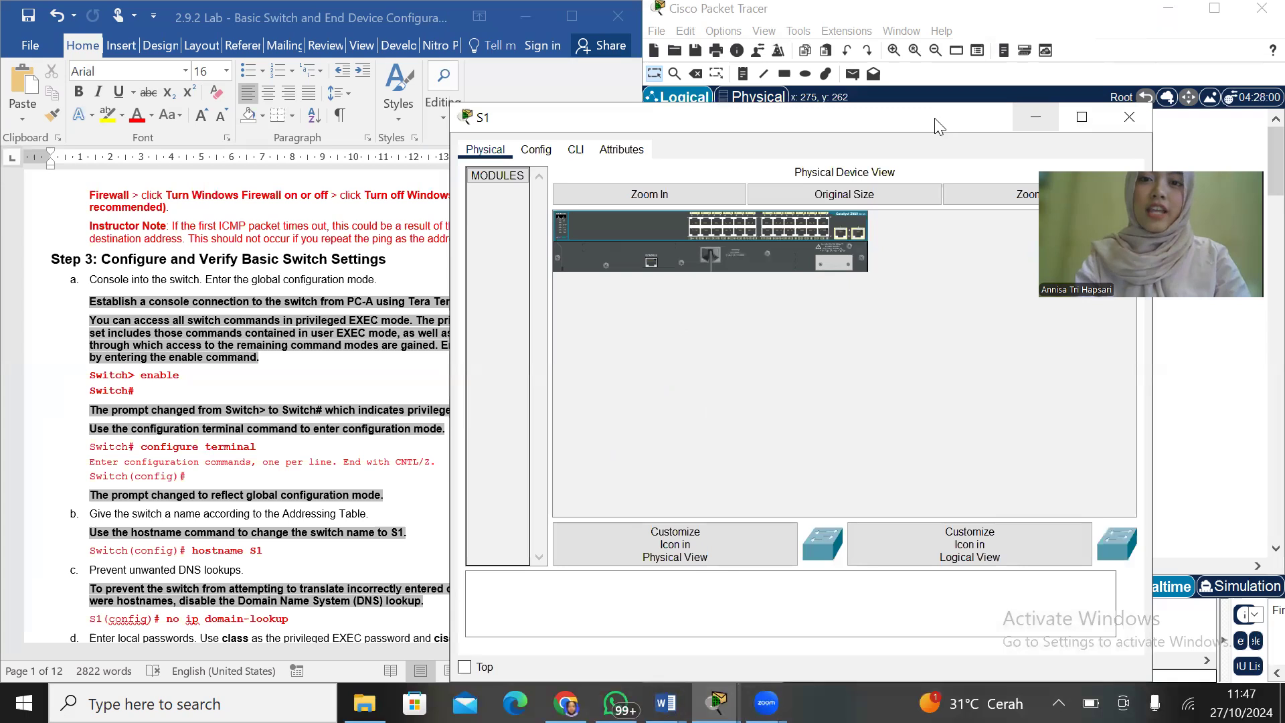
left_click(686, 136)
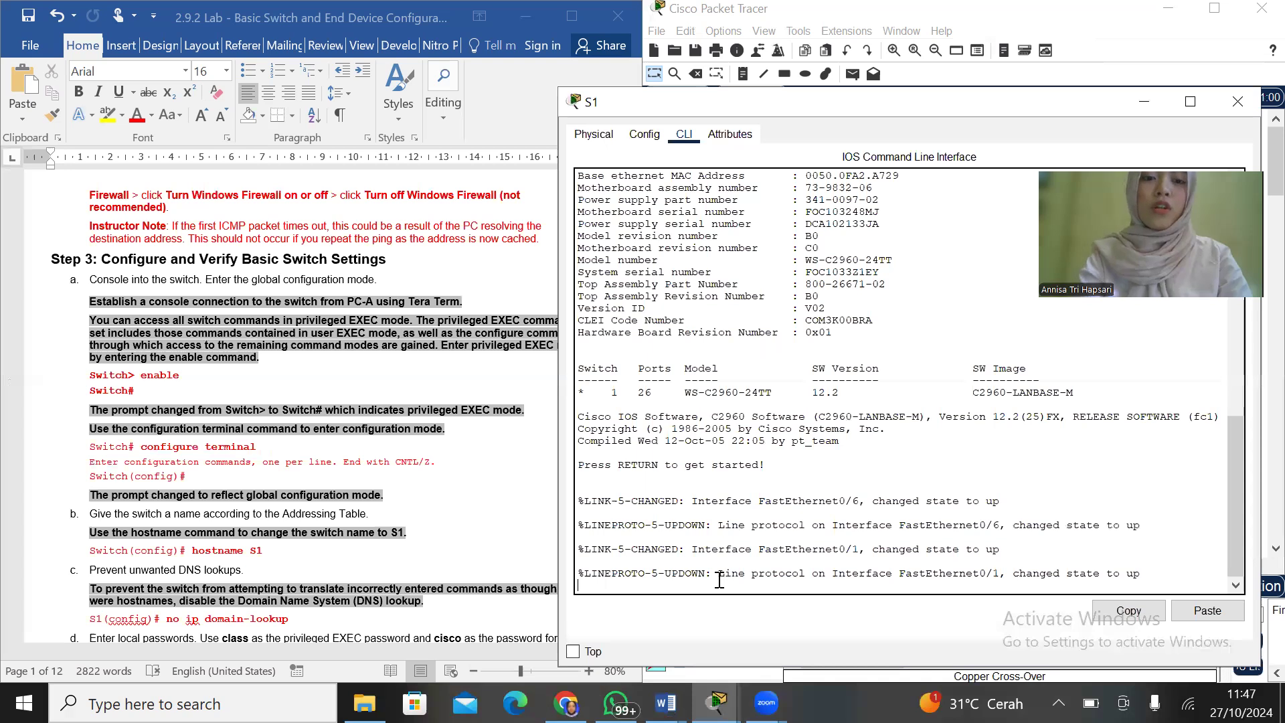
key("Return")
type("enable")
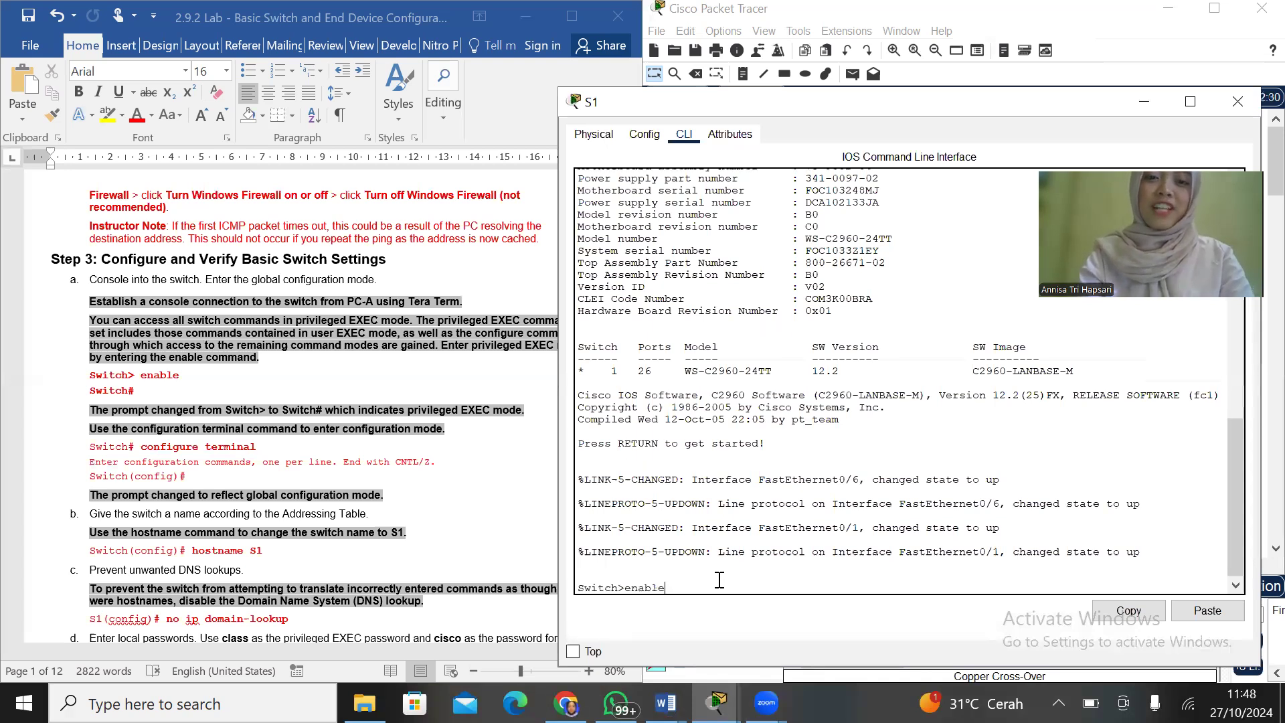
key("Return")
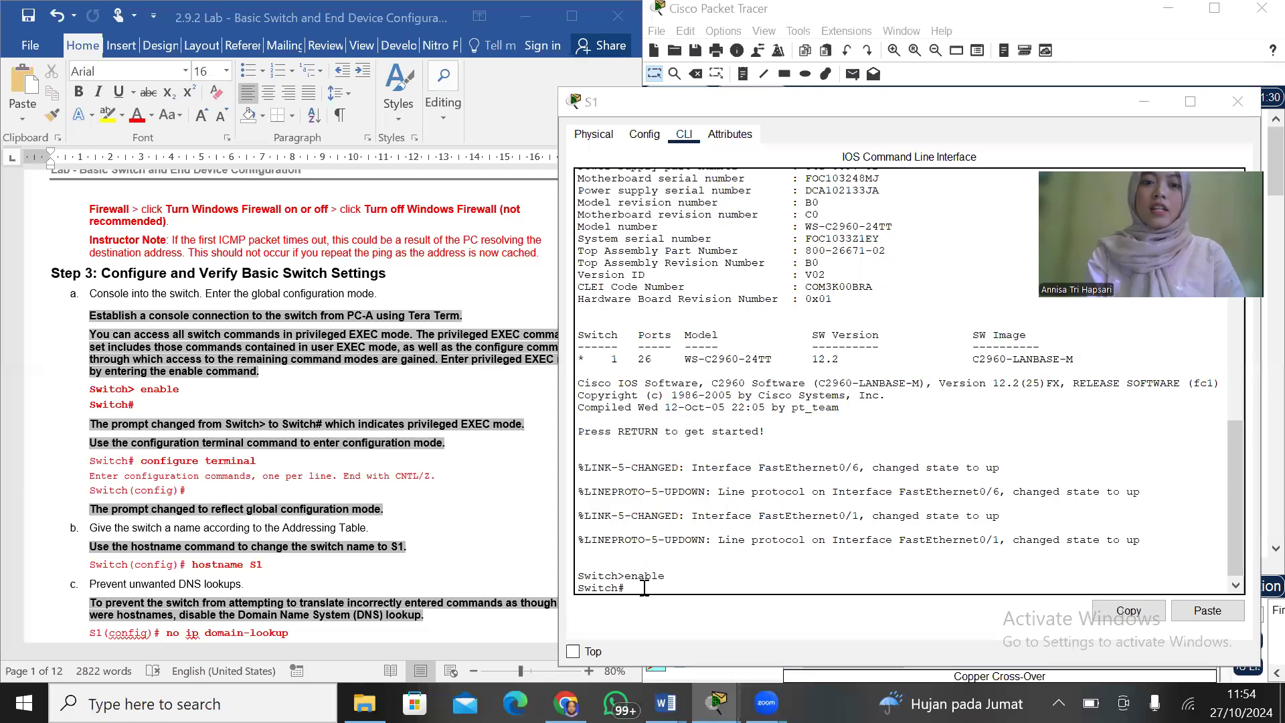
Enter global configuration mode on switch S1 with the configure terminal command
left_click(644, 588)
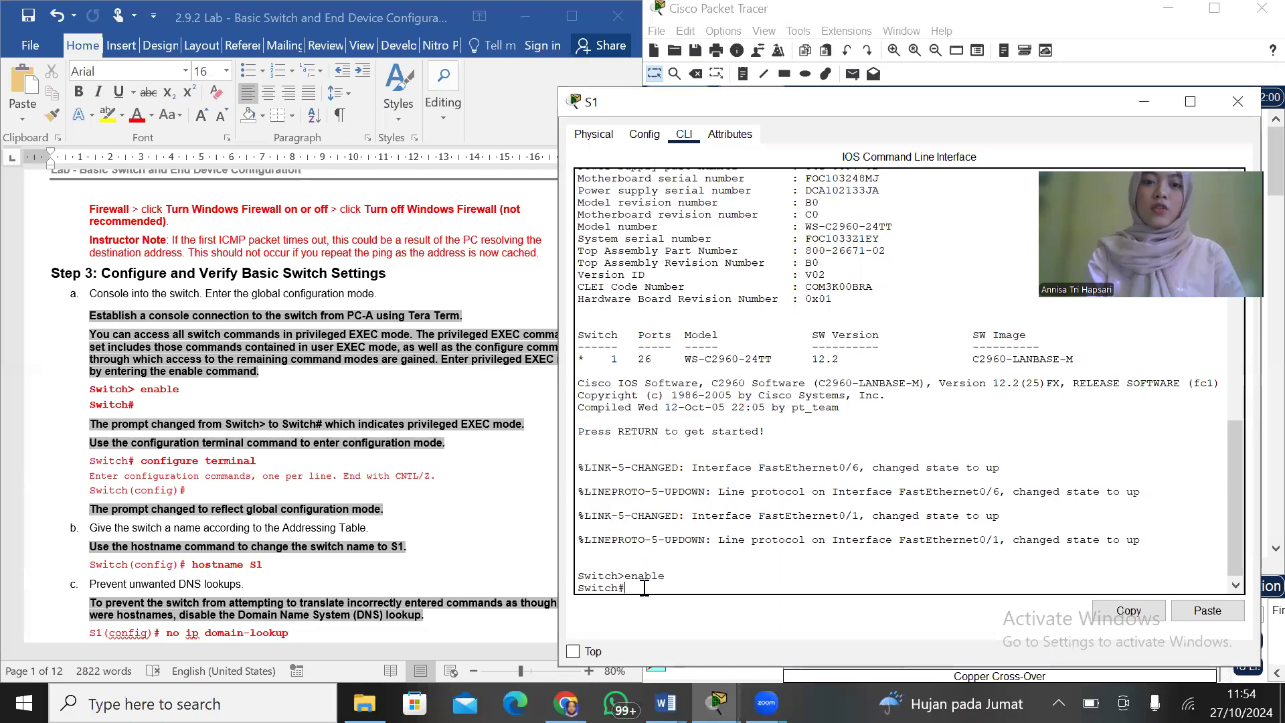
type("con")
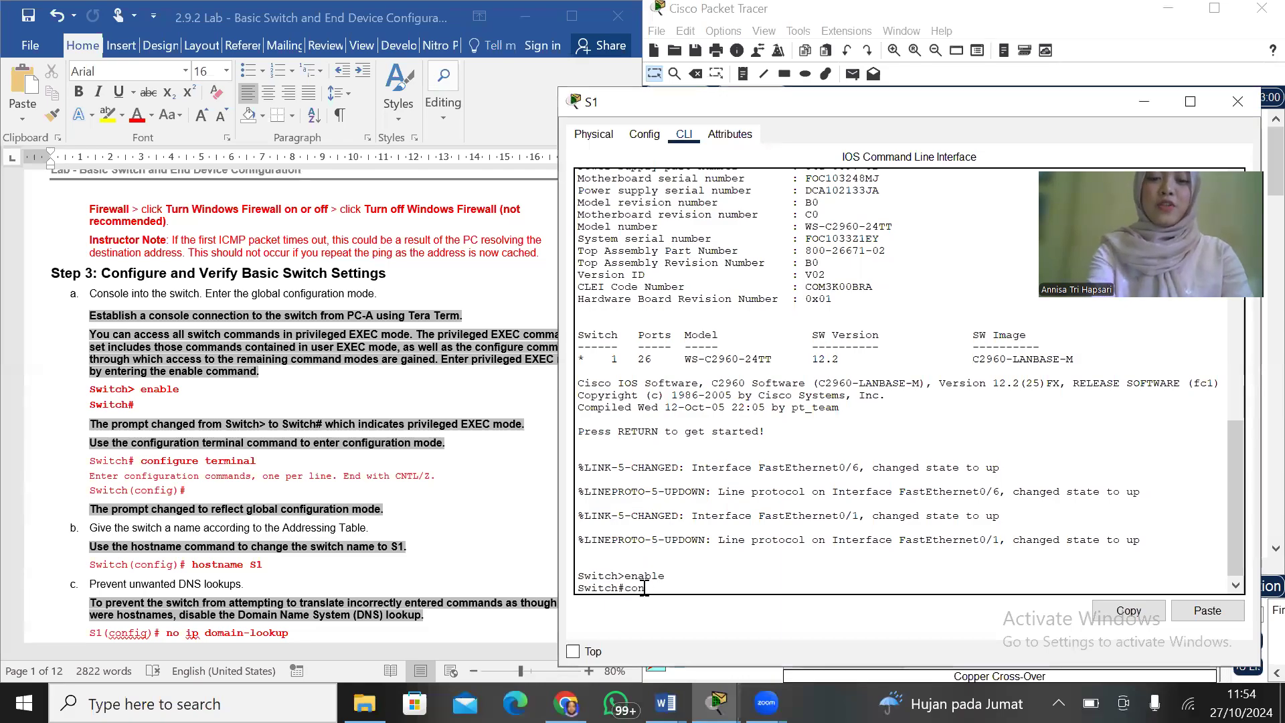
type("figure terminal")
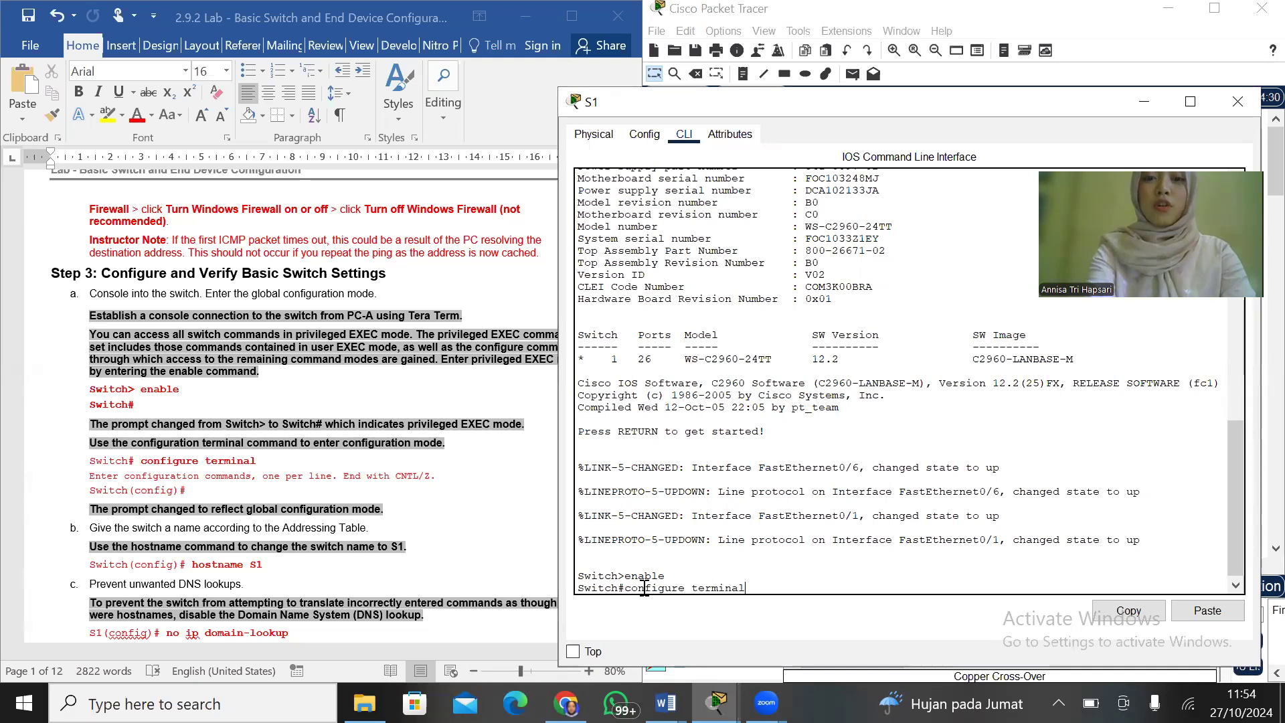
key("Return")
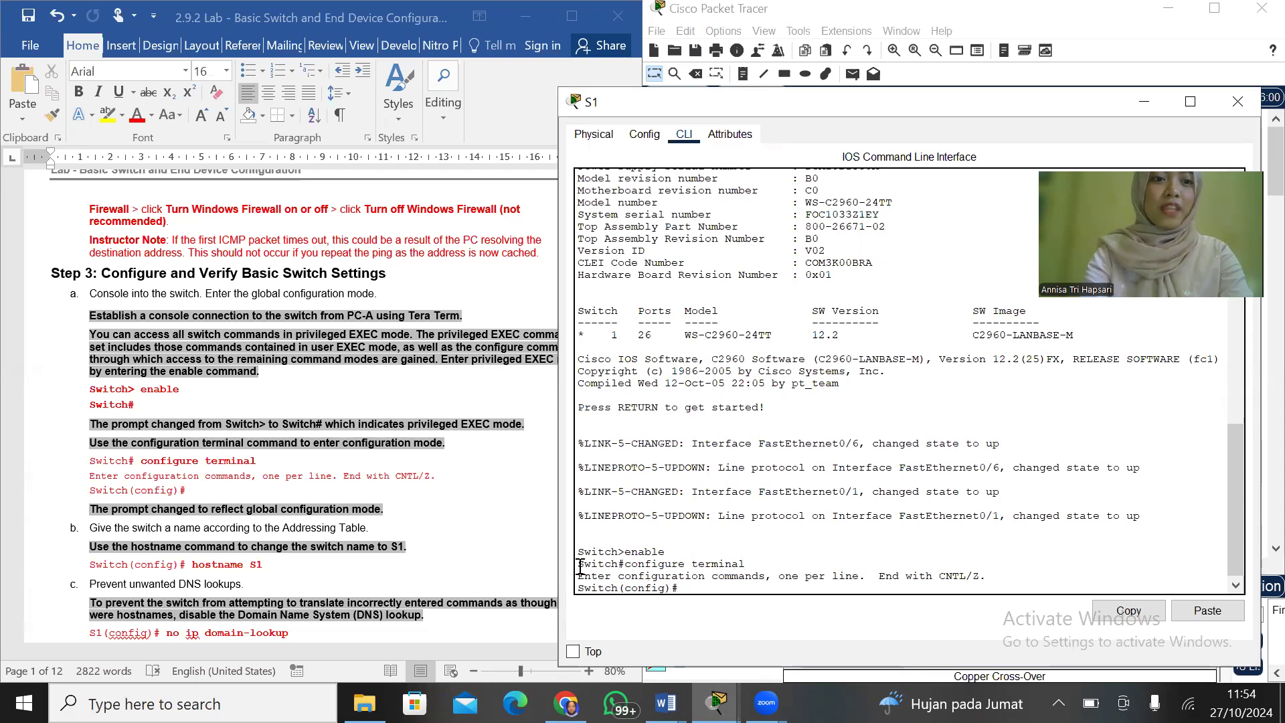
Following step b of the lab, name the switch S1 with the hostname command
scroll(365, 487, "down", 5)
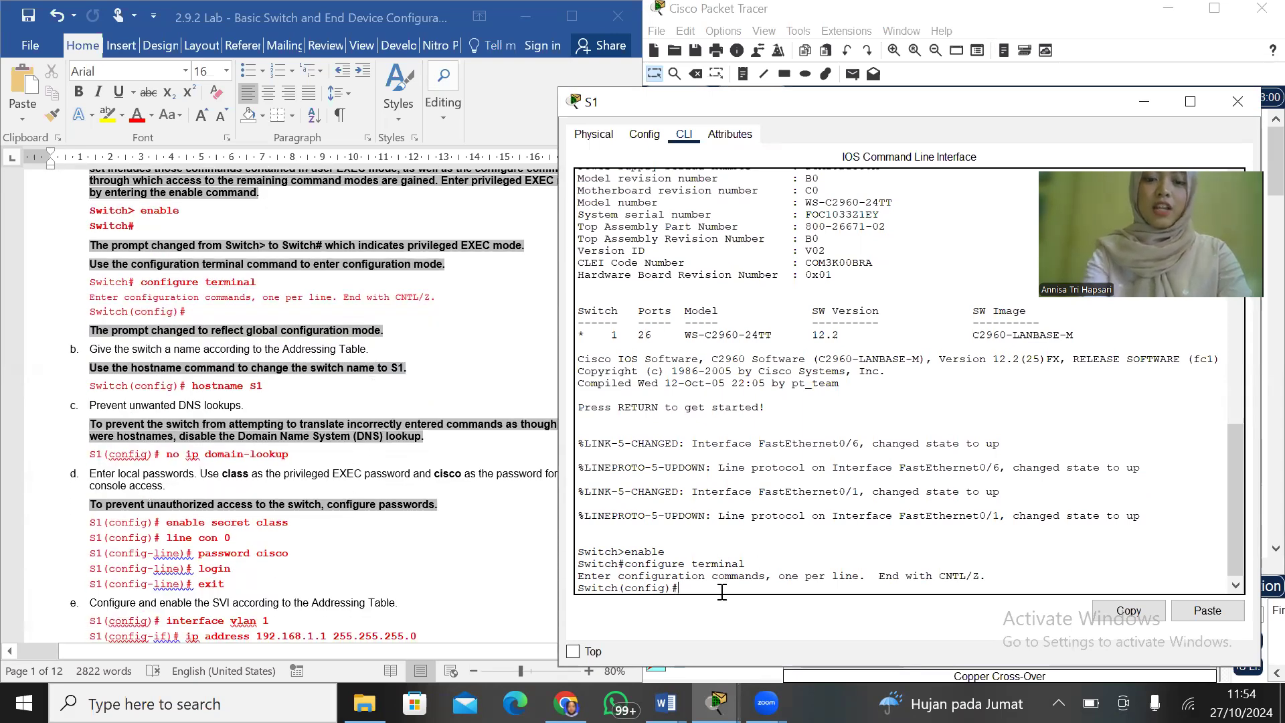
type("hostname")
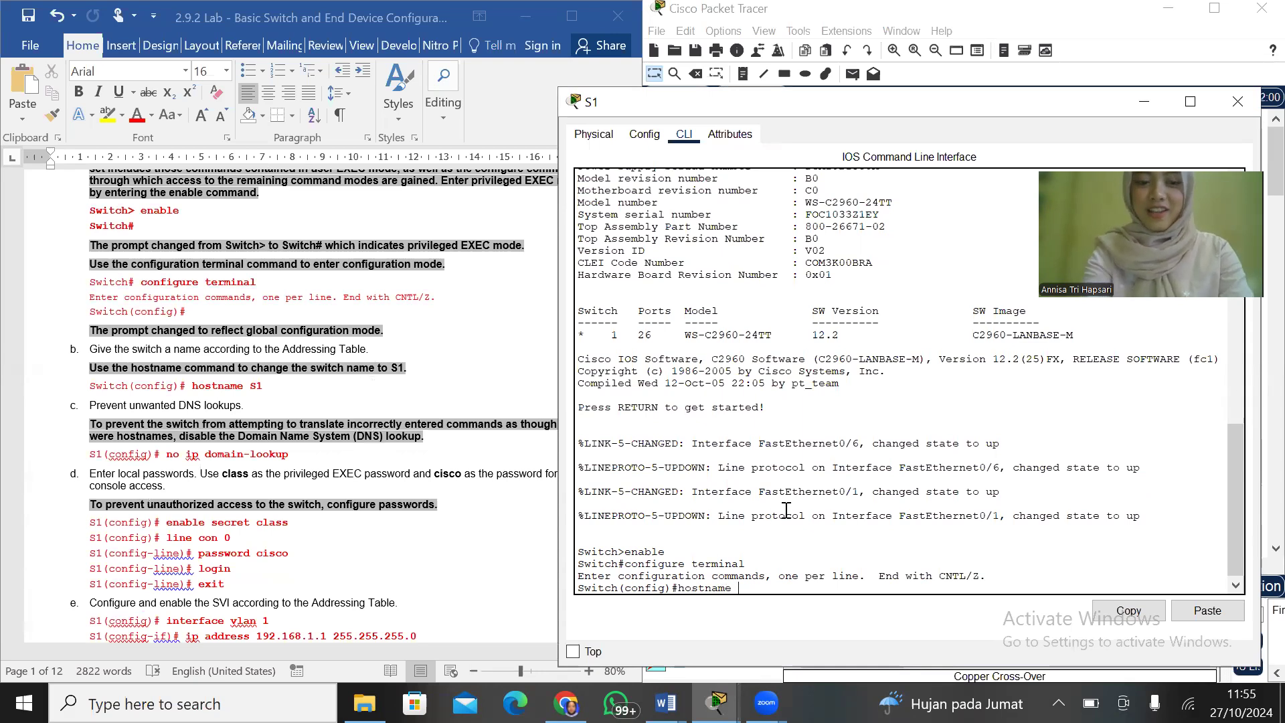
type(" S1")
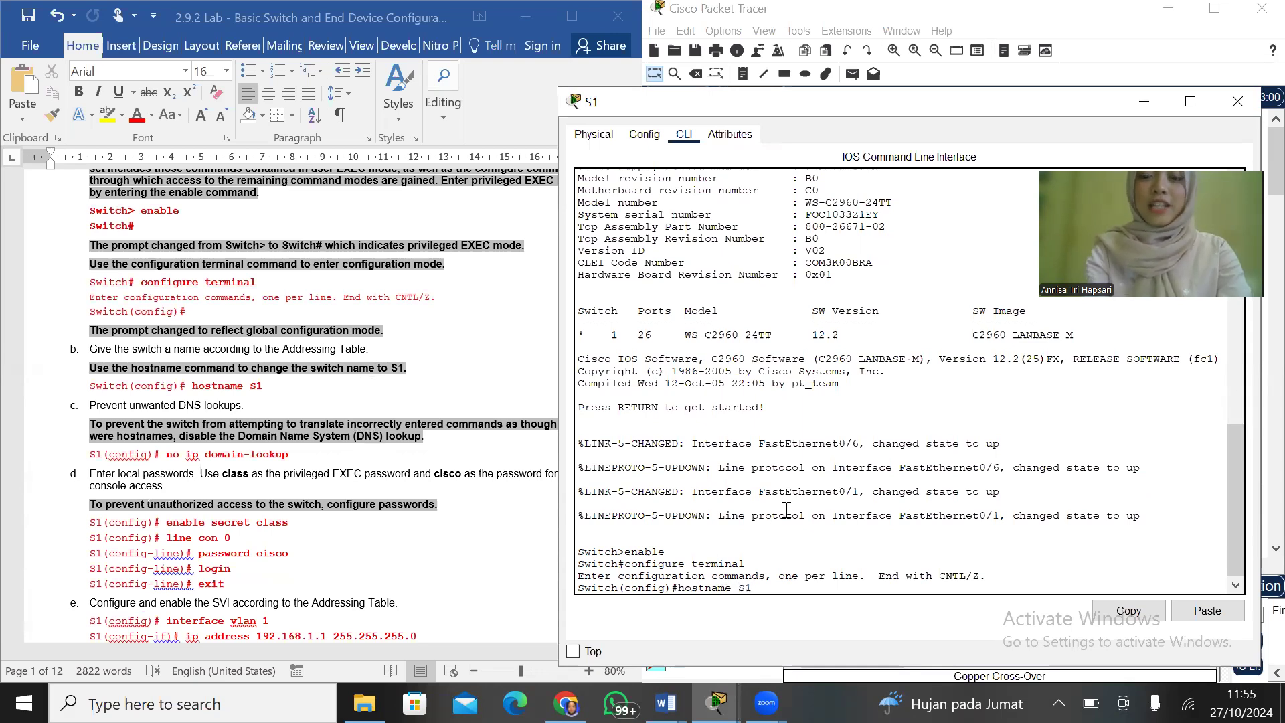
key("Return")
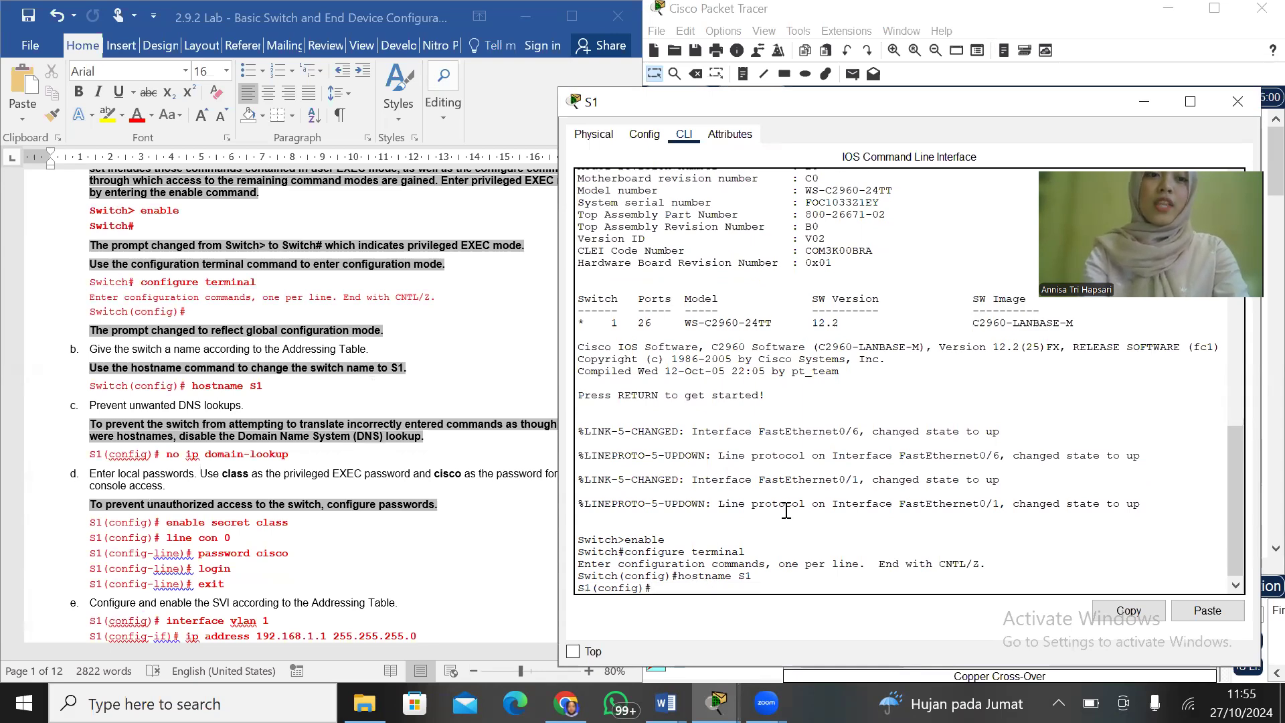
Disable unwanted DNS lookups on S1 with the no ip domain-lookup command
type("no ip domain-lookup")
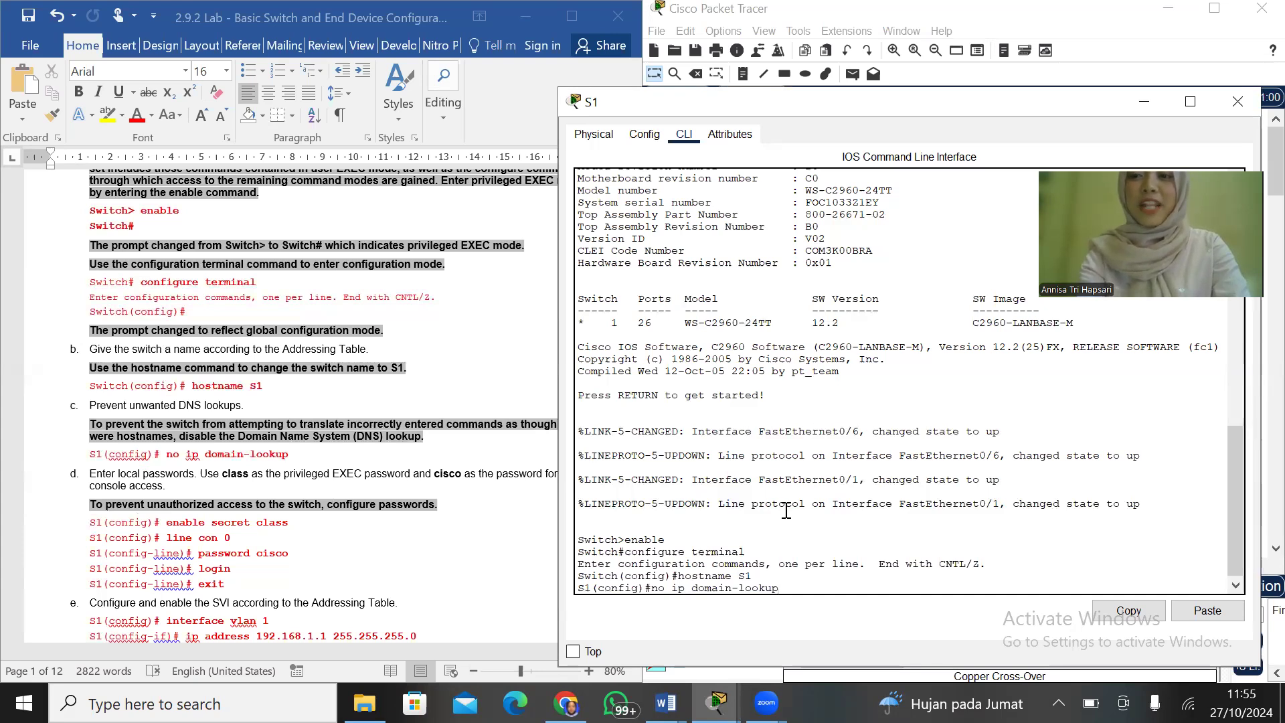
key("Return")
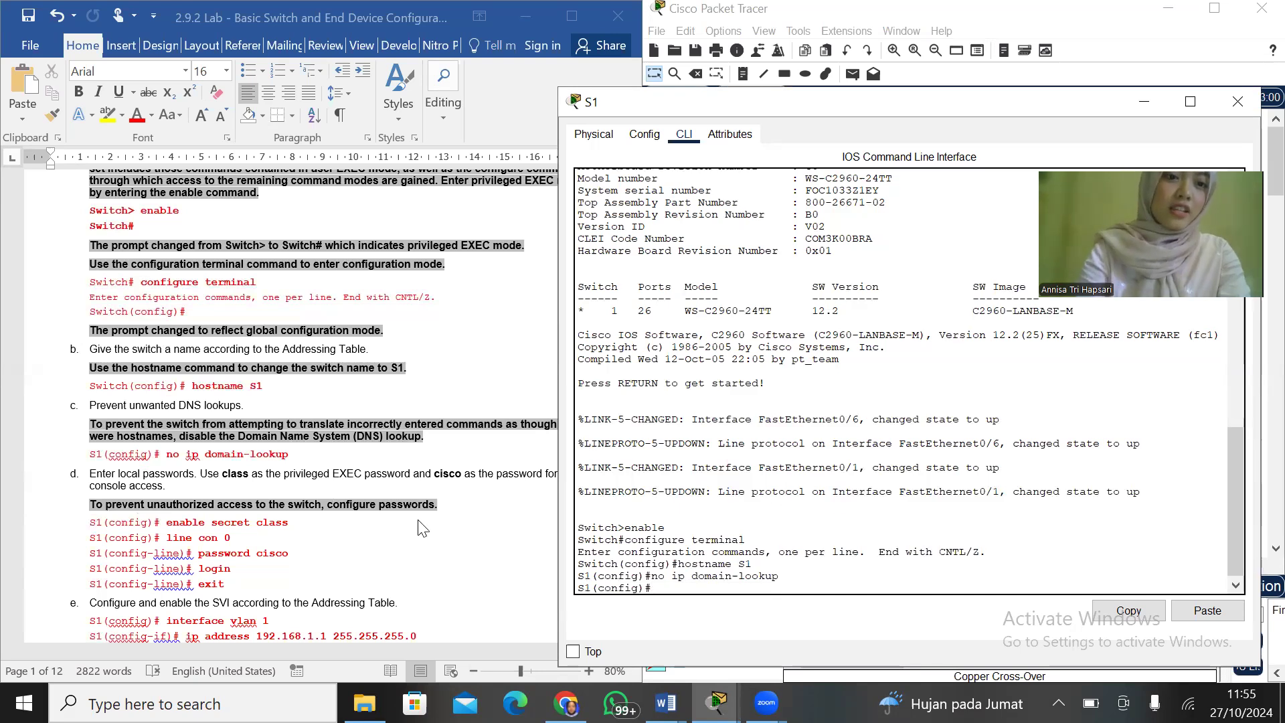
Set S1's privileged EXEC password from step d of the lab with the enable secret command
scroll(392, 532, "down", 3)
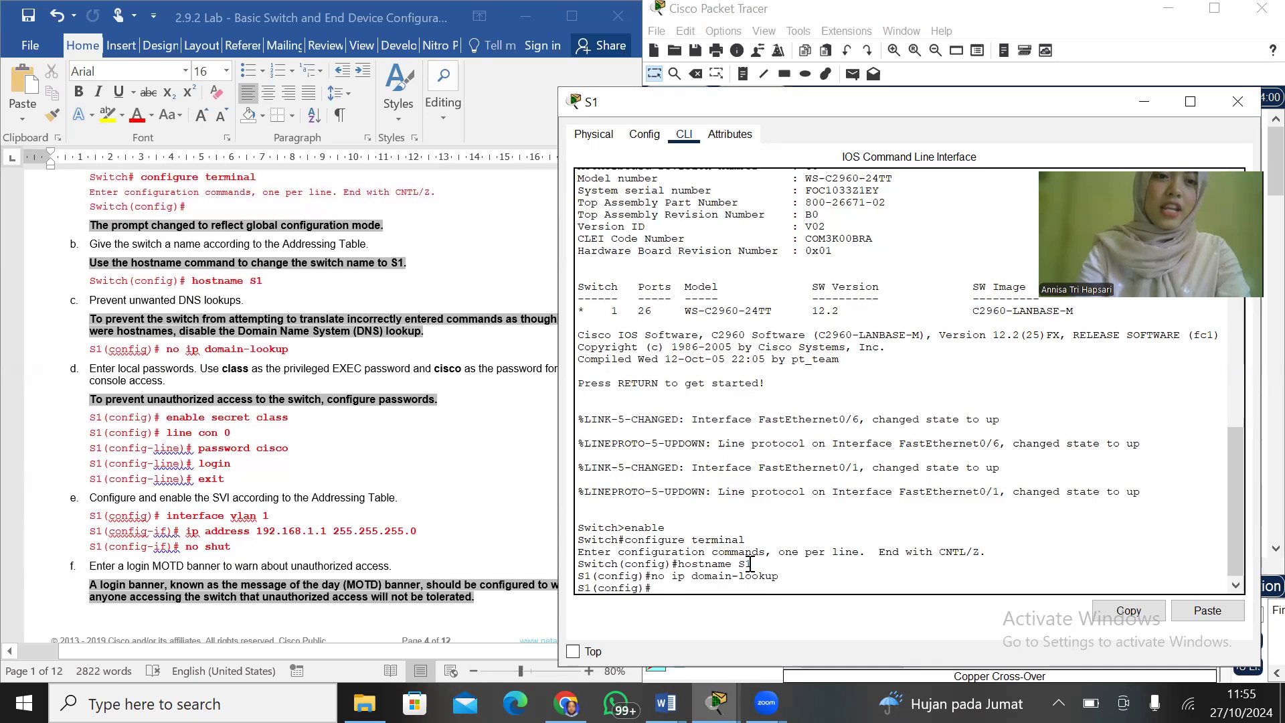
type("enable secret class")
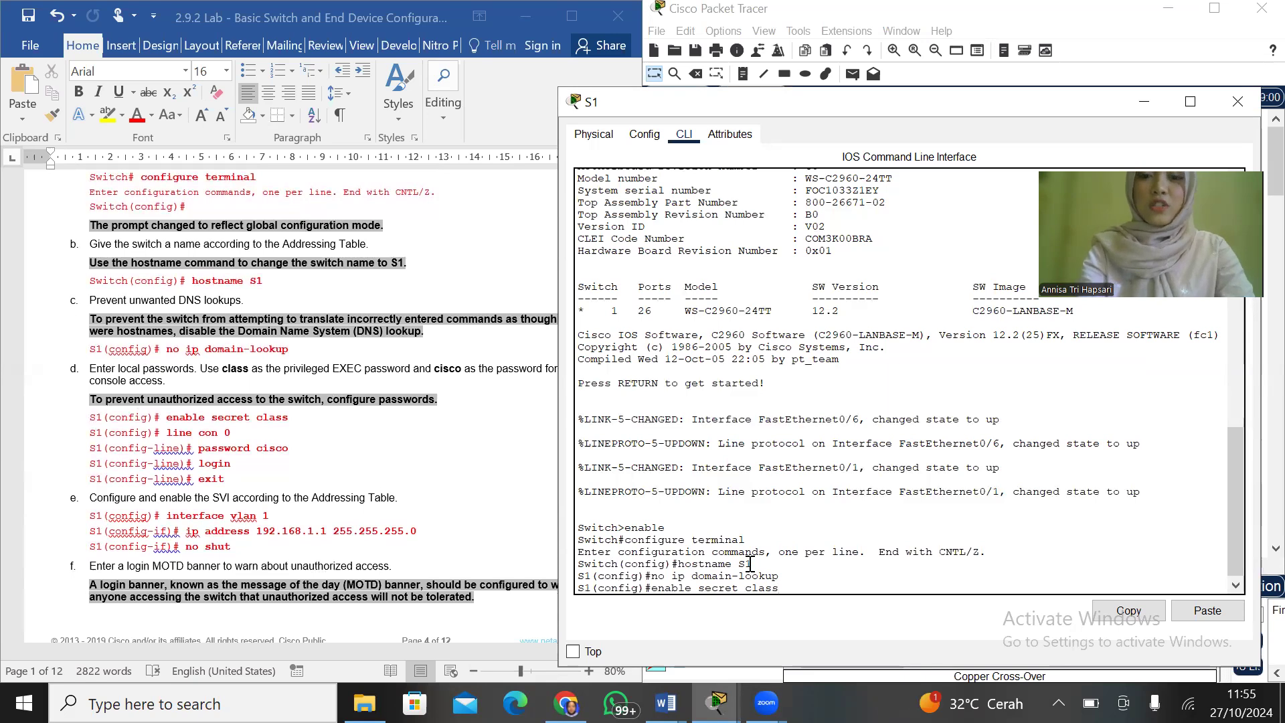
key("Return")
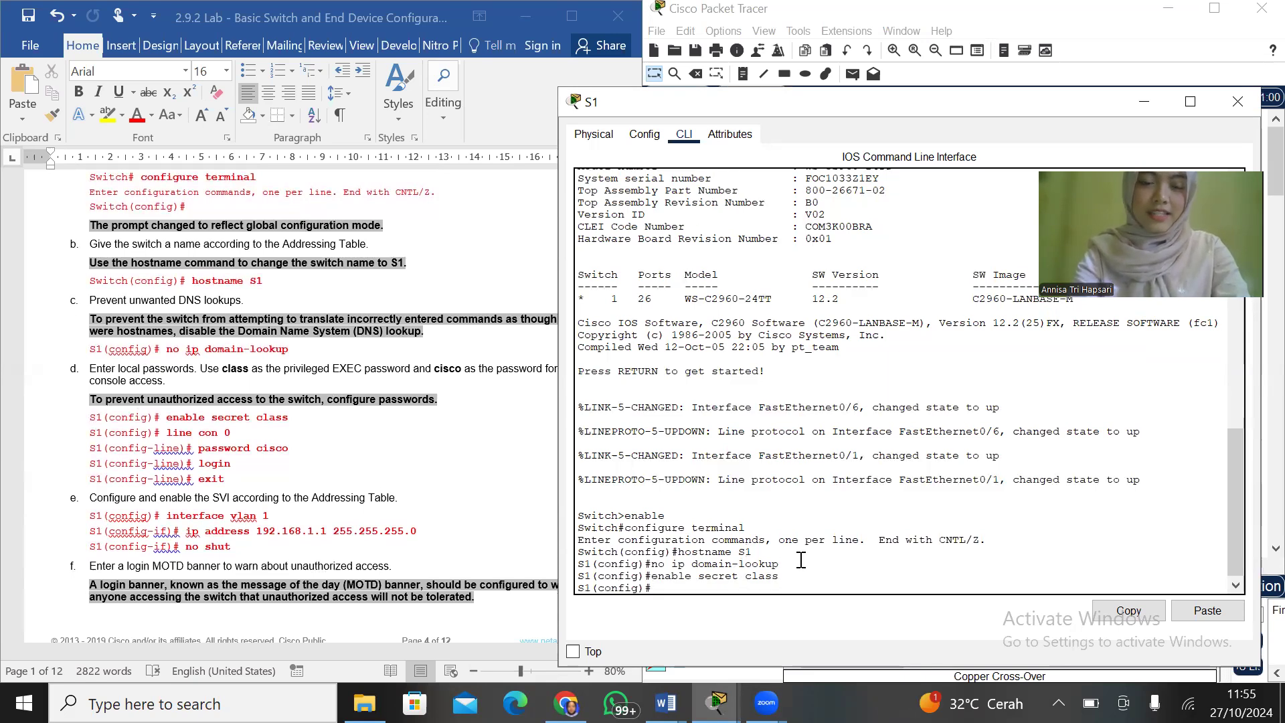
Enter line console 0 on S1 and set the console access password given in the lab
type("li")
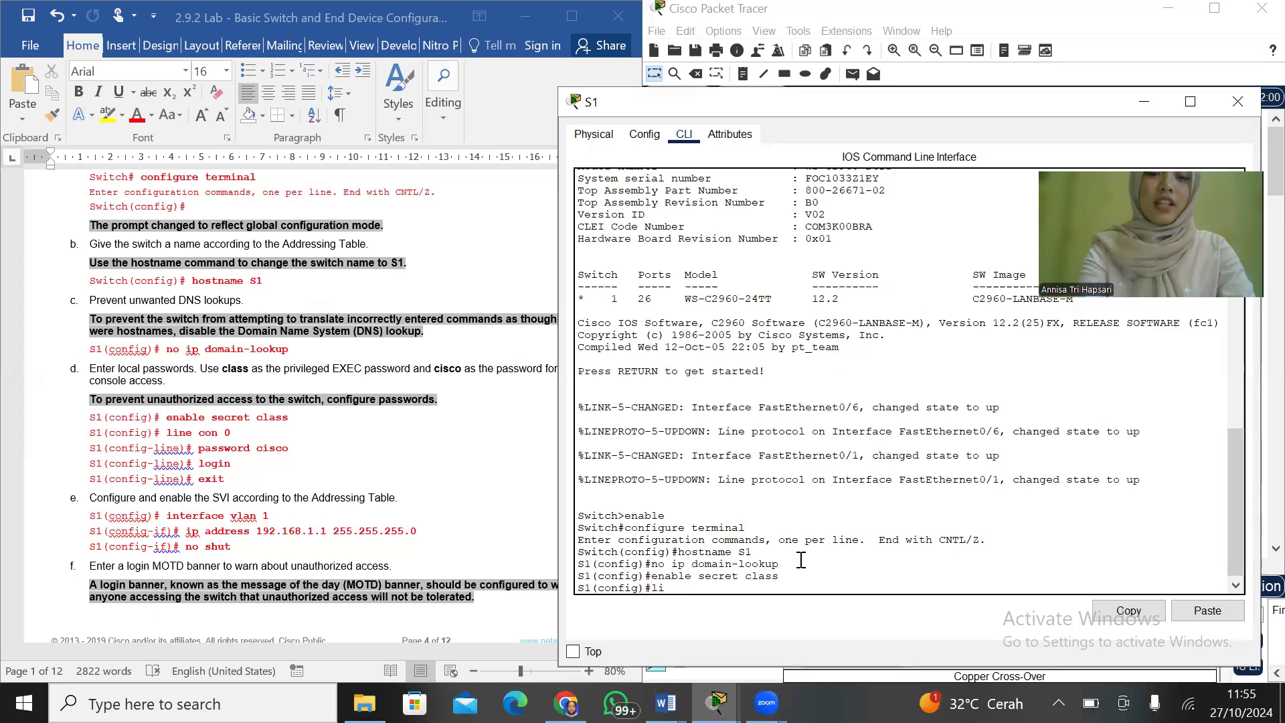
type("ne s")
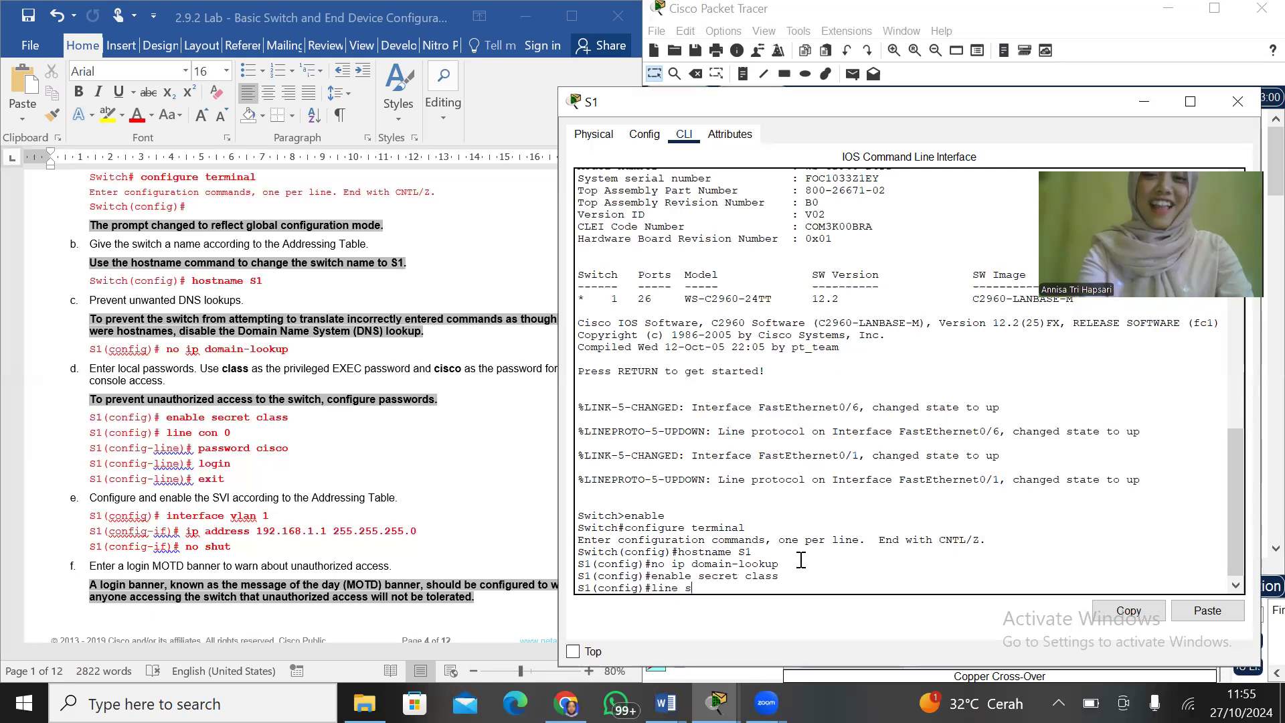
key("BackSpace")
type("con")
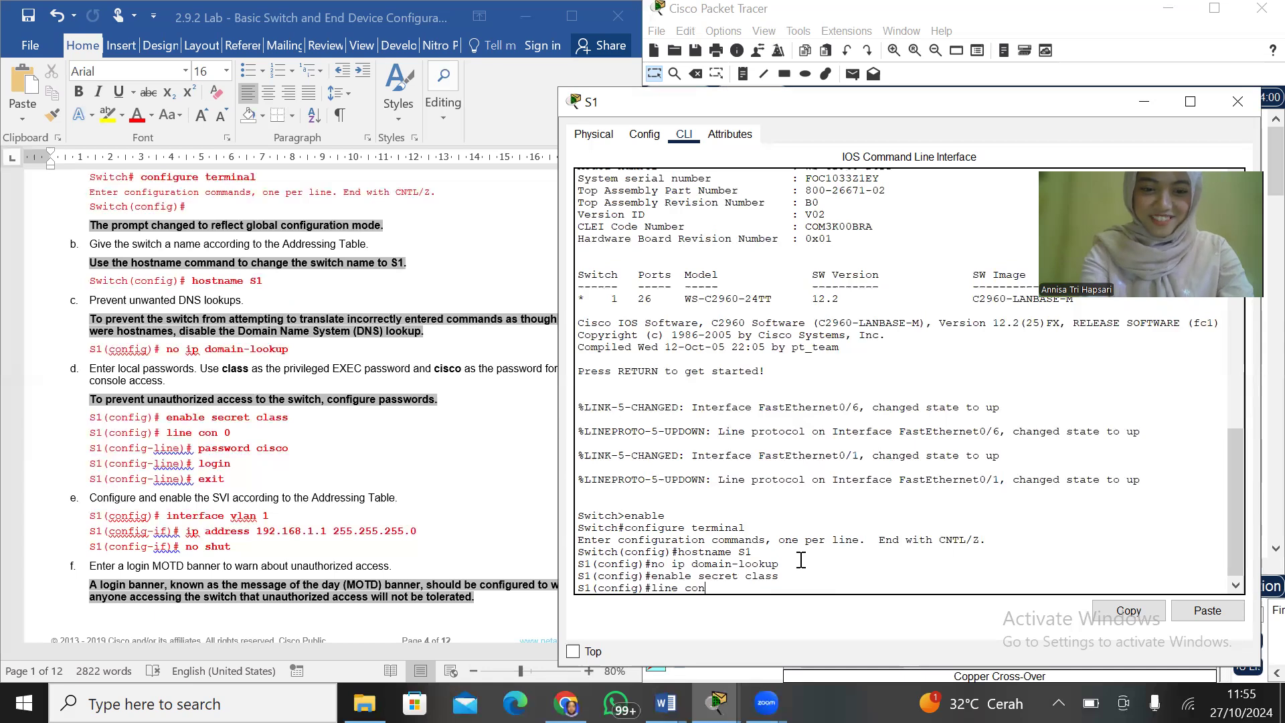
type("sole 0")
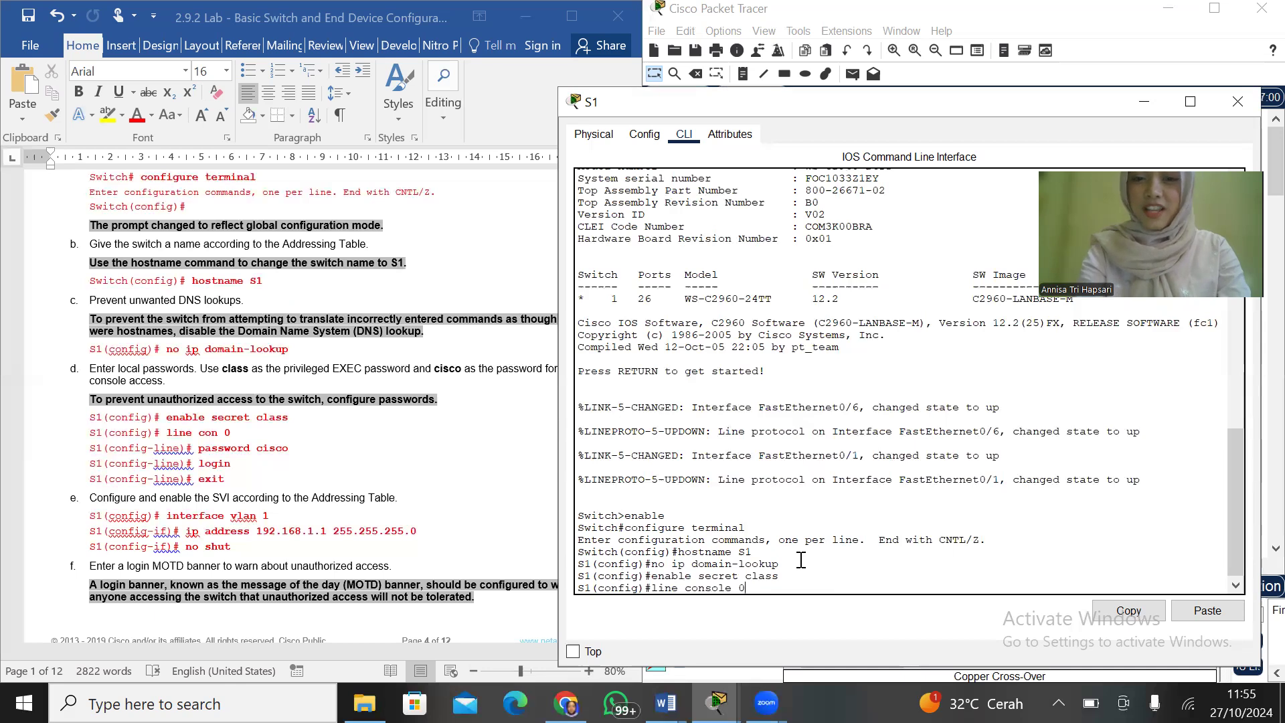
key("Return")
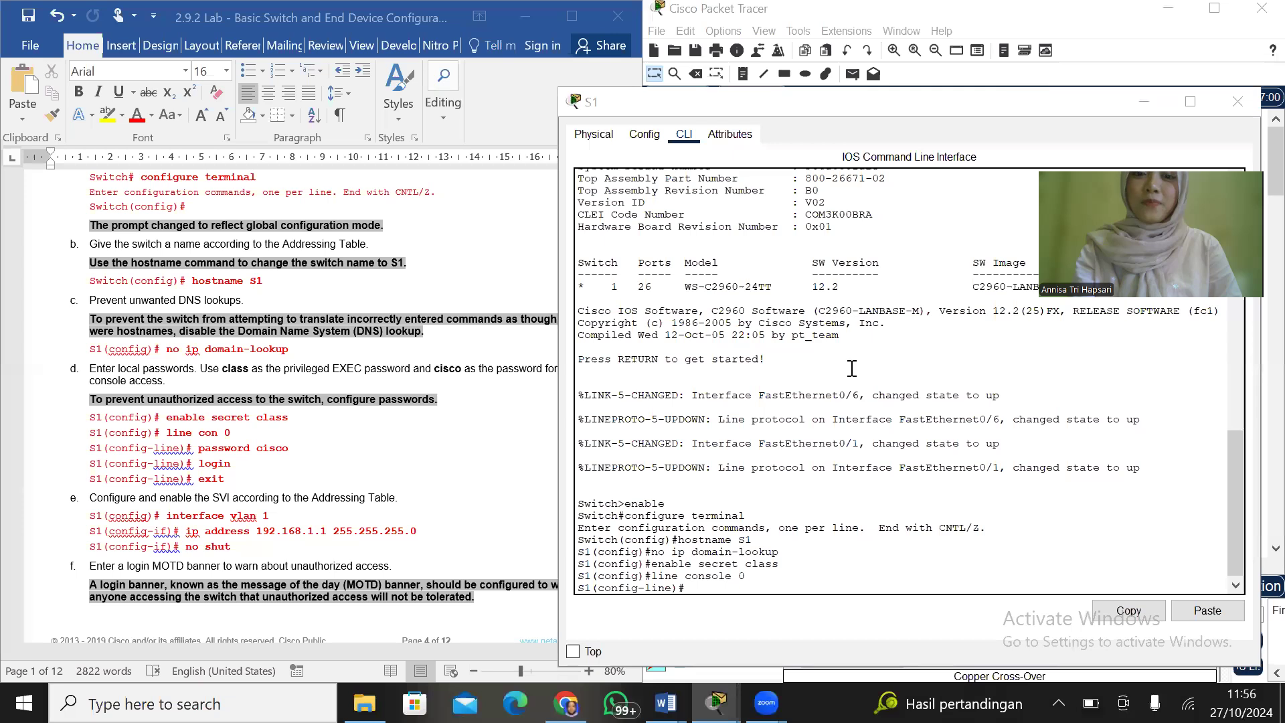
left_click(708, 588)
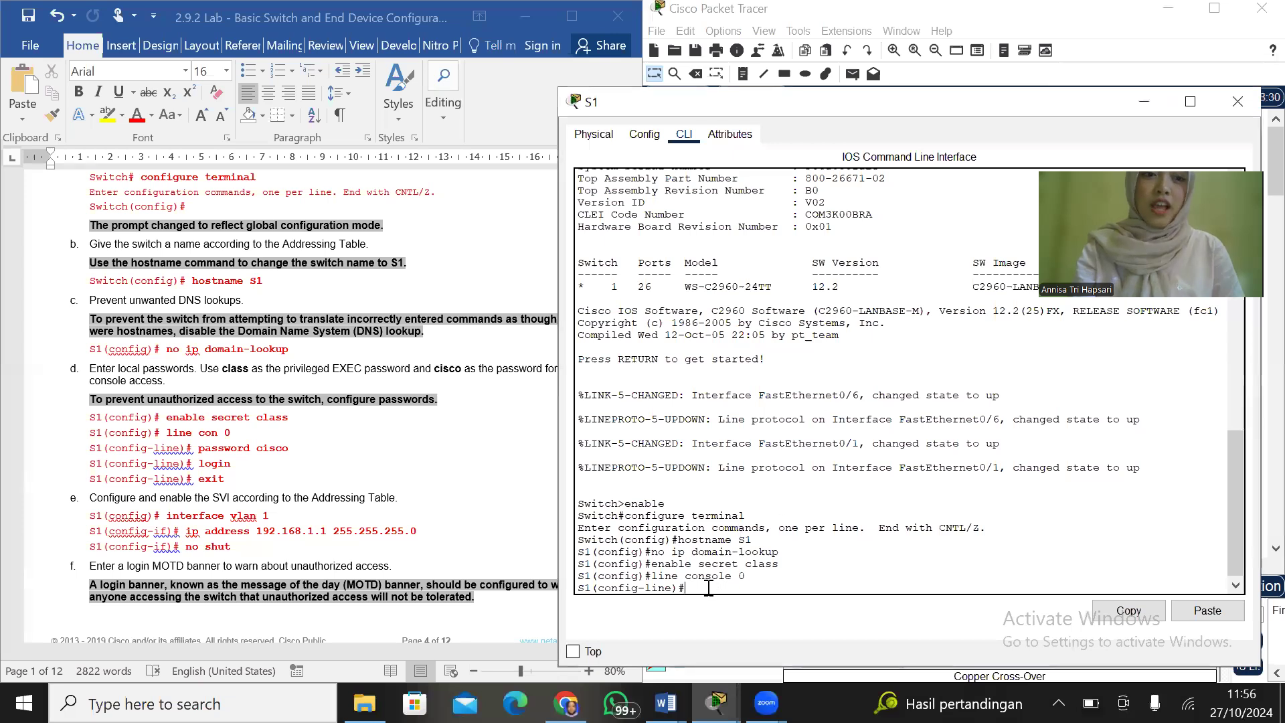
type("pass")
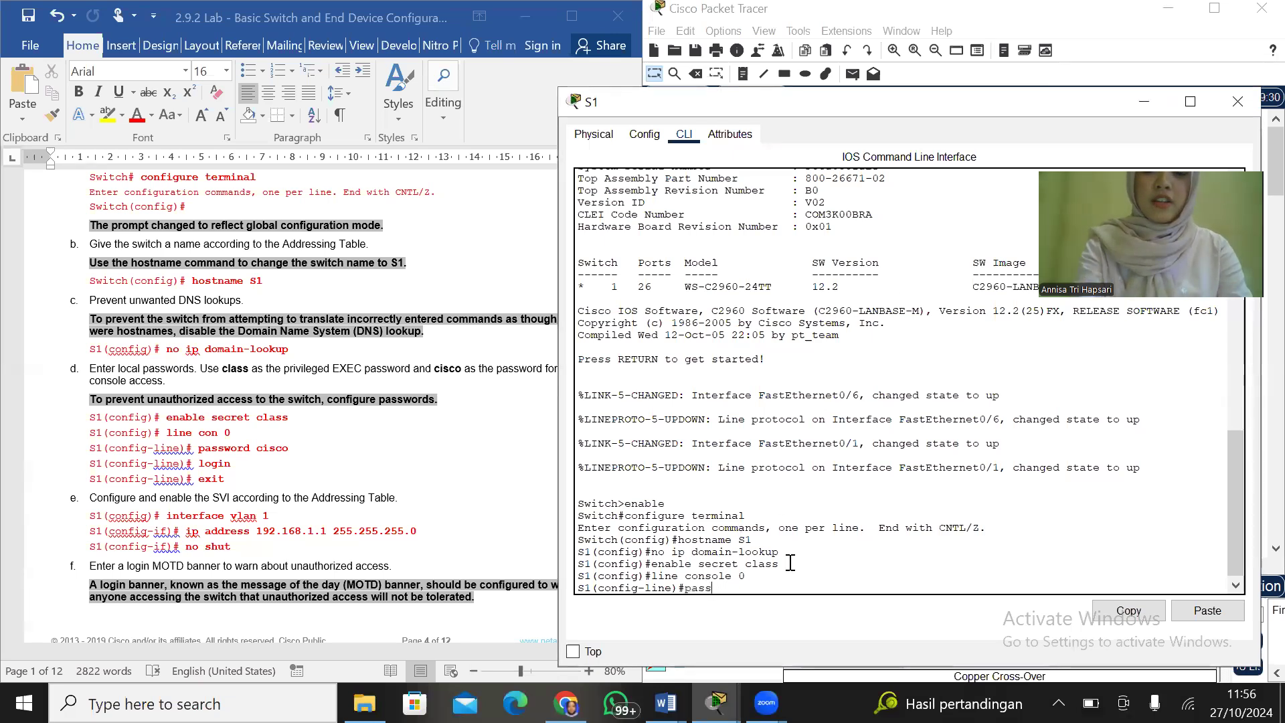
type("word cisco")
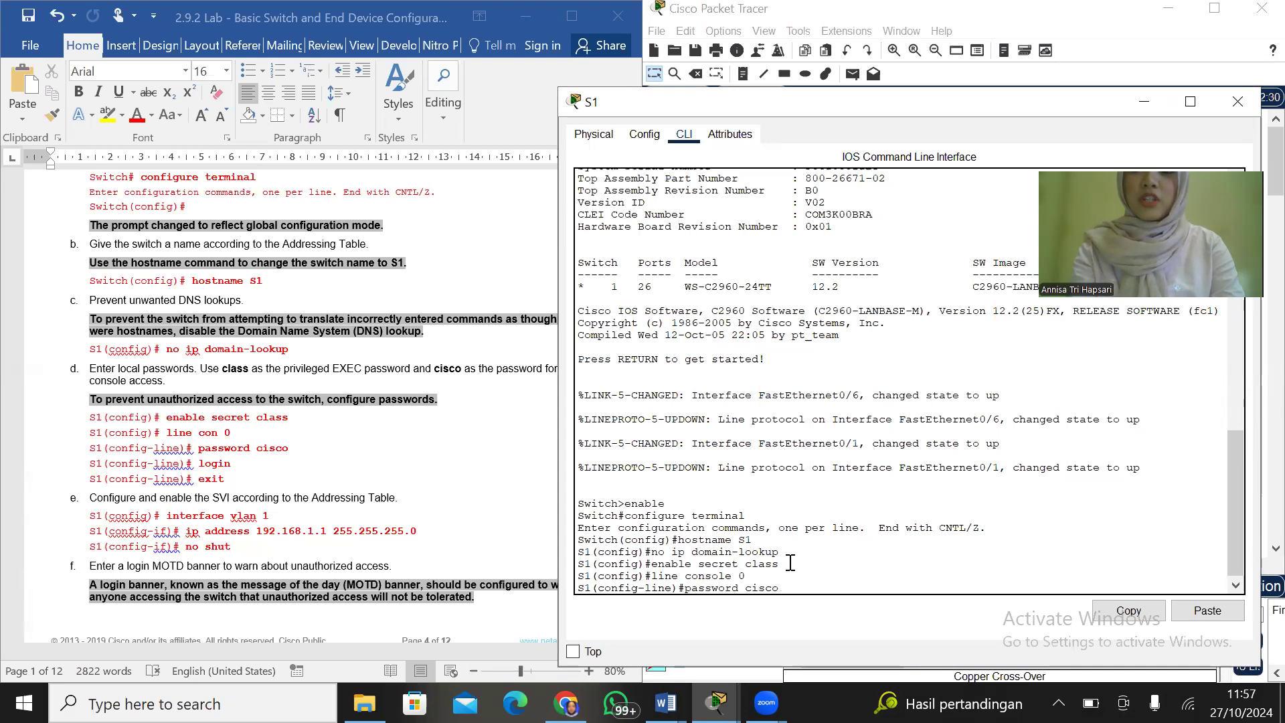
key("Return")
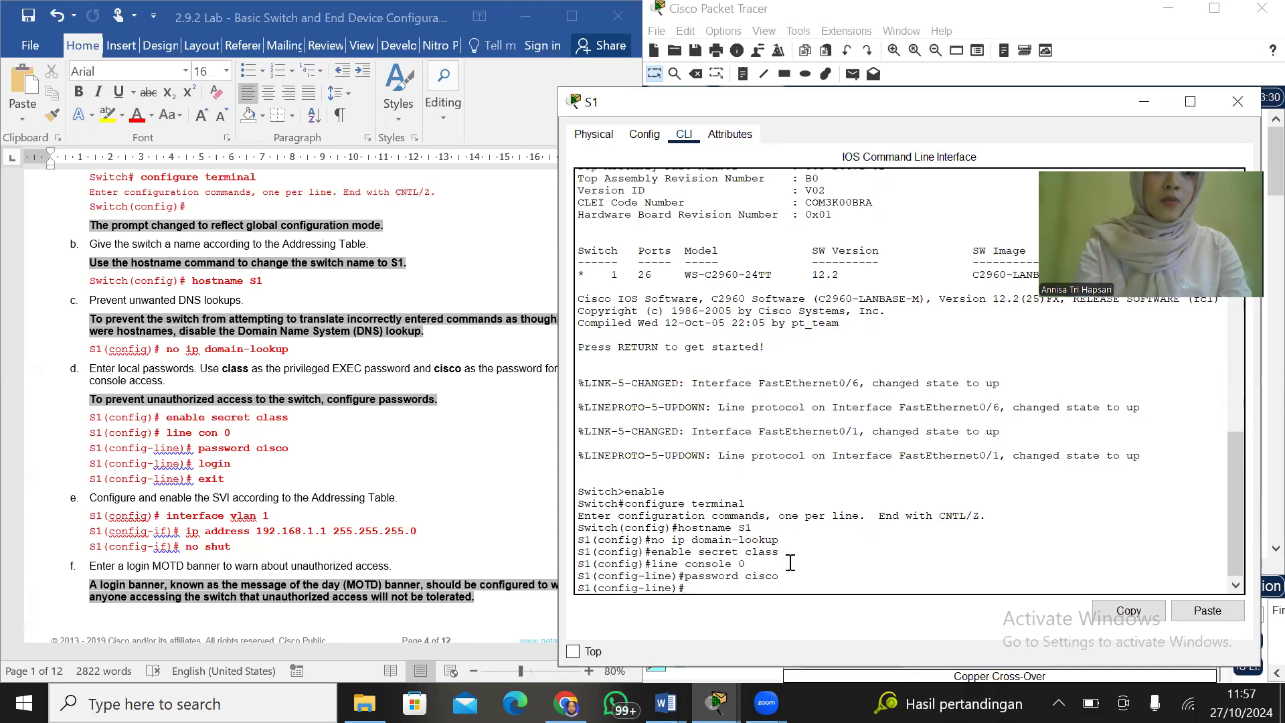
Require login on S1's console line and exit back to global configuration mode
type("login")
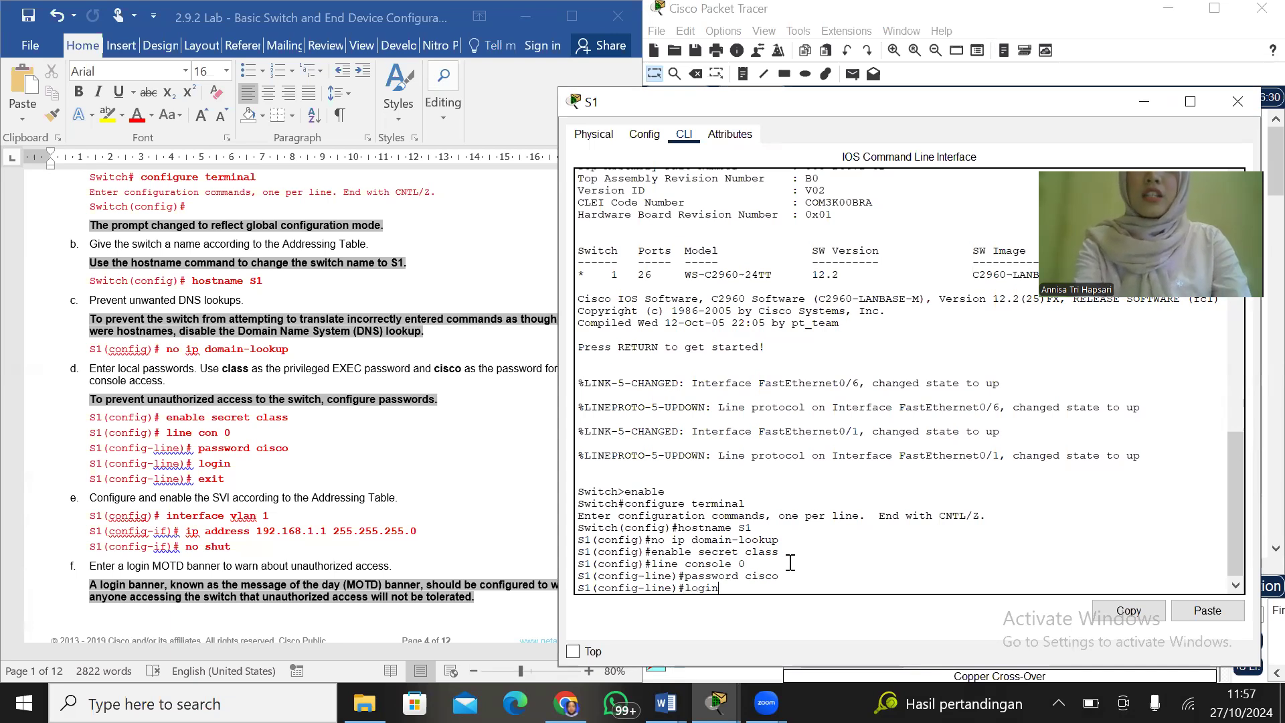
key("Return")
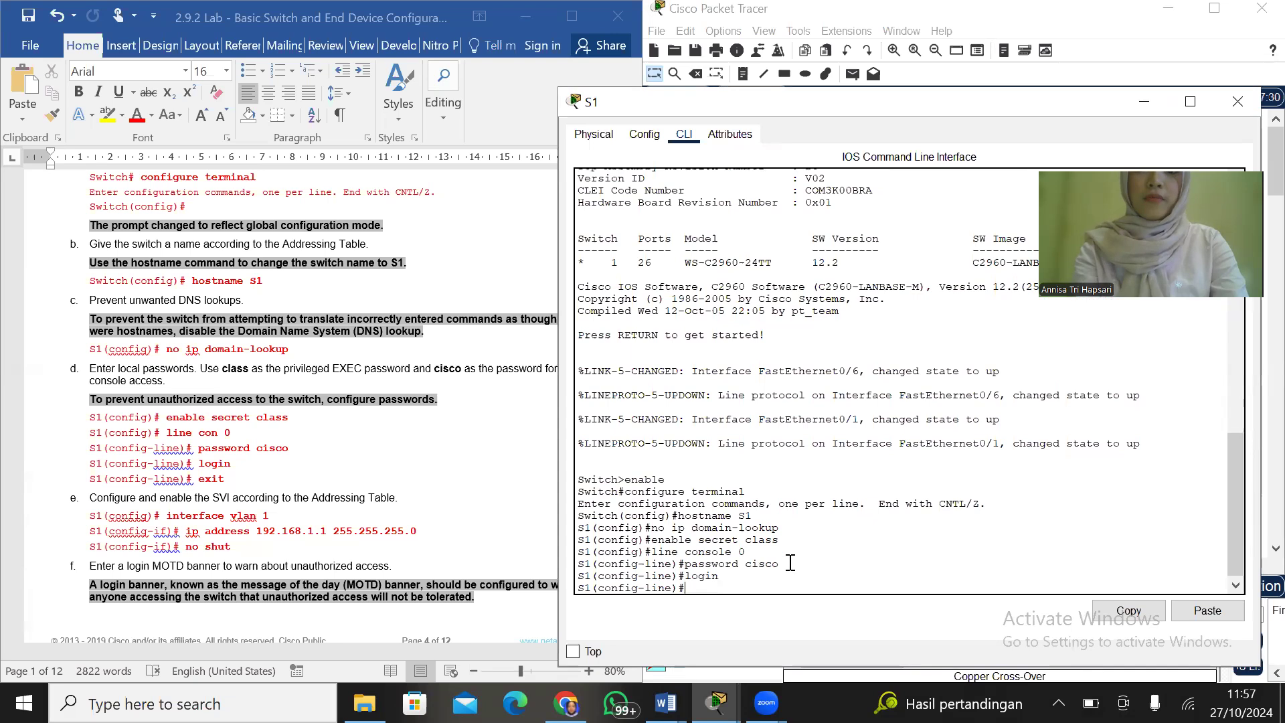
type("e")
type("xit")
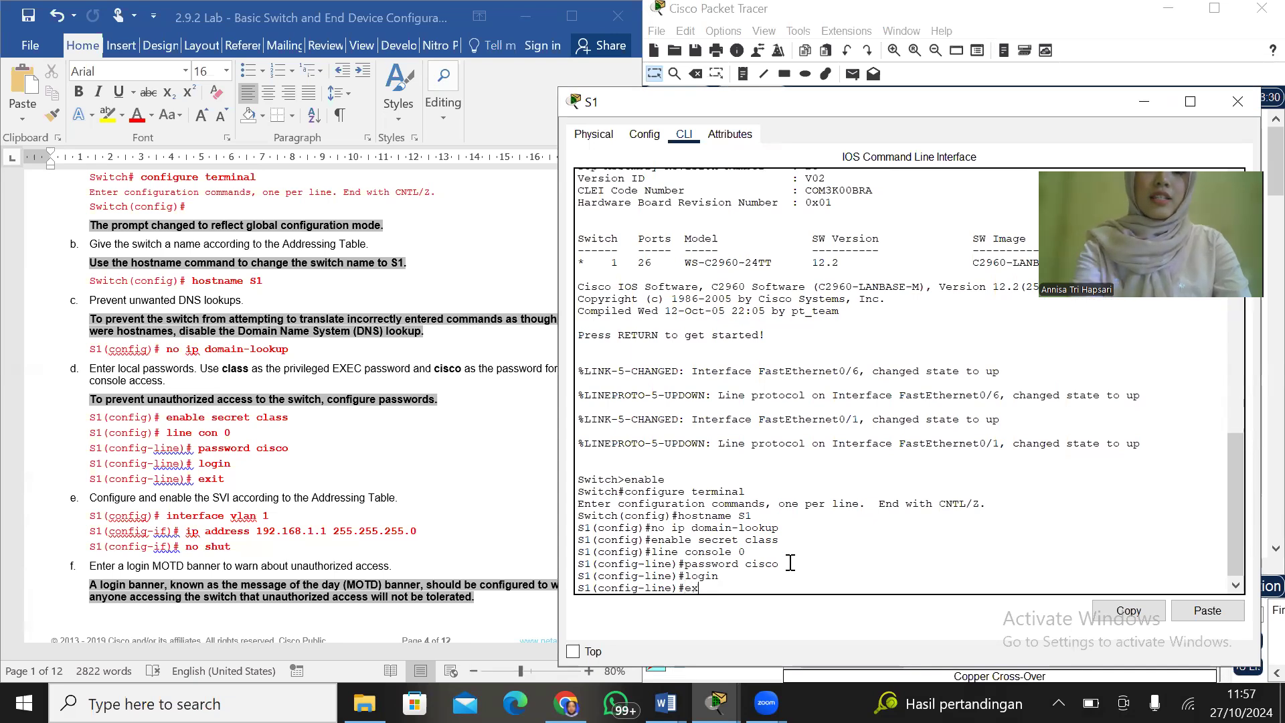
key("Return")
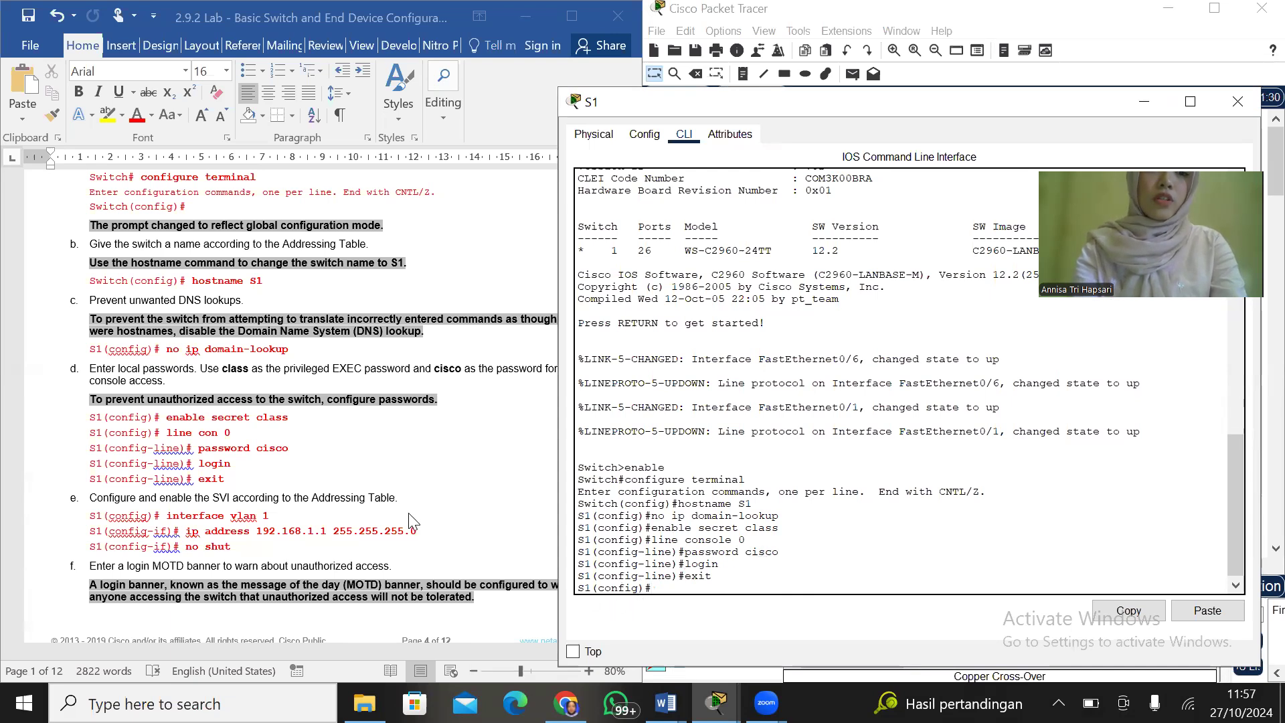
Following step e of the lab, enter interface configuration mode for S1's SVI with interface vlan 1
scroll(408, 513, "down", 3)
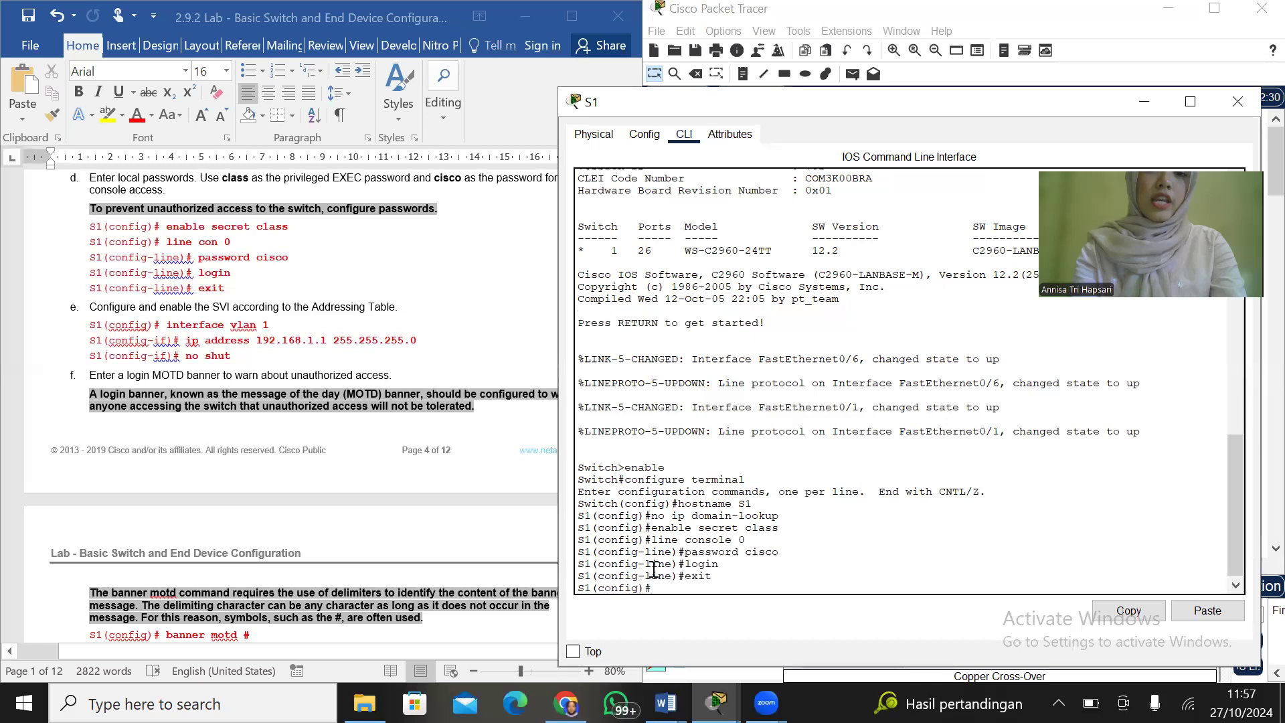
type("interface")
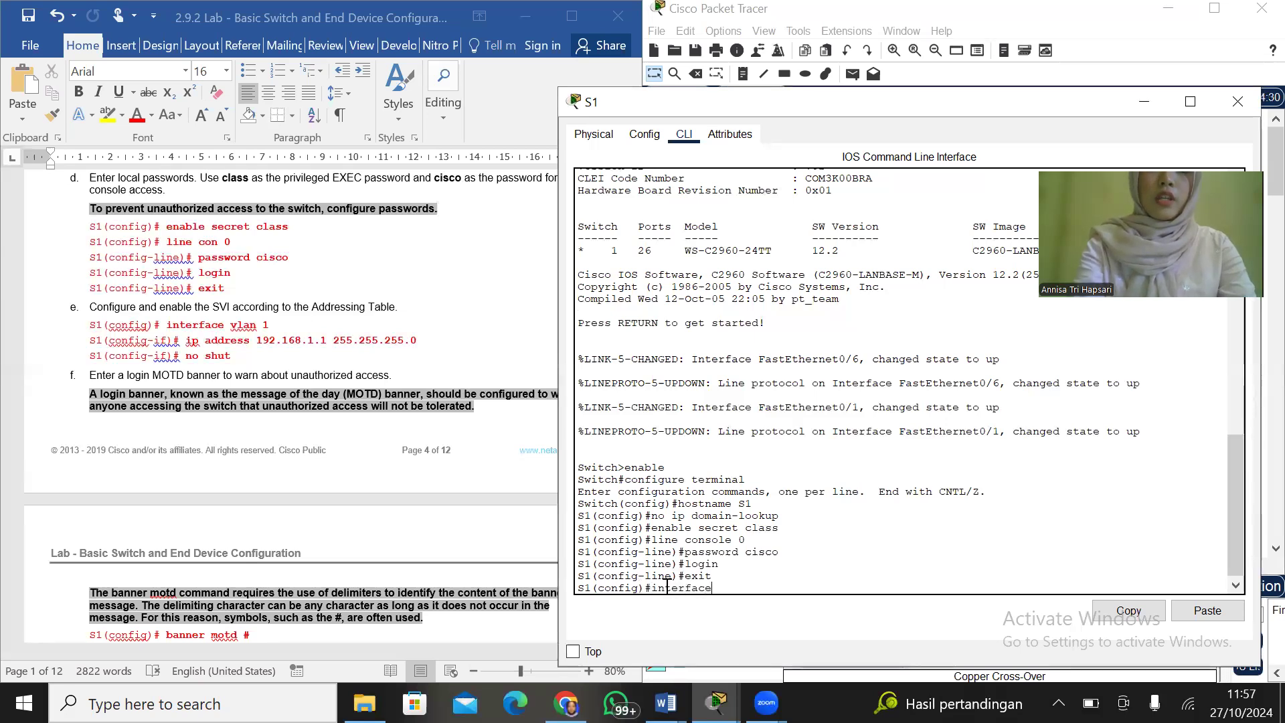
type(" vlan 1")
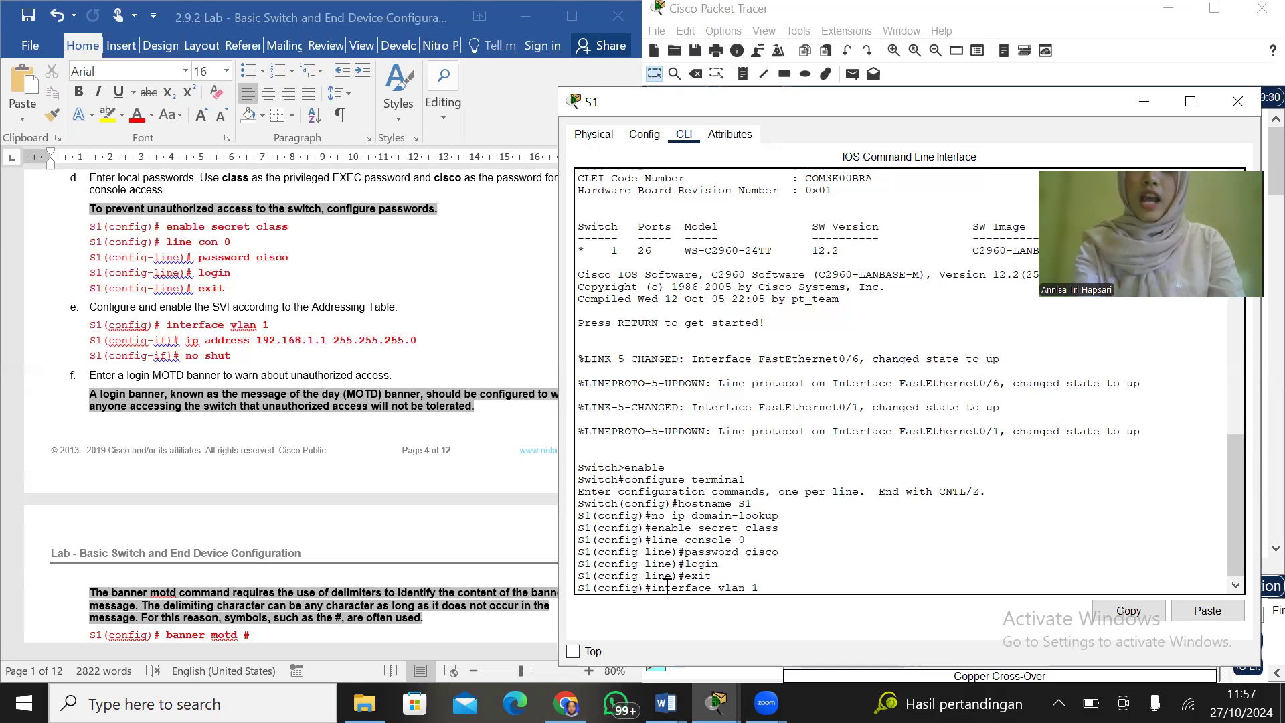
key("Return")
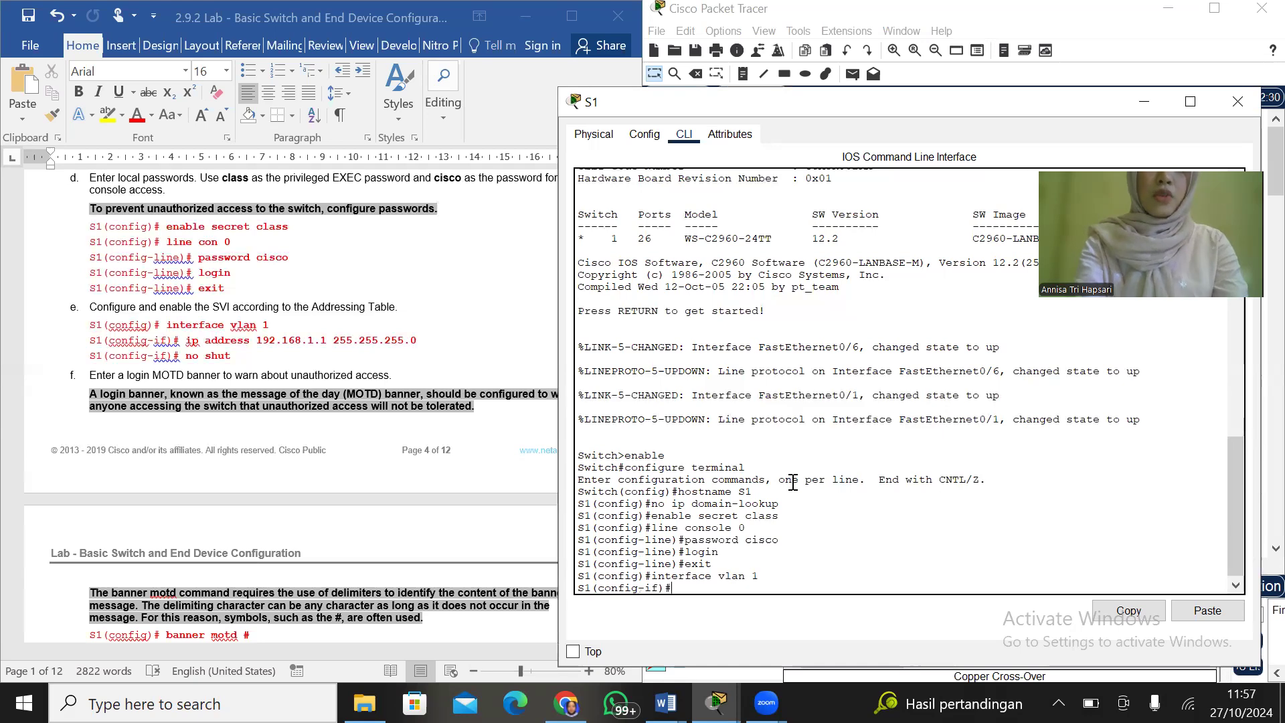
Assign S1's VLAN 1 interface the IP address 192.168.1.1 with subnet mask 255.255.255.0
type("ip adree")
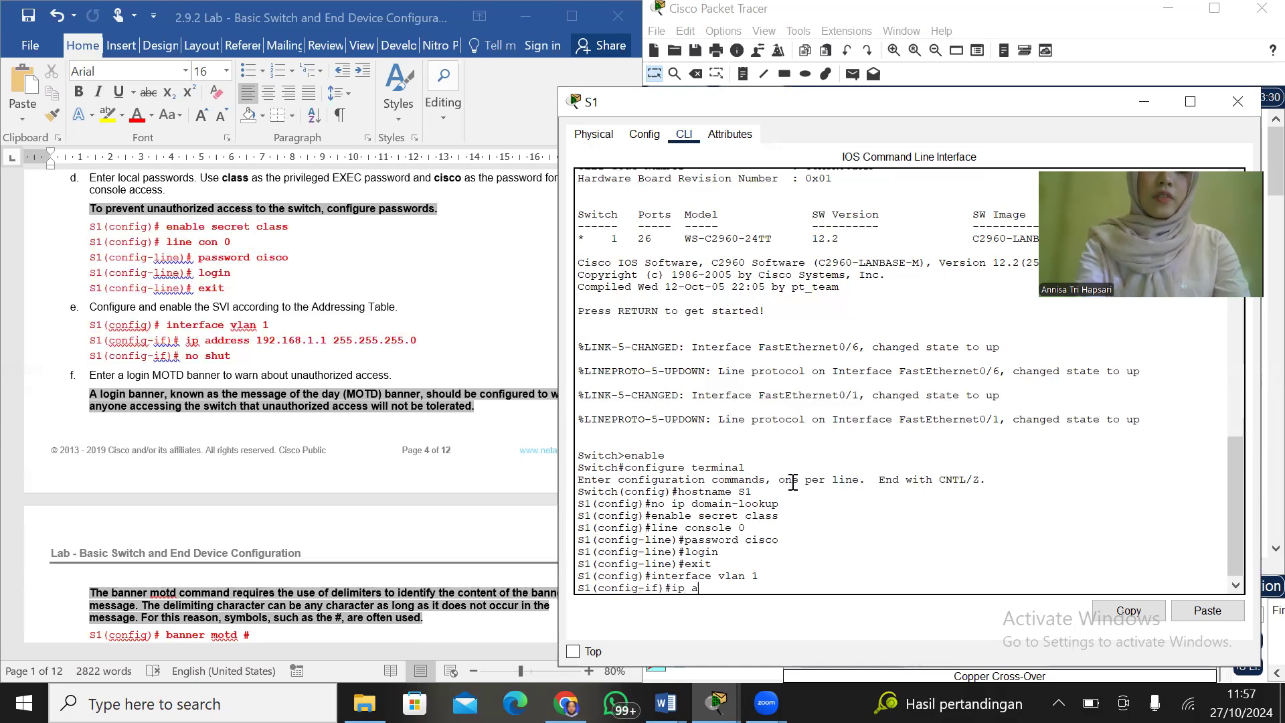
key("BackSpace")
key("BackSpace")
key("BackSpace")
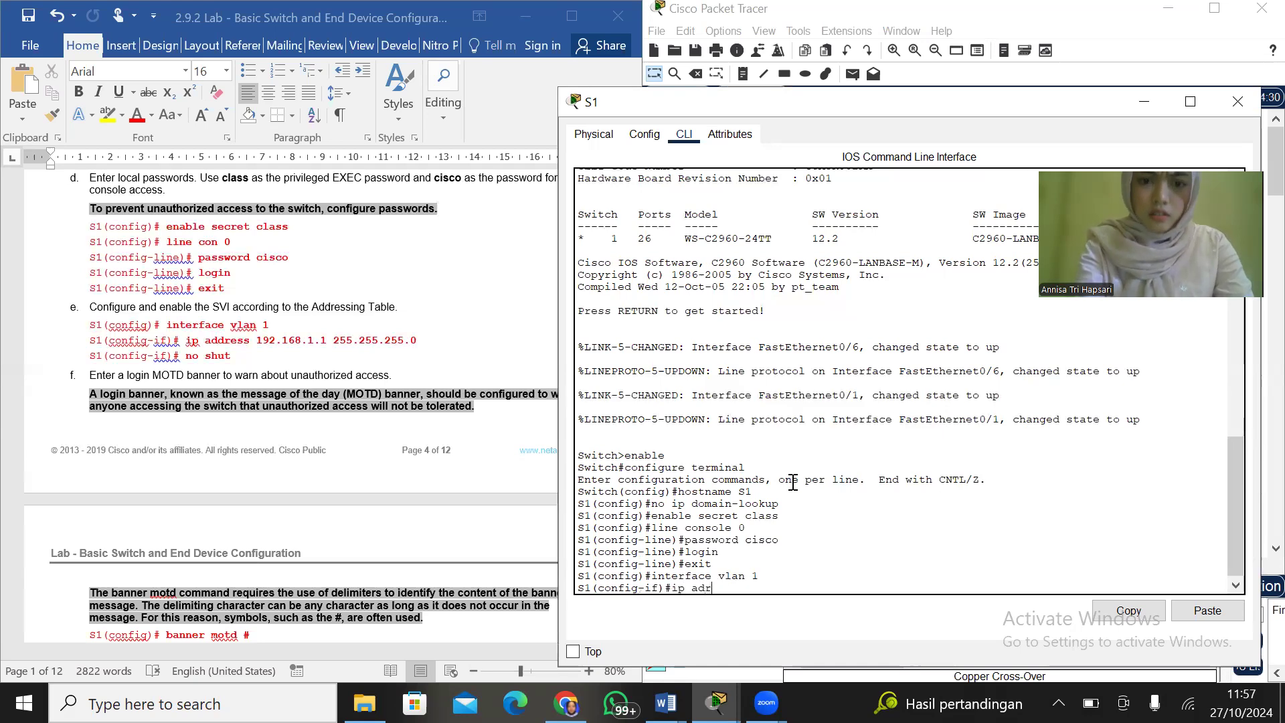
type("dress")
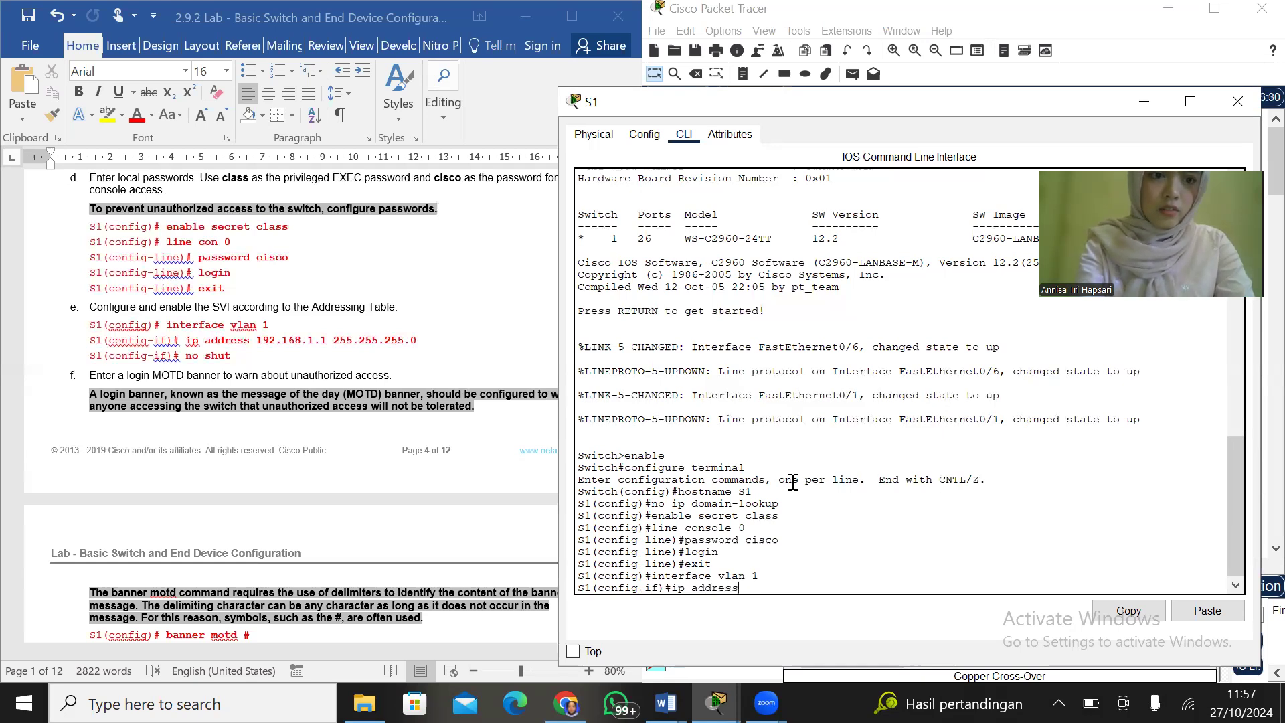
type(" 192.168")
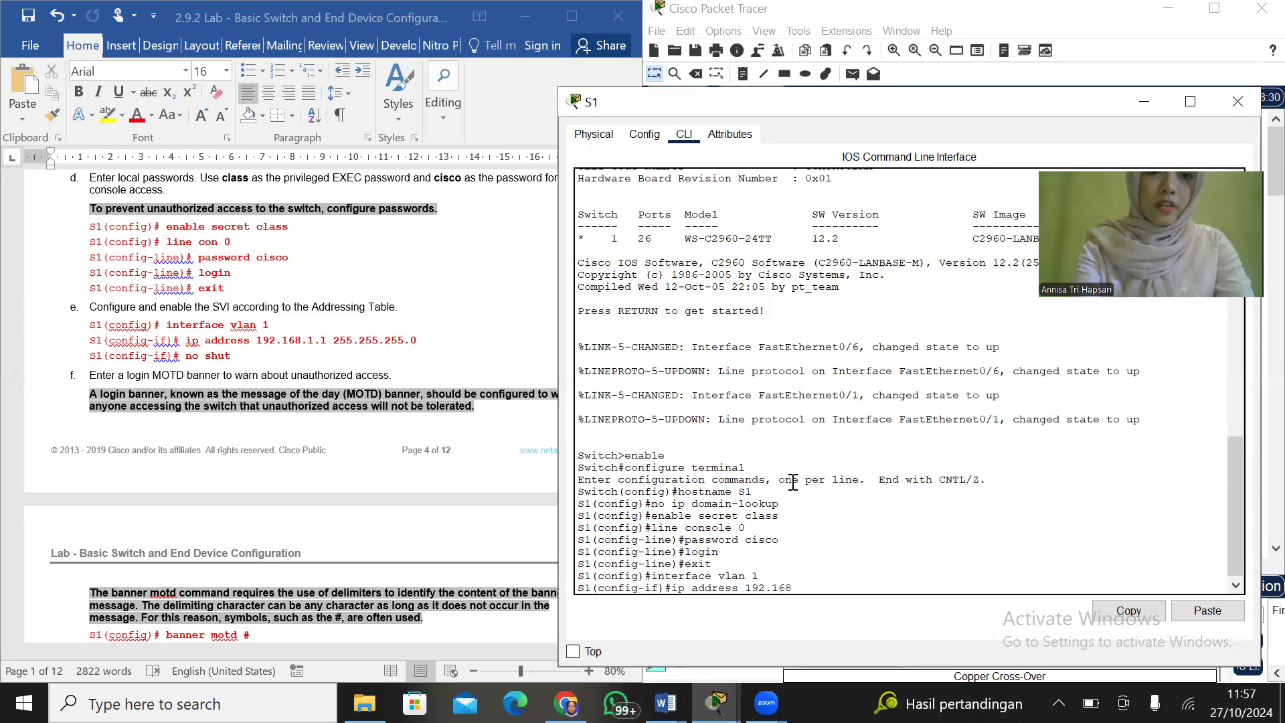
type(".1.1")
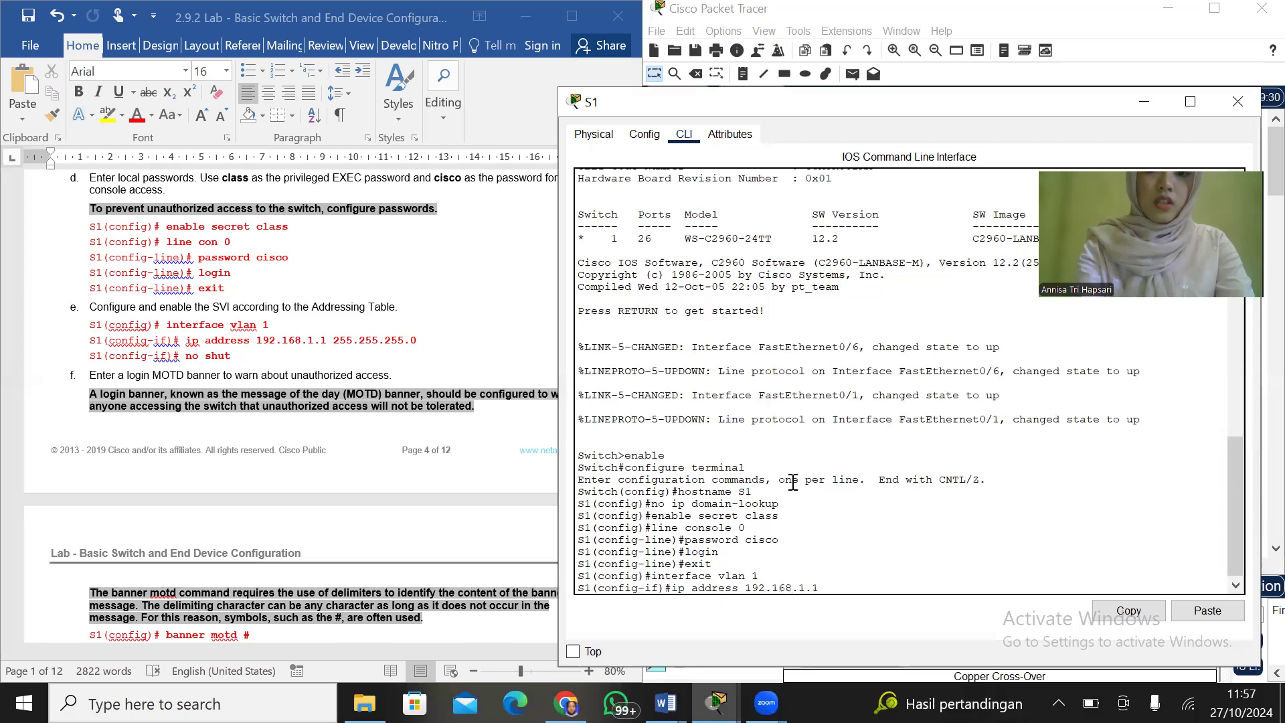
type(" 255.2")
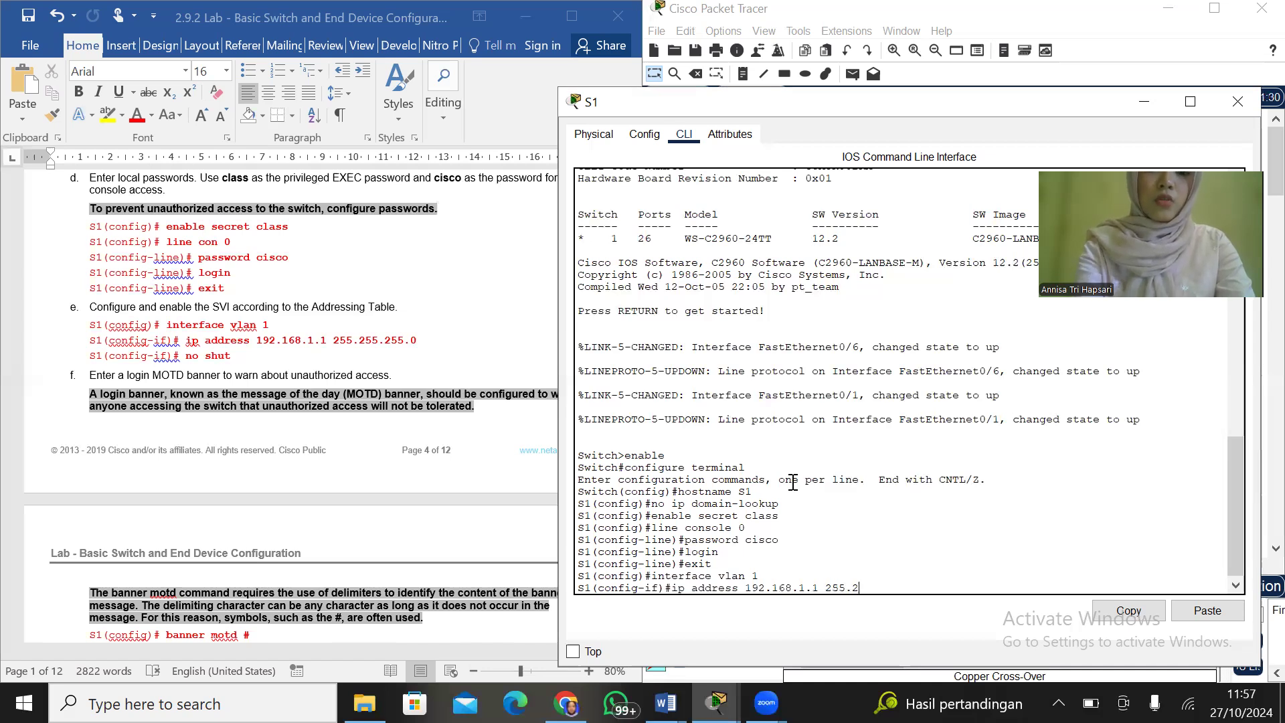
type("55.255.0")
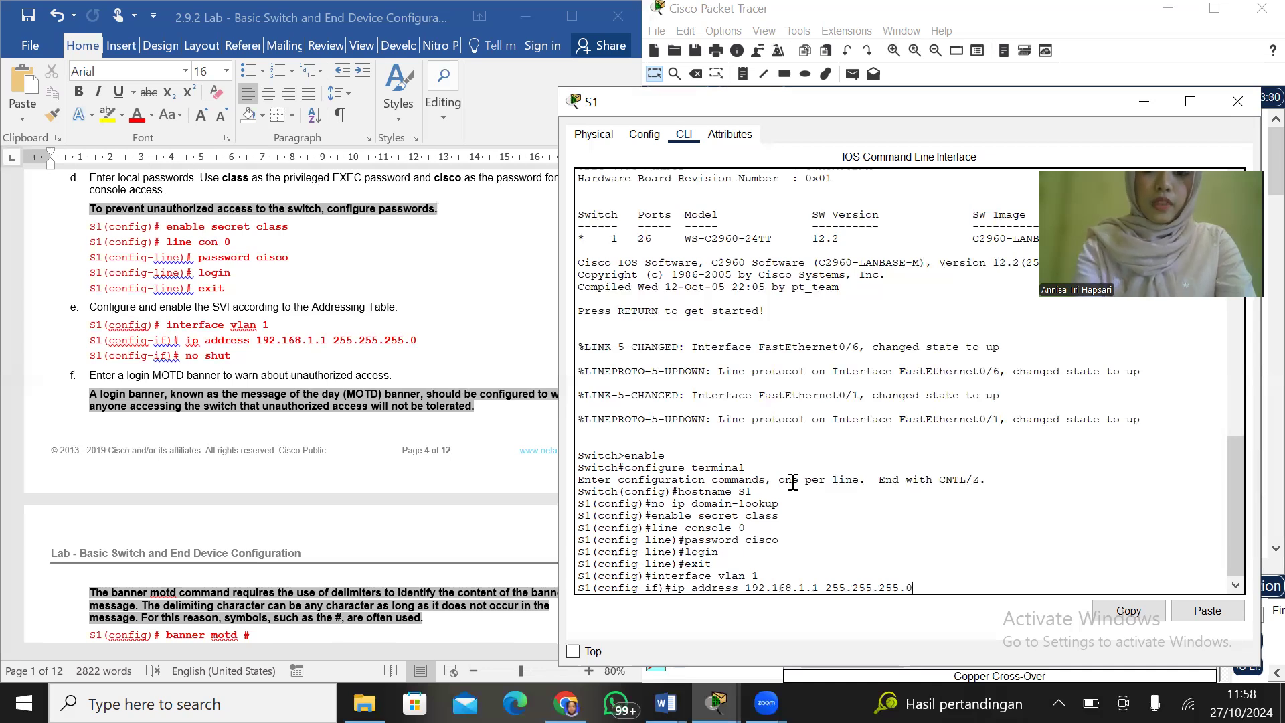
key("Return")
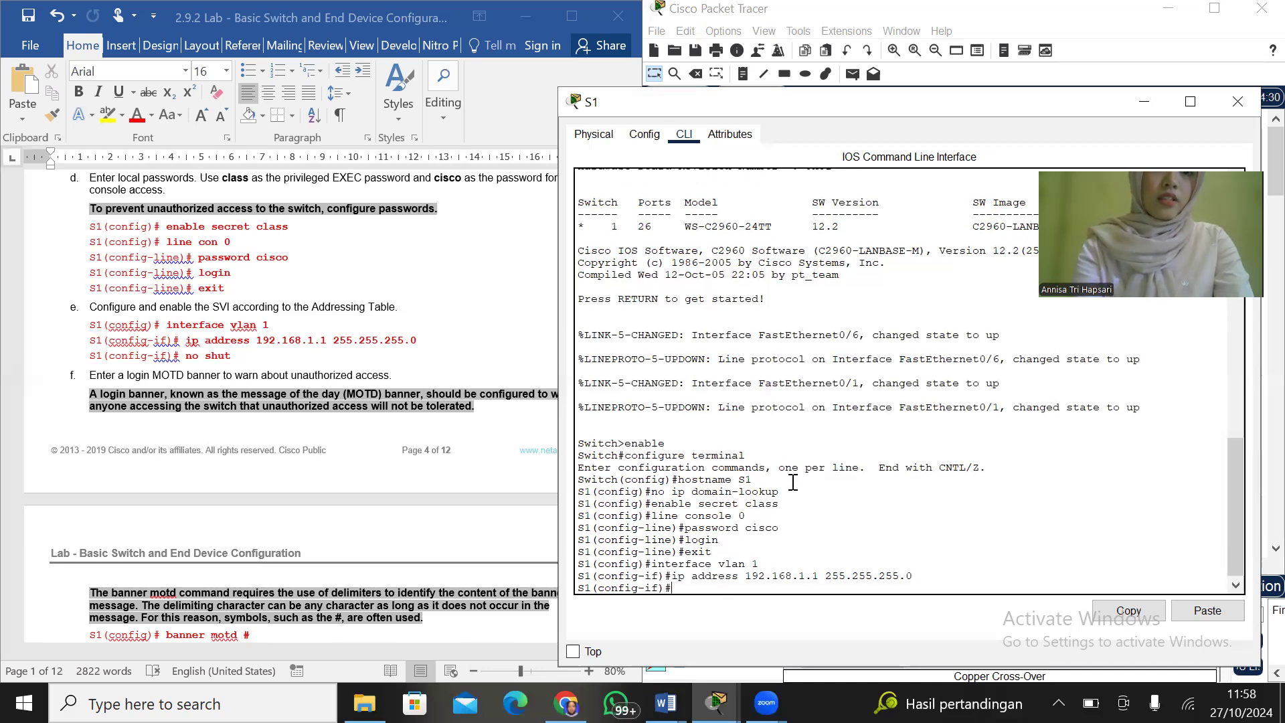
Enable S1's VLAN 1 interface with the no shut command
type("no shut")
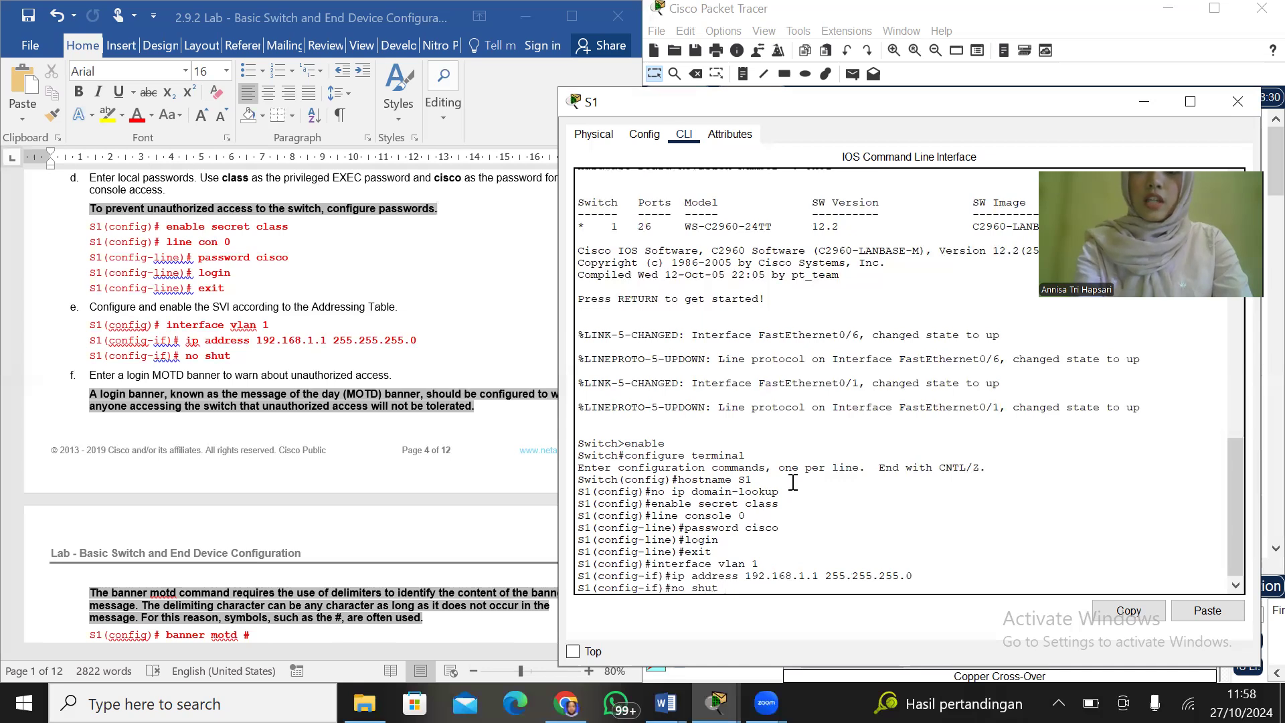
key("Return")
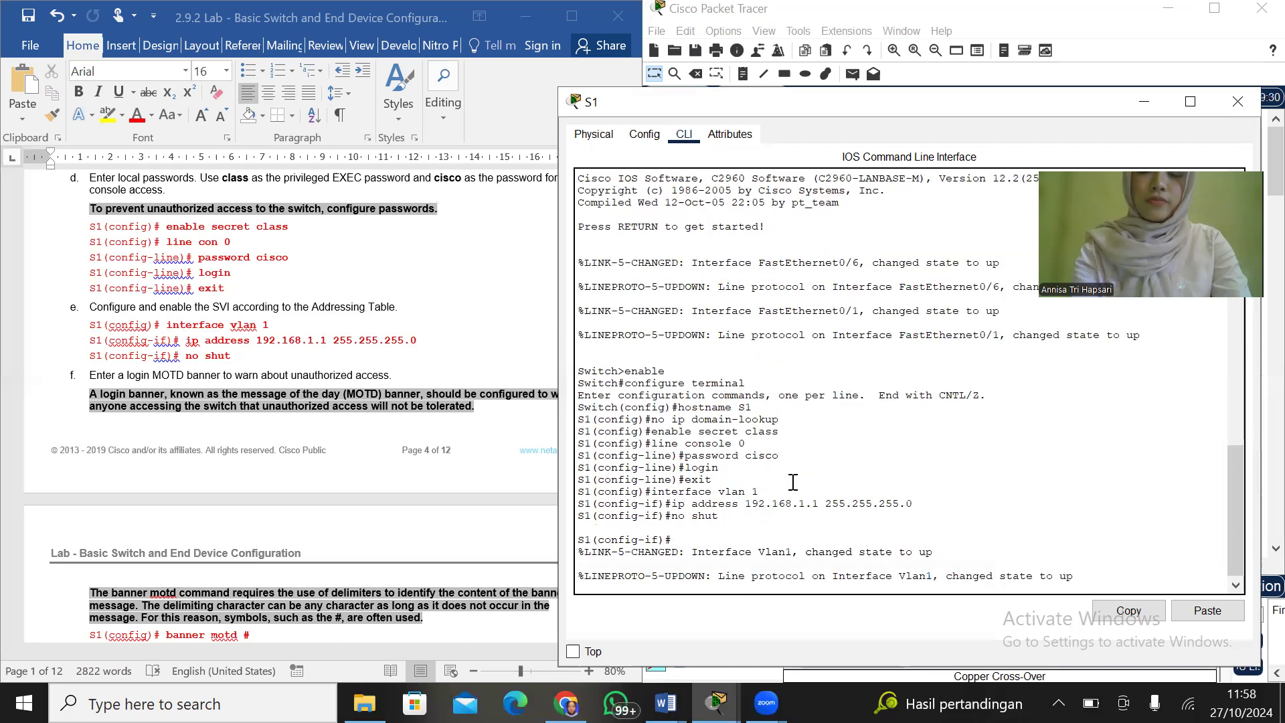
Following step f of the lab, start the banner motd command on S1 with # as the delimiter
left_click(869, 175)
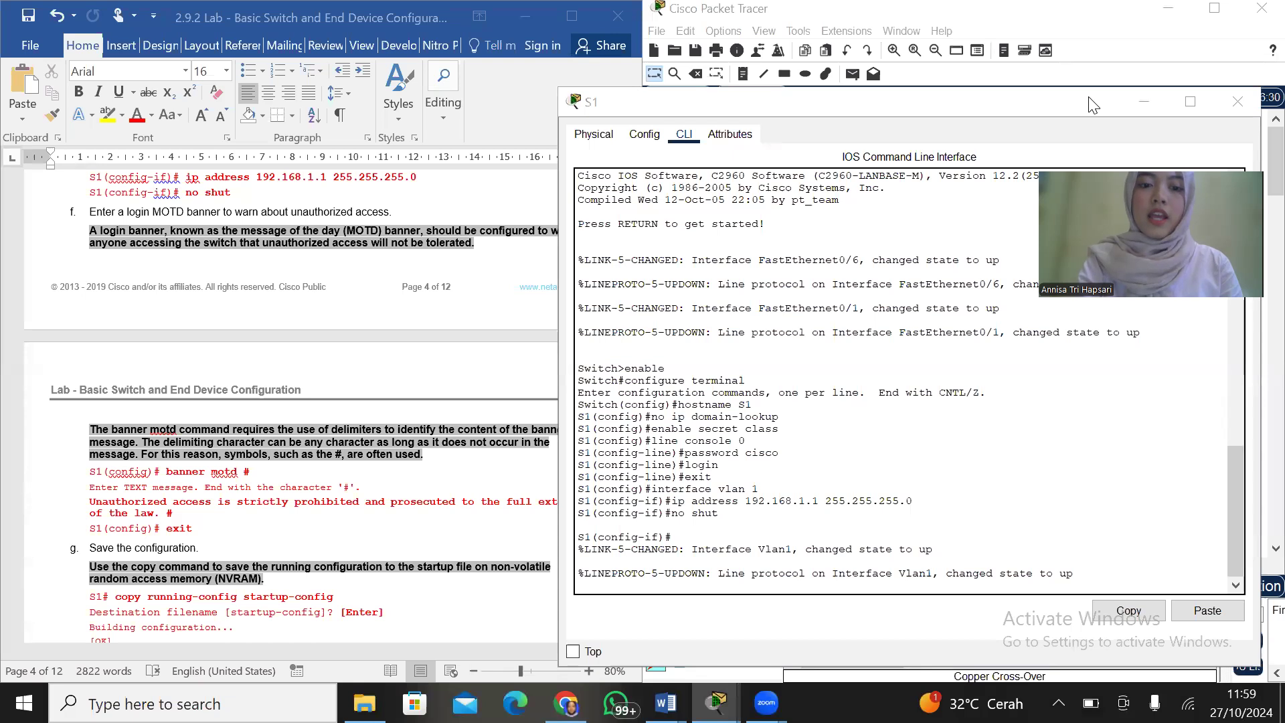
left_click(849, 589)
key("Return")
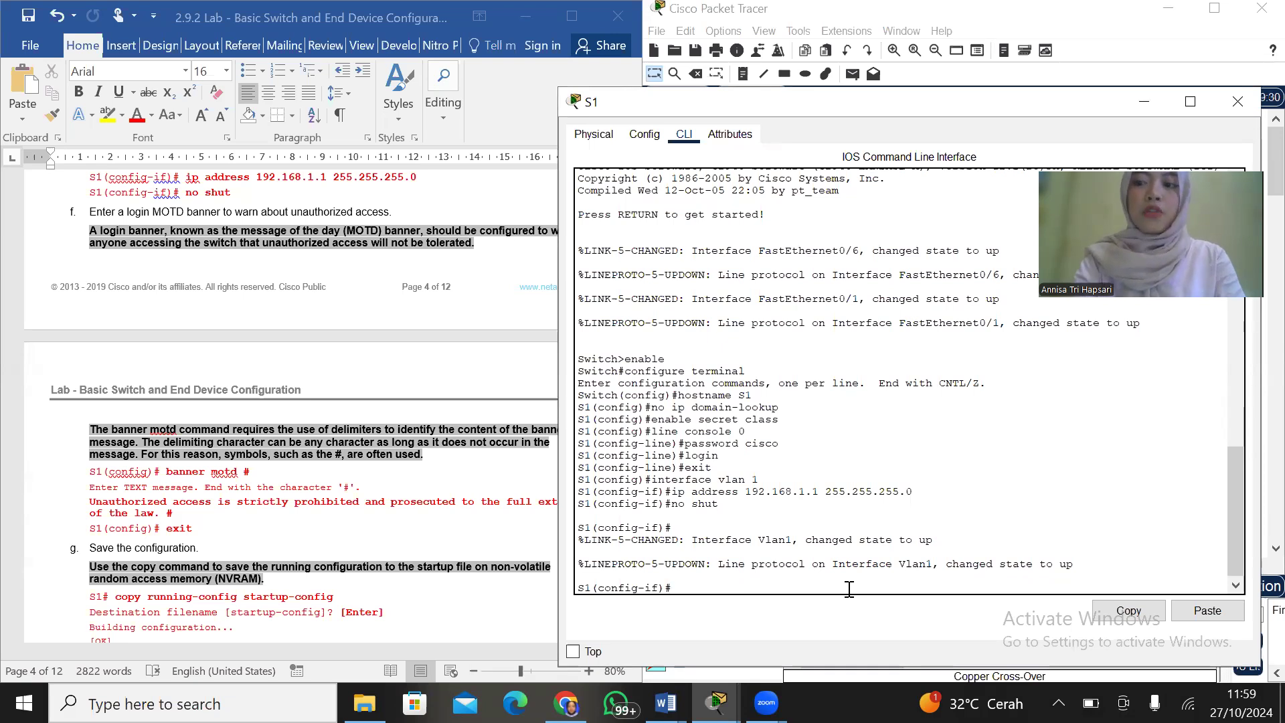
type("ba")
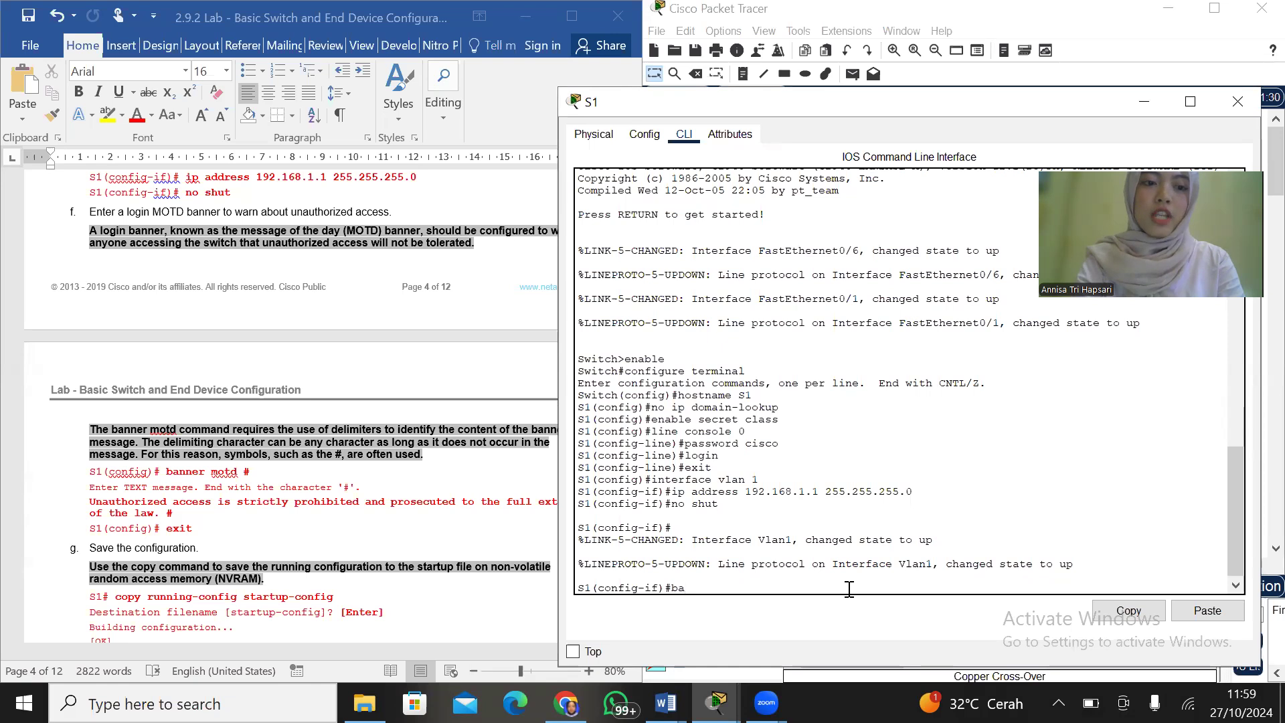
type("nne")
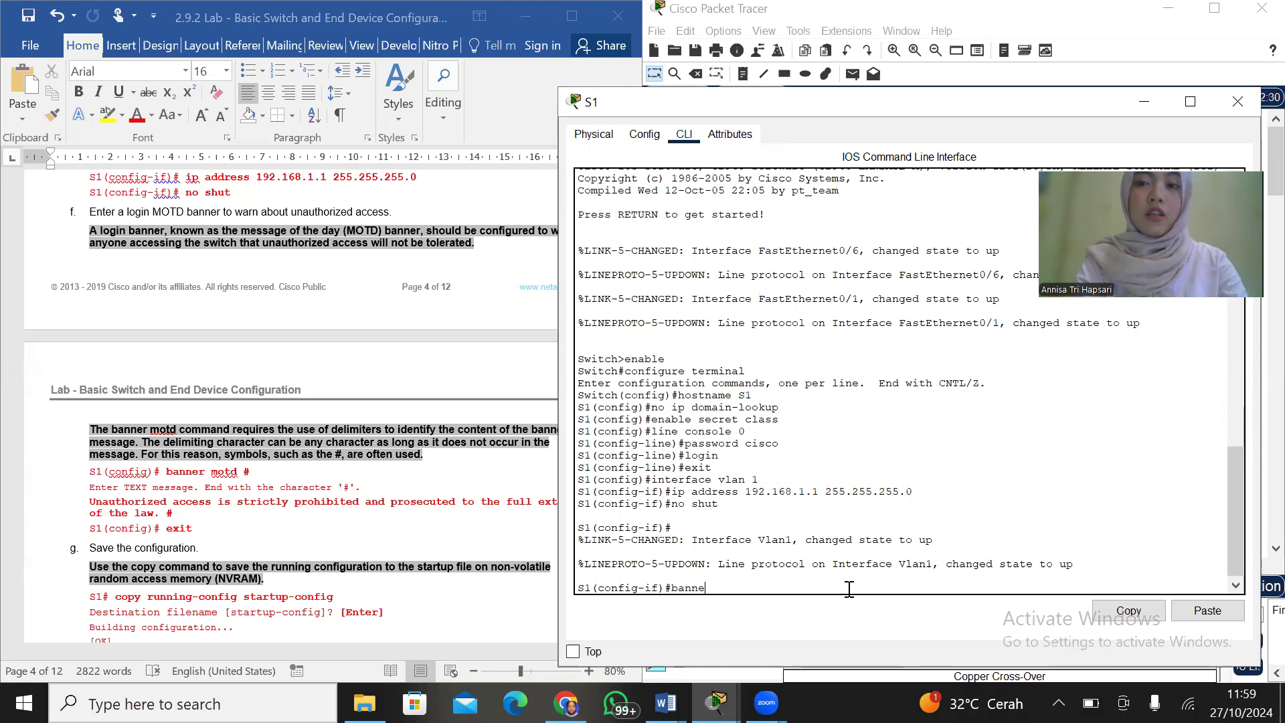
type("r motd #")
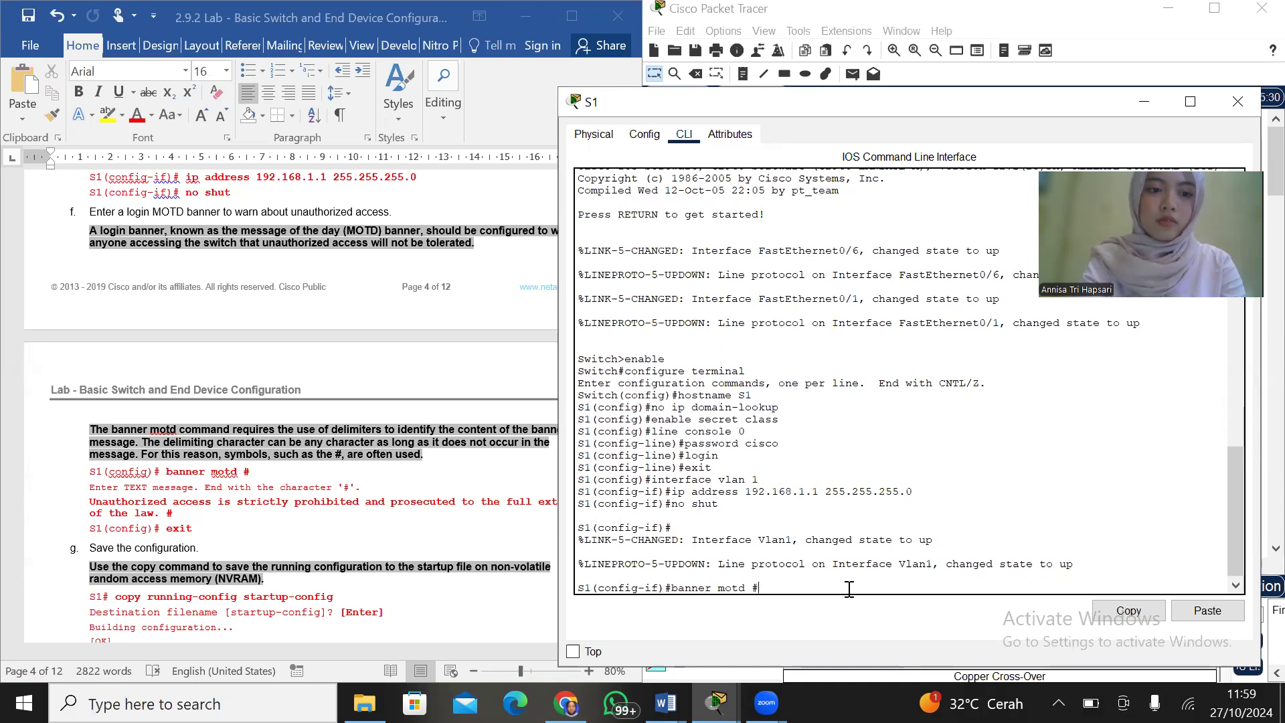
Copy the warning text "Unauthorized access is strictly prohibited and prosecuted to the full extent of the law" from the lab document in Word
left_click(436, 501)
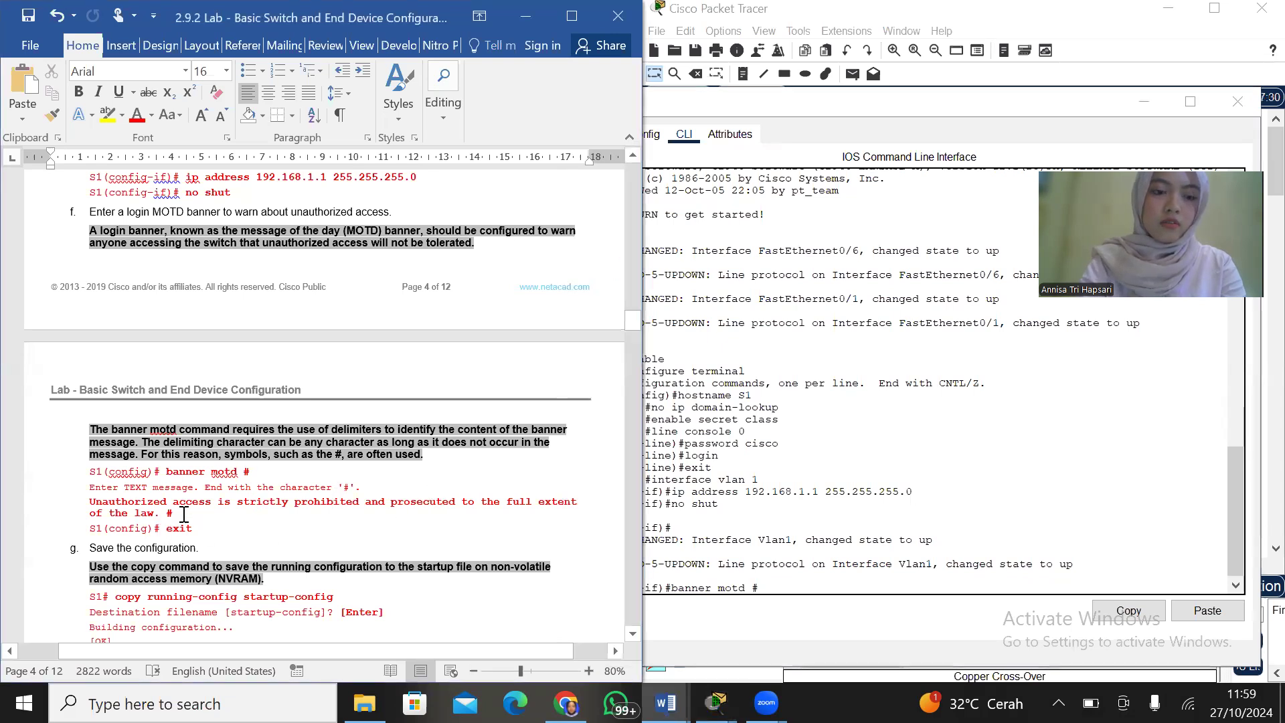
mouse_move(135, 503)
left_mouse_down()
mouse_move(160, 513)
mouse_move(132, 516)
left_mouse_up()
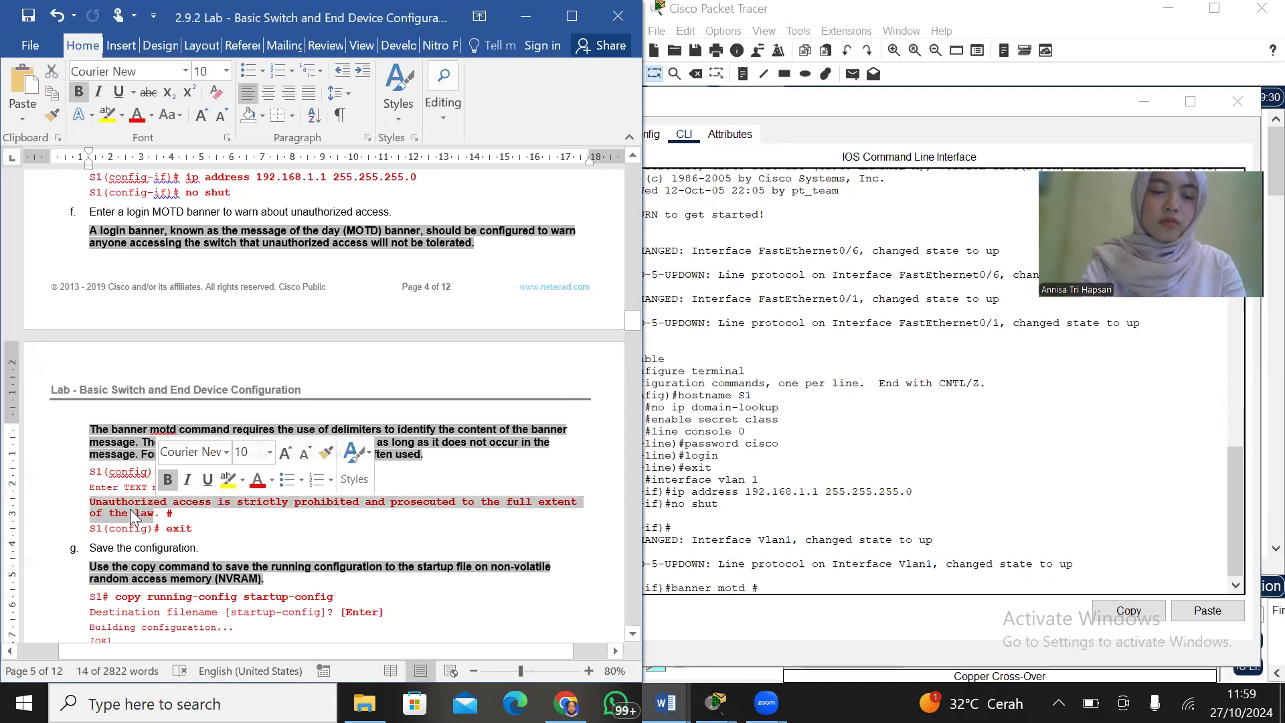
right_click(132, 515)
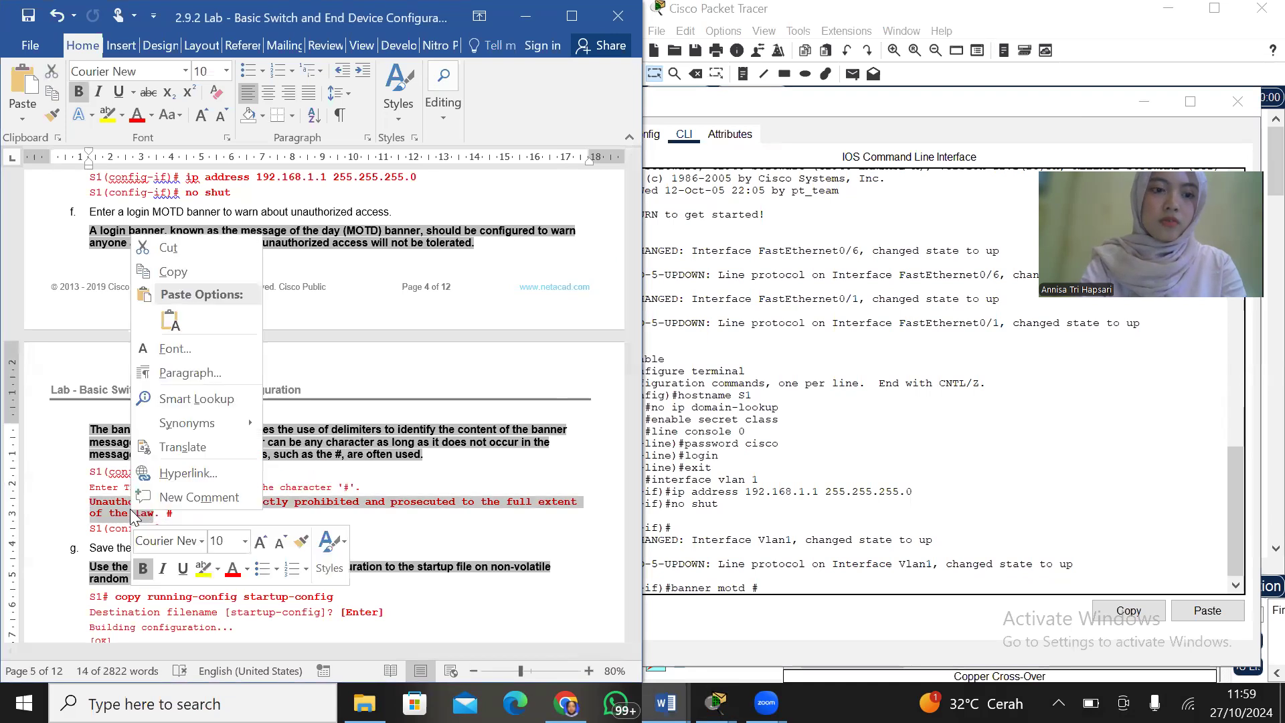
left_click(173, 272)
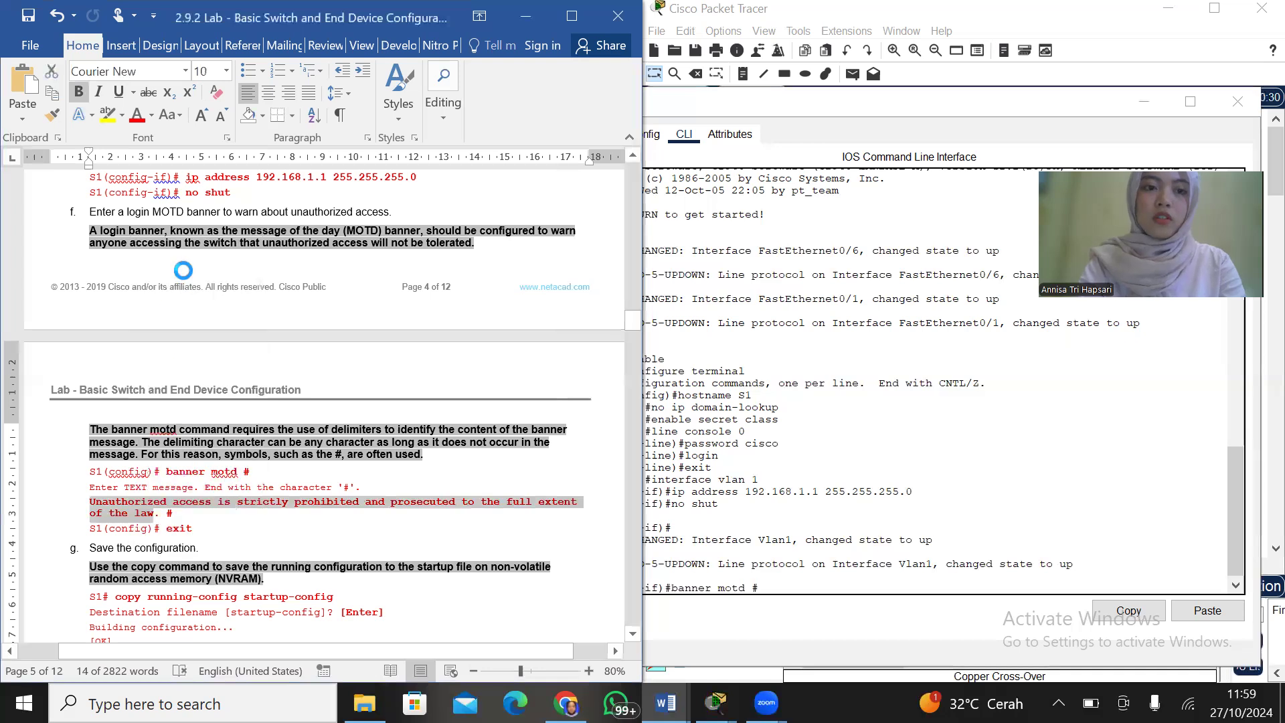
Open the Windows On-Screen Keyboard and use it to add an opening apostrophe after banner motd # on S1
left_click(835, 589)
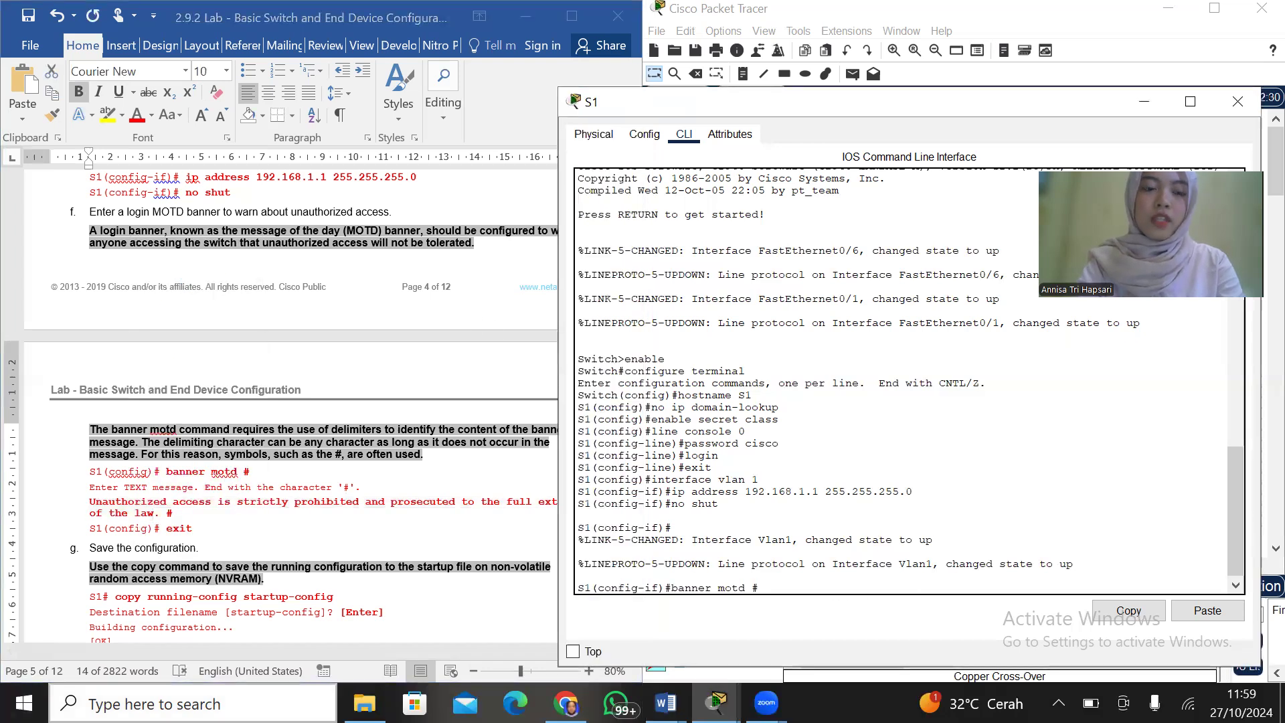
left_click(192, 704)
type("on")
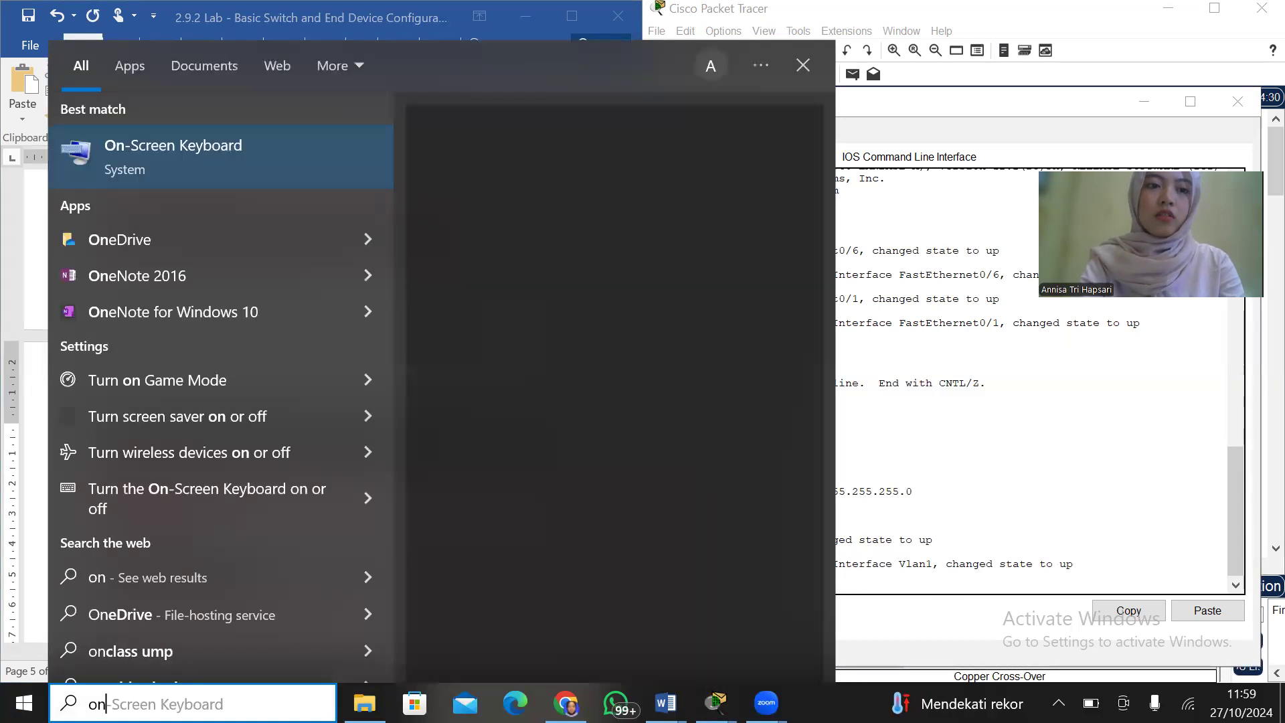
left_click(275, 149)
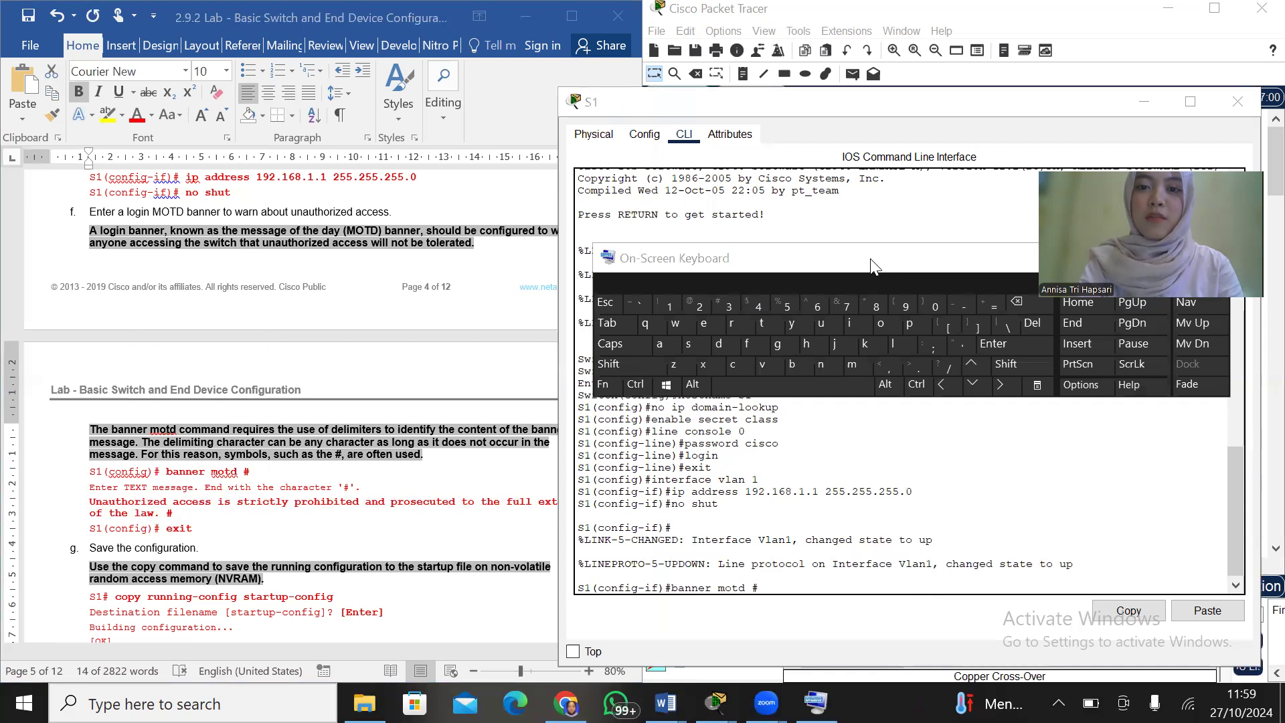
left_click(969, 344)
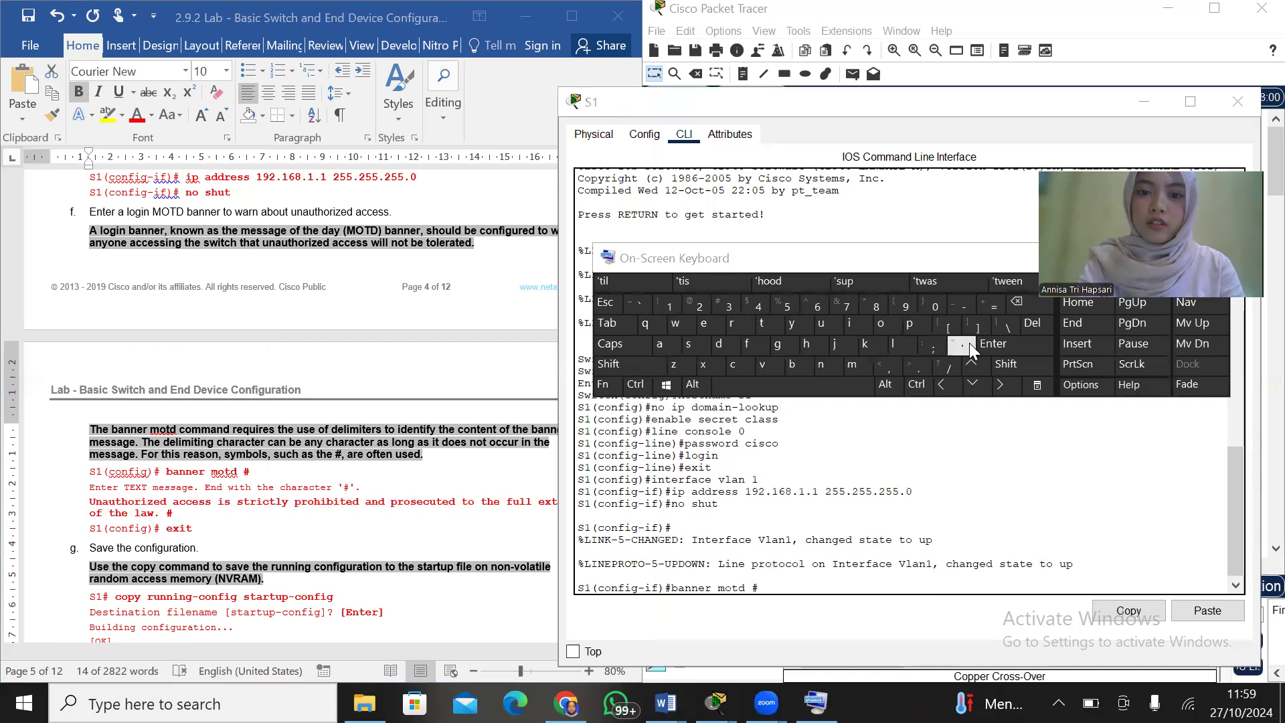
left_click(798, 589)
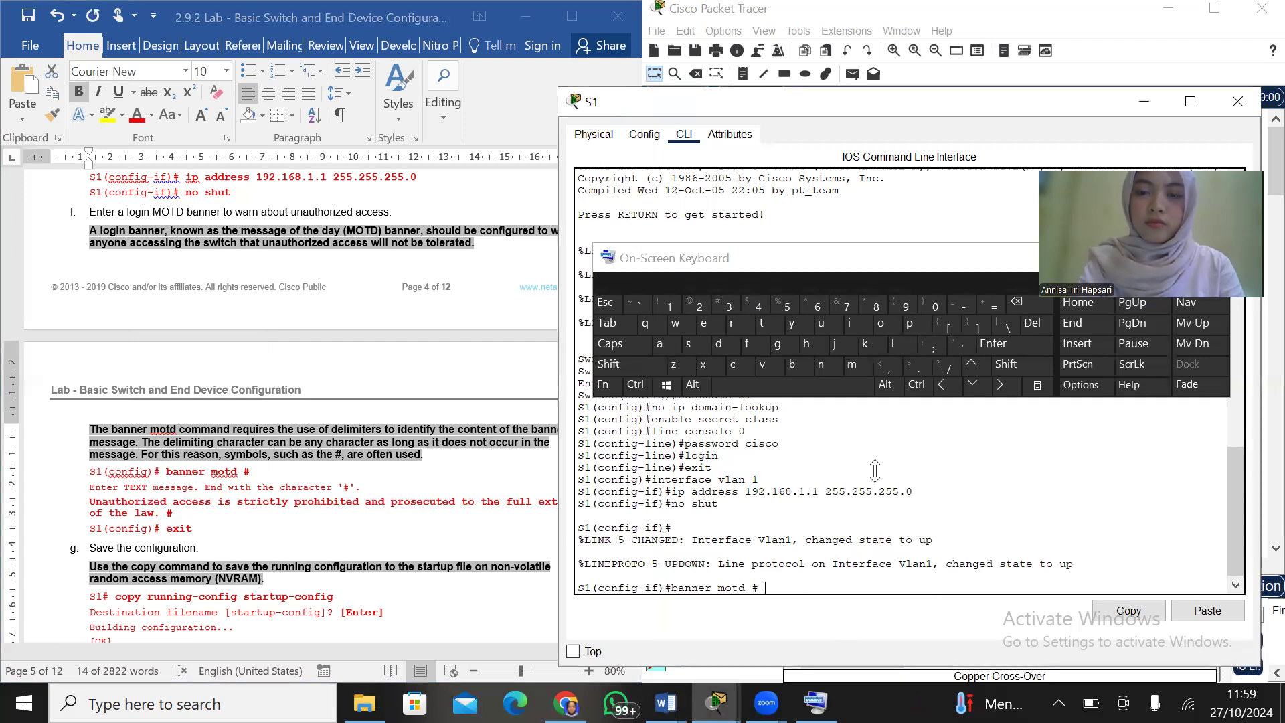
left_click(967, 347)
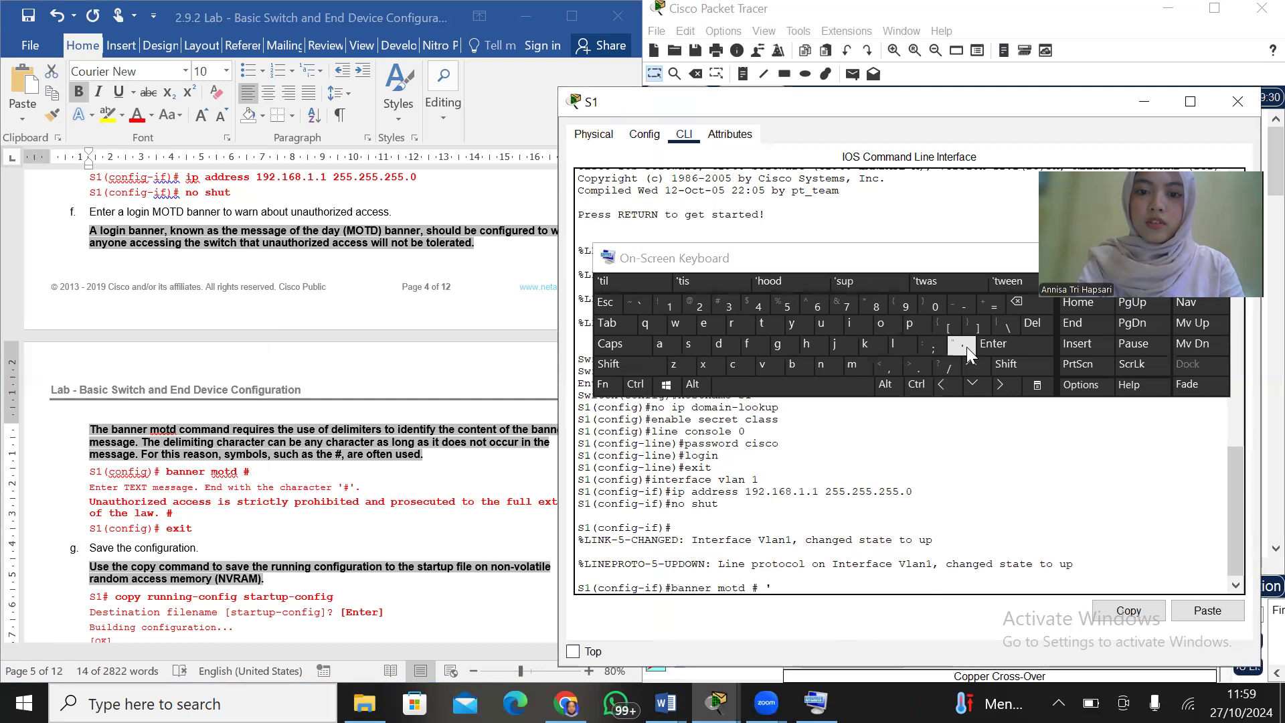
Copy the lab's unauthorized access warning again, paste it into S1's banner motd command and close it with an apostrophe
right_click(782, 588)
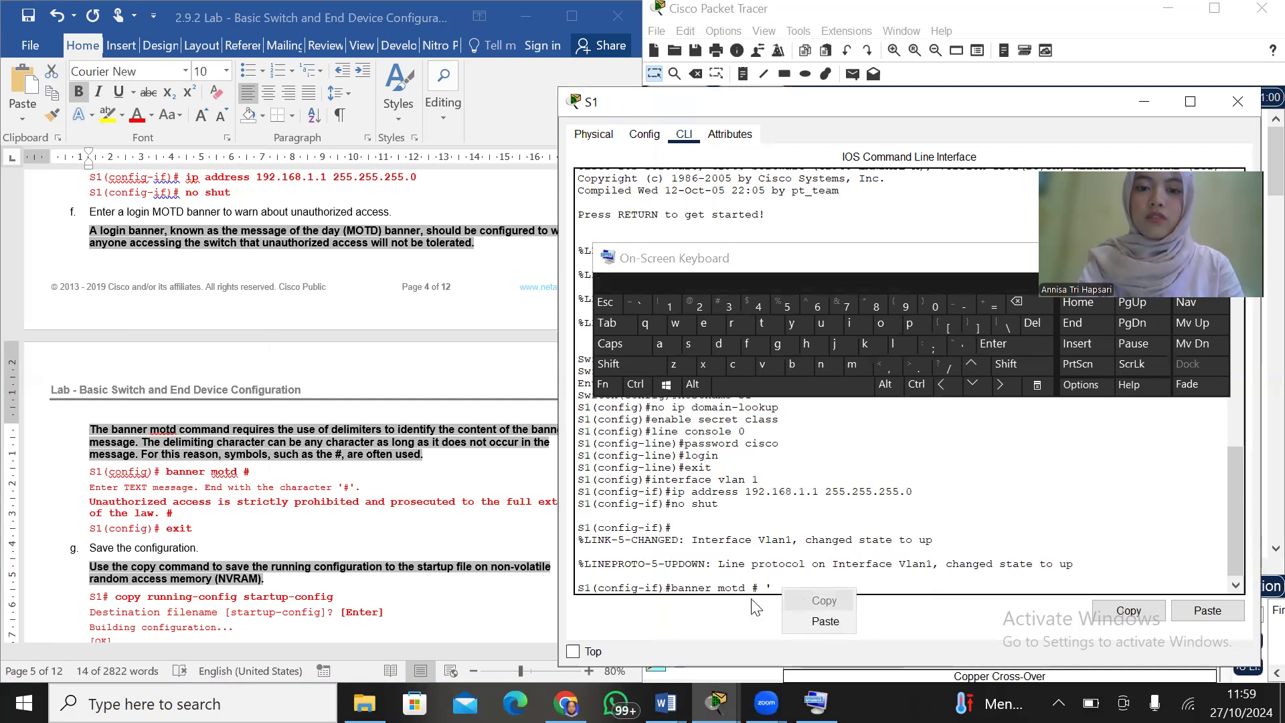
left_click(95, 507)
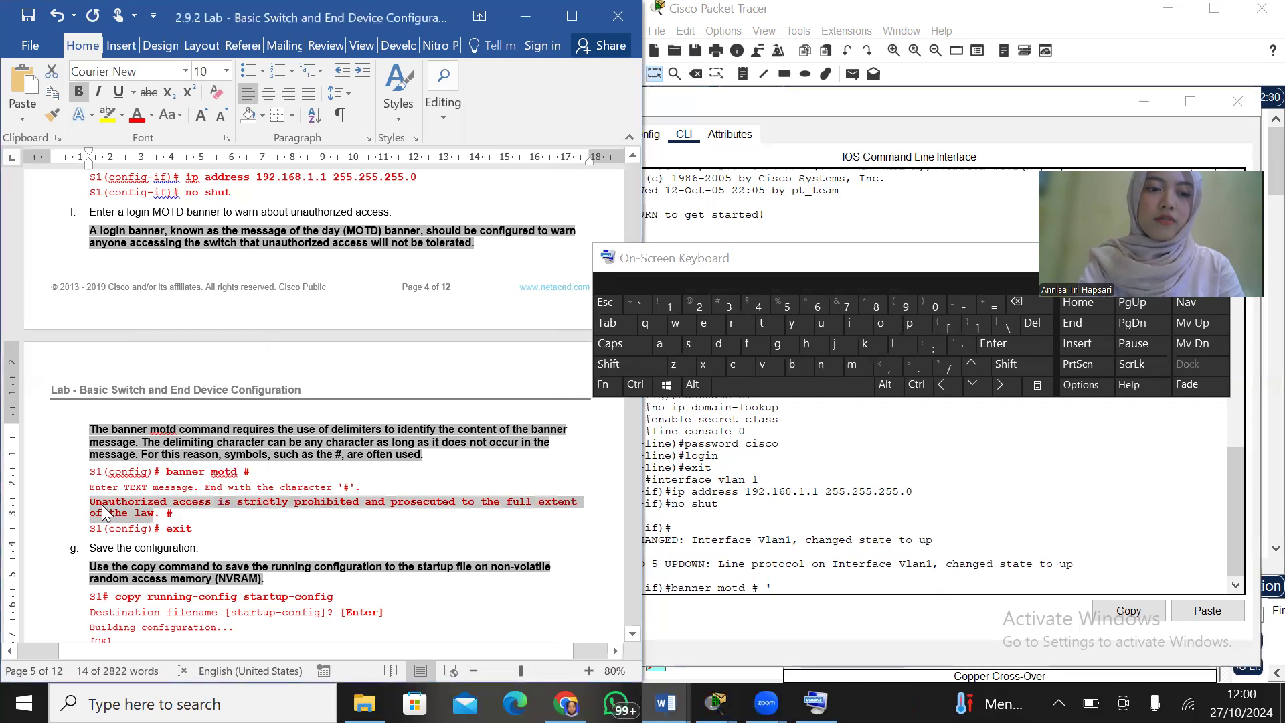
right_click(104, 513)
left_click(134, 270)
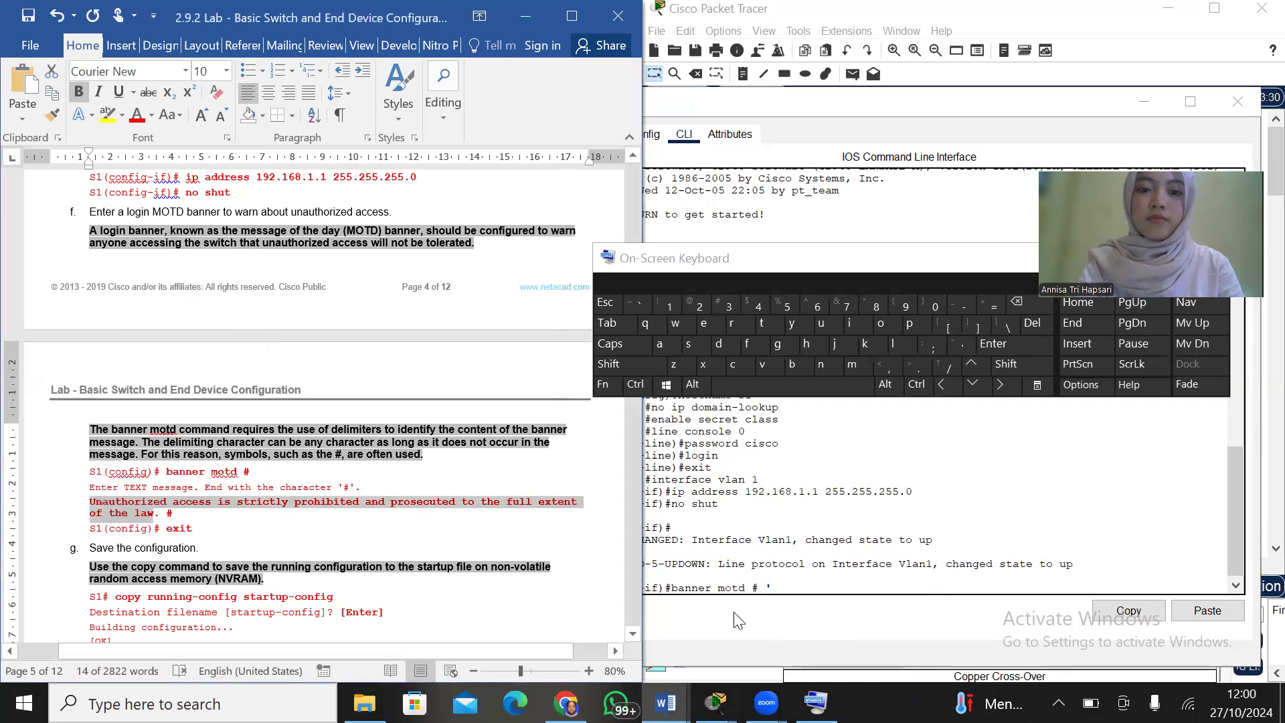
left_click(785, 589)
right_click(785, 591)
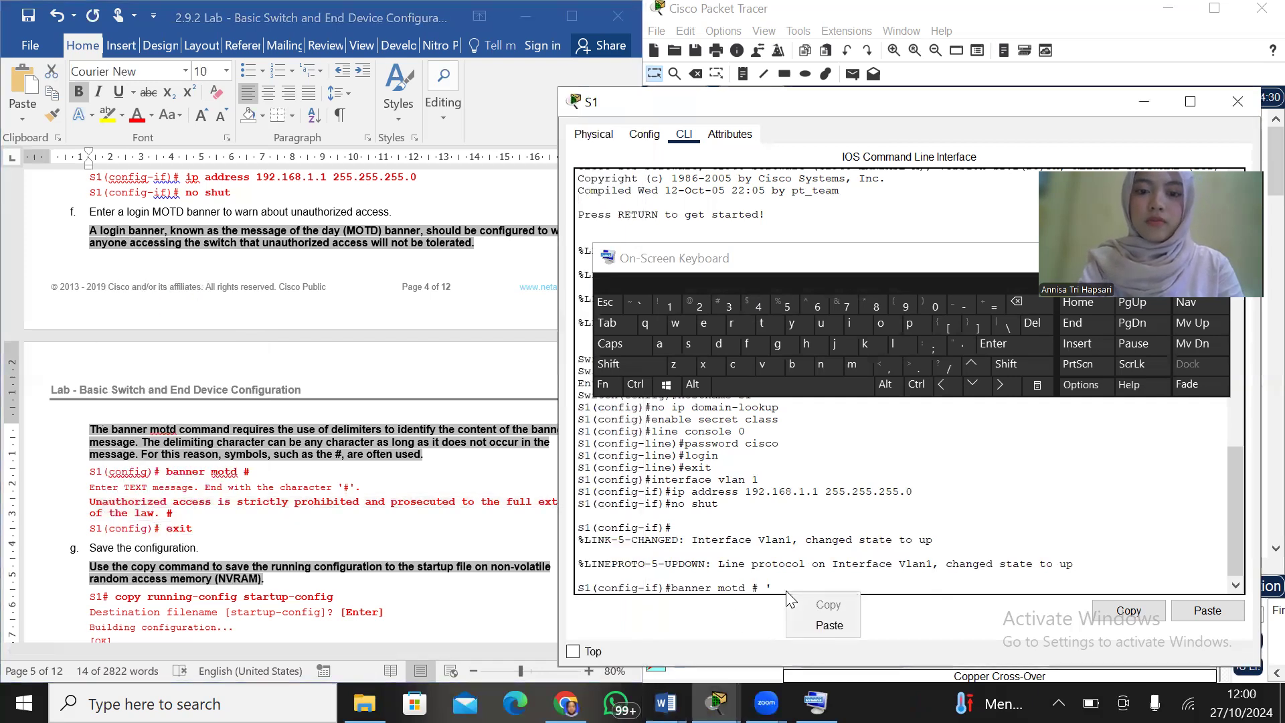
left_click(829, 625)
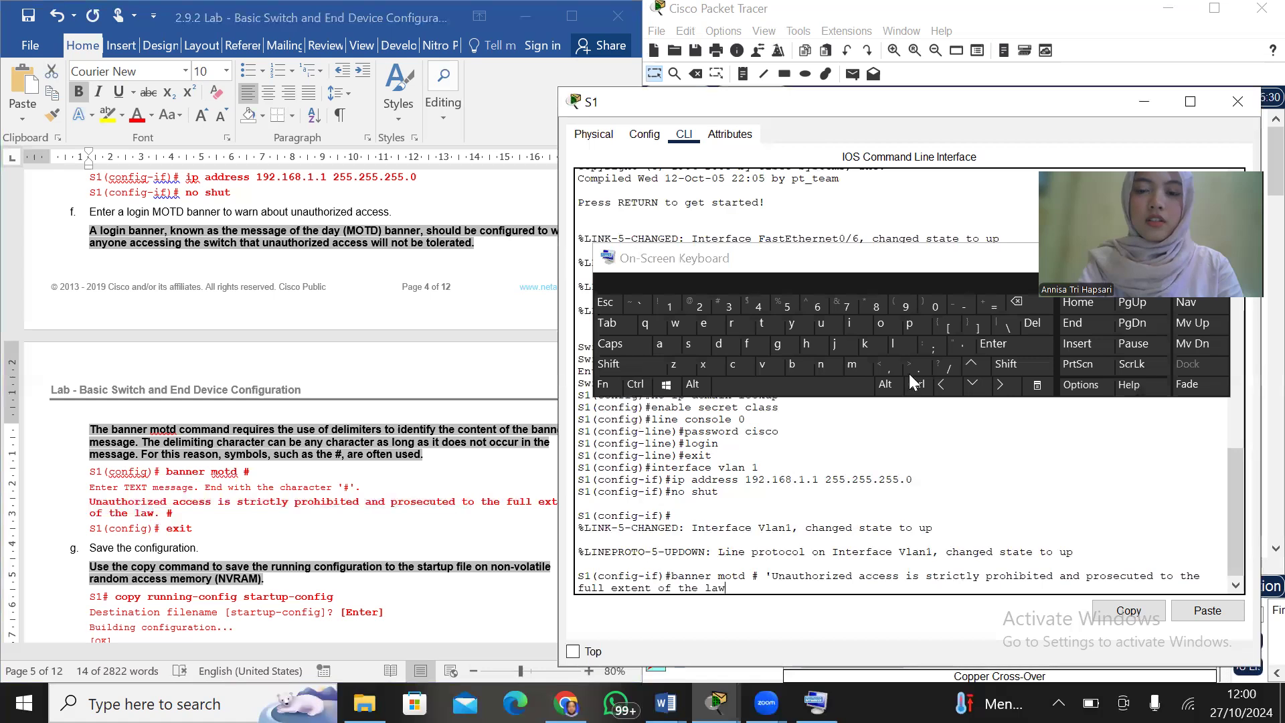
left_click(958, 346)
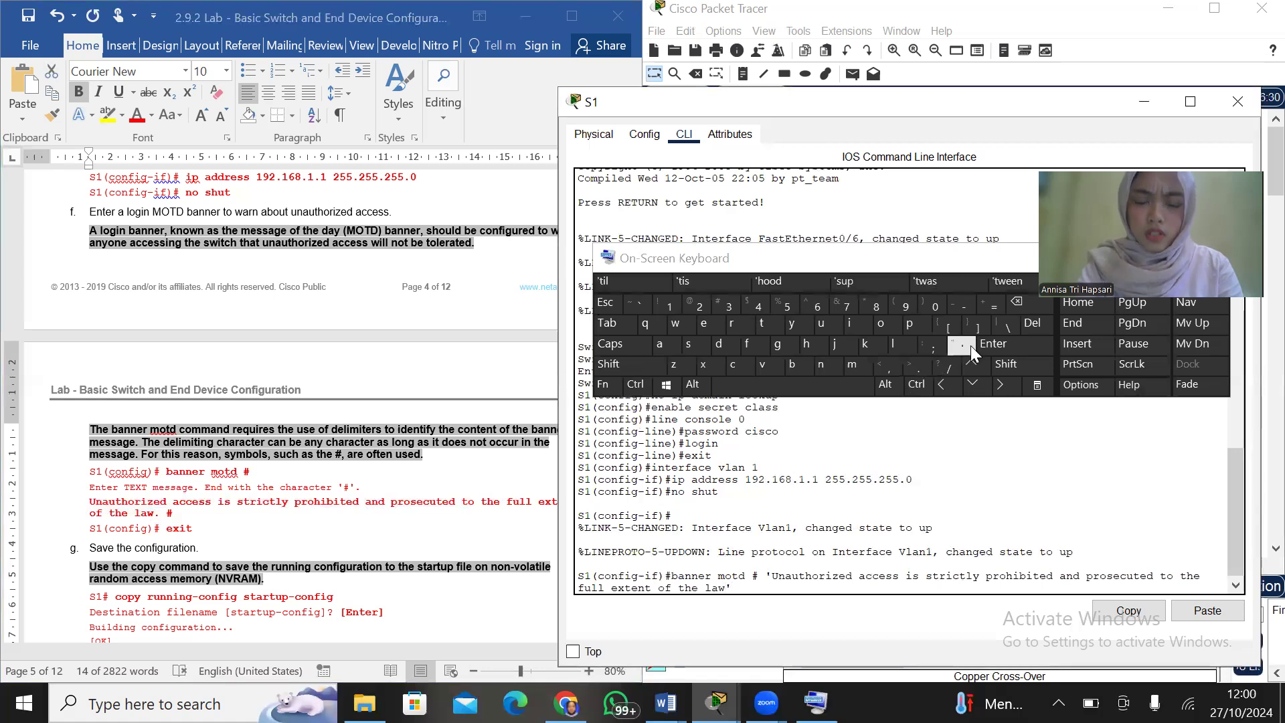
left_click(1215, 258)
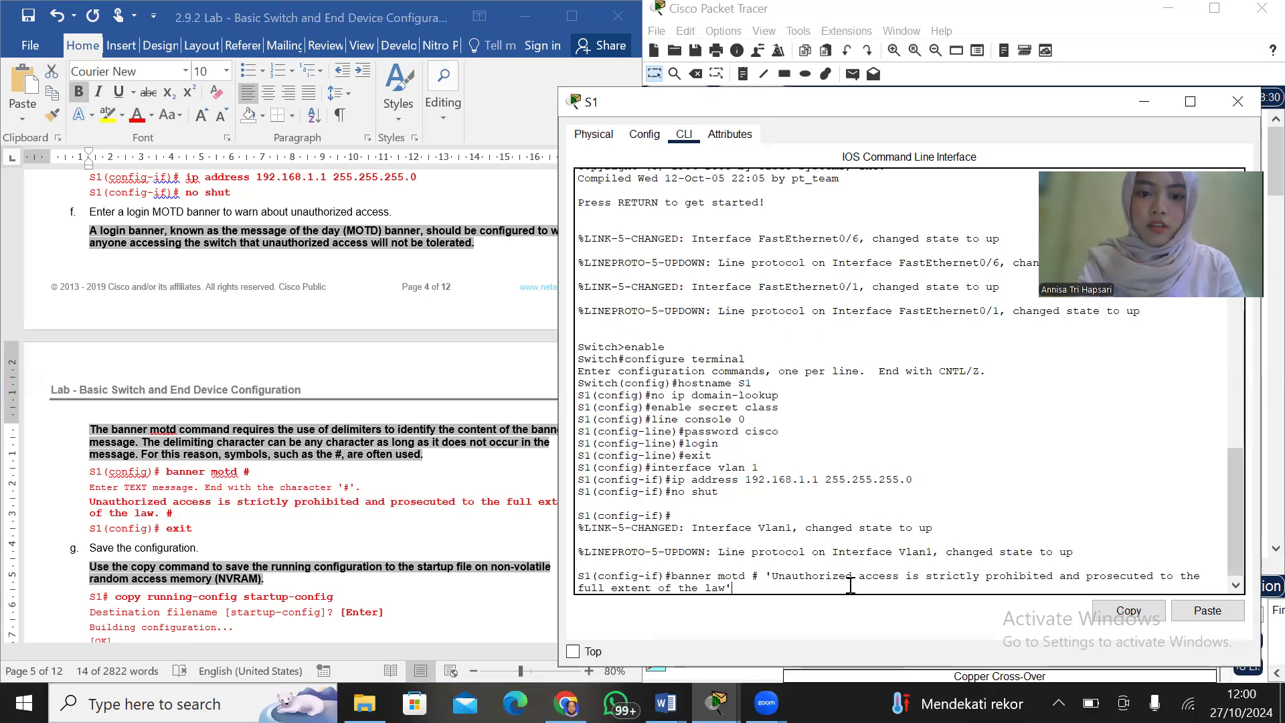
Submit the MOTD banner on S1, finish its message entry and exit to privileged EXEC mode
key("Return")
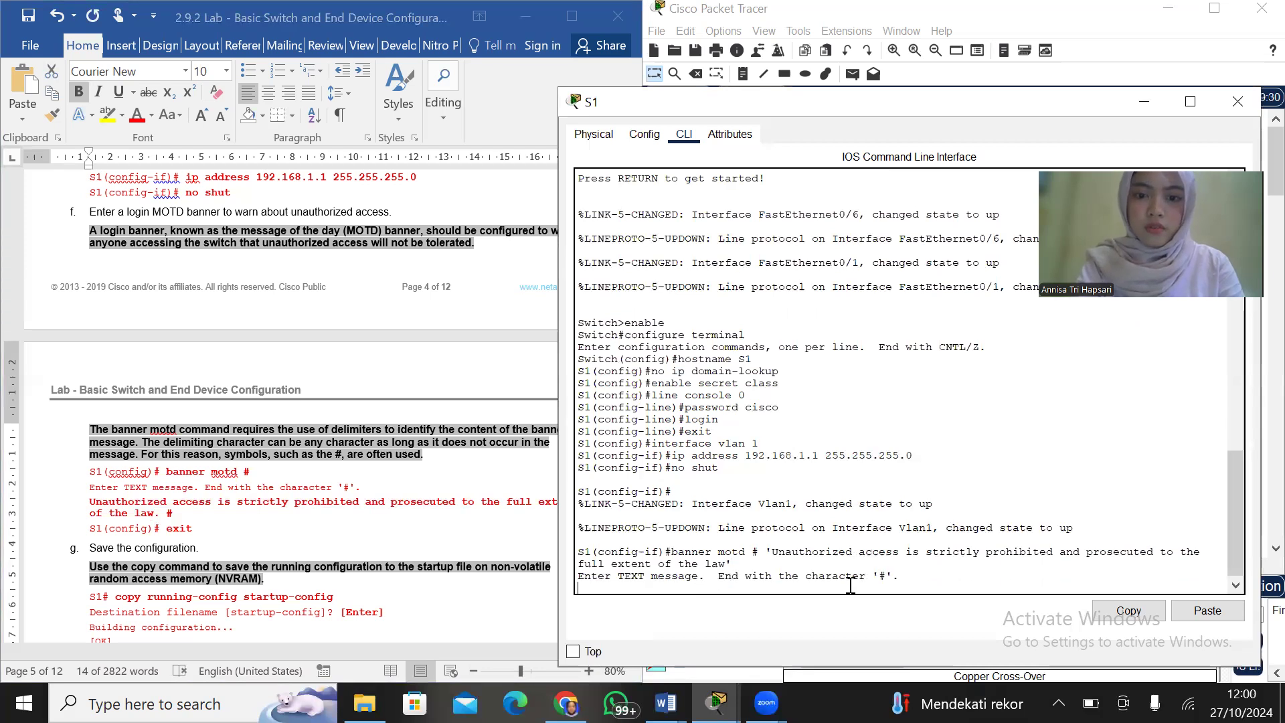
key("Return")
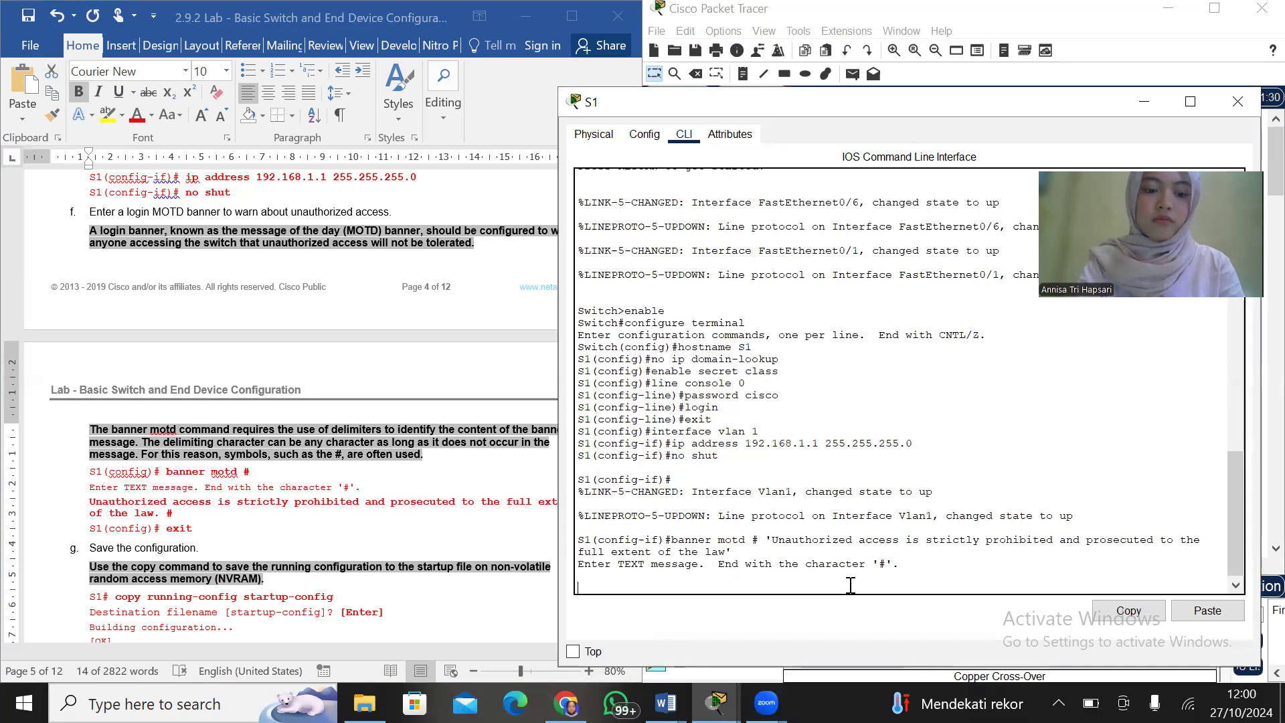
key("Return")
type("exit")
key("Return")
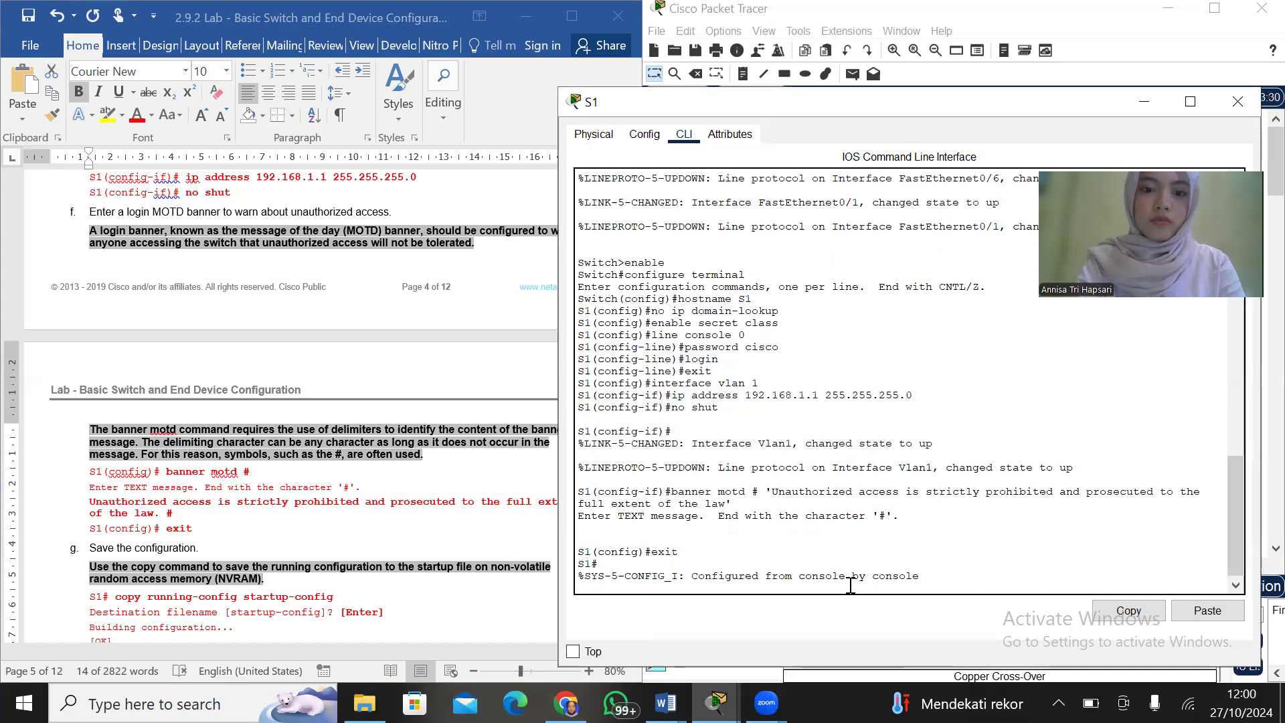
Save S1's running configuration to the startup configuration with copy running-config startup-config, accepting the default destination filename
key("Return")
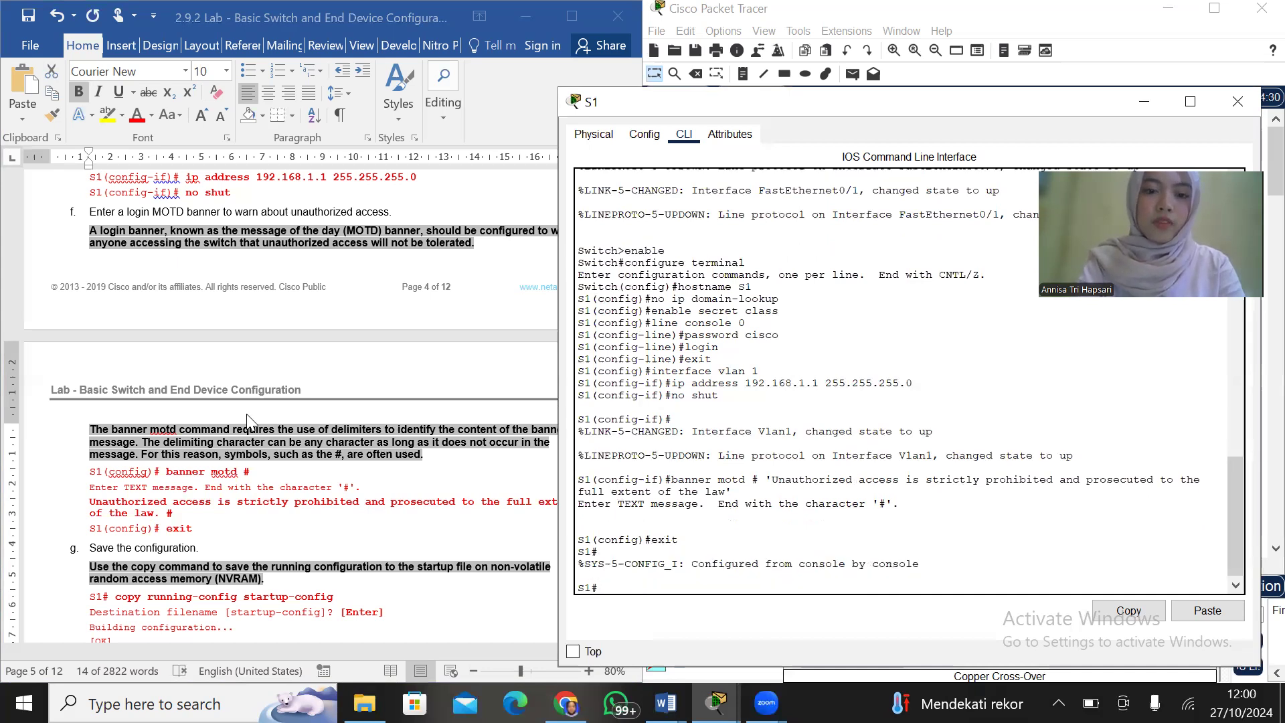
scroll(247, 420, "down", 7)
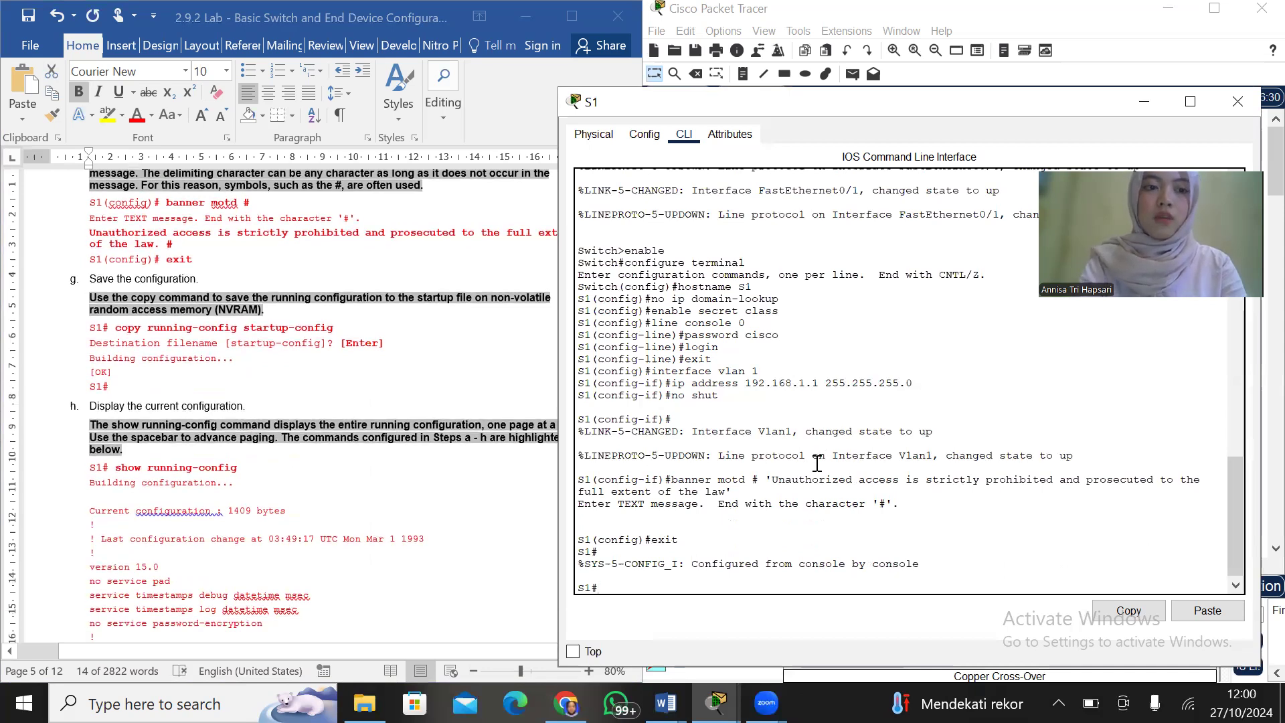
type("copy running-config startup-")
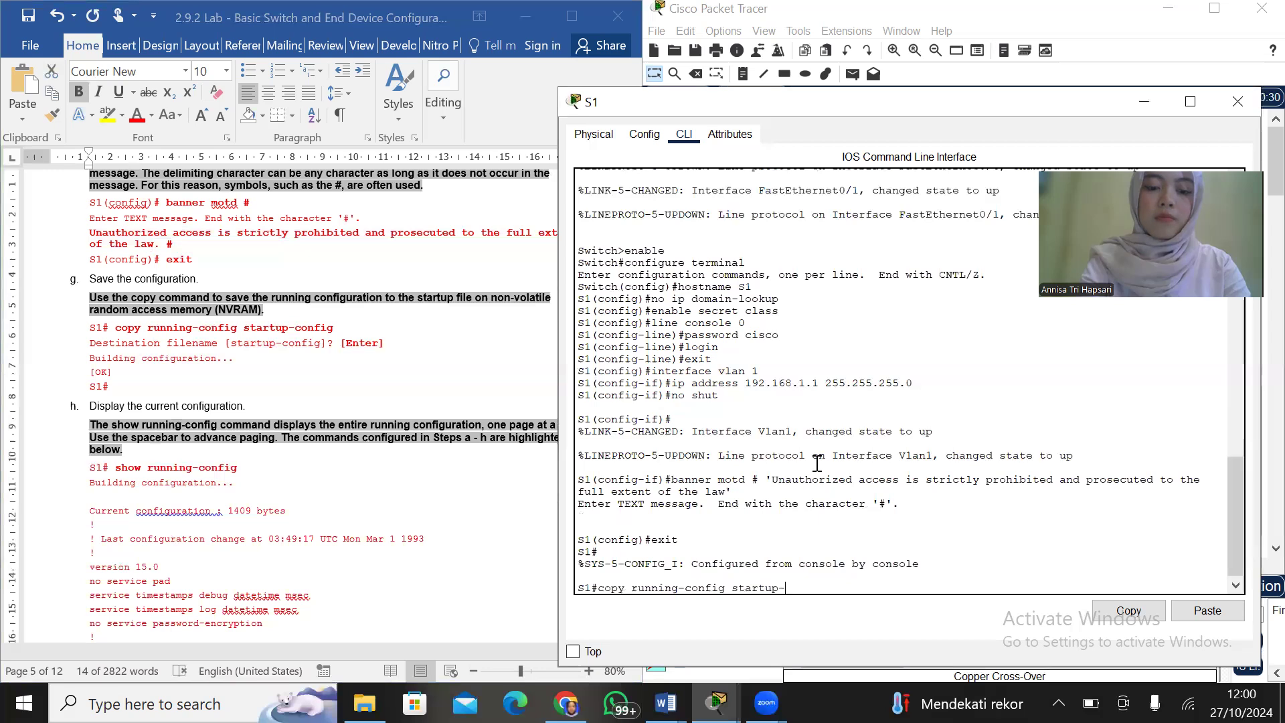
type("config")
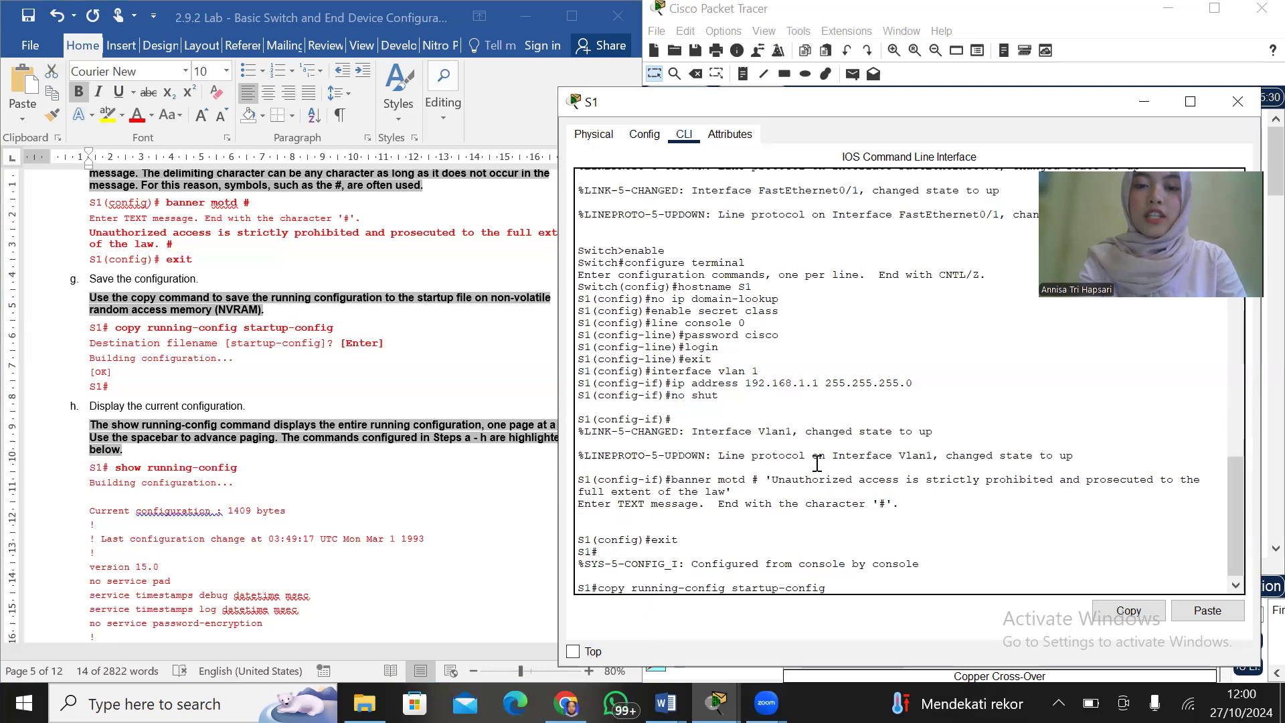
key("Return")
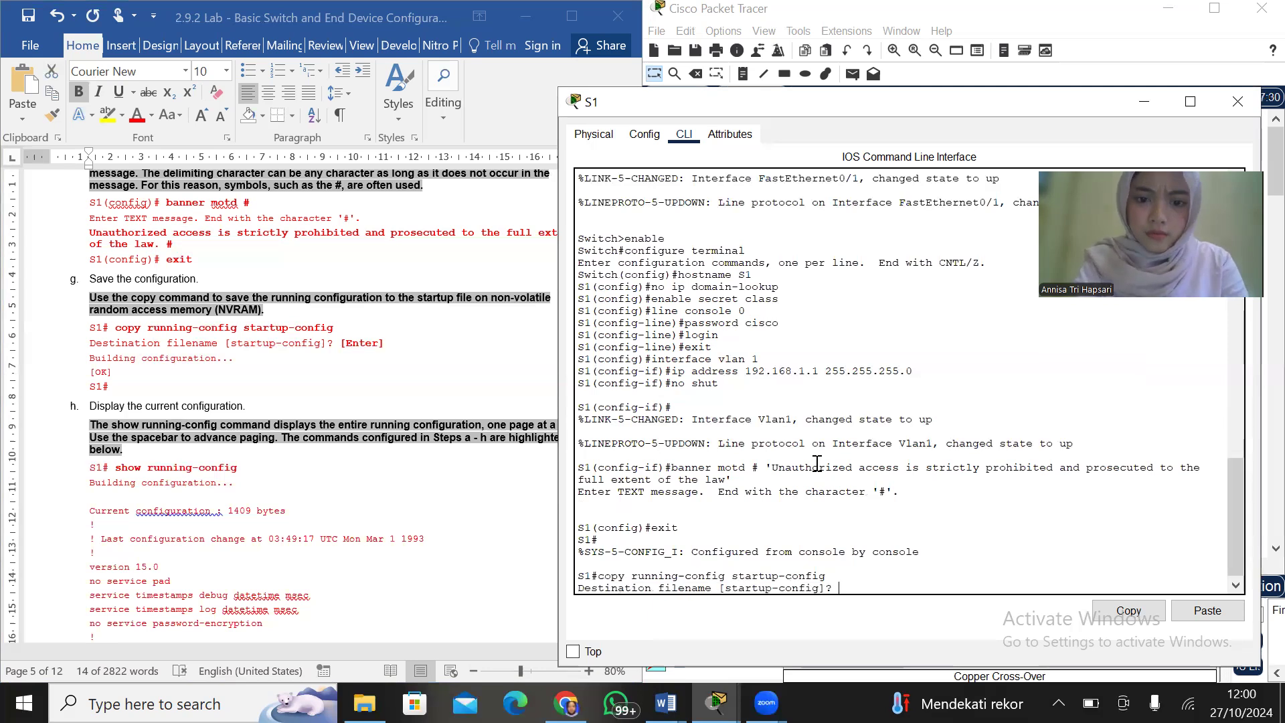
key("Return")
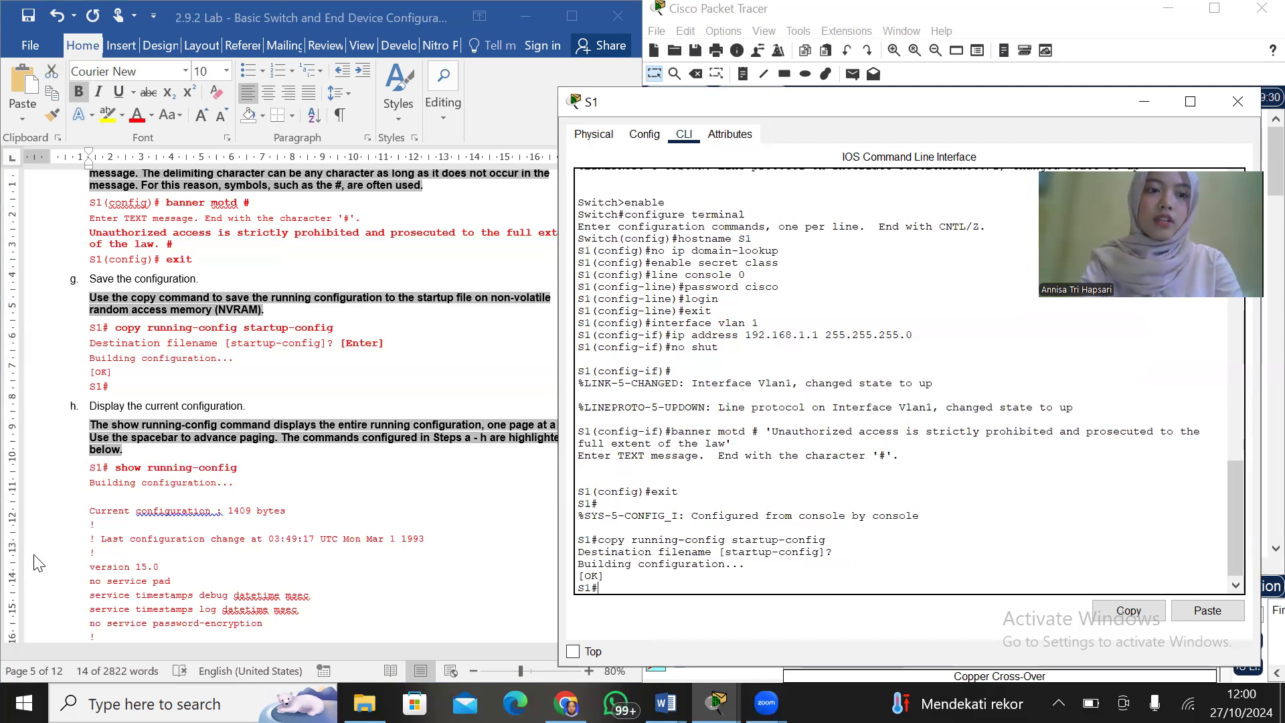
Exit S1's privileged EXEC session and start a new console session up to the password request
scroll(178, 500, "down", 3)
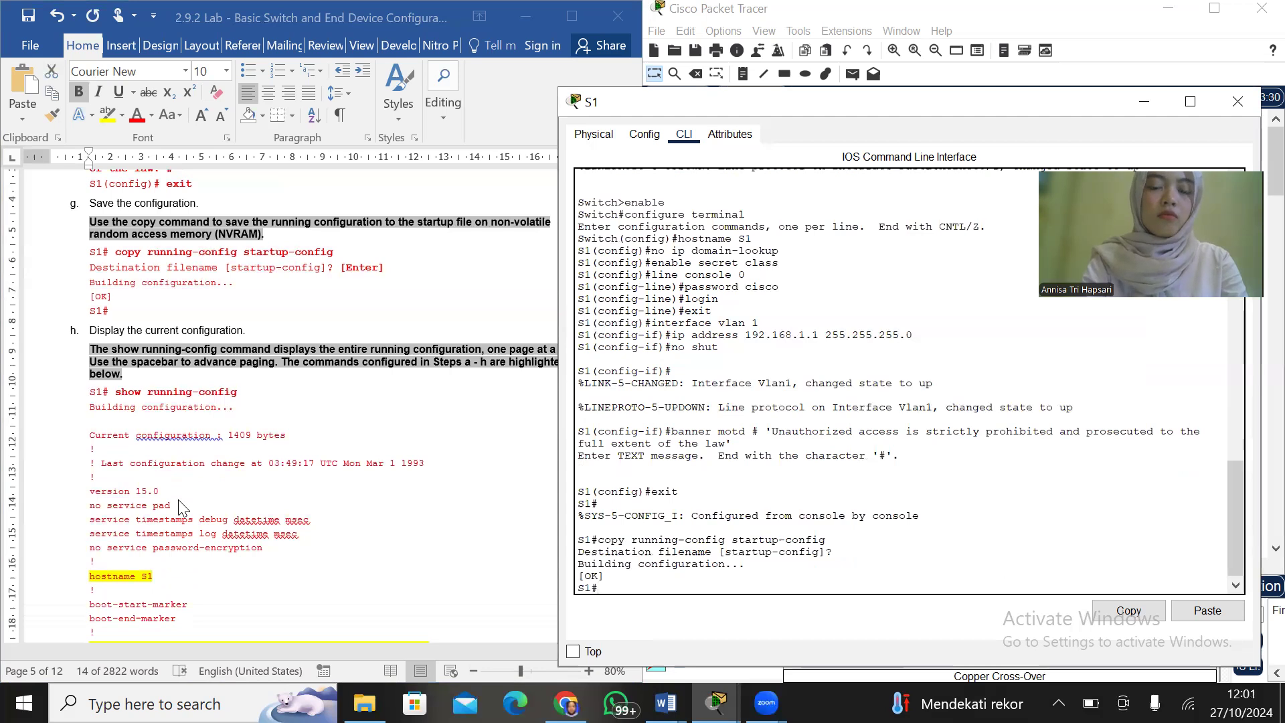
key("Return")
type("enable")
key("Return")
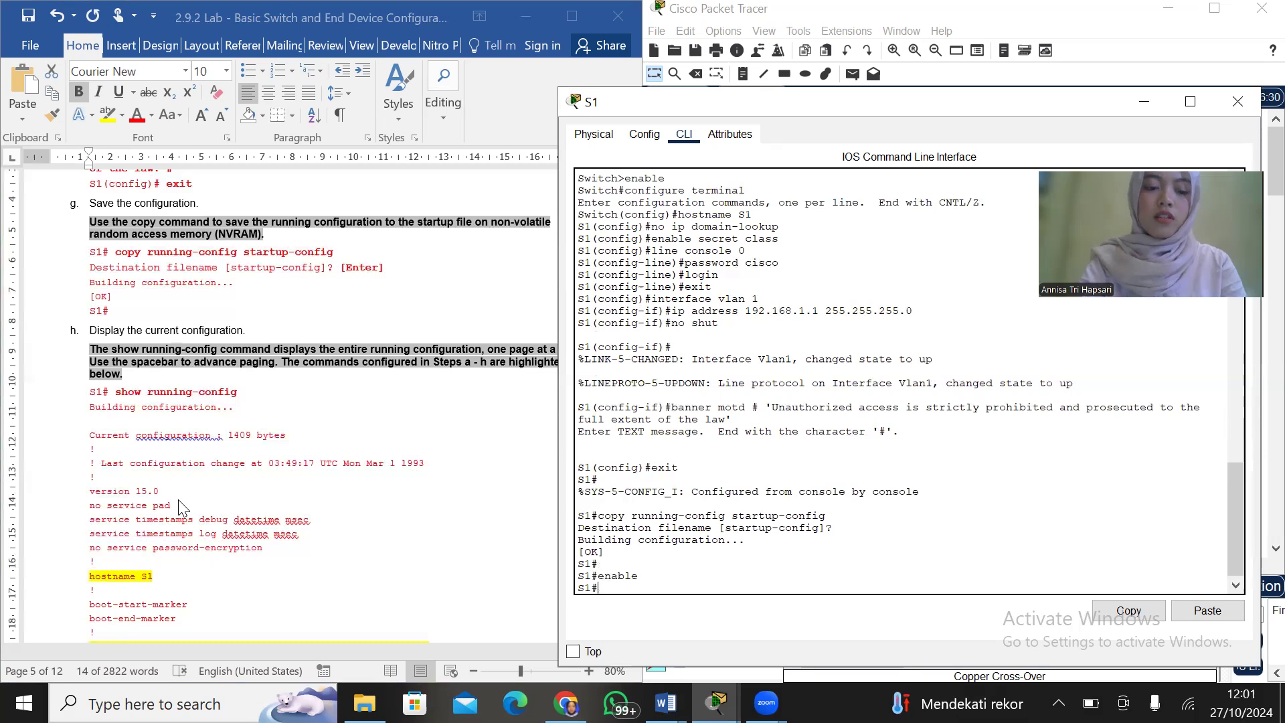
type("exit")
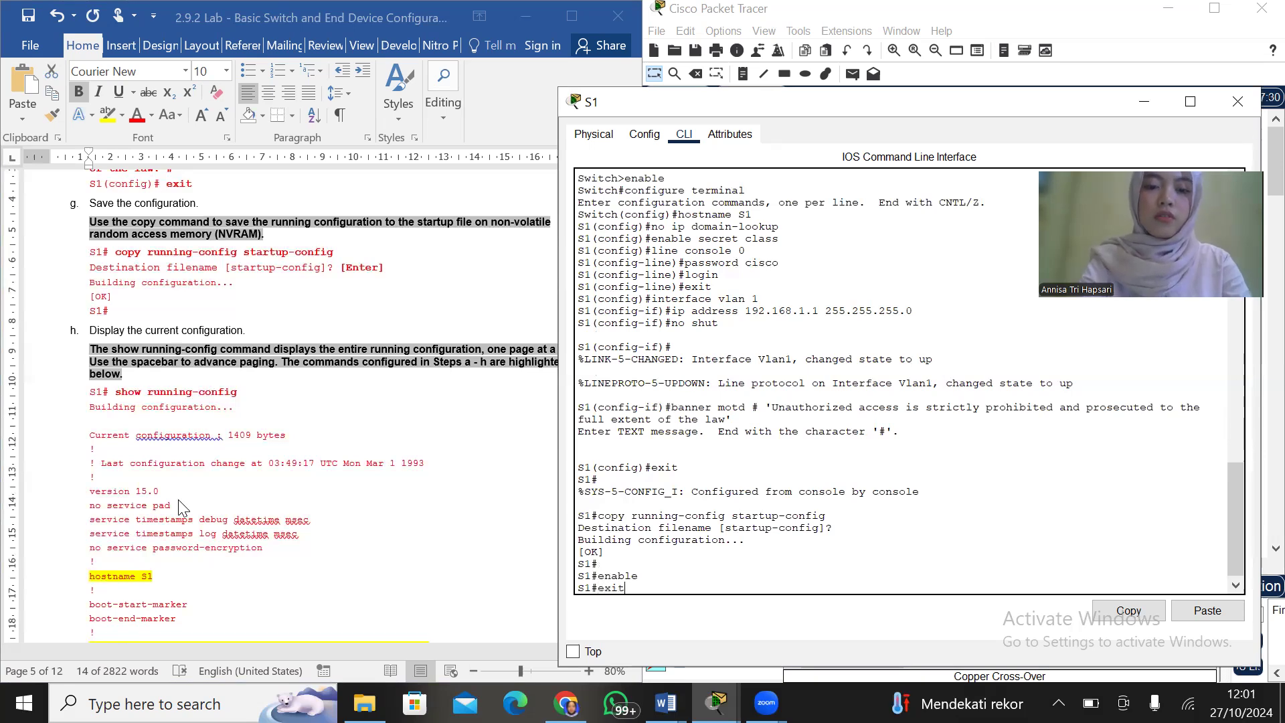
key("Return")
key("Return")
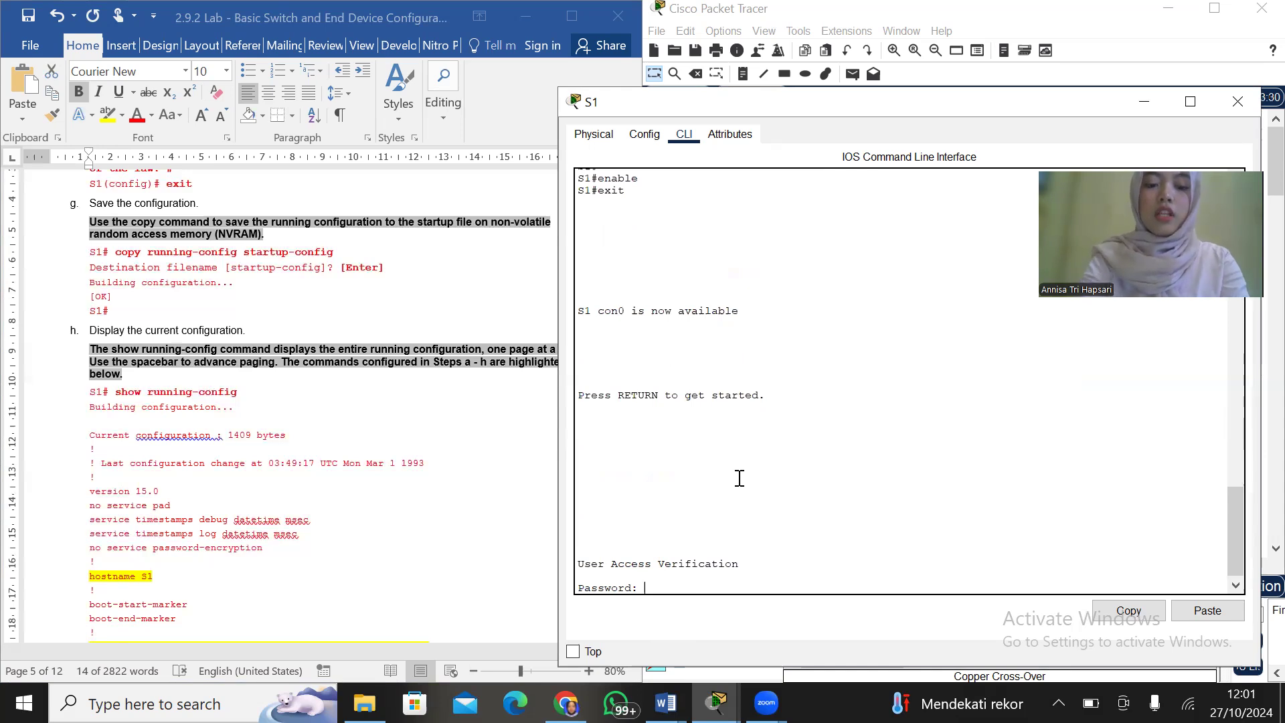
Log back in to S1 with the console password and enter privileged EXEC mode with the enable password
key("Return")
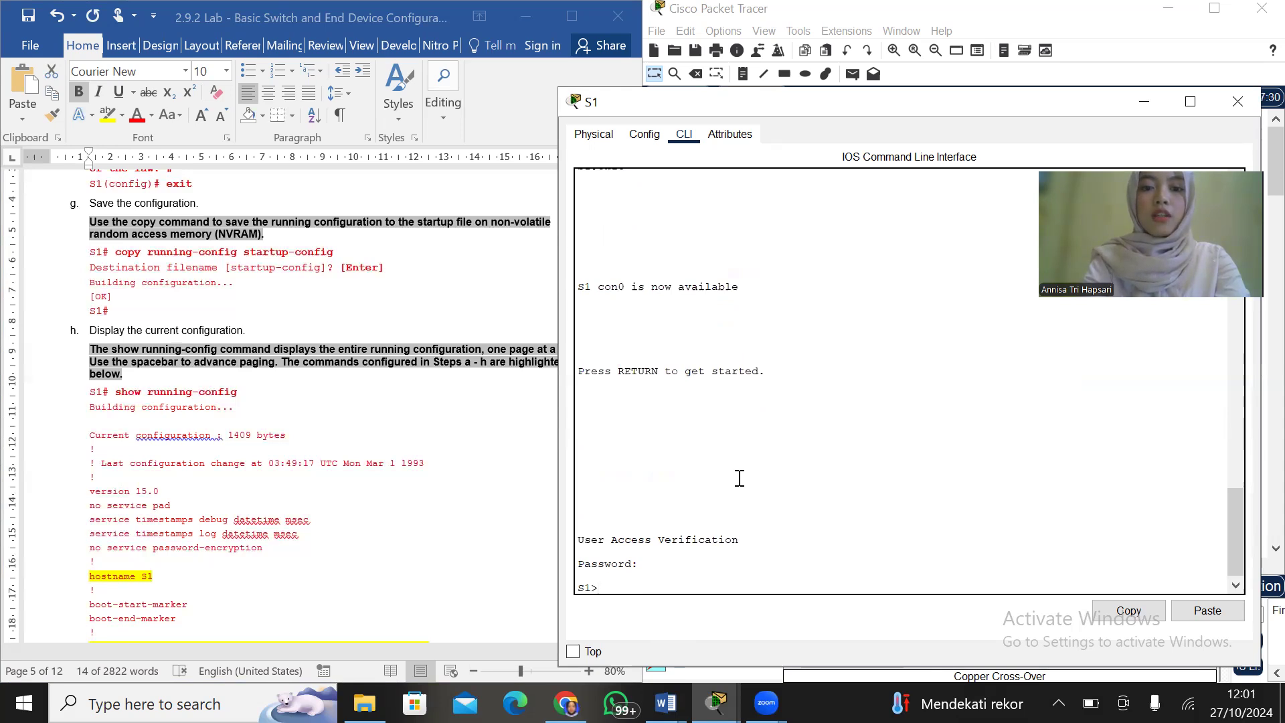
type("enable")
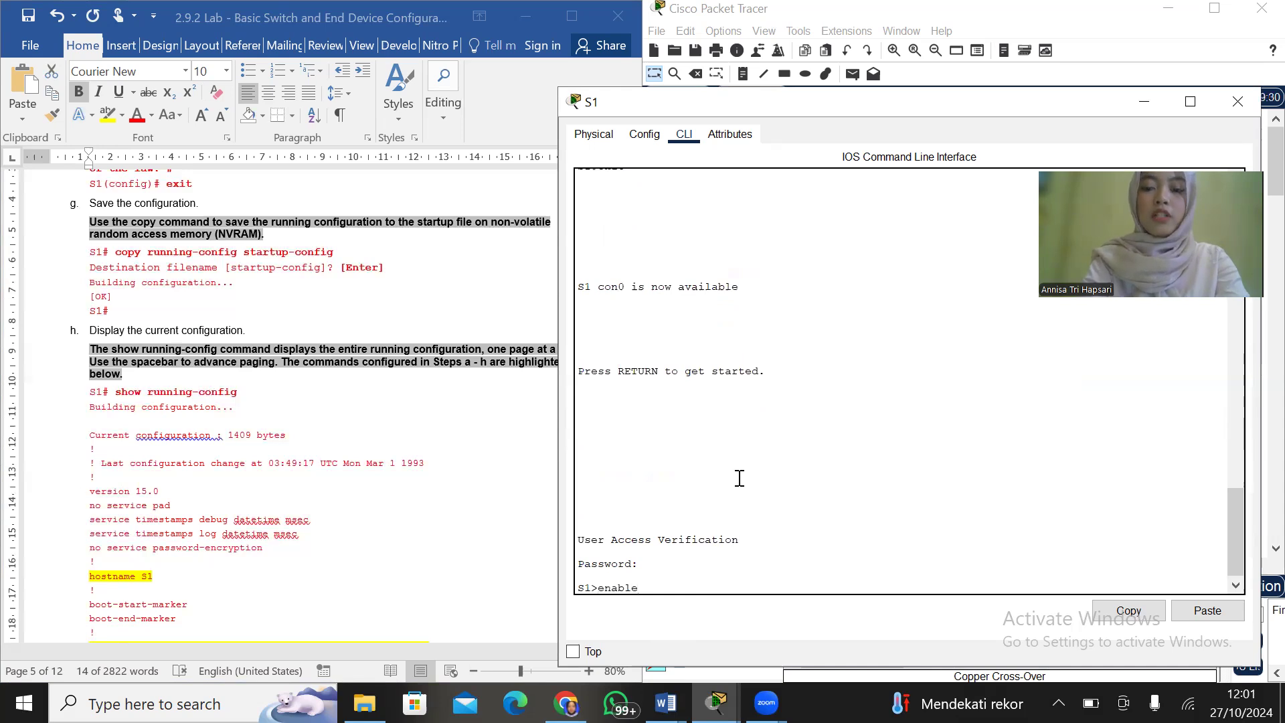
key("Return")
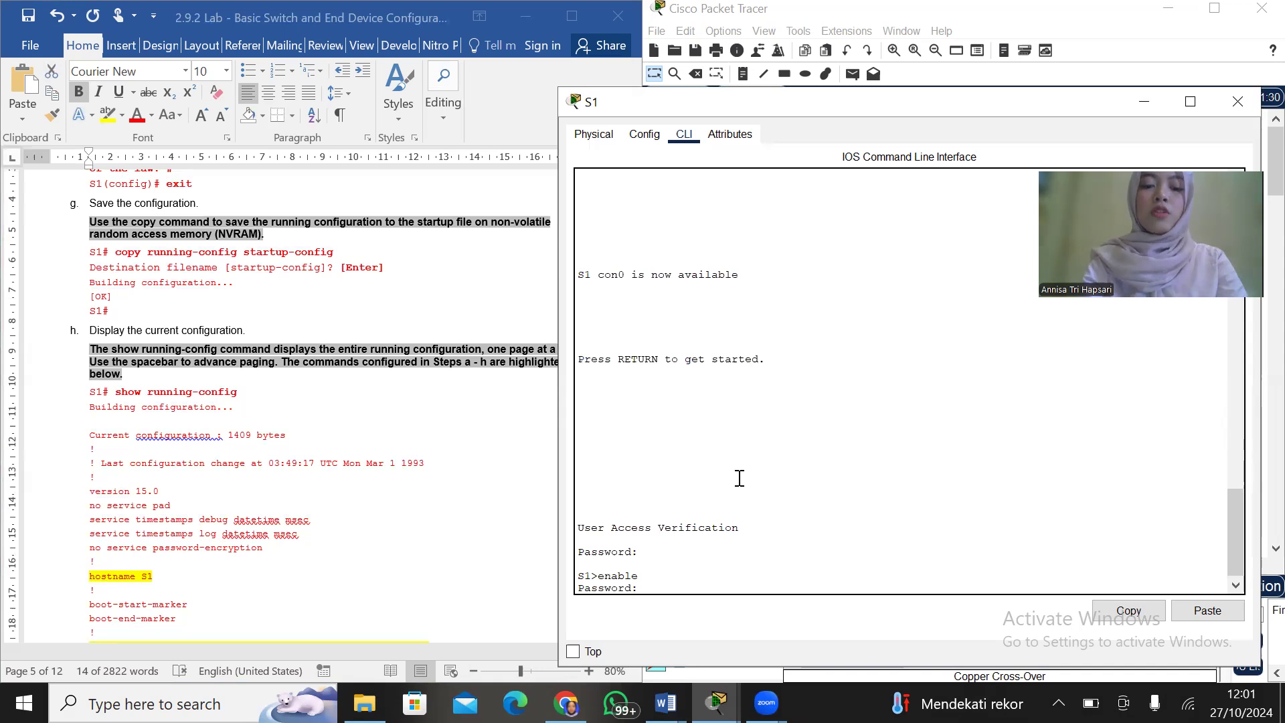
key("Return")
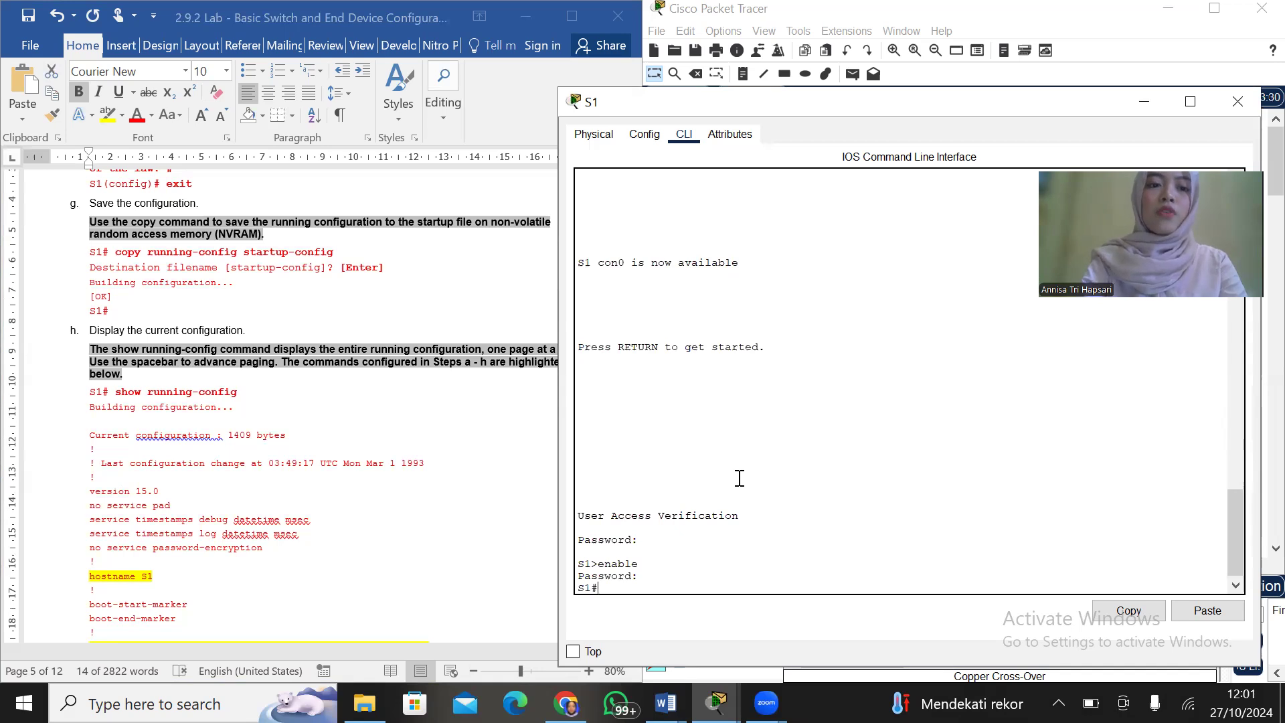
Return to Step 3 of the lab document, close S1 and open the command line interface of S2
scroll(374, 436, "down", 5)
scroll(373, 436, "up", 9)
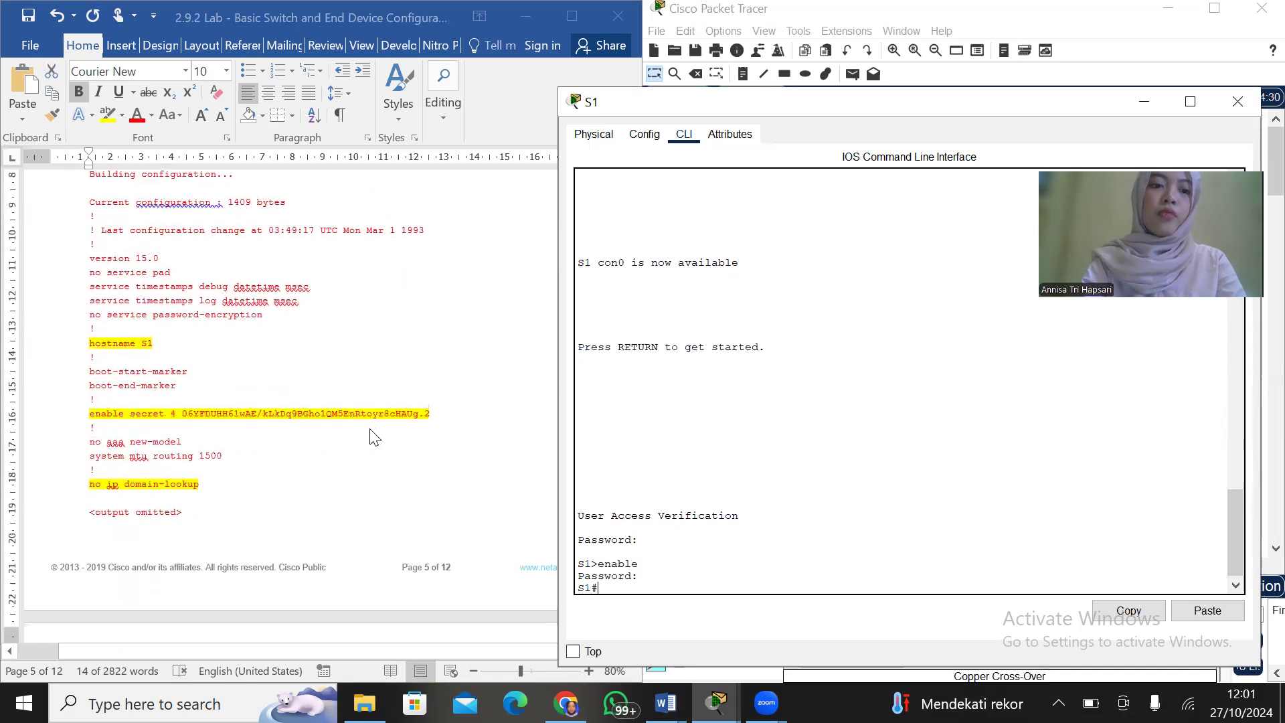
scroll(374, 437, "up", 20)
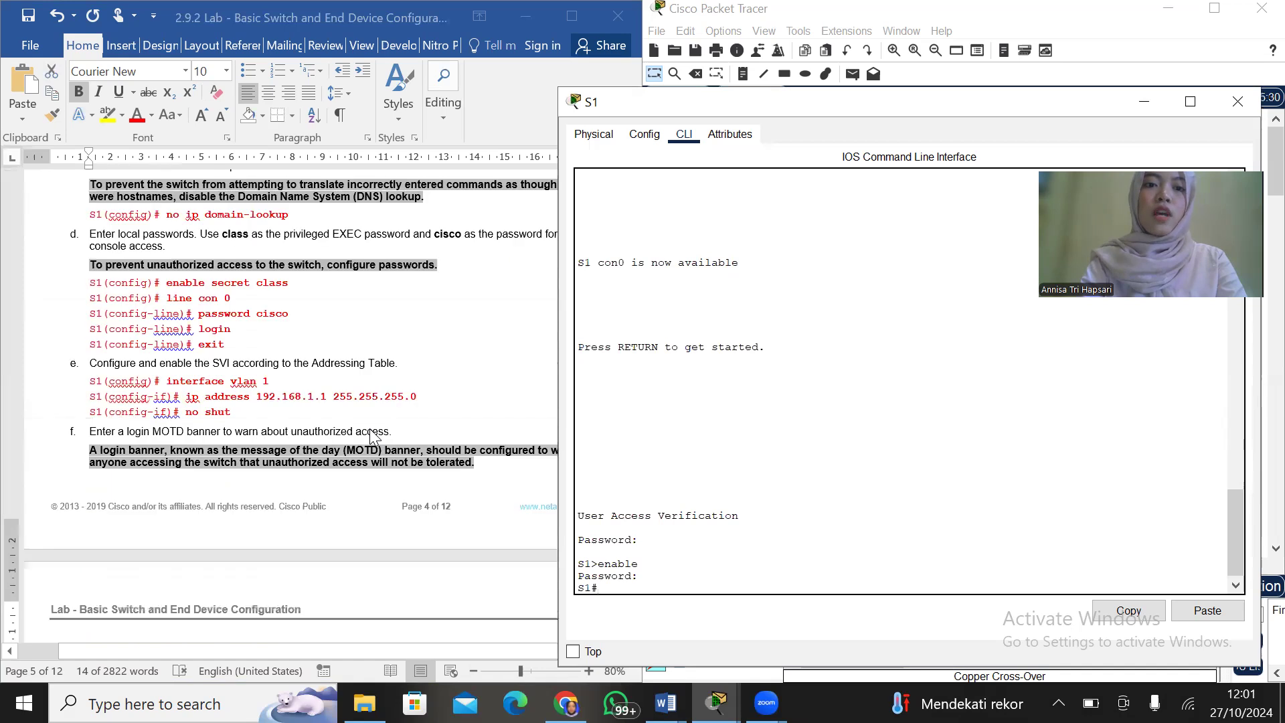
scroll(373, 436, "down", 6)
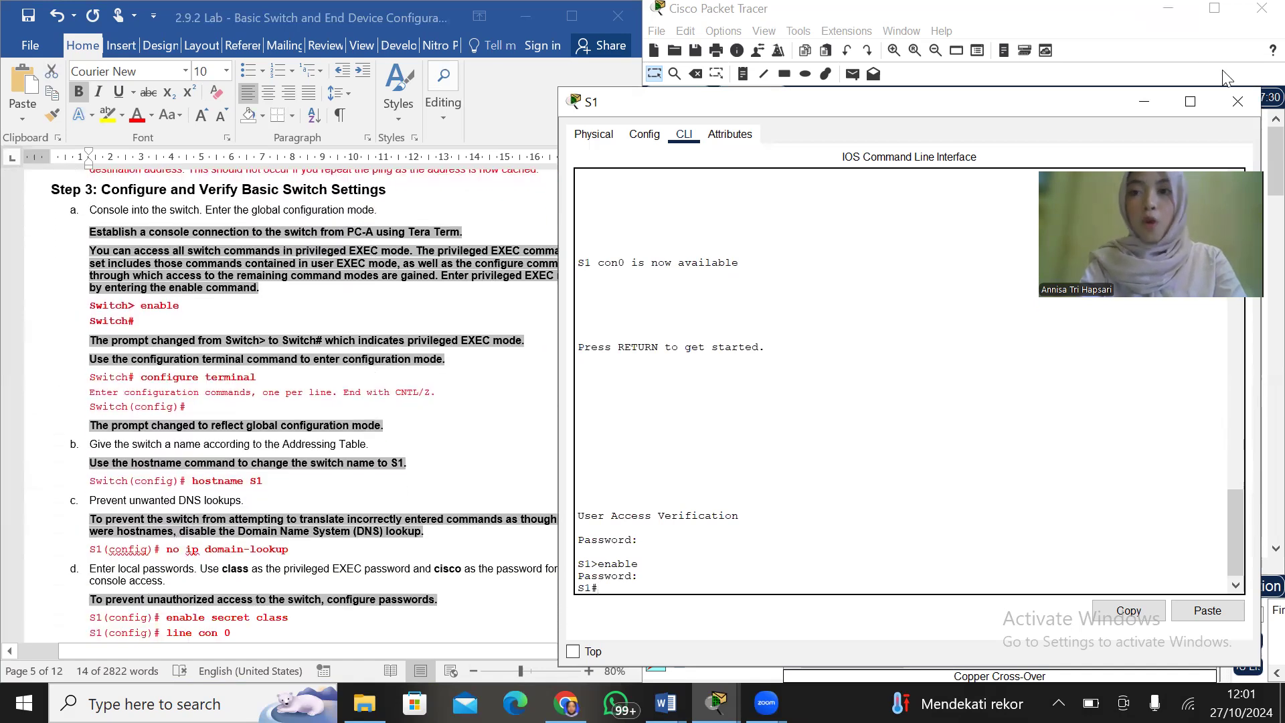
left_click(1237, 102)
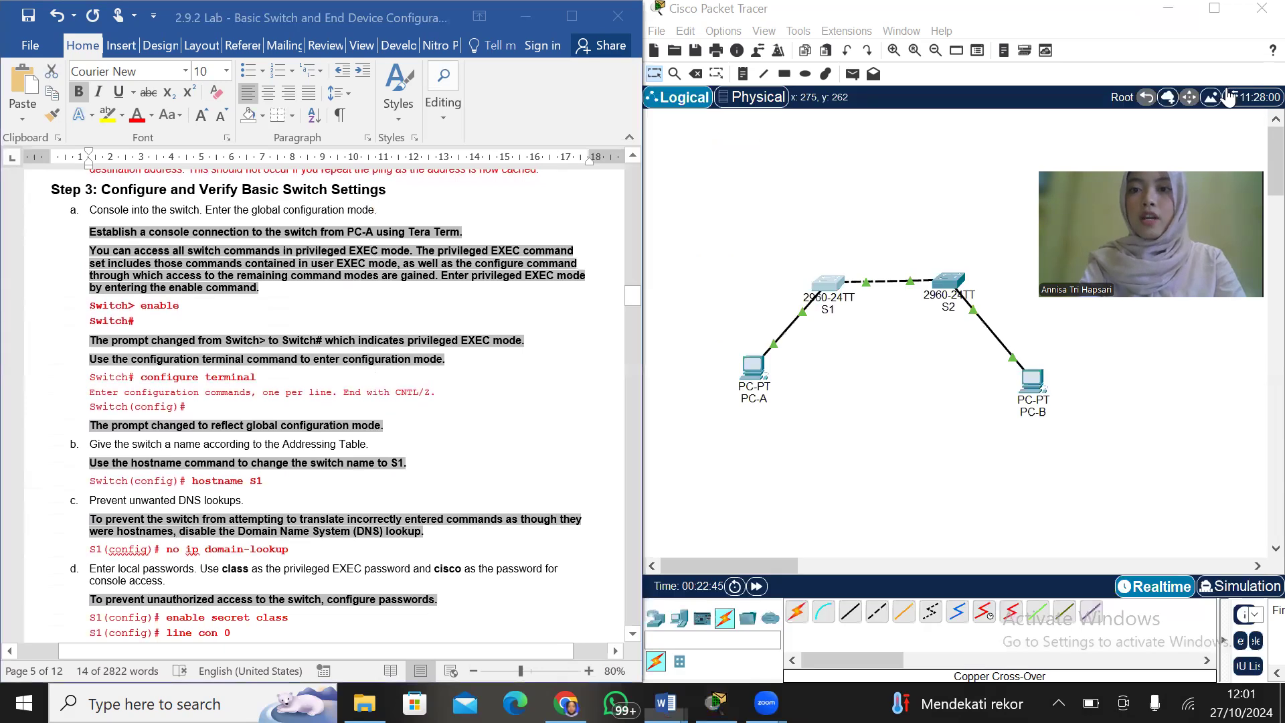
double_click(949, 281)
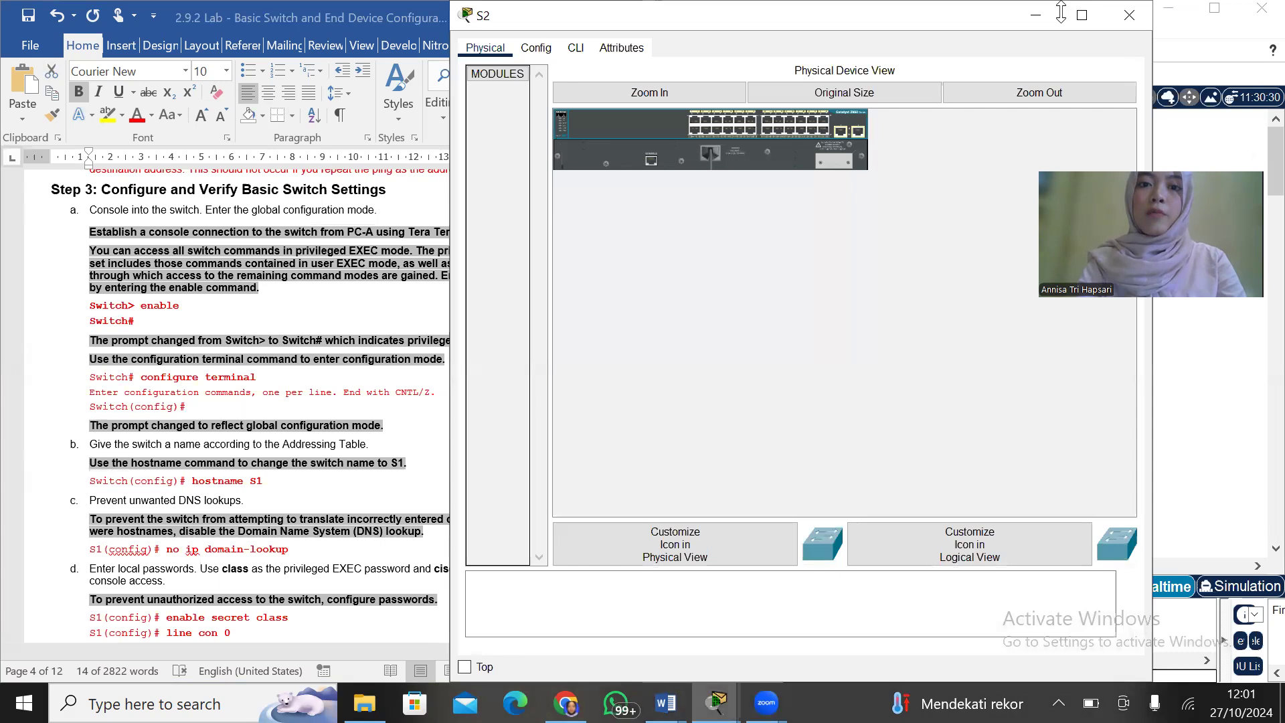
left_click_drag(1061, 12, 1063, 94)
left_click(576, 133)
left_click(951, 547)
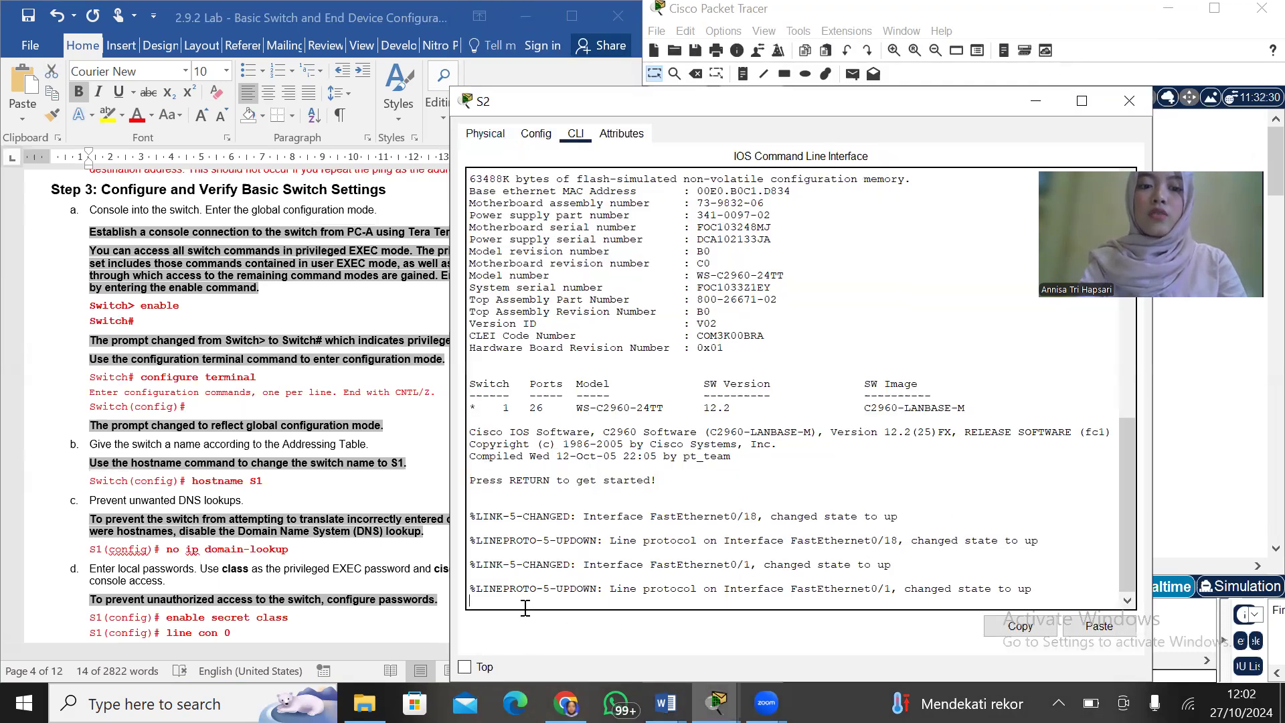
Enter privileged EXEC mode and global configuration mode on S2 with enable and configure terminal
key("Return")
type("en")
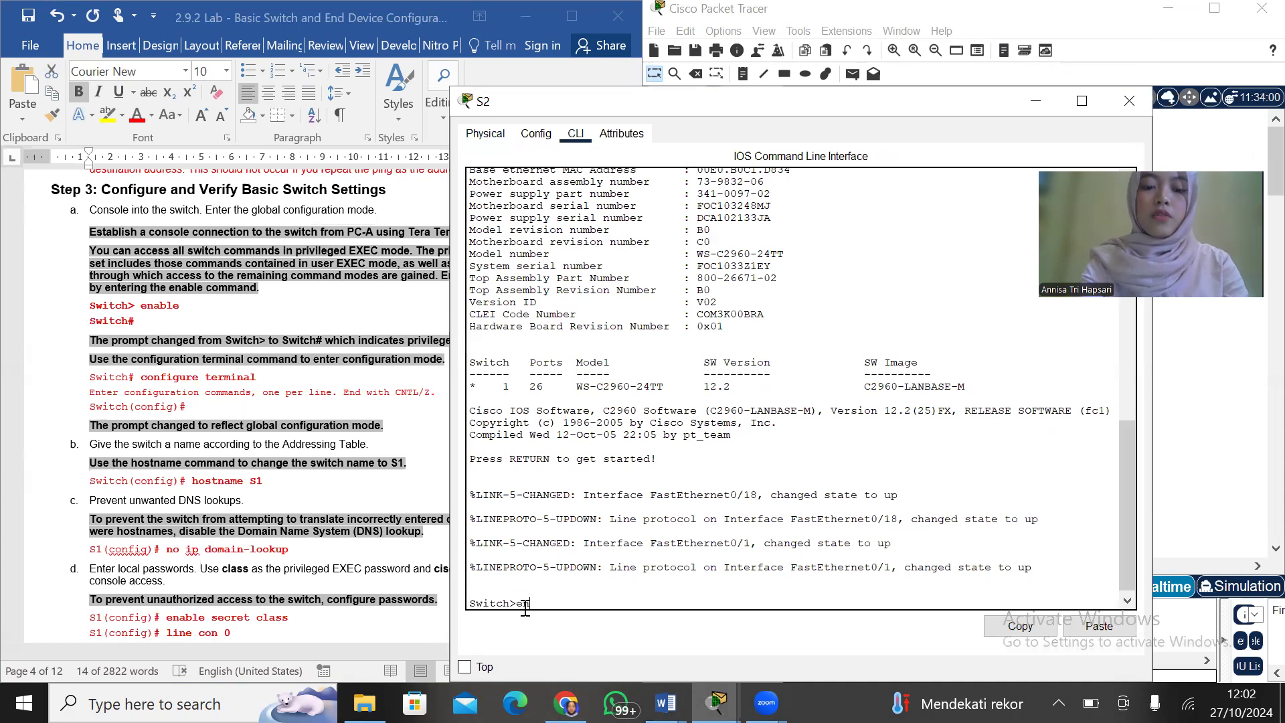
type("able")
key("Return")
type("configure tee")
key("BackSpace")
type("rminal")
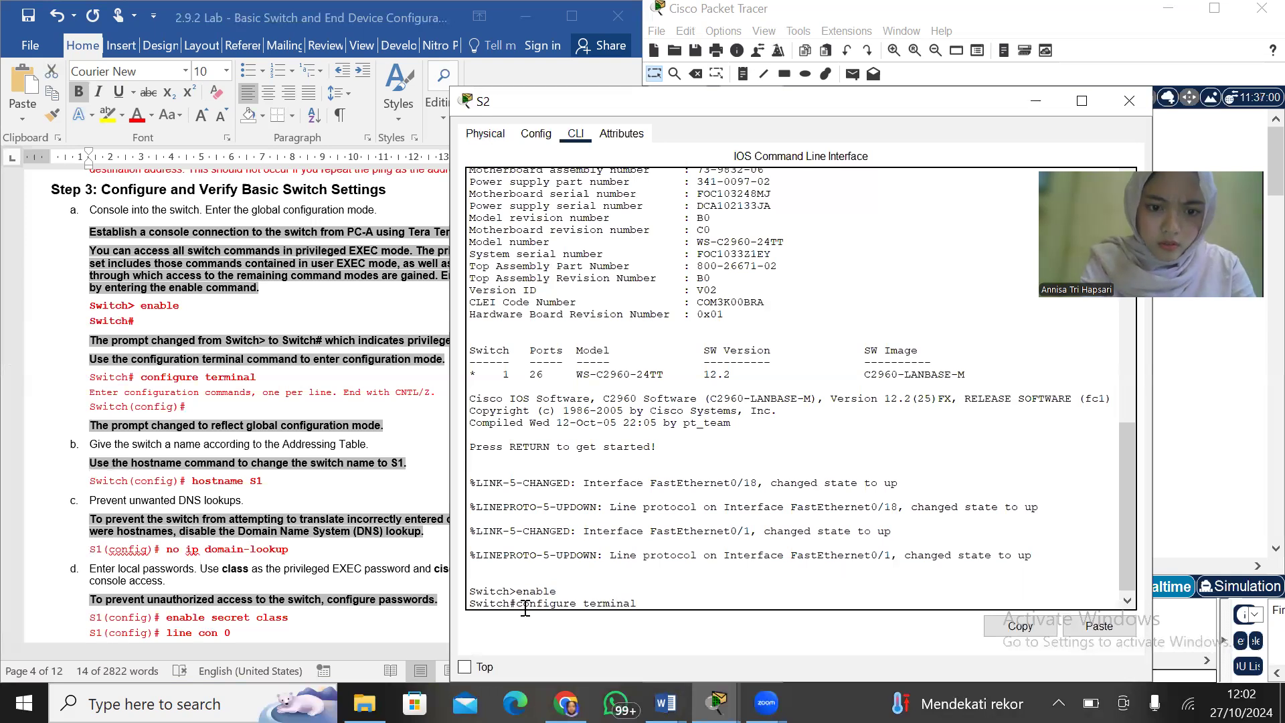
key("Return")
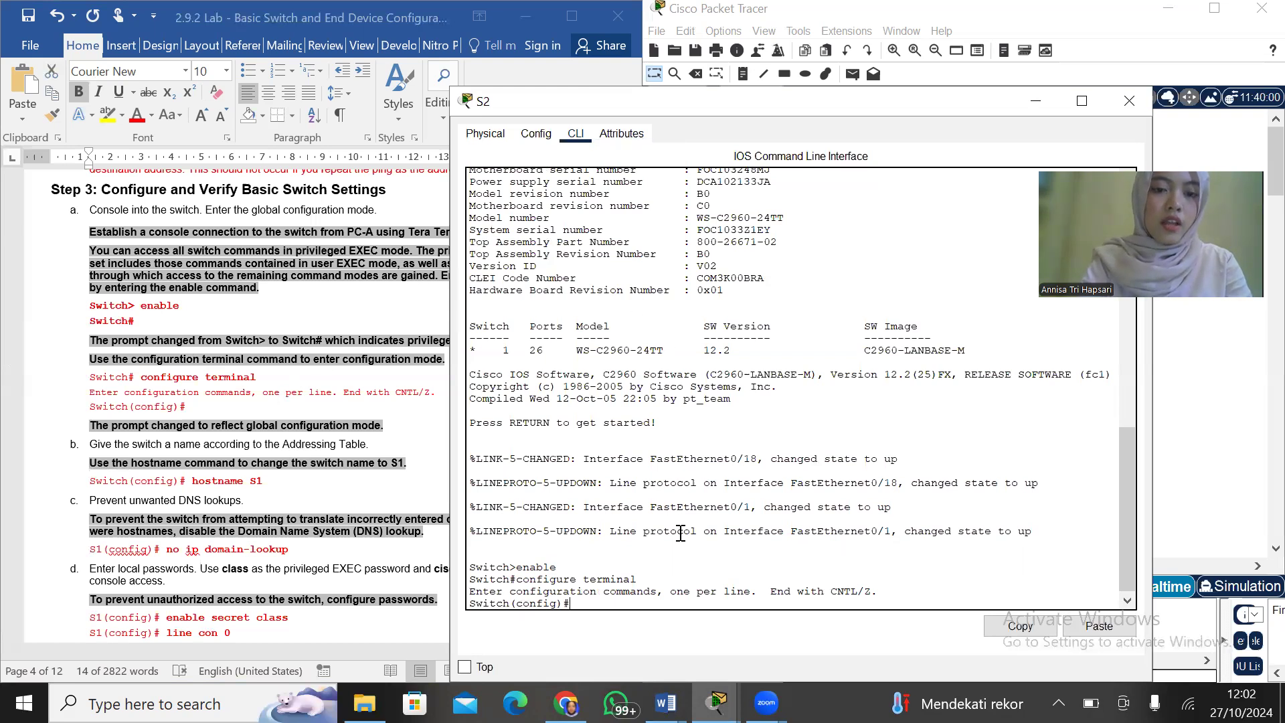
Set the second switch's hostname to S2 and disable DNS lookups with no ip domain-lookup
type("hostname ")
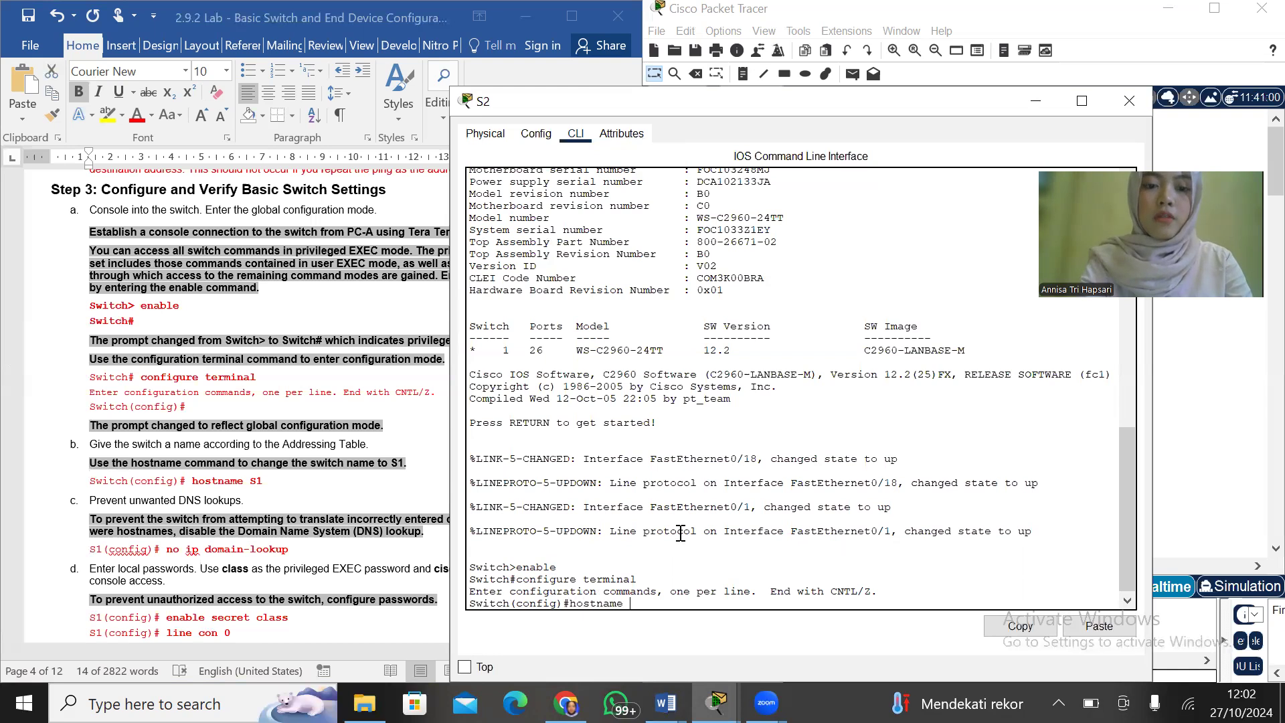
type("S2")
key("Return")
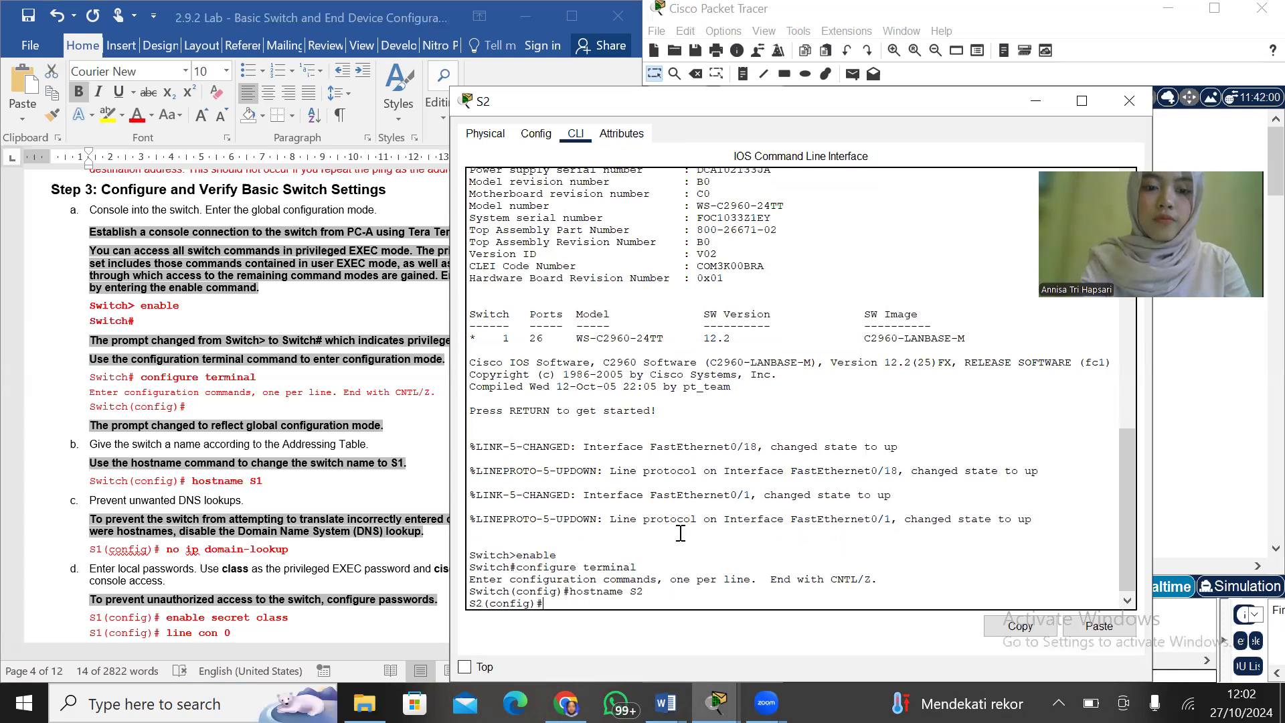
type("no ip domain loo")
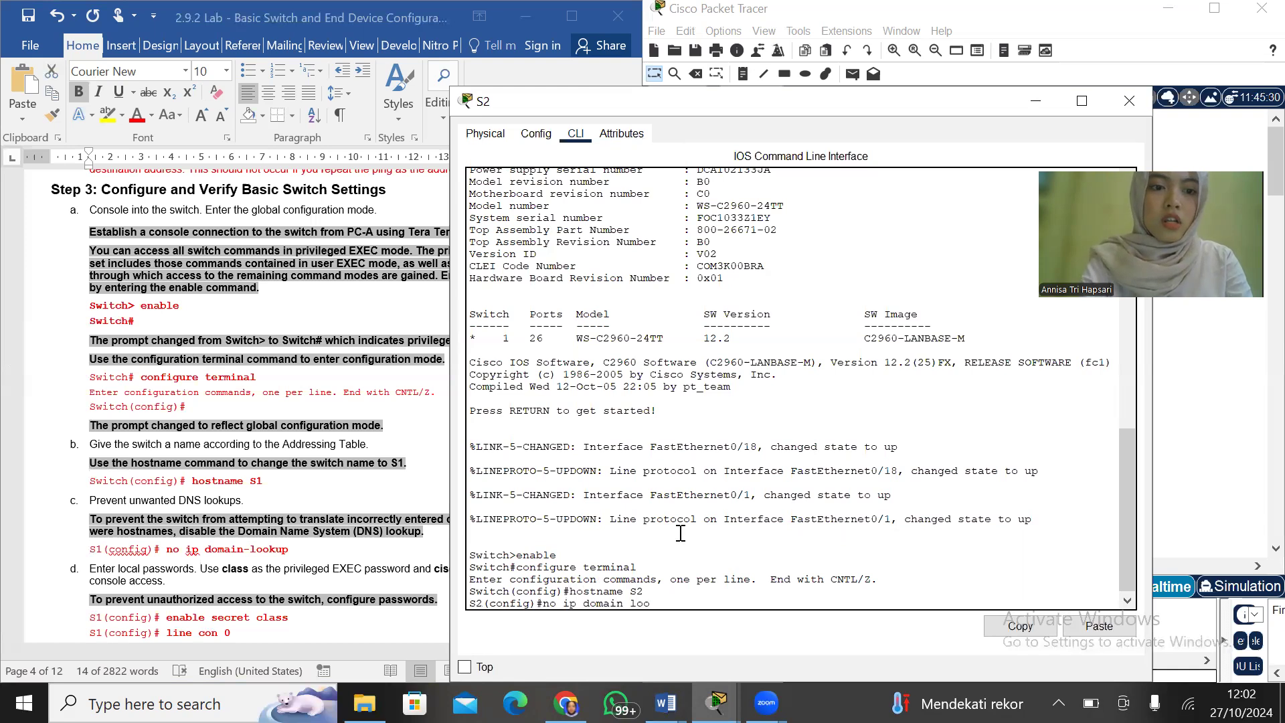
key("BackSpace")
key("BackSpace")
type("-lookup")
key("Return")
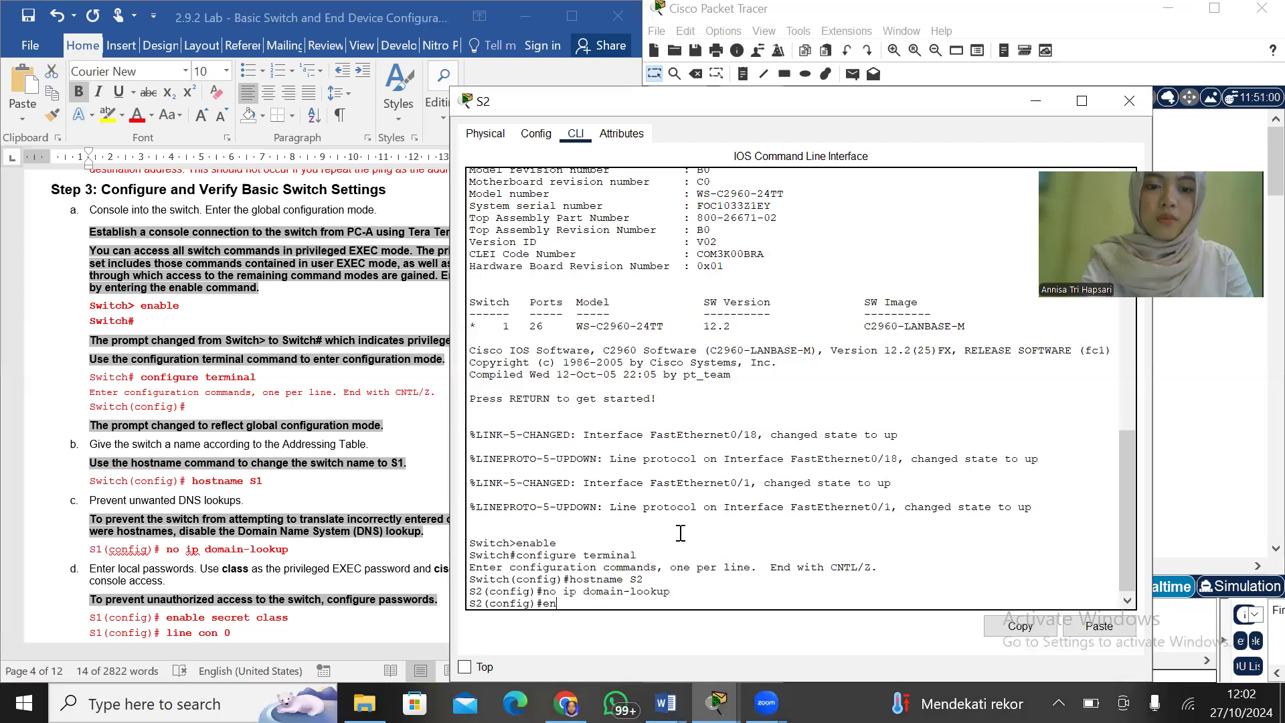
Set the privileged EXEC password on S2 with enable secret, using the lab's password
type("enable secret class")
key("Return")
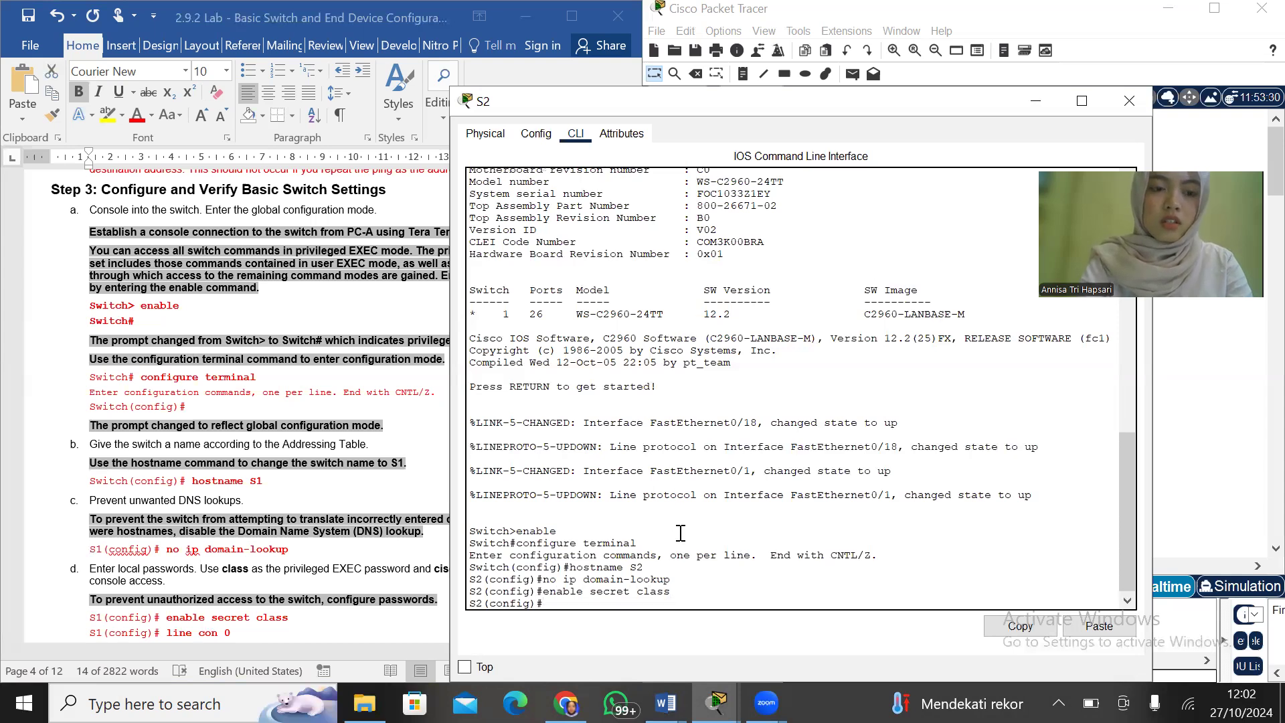
Secure S2's line console 0 with the lab's console password, enable login and exit to global configuration mode
type("l")
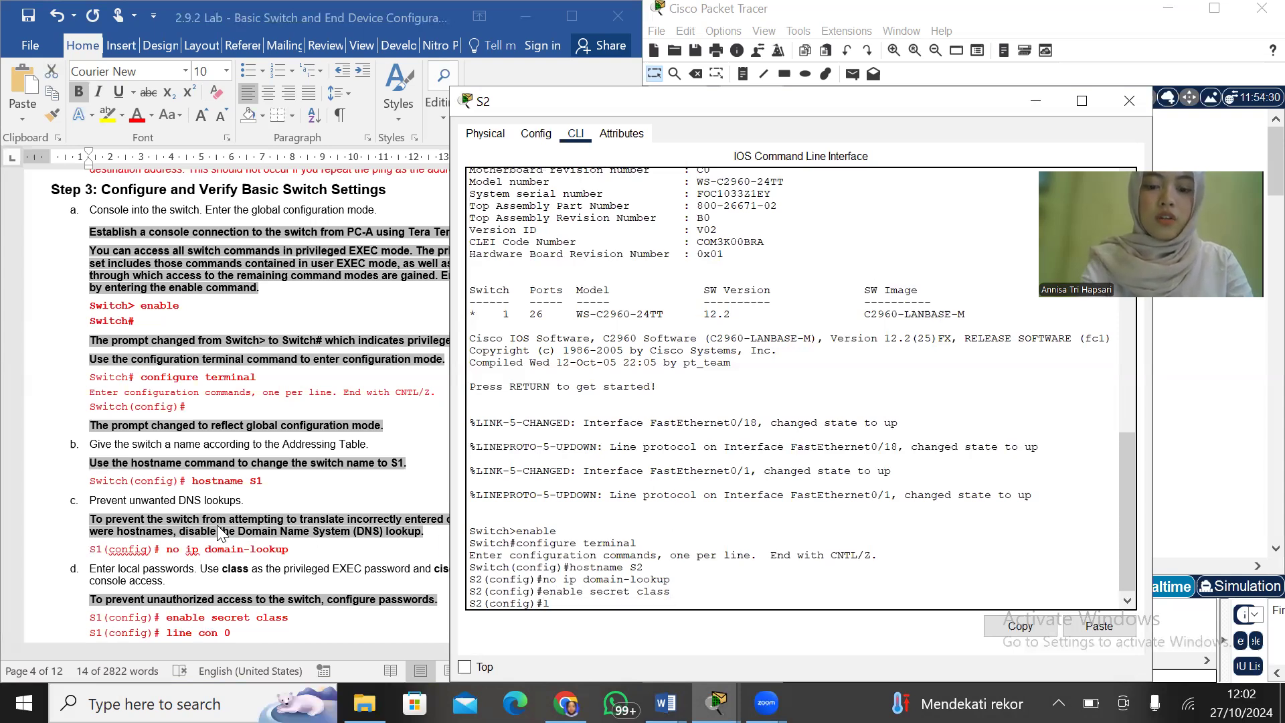
type("ine console 0")
key("Return")
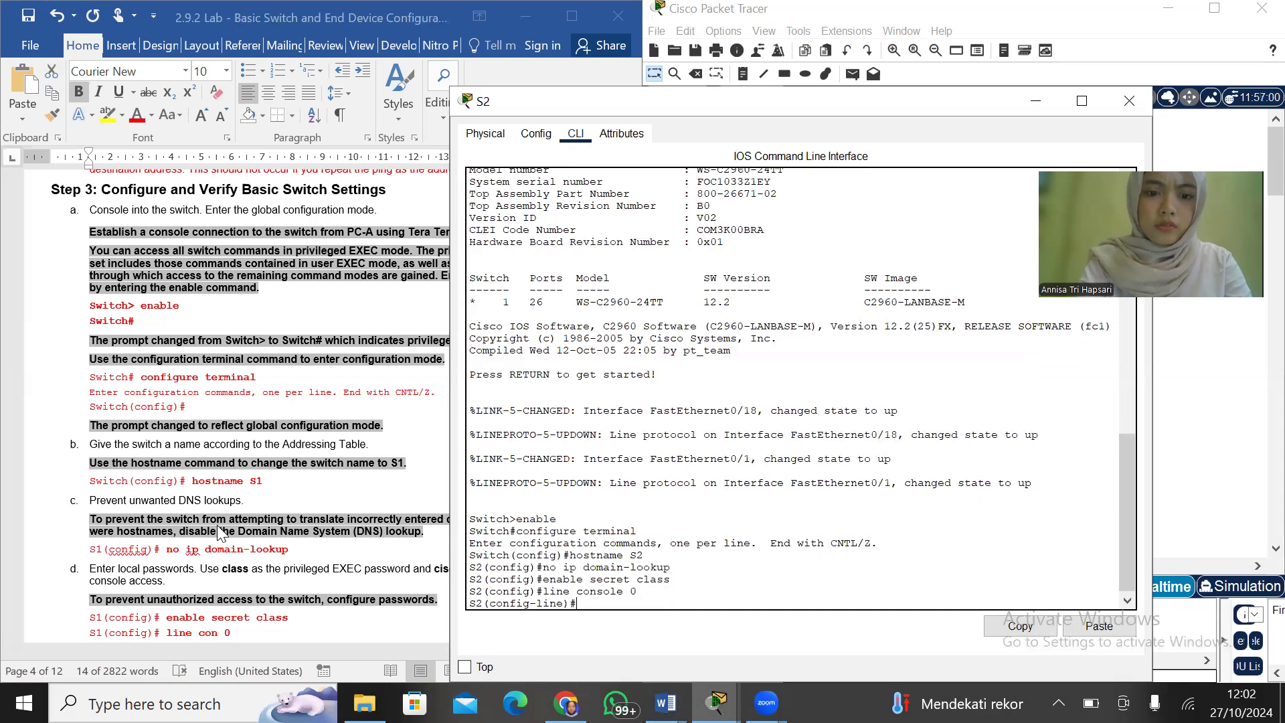
scroll(360, 449, "down", 6)
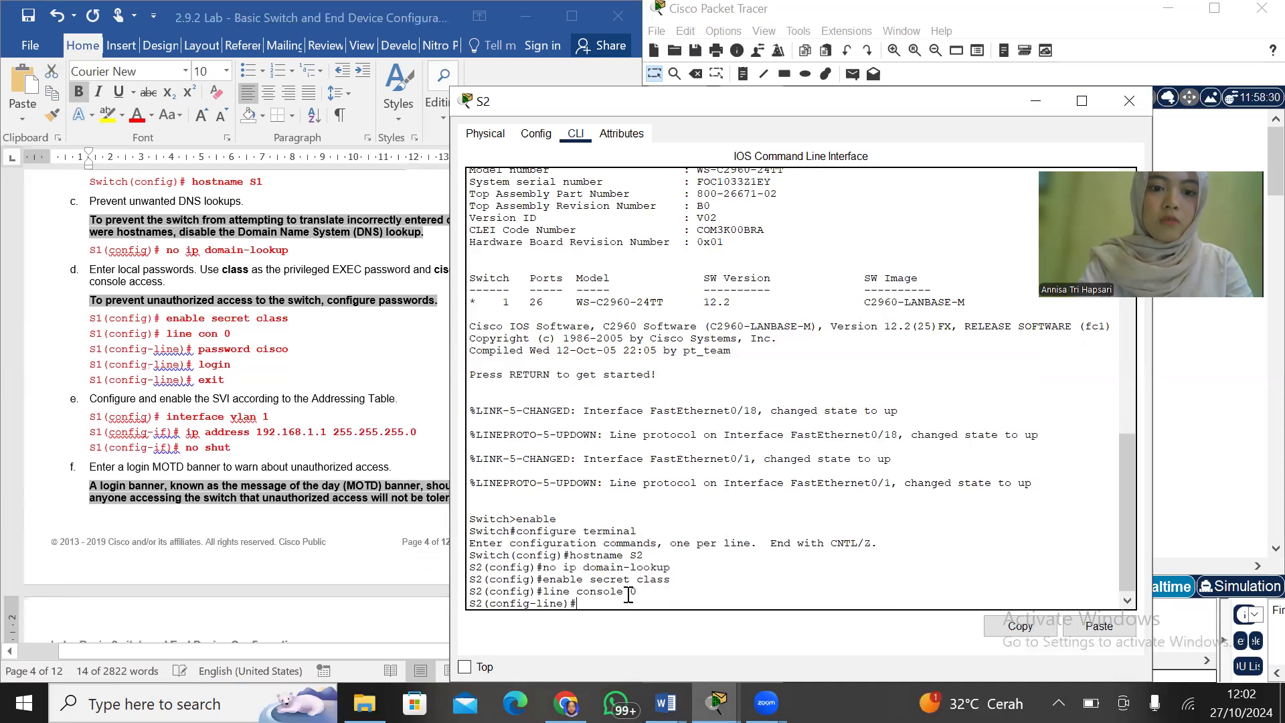
type("word cisco")
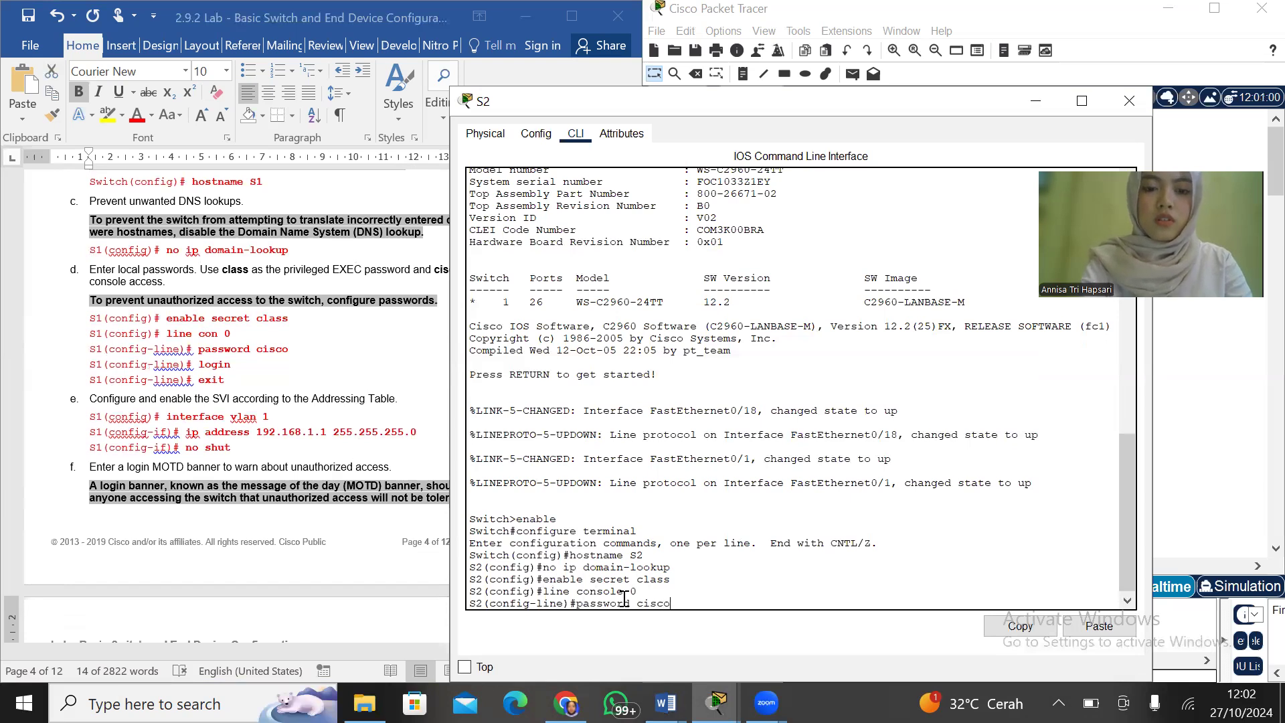
key("Return")
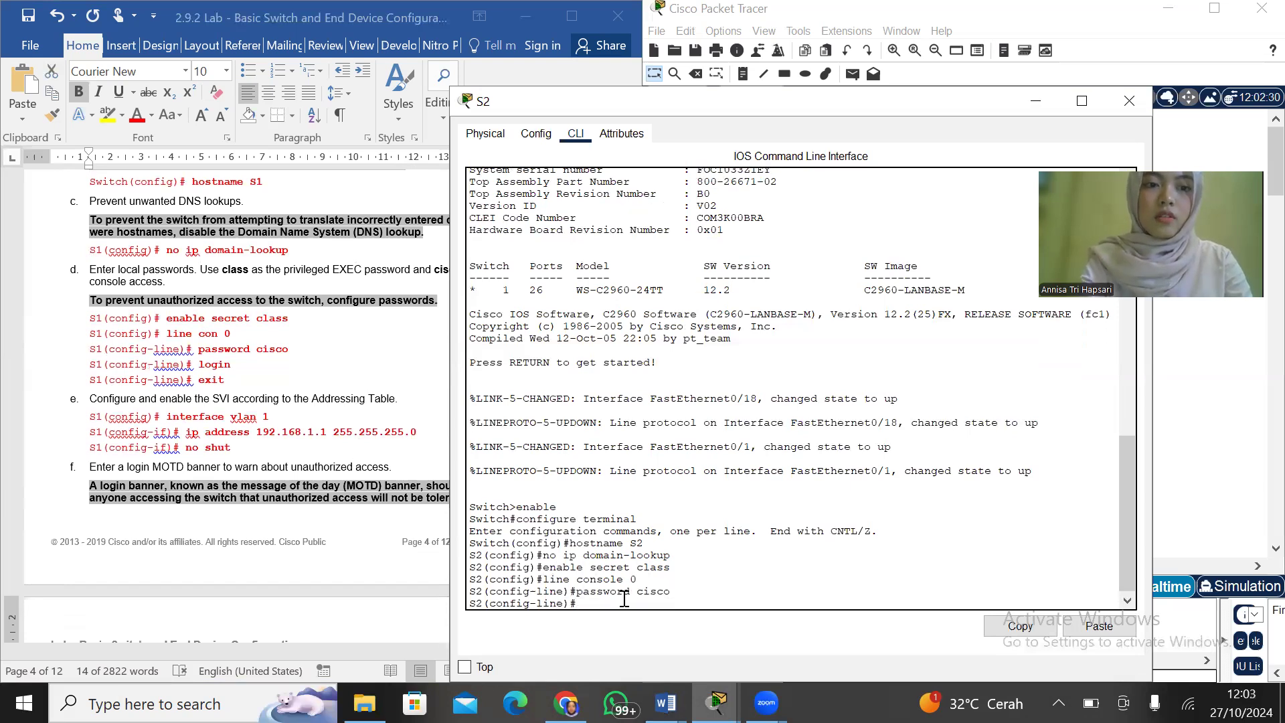
type("login")
key("Return")
type("exit")
key("Return")
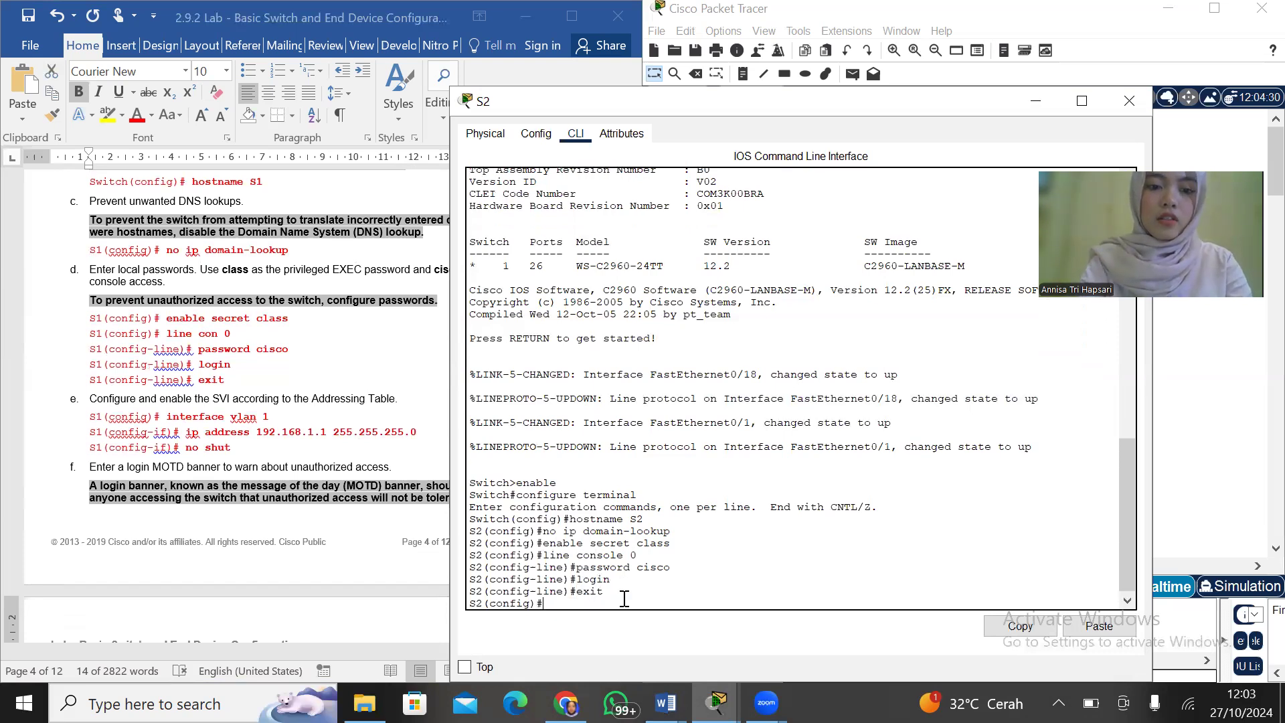
Assign IP address 192.168.1.11 with subnet mask 255.255.255.0 to the VLAN 1 interface on S2
type("interface vlan 1")
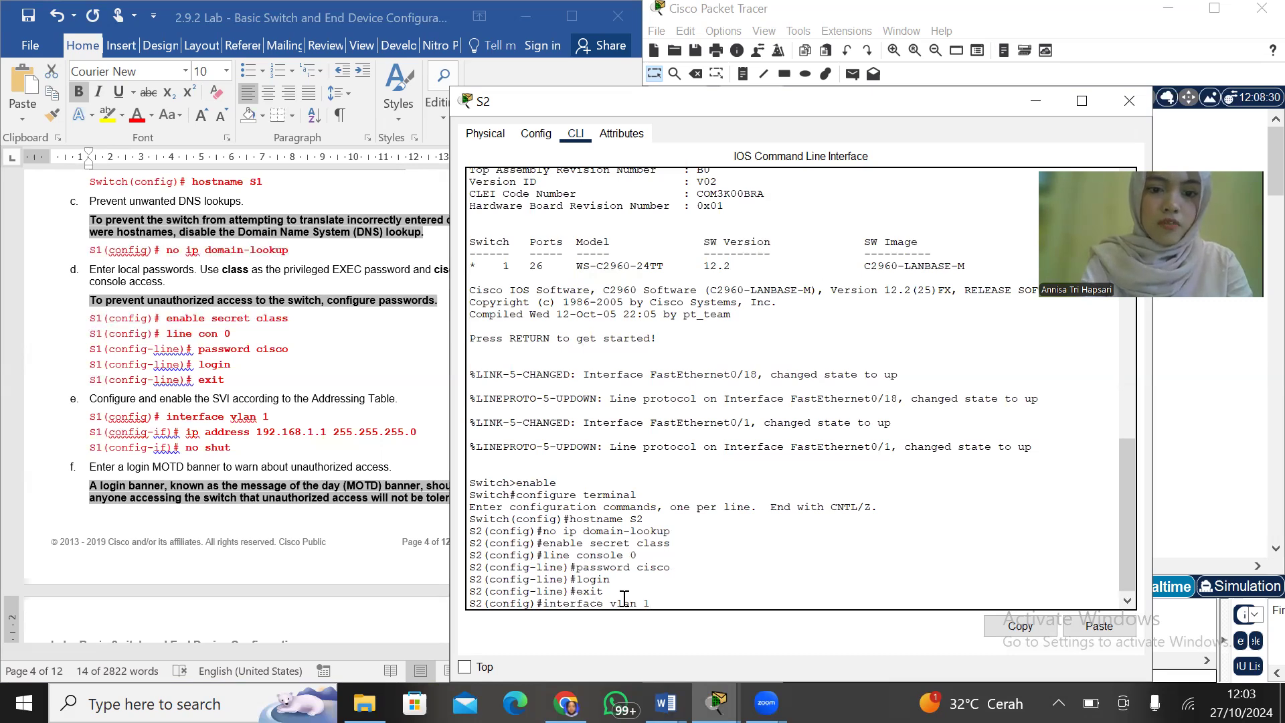
key("Return")
type("ip address")
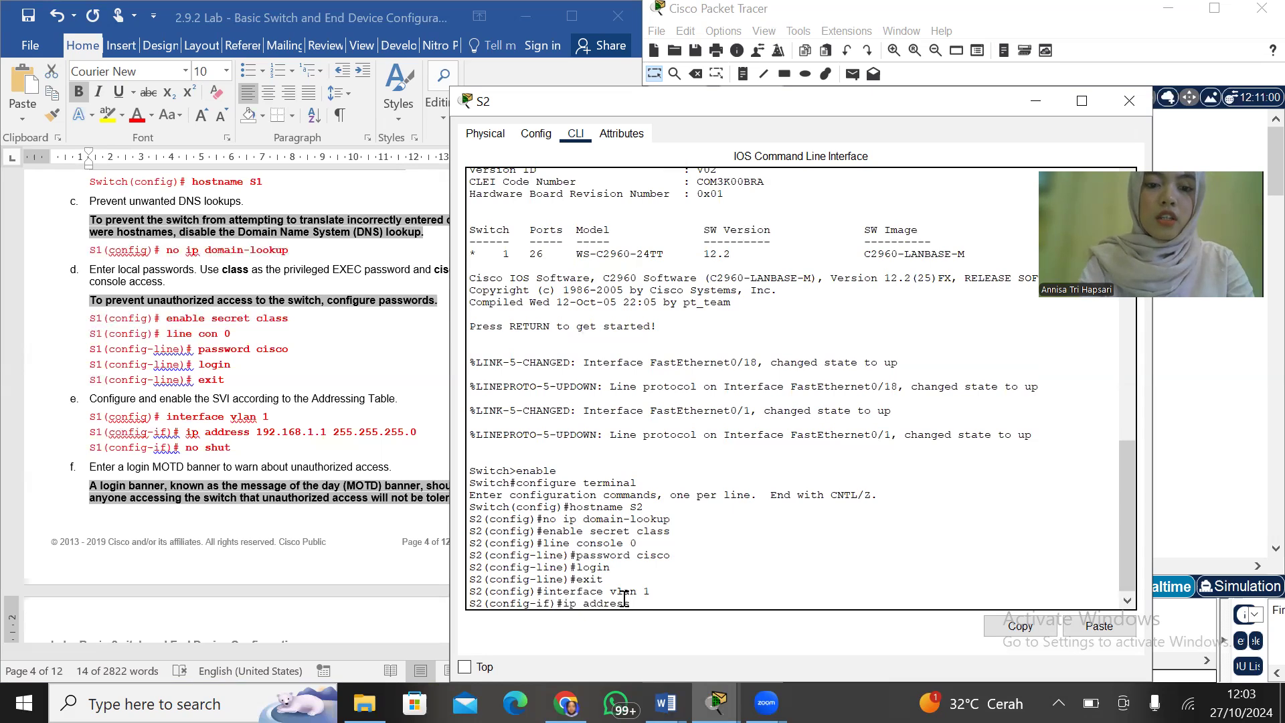
scroll(371, 498, "up", 10)
scroll(371, 498, "up", 15)
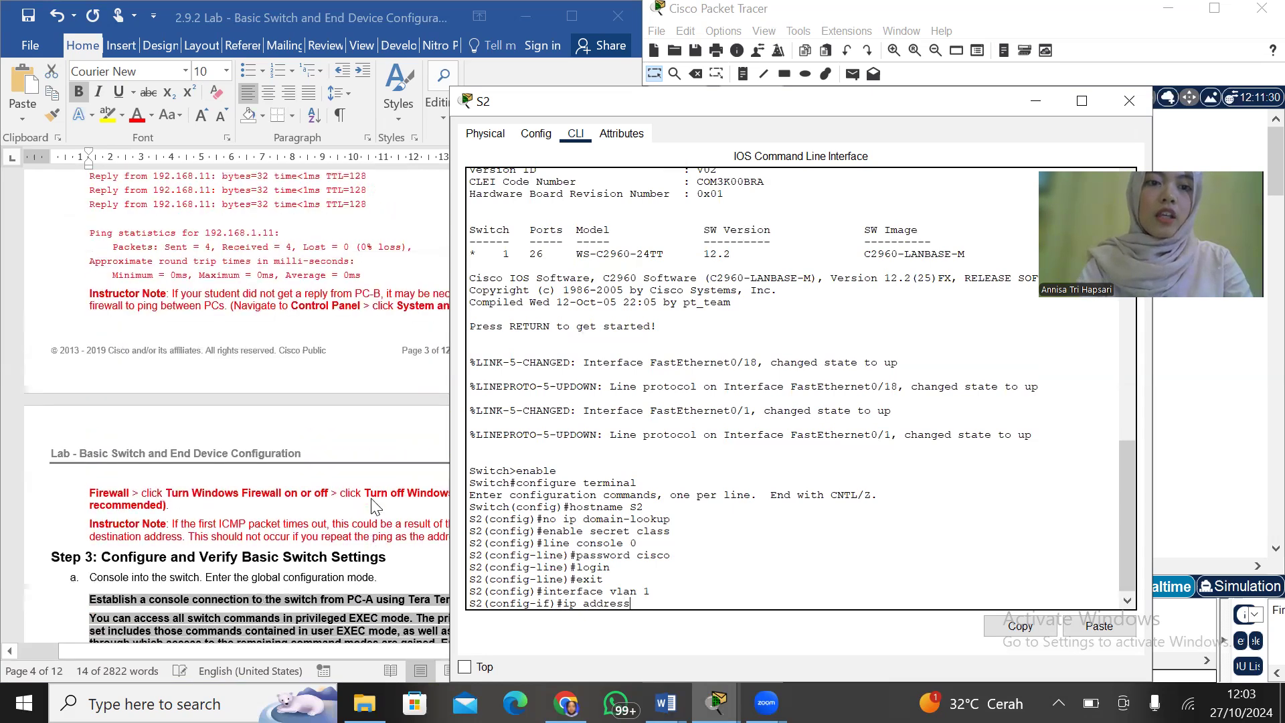
scroll(372, 507, "down", 1)
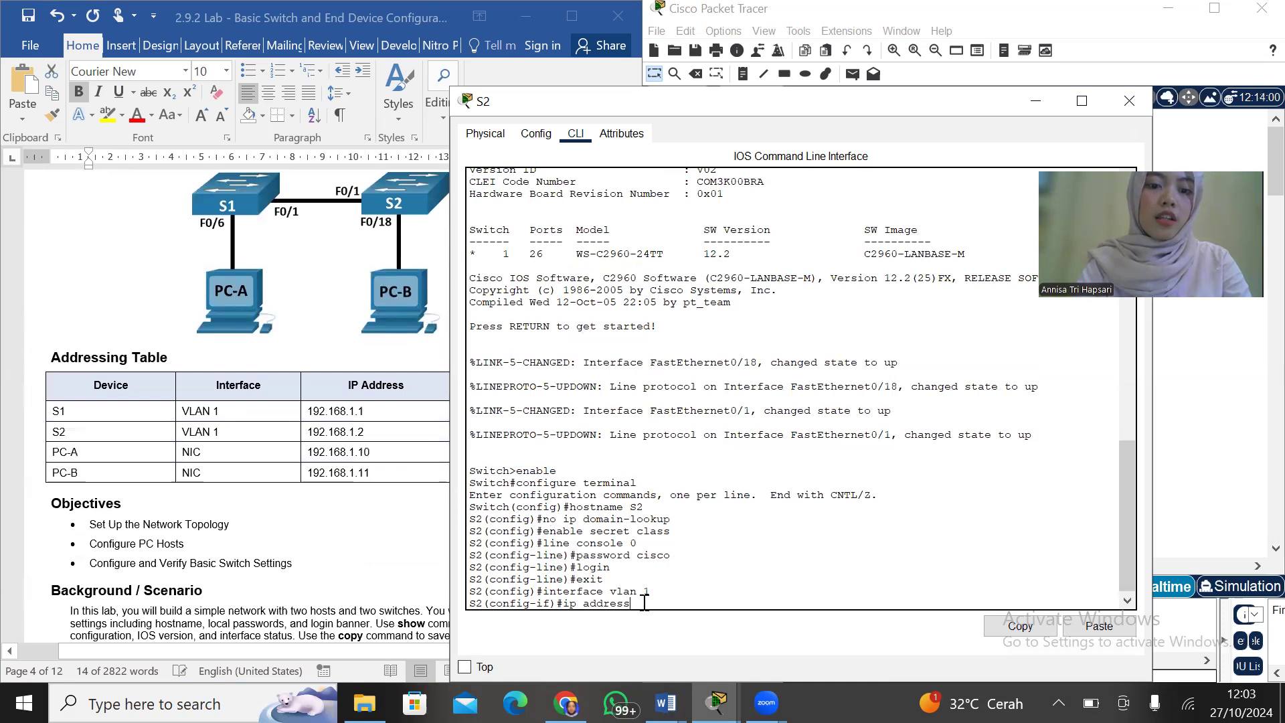
type("192.168.")
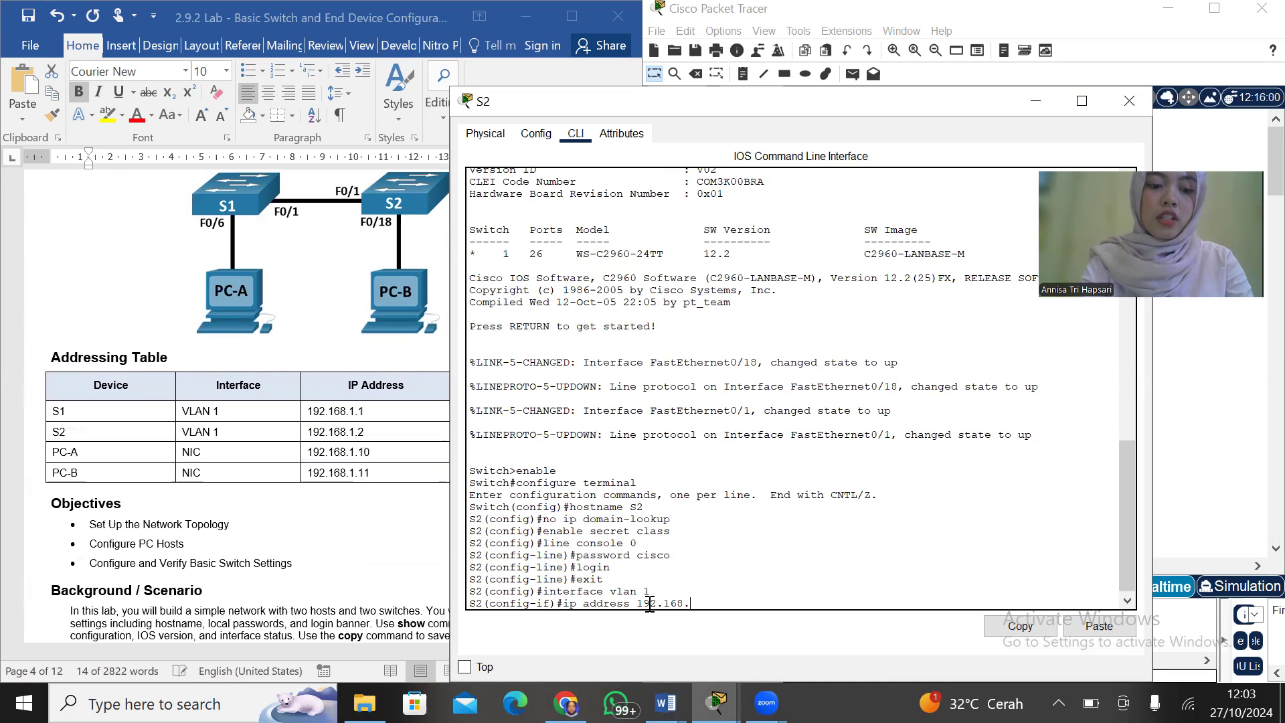
type("1.11 255.255")
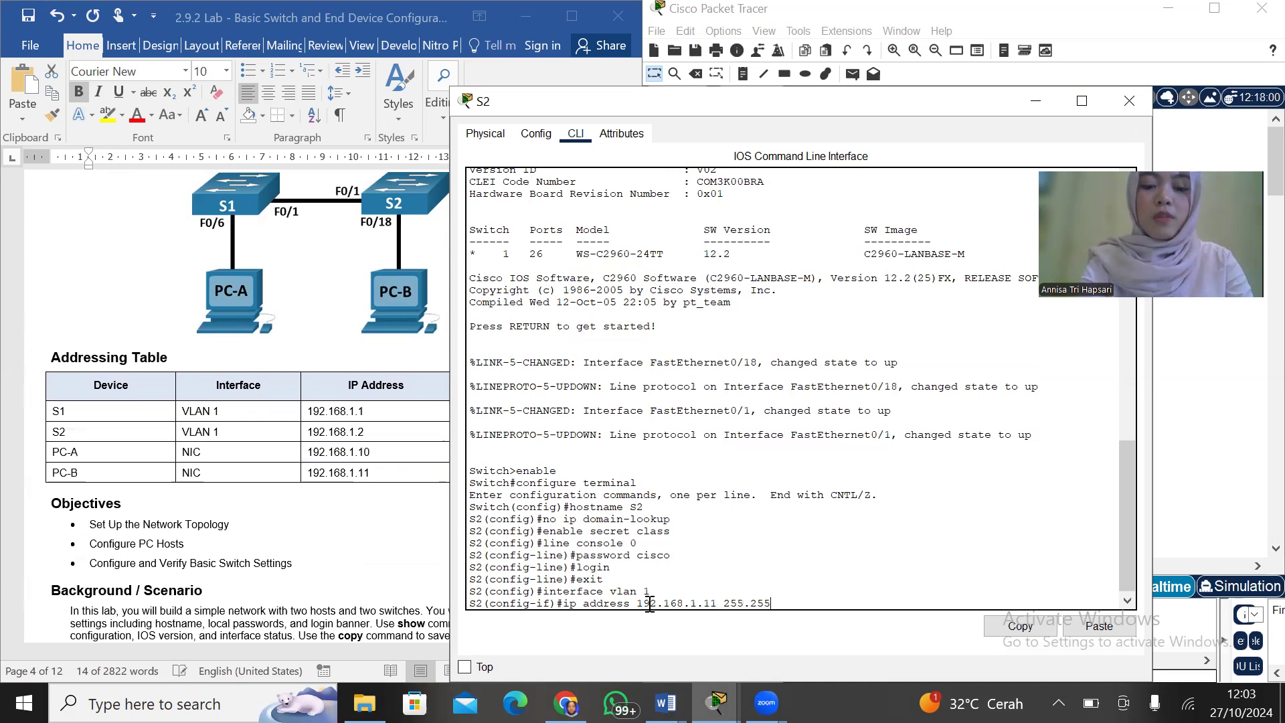
type(".255.")
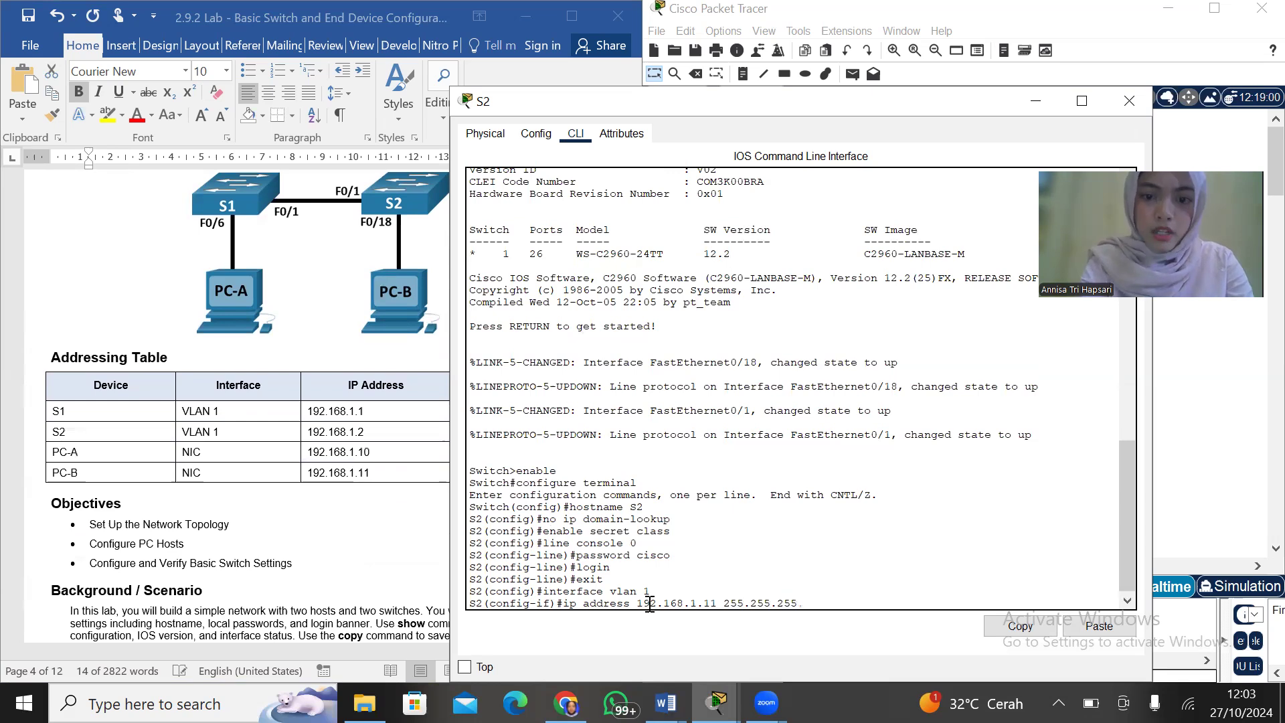
type("0")
key("Return")
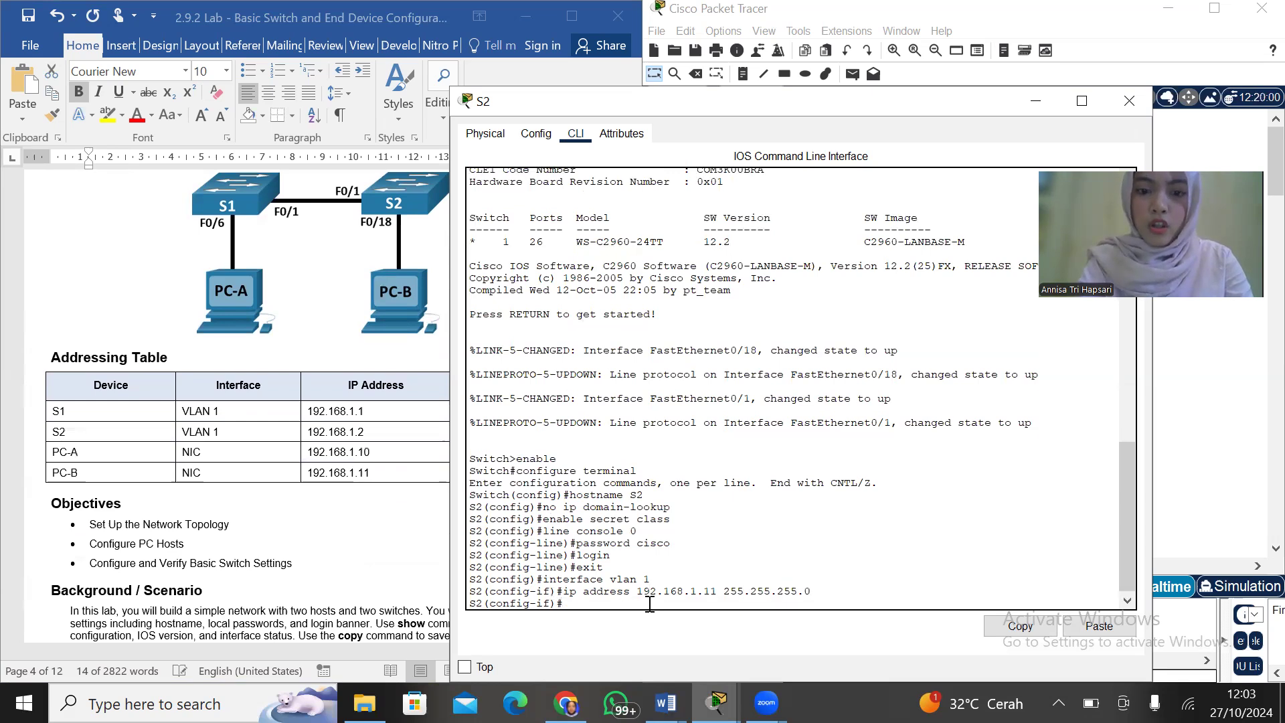
Enable S2's VLAN 1 interface with no shut, following the lab's SVI instructions
scroll(211, 483, "down", 20)
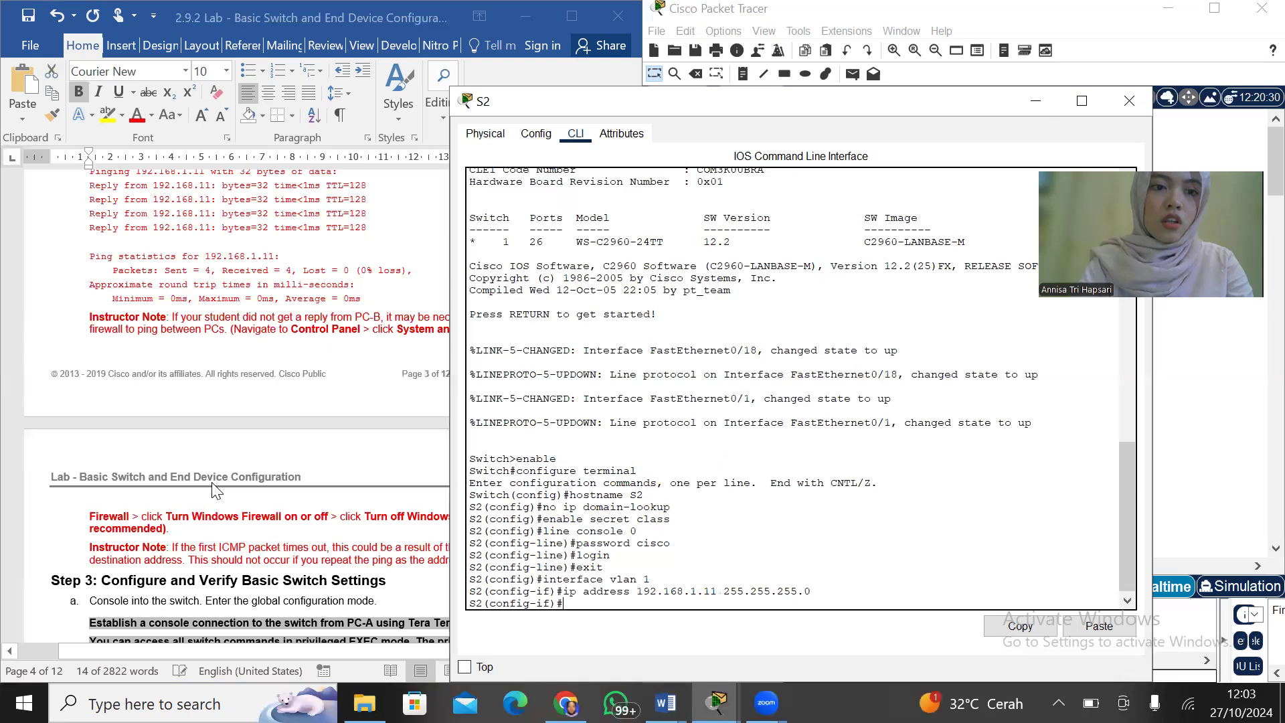
scroll(211, 482, "up", 3)
scroll(212, 490, "down", 10)
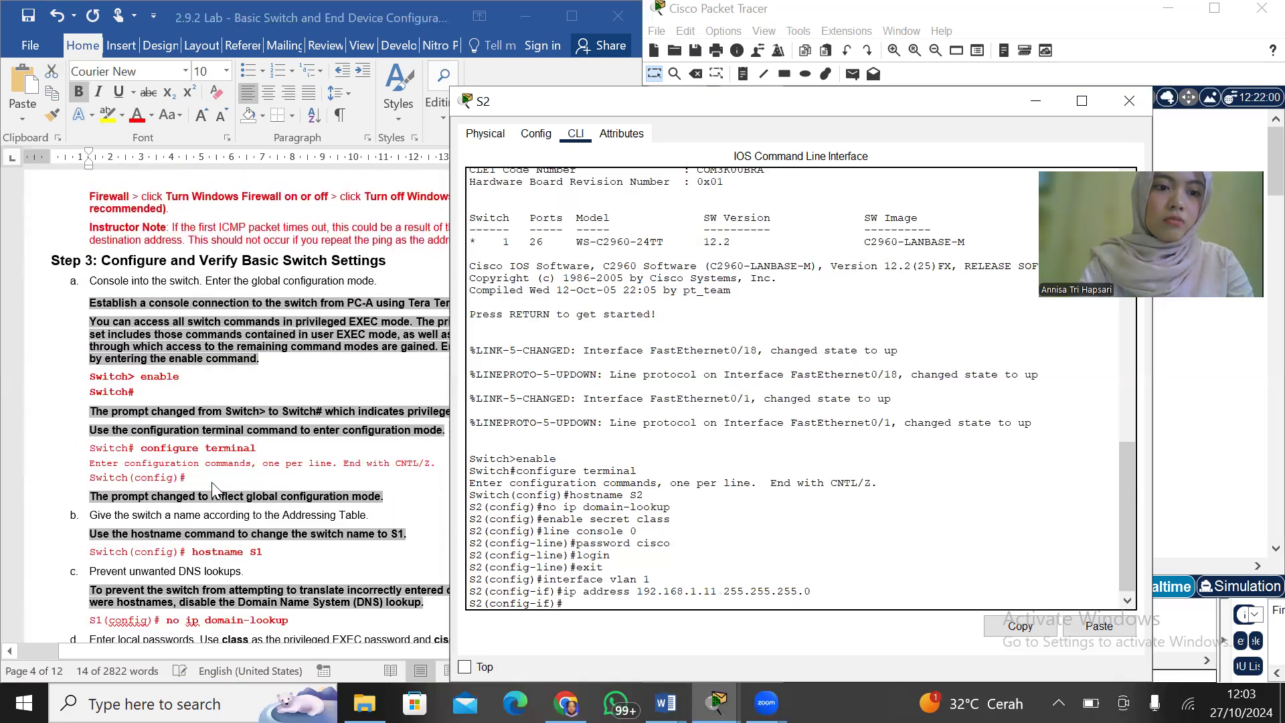
scroll(213, 490, "down", 3)
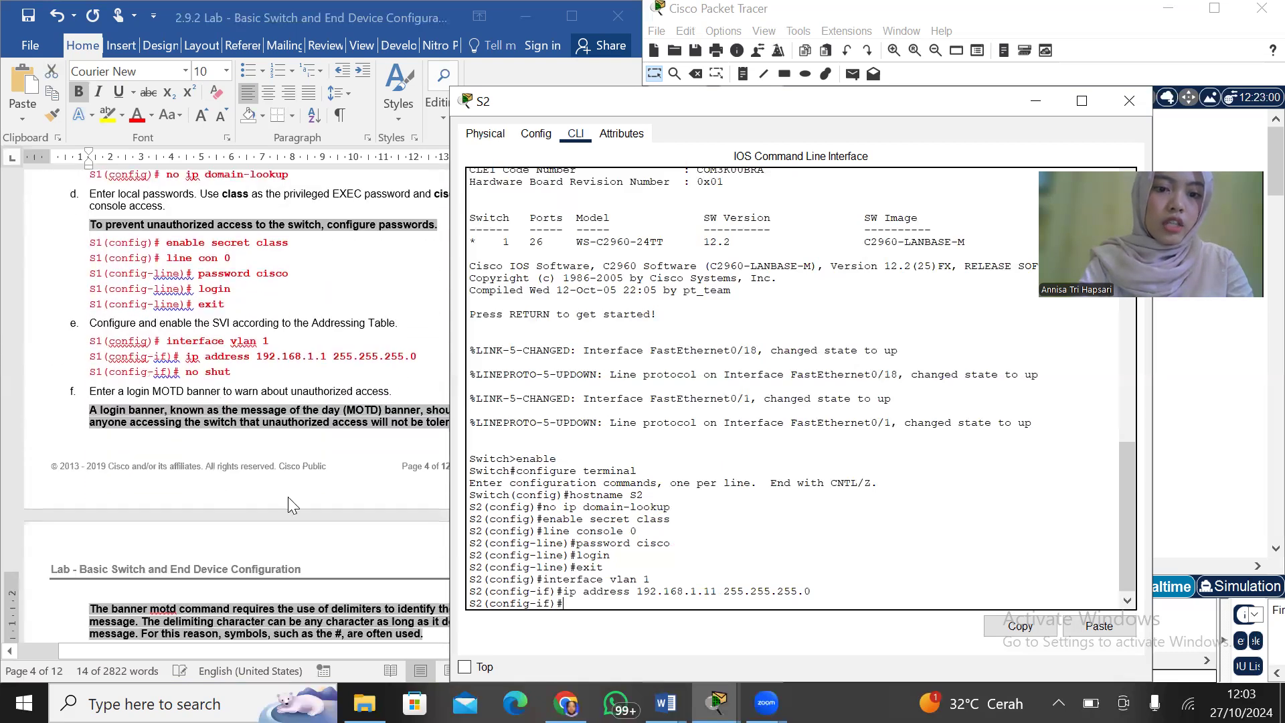
type("no shut")
key("Return")
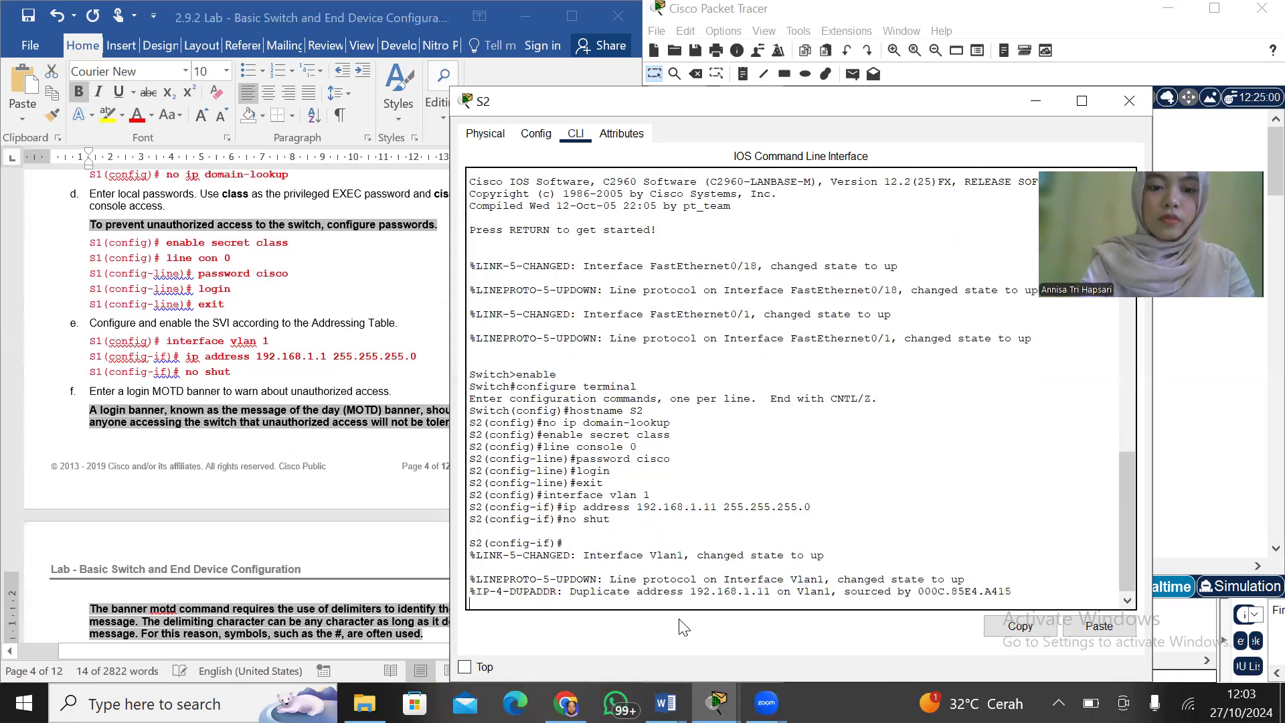
key("Return")
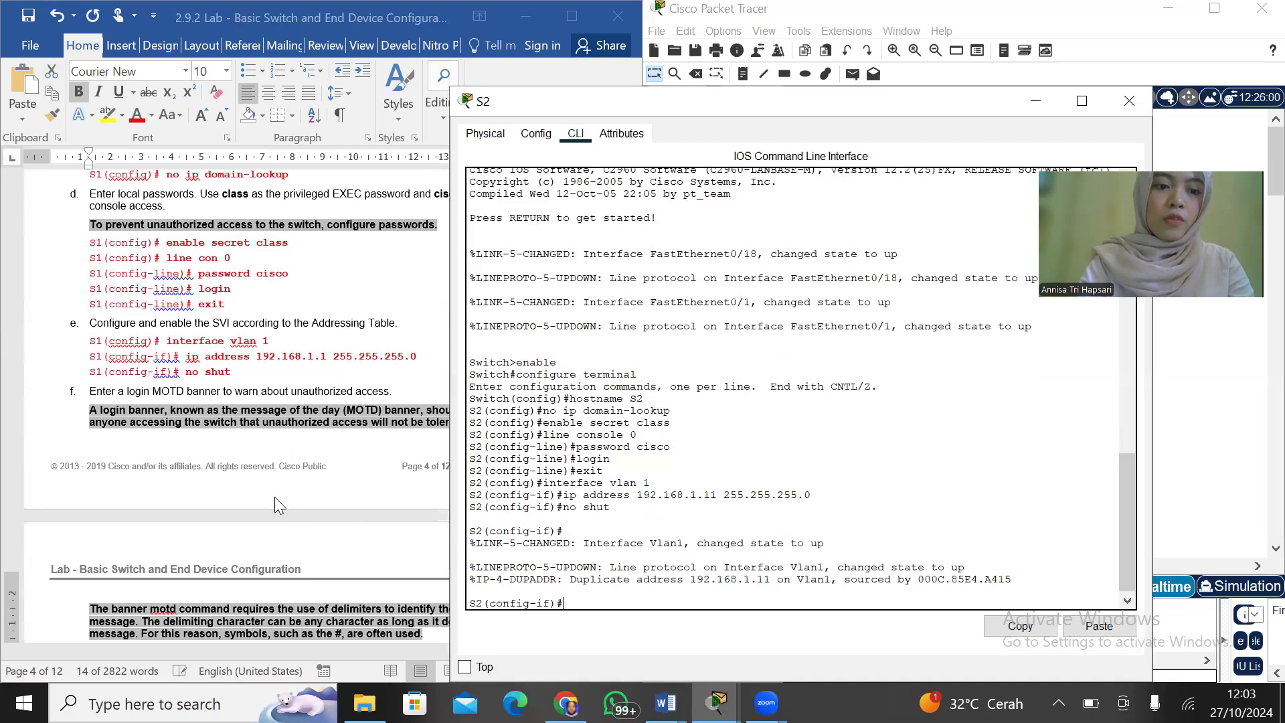
Begin a banner motd command on S2 with # as the delimiting character
scroll(275, 497, "down", 2)
scroll(274, 497, "down", 6)
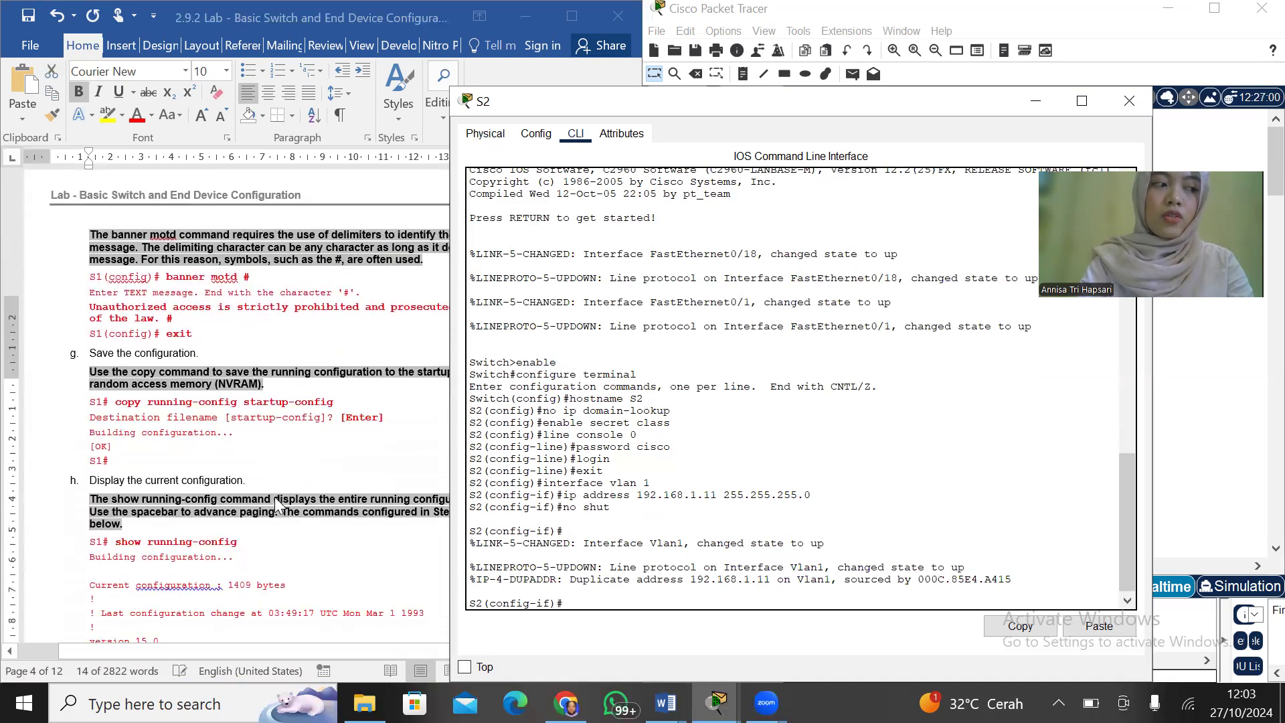
type("banner")
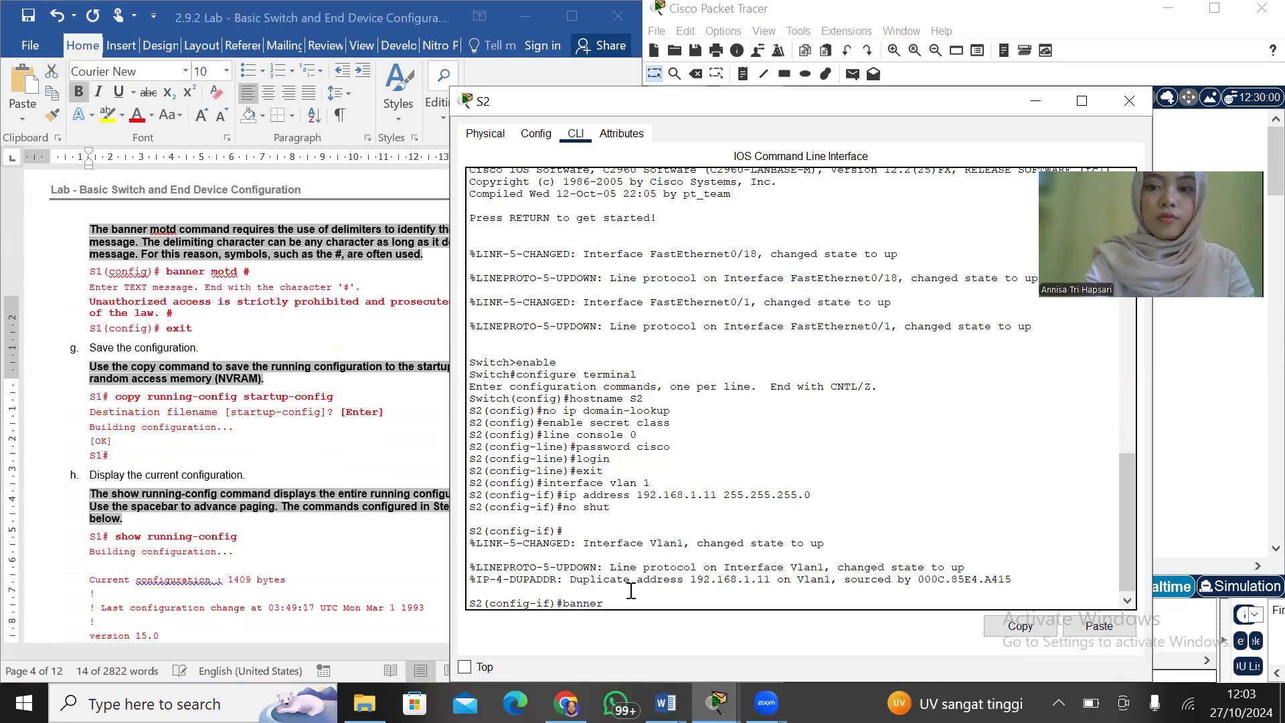
type(" motd")
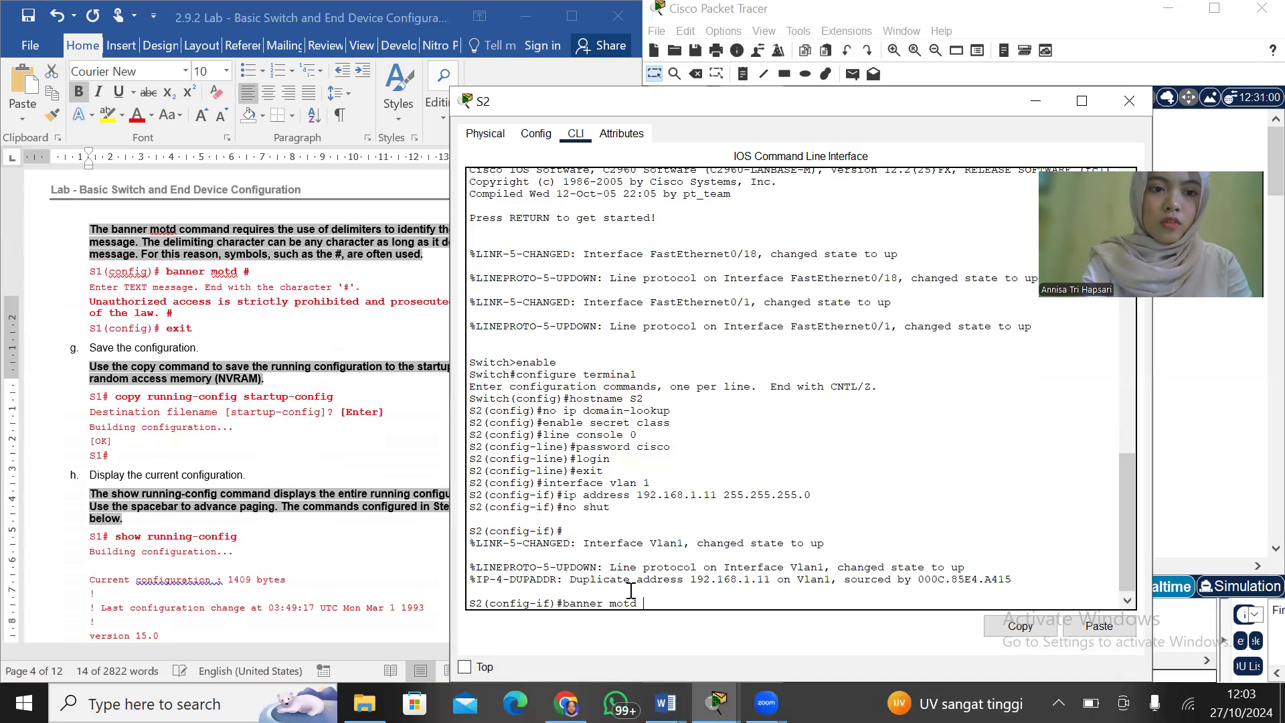
type(" #")
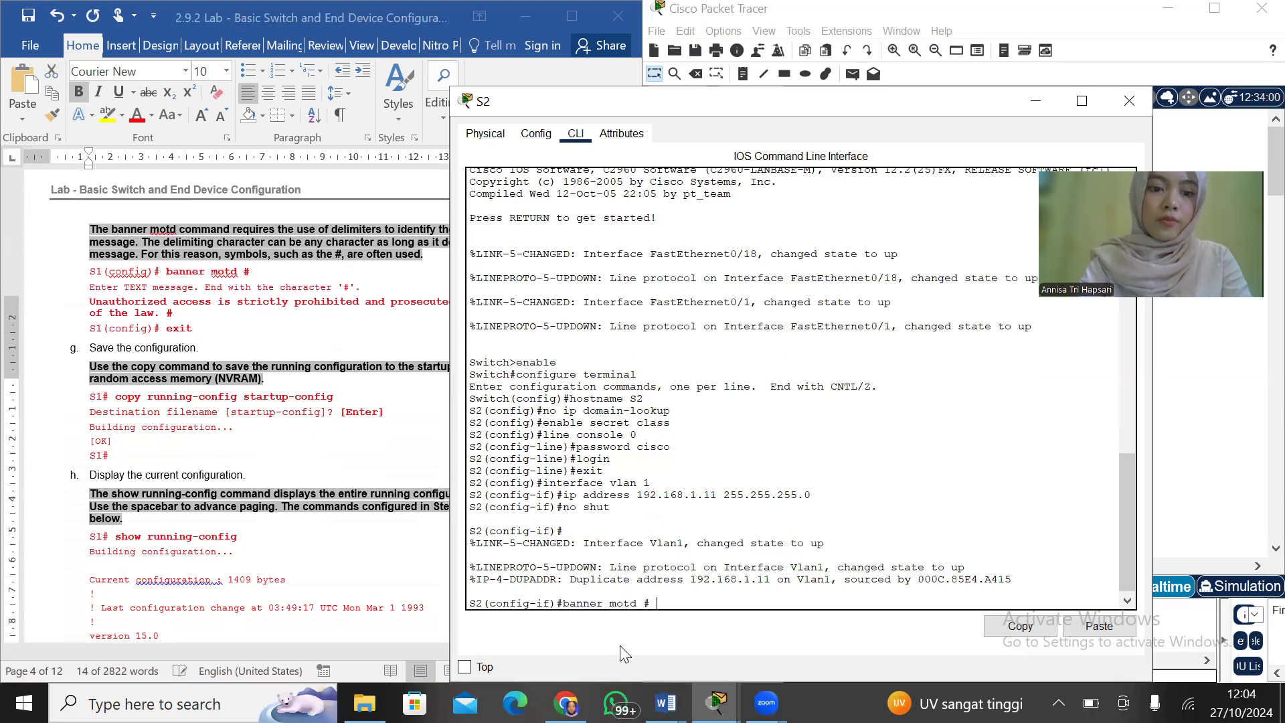
Open the Windows On-Screen Keyboard for entering quotation marks
left_click(227, 704)
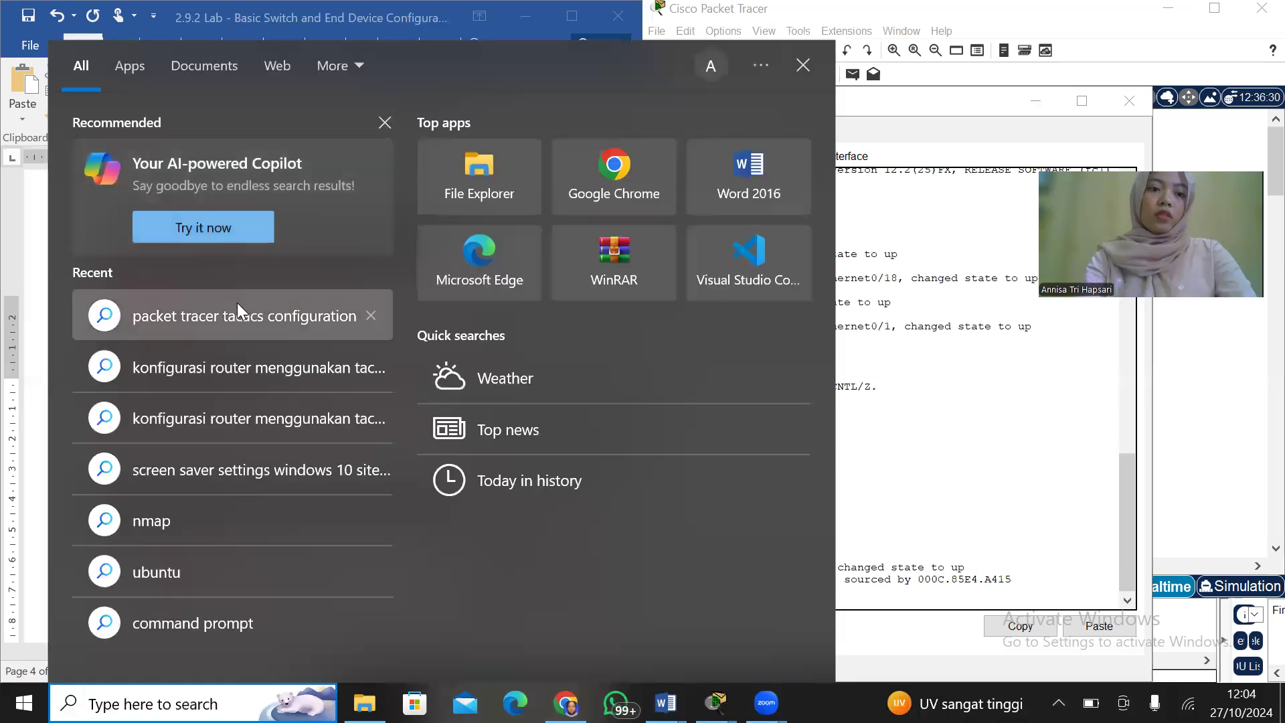
type("on")
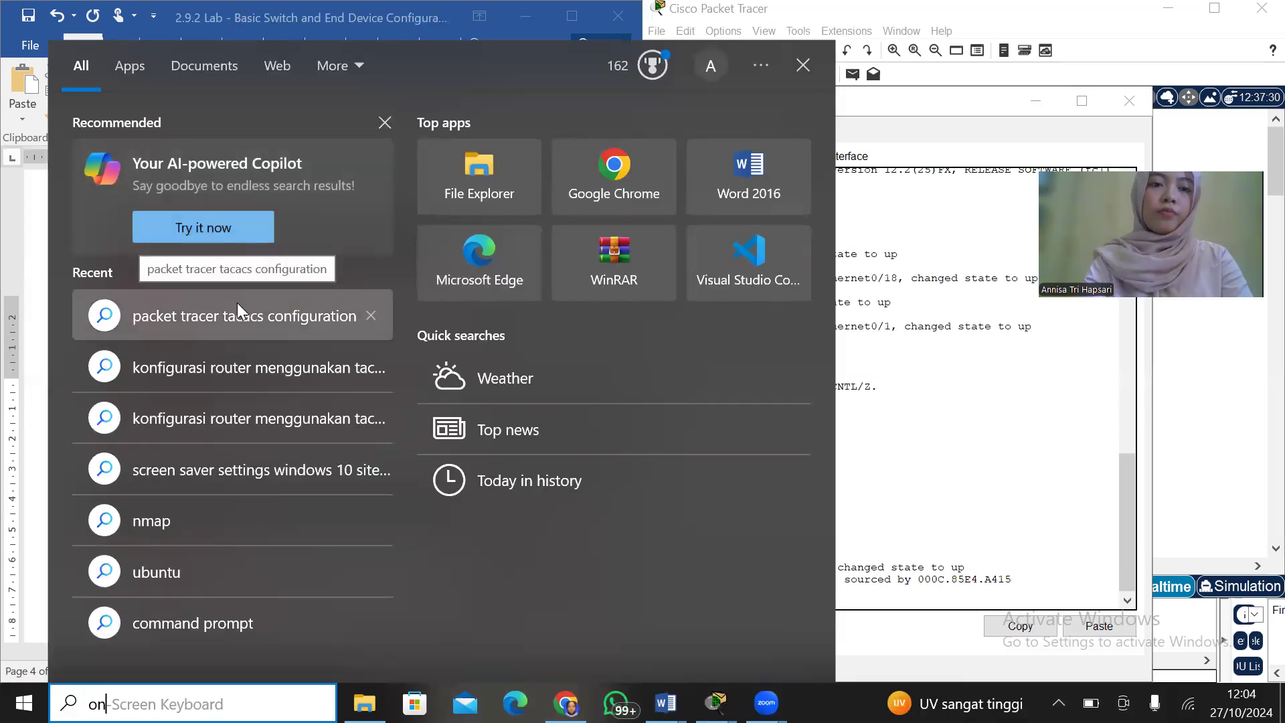
key("Return")
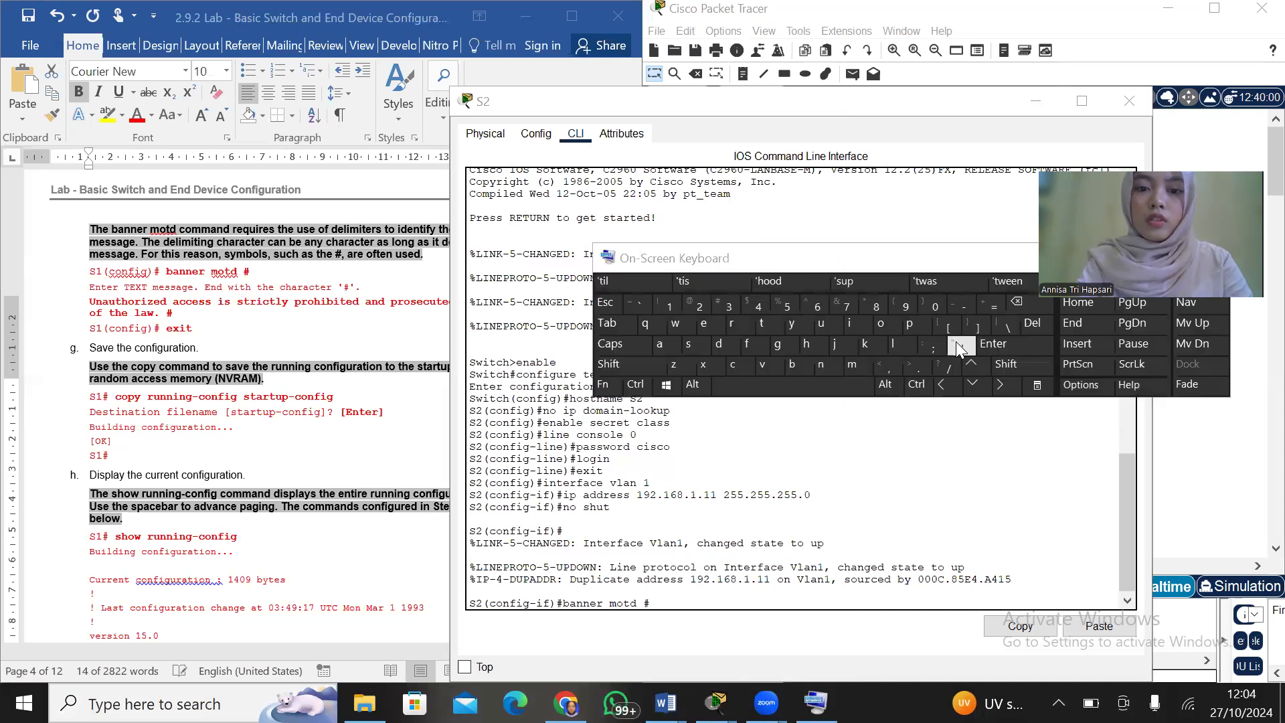
Complete S2's login banner with 'Unauthorized access is strictly prohibited and prosecuted to the full extent of the law' in single quotes and end the message
left_click(684, 597)
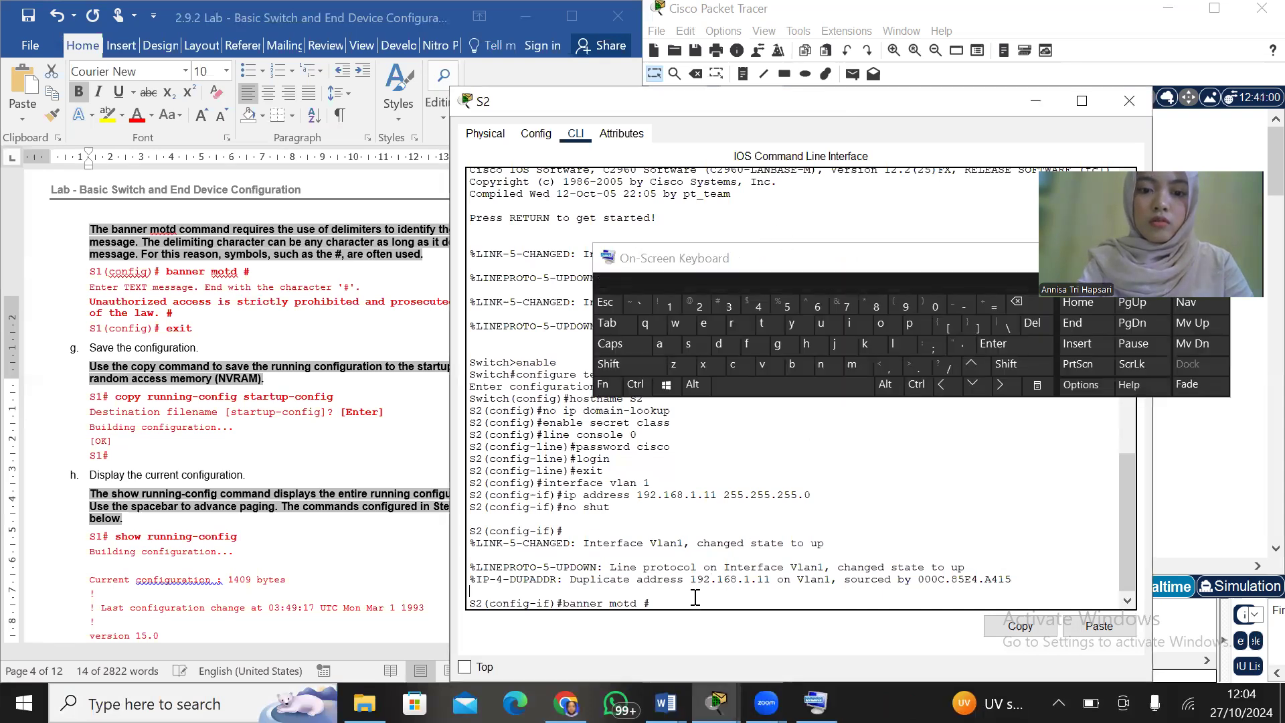
left_click(969, 346)
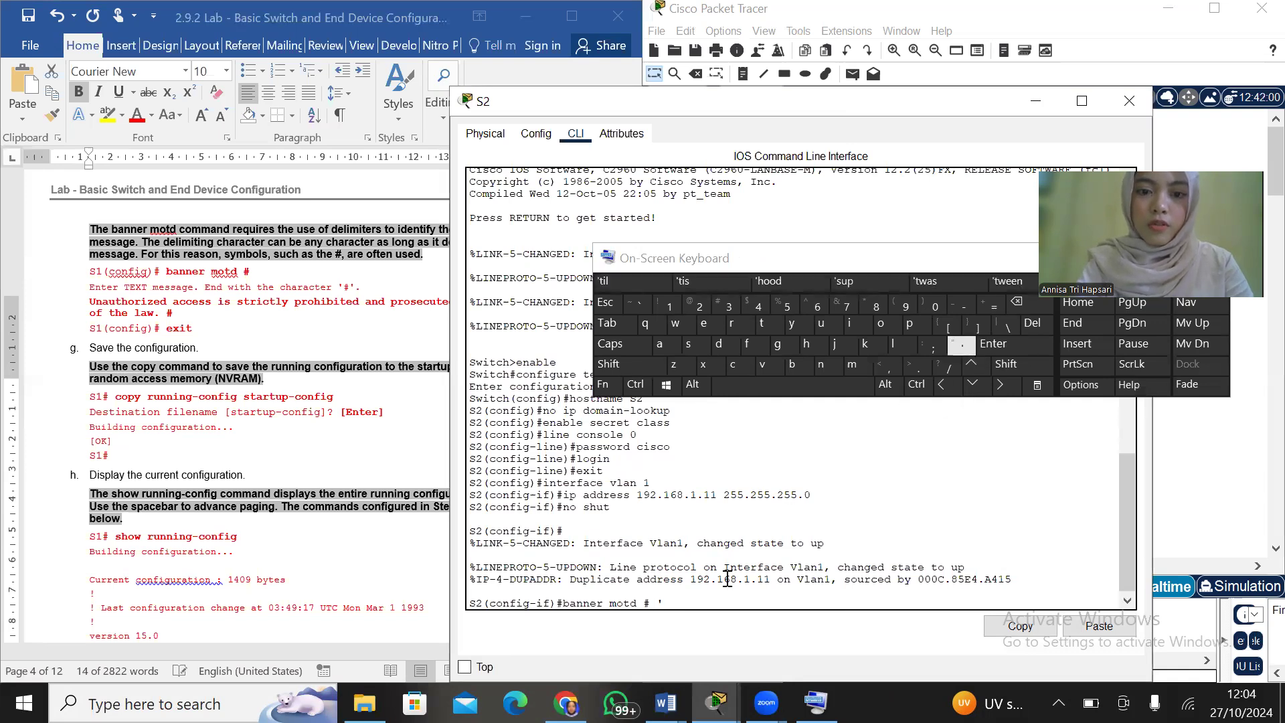
right_click(671, 600)
left_click(695, 633)
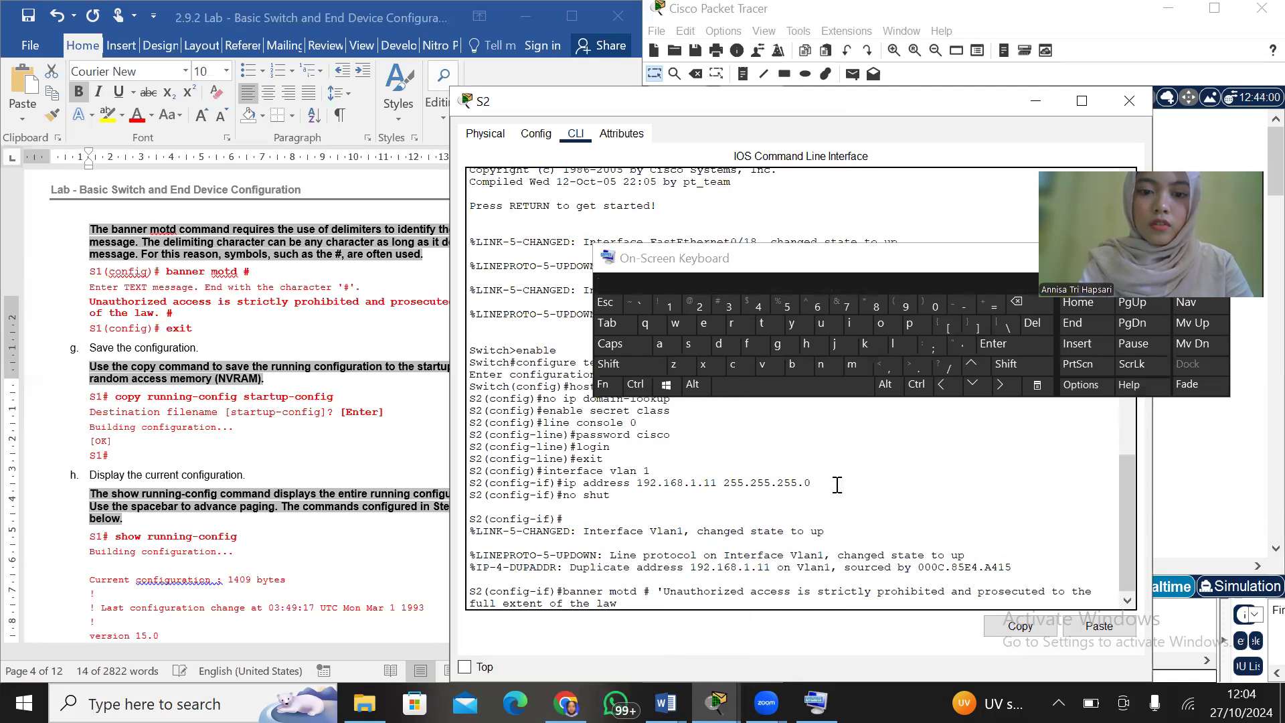
left_click(952, 339)
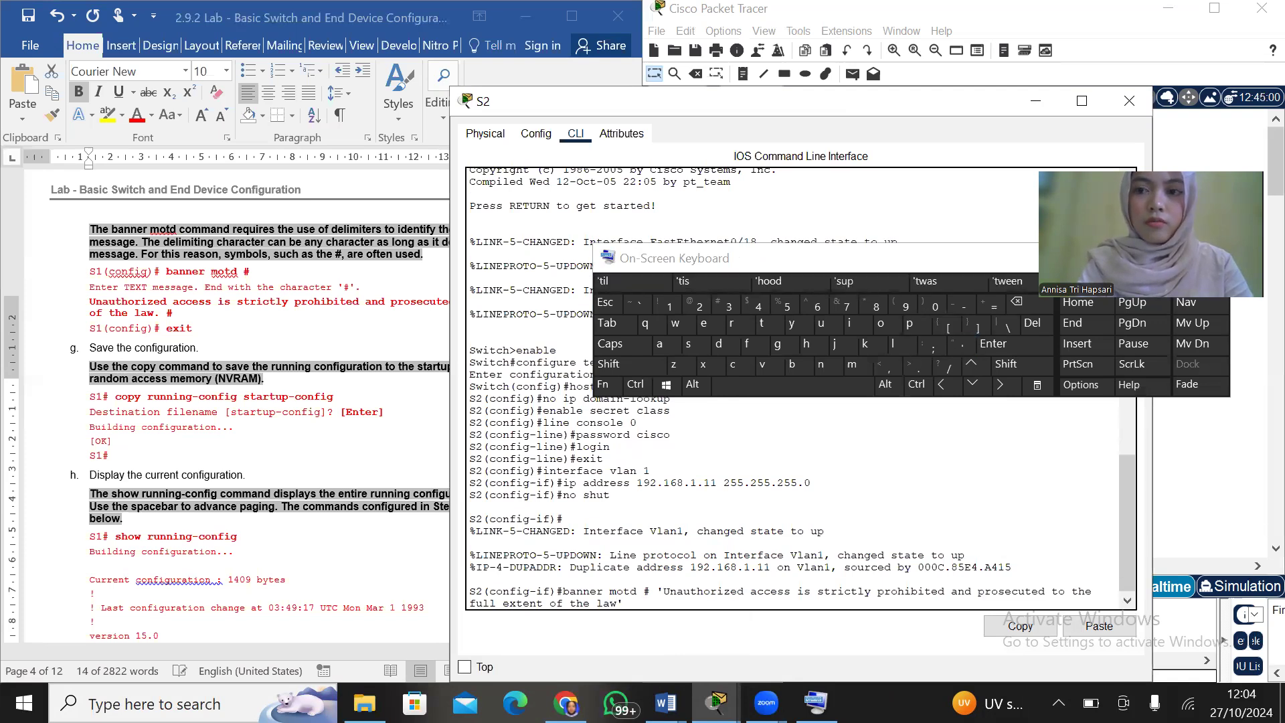
left_click(828, 429)
key("Return")
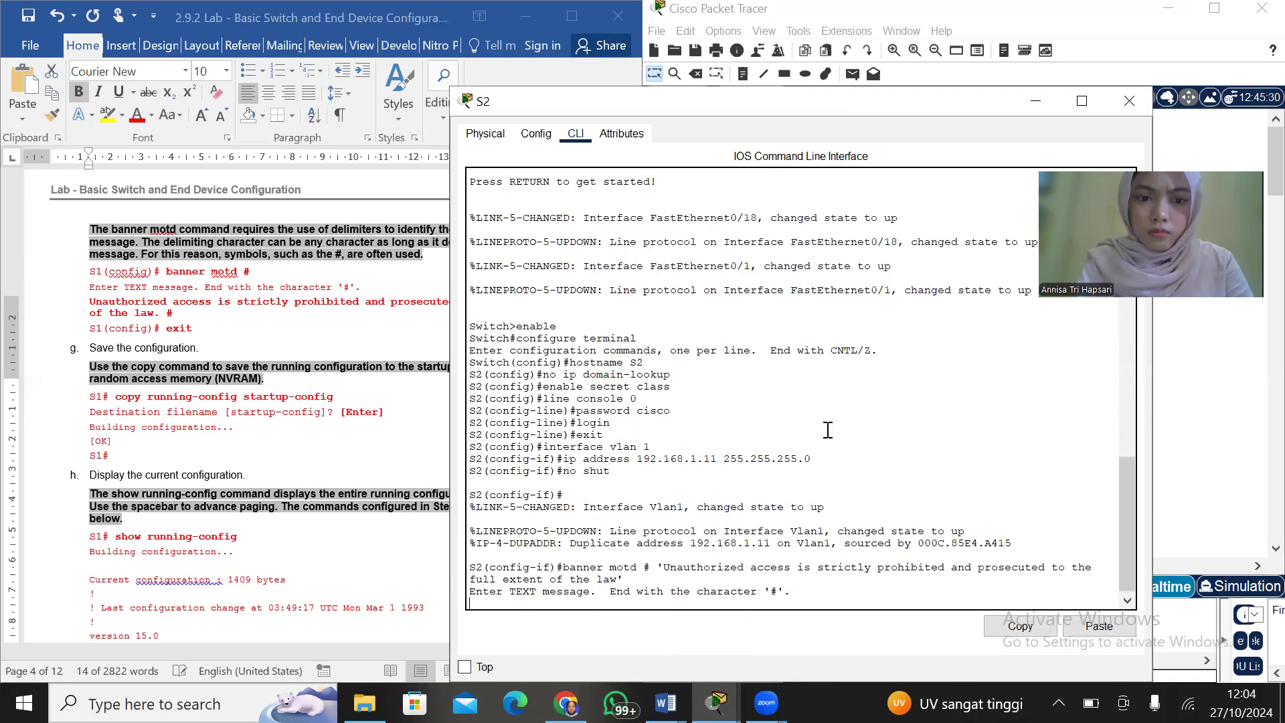
key("Return")
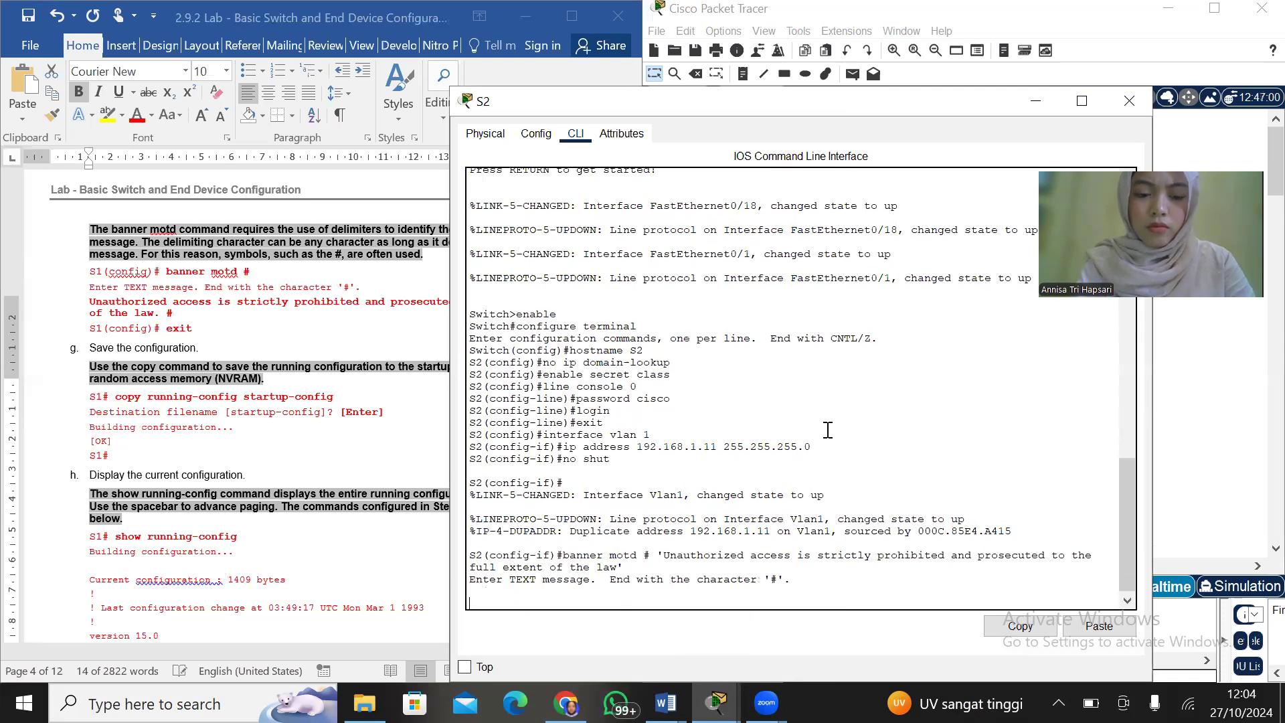
key("Return")
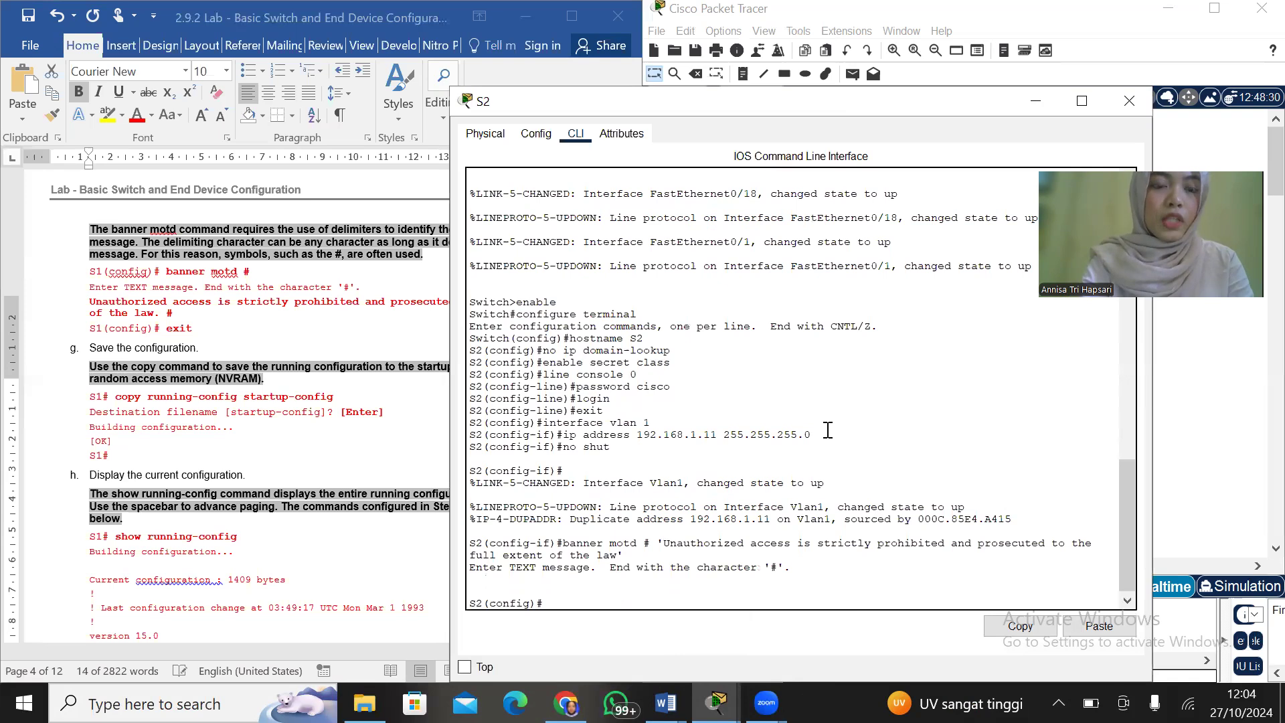
Exit global configuration mode and save S2's settings with copy running-config startup-config, accepting the default destination filename
type("exit")
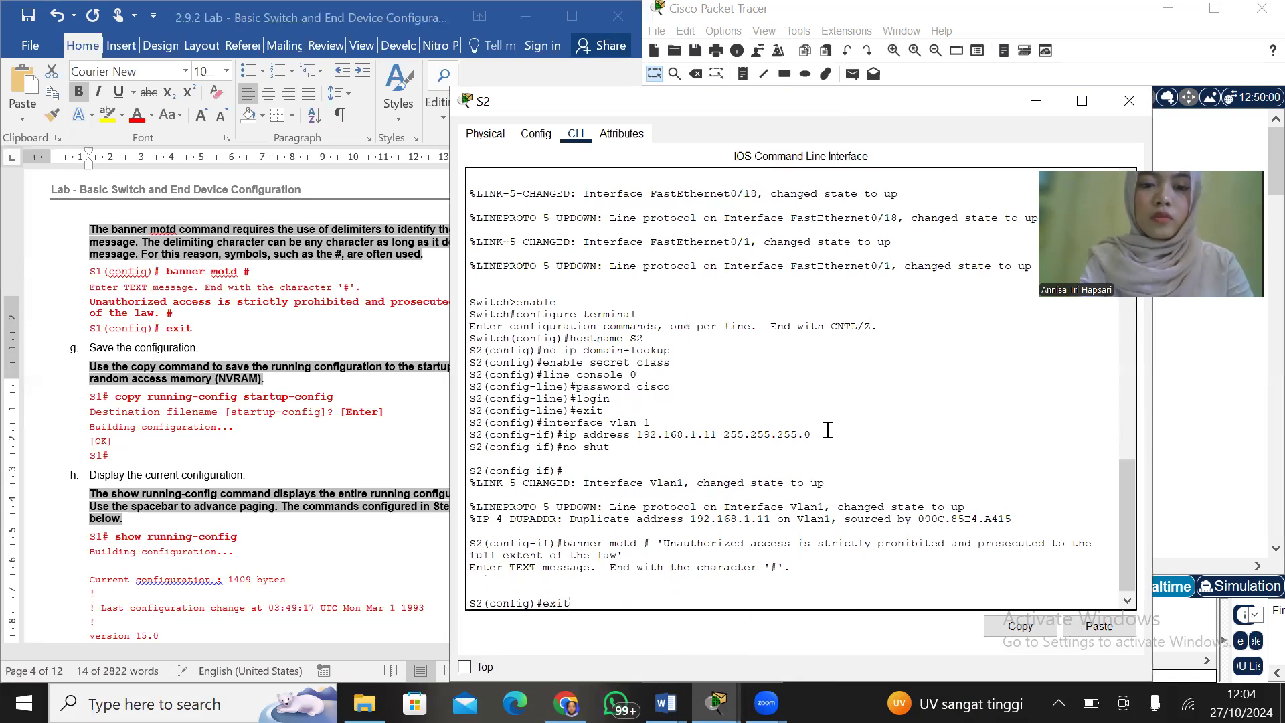
key("Return")
key("Return")
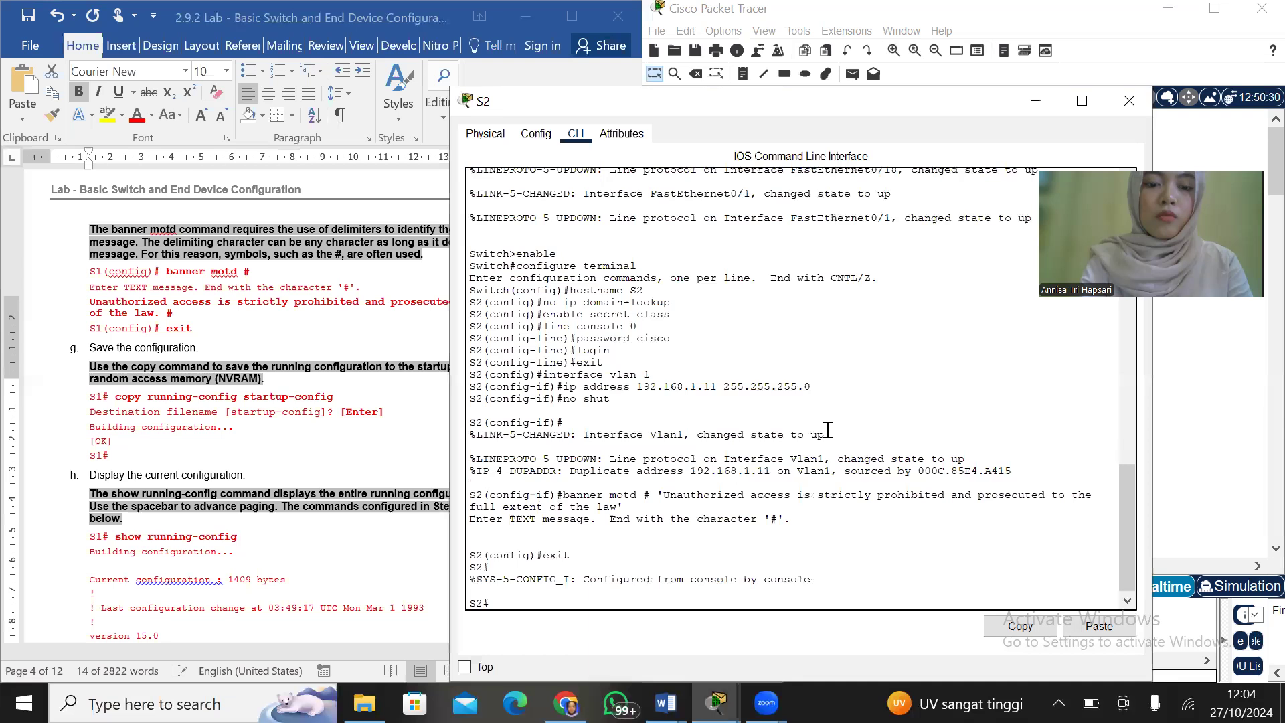
type("copy running")
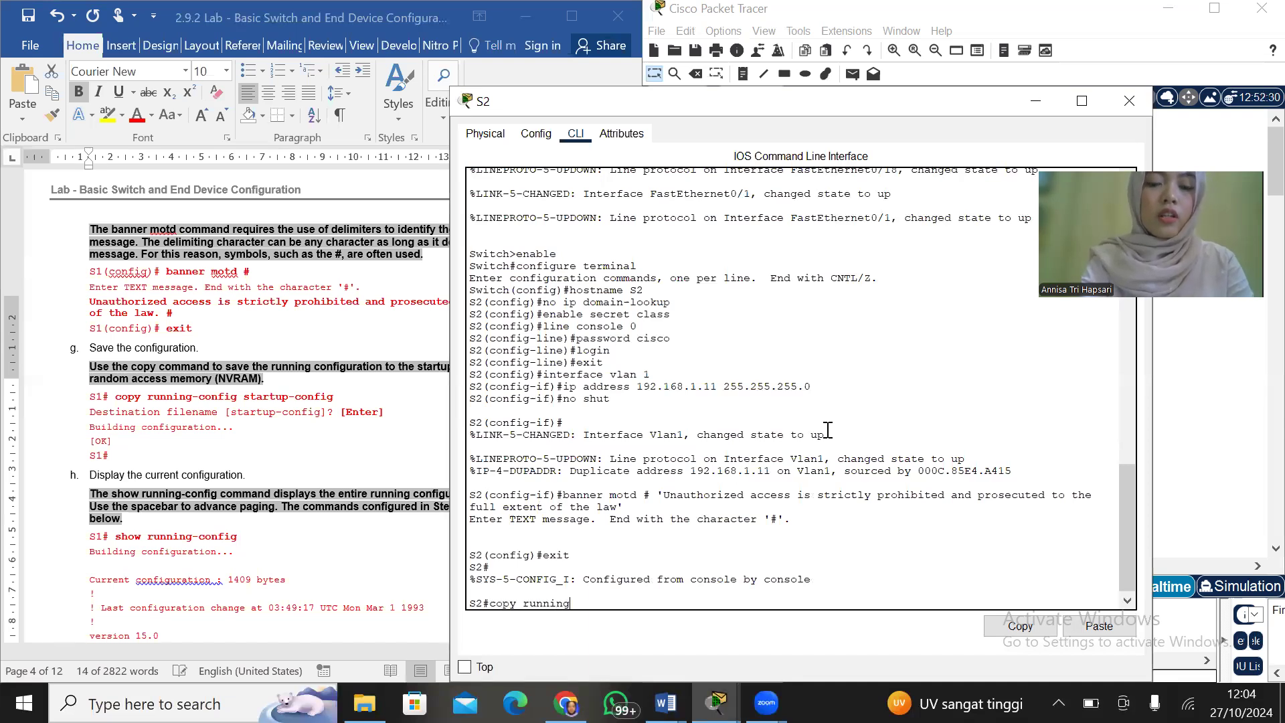
type("-config startup-config")
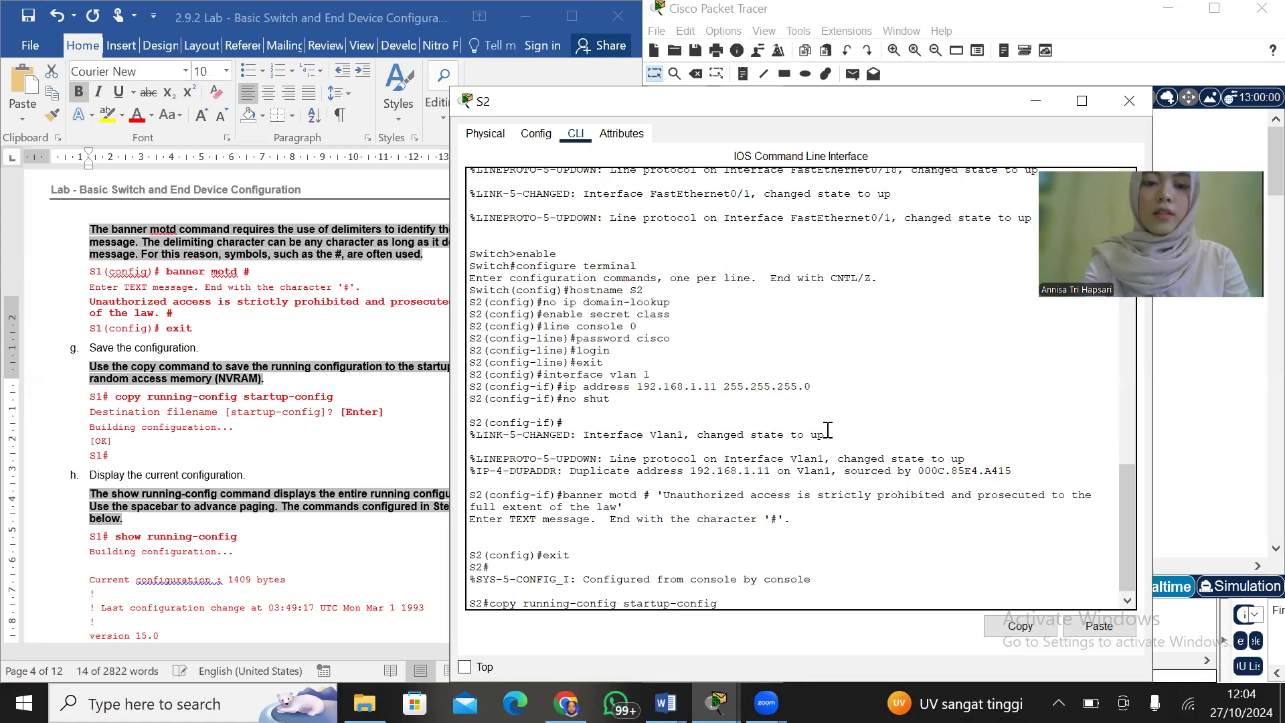
key("Return")
key("Return")
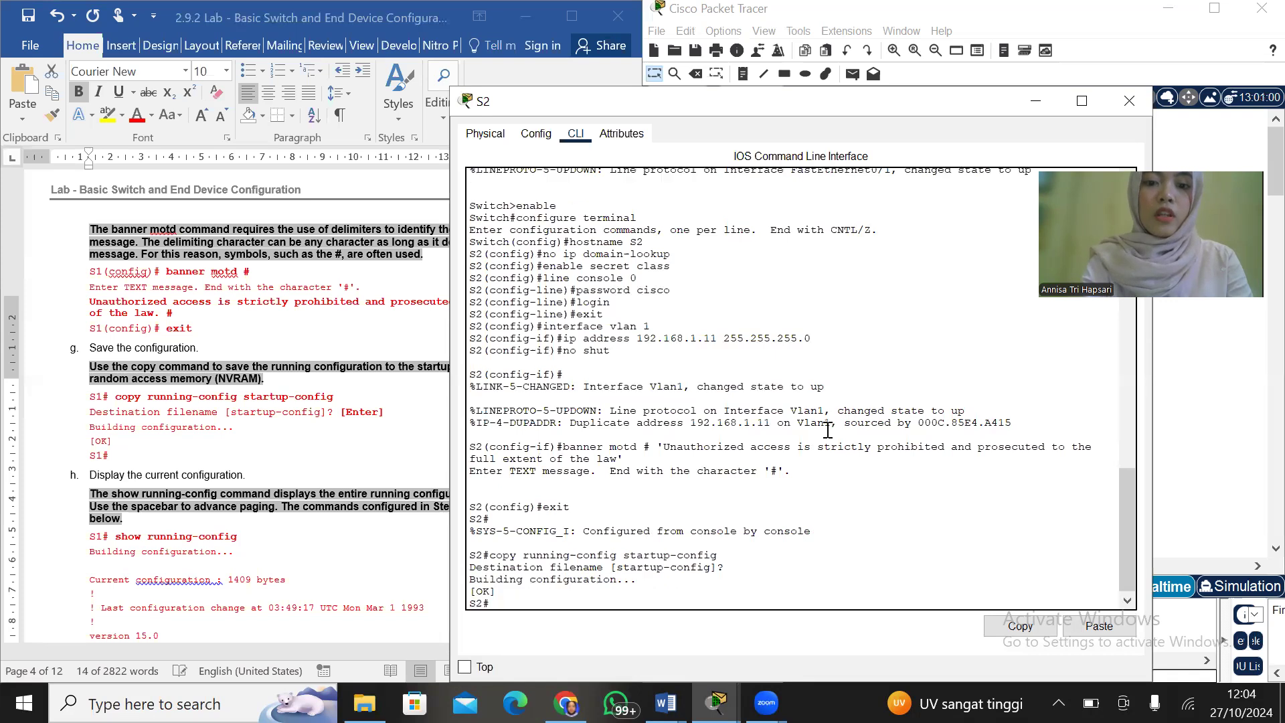
Exit S2's privileged EXEC session and restart the console session up to its password prompt
key("Return")
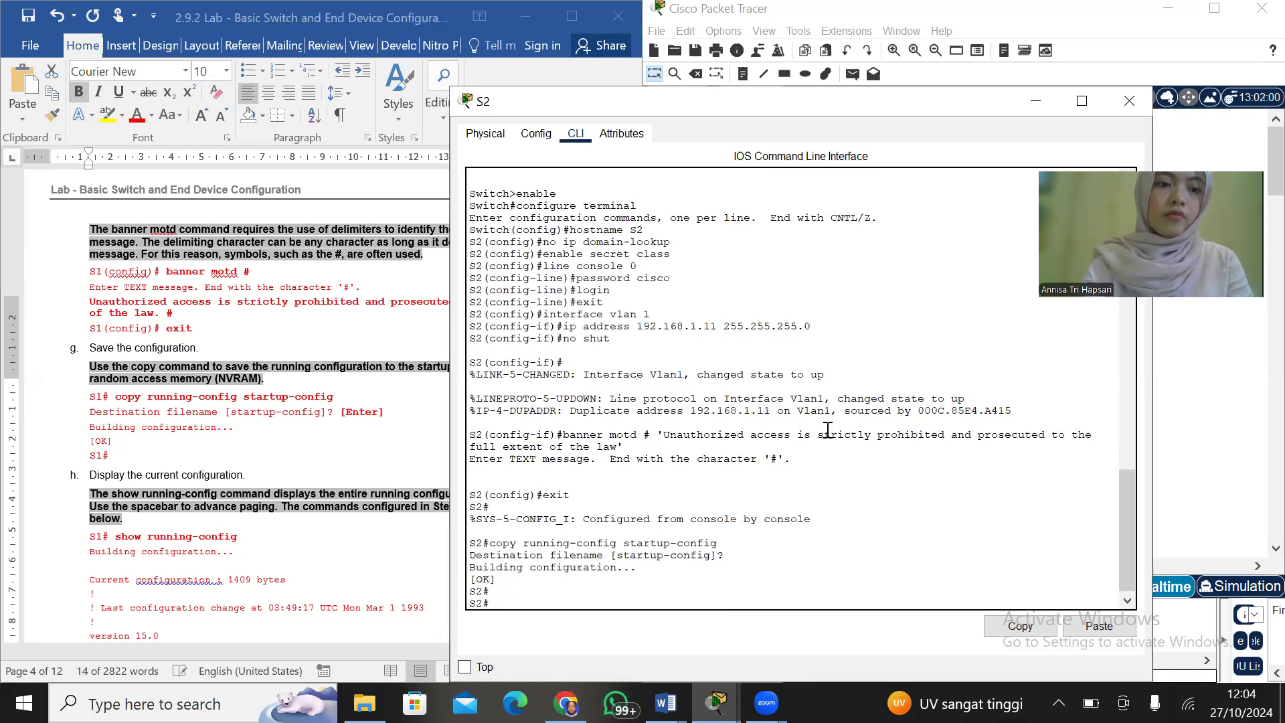
type("exit")
key("Return")
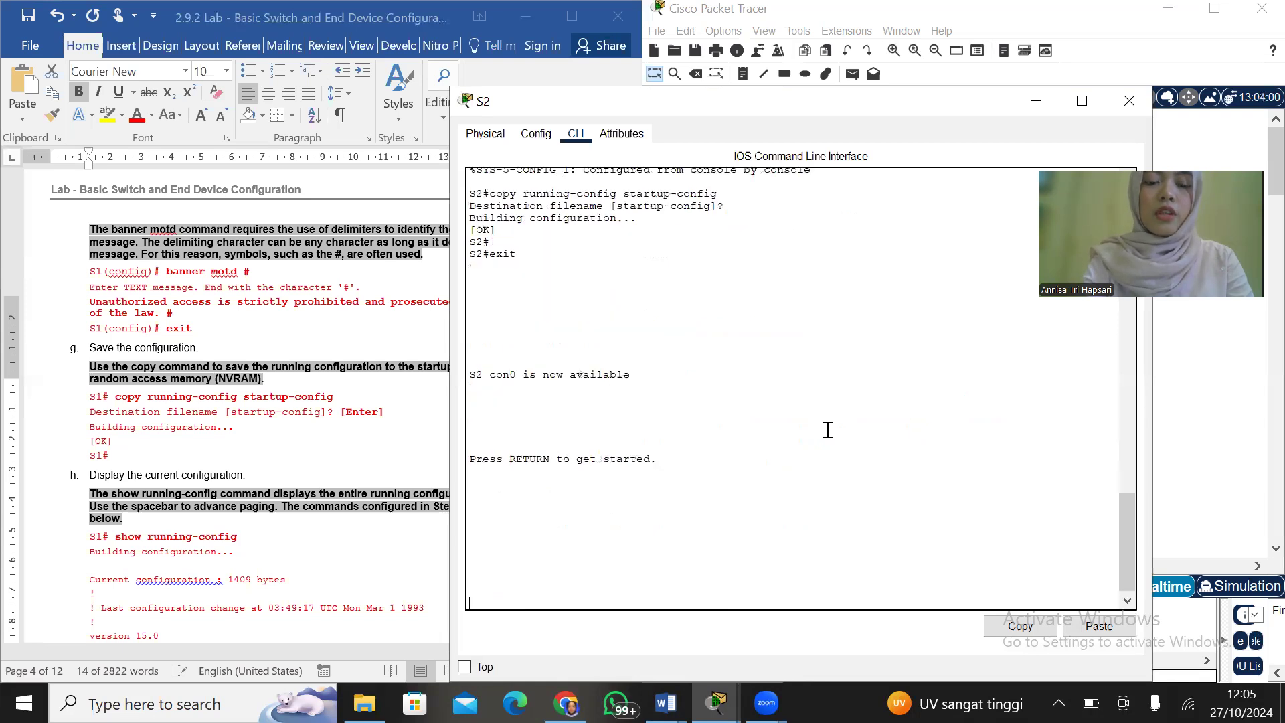
key("Return")
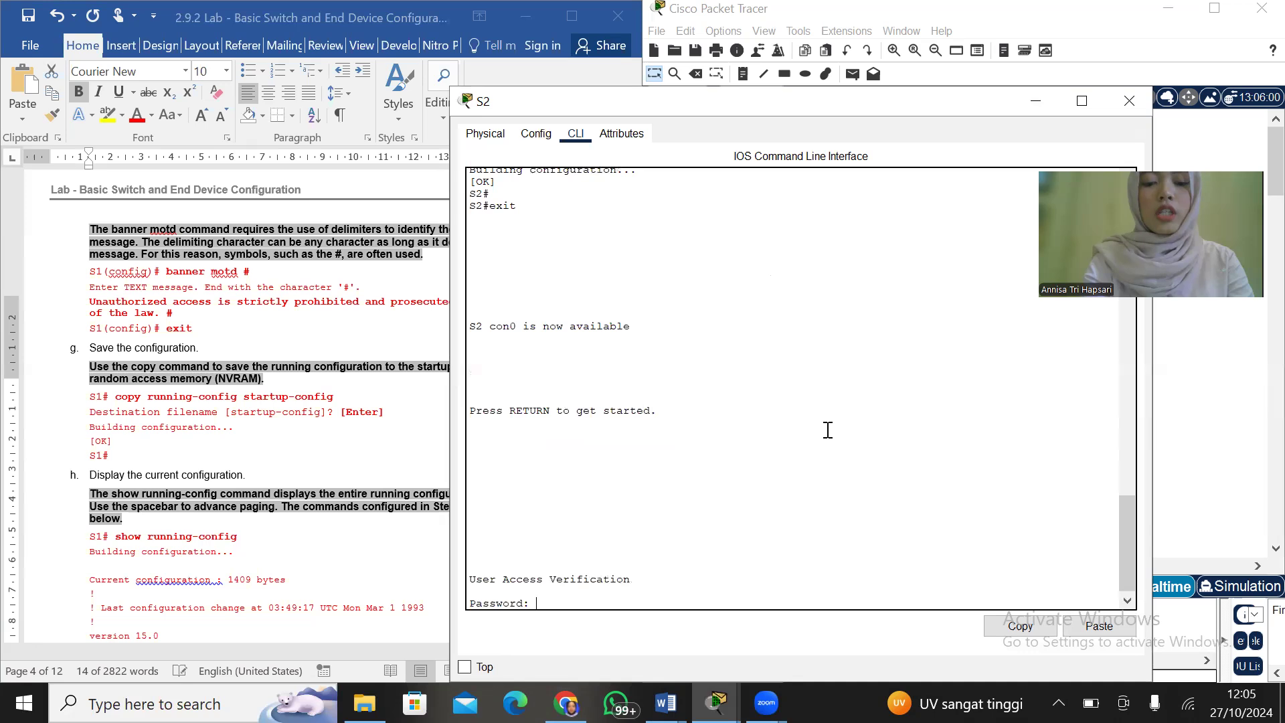
Log in to S2 with the console password and enter privileged EXEC mode using enable and the privileged EXEC password
key("Return")
type("enable")
key("Return")
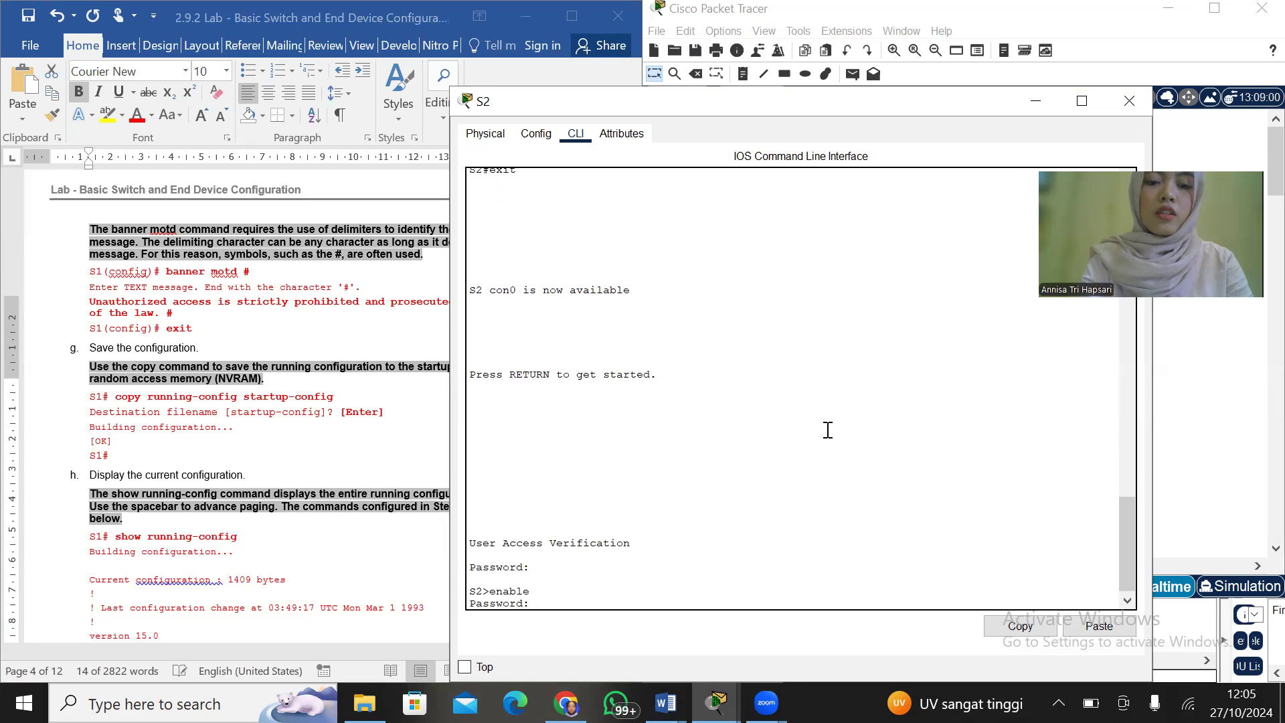
key("Return")
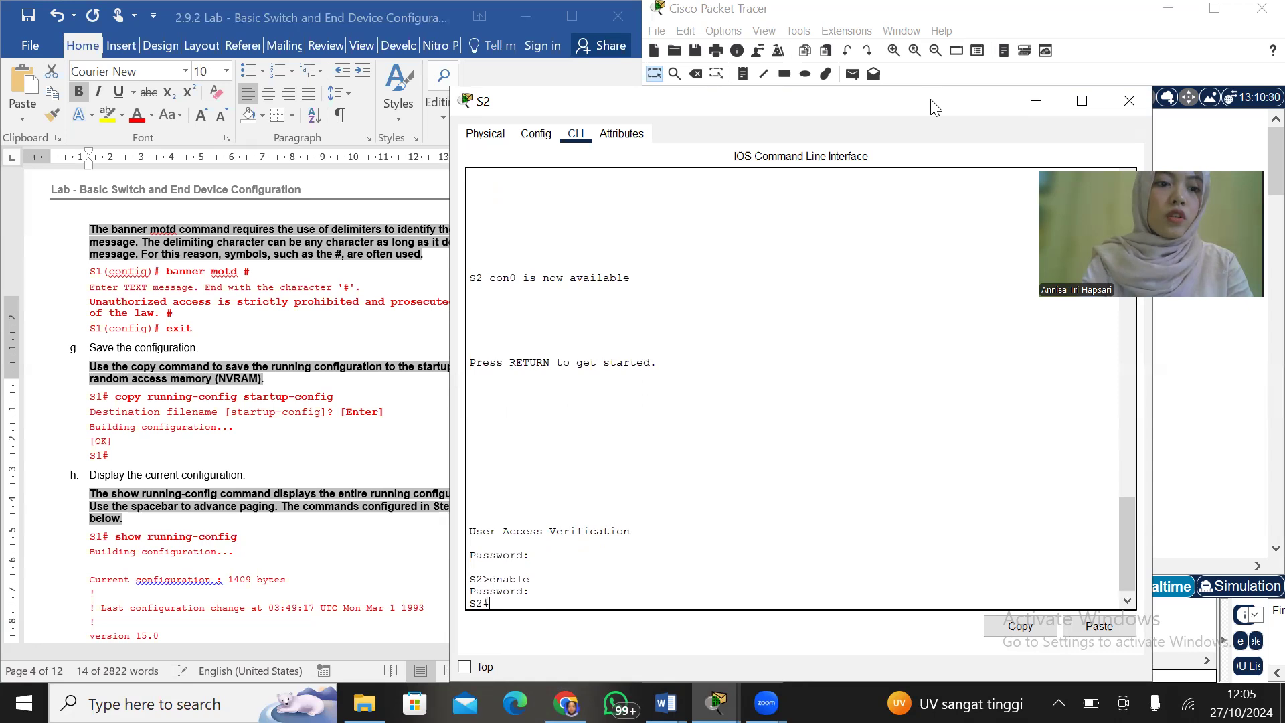
Display S2's current configuration with show running-config and page through to the end of the output
left_click_drag(935, 107, 1007, 104)
scroll(161, 425, "down", 8)
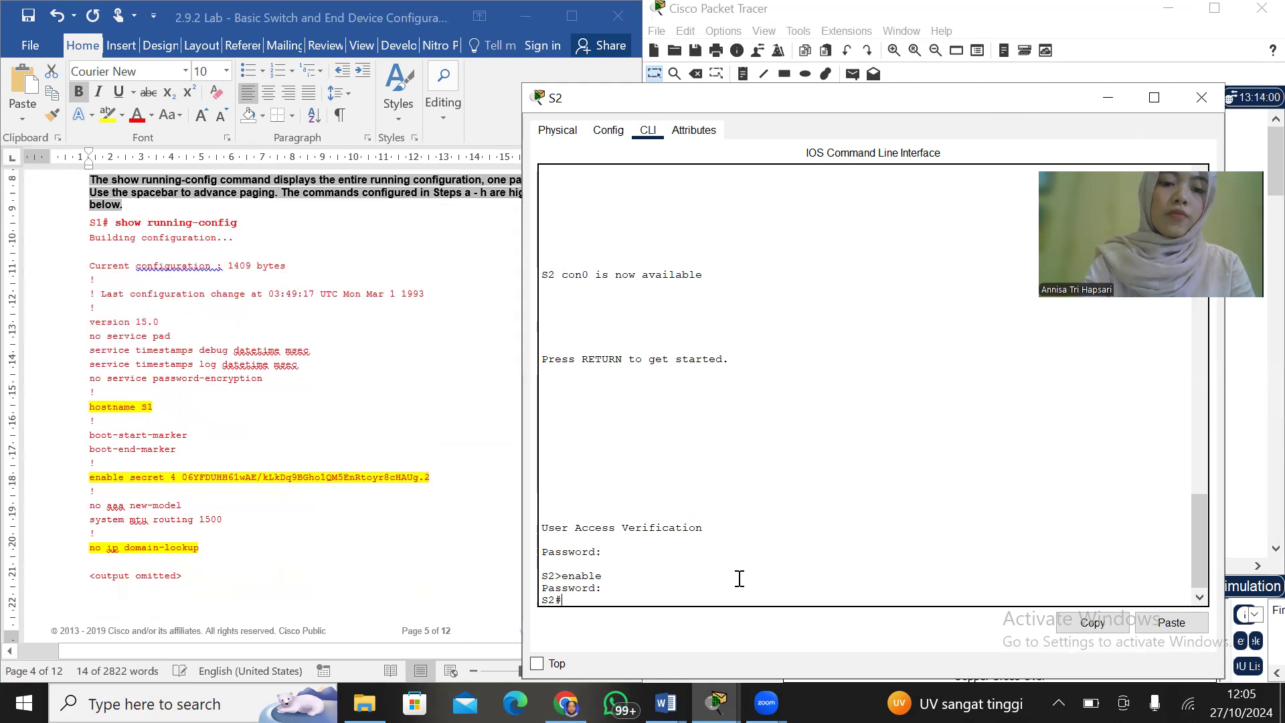
type("show running")
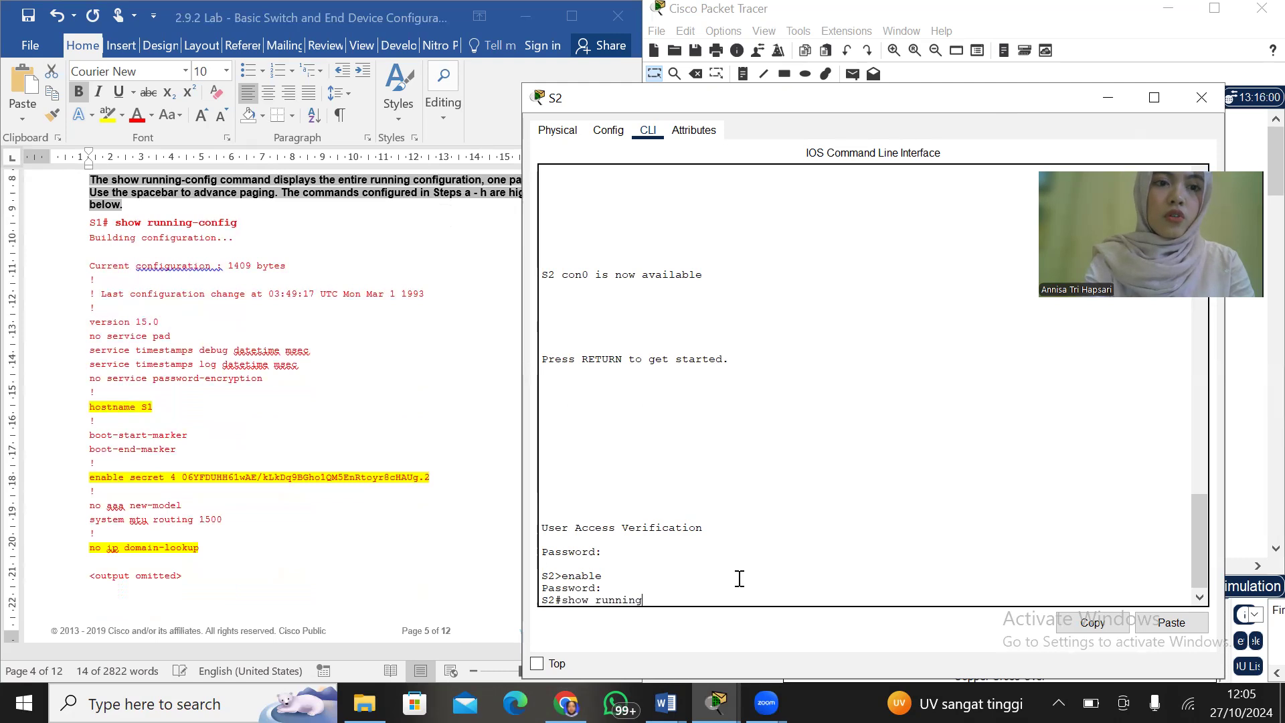
type("-config")
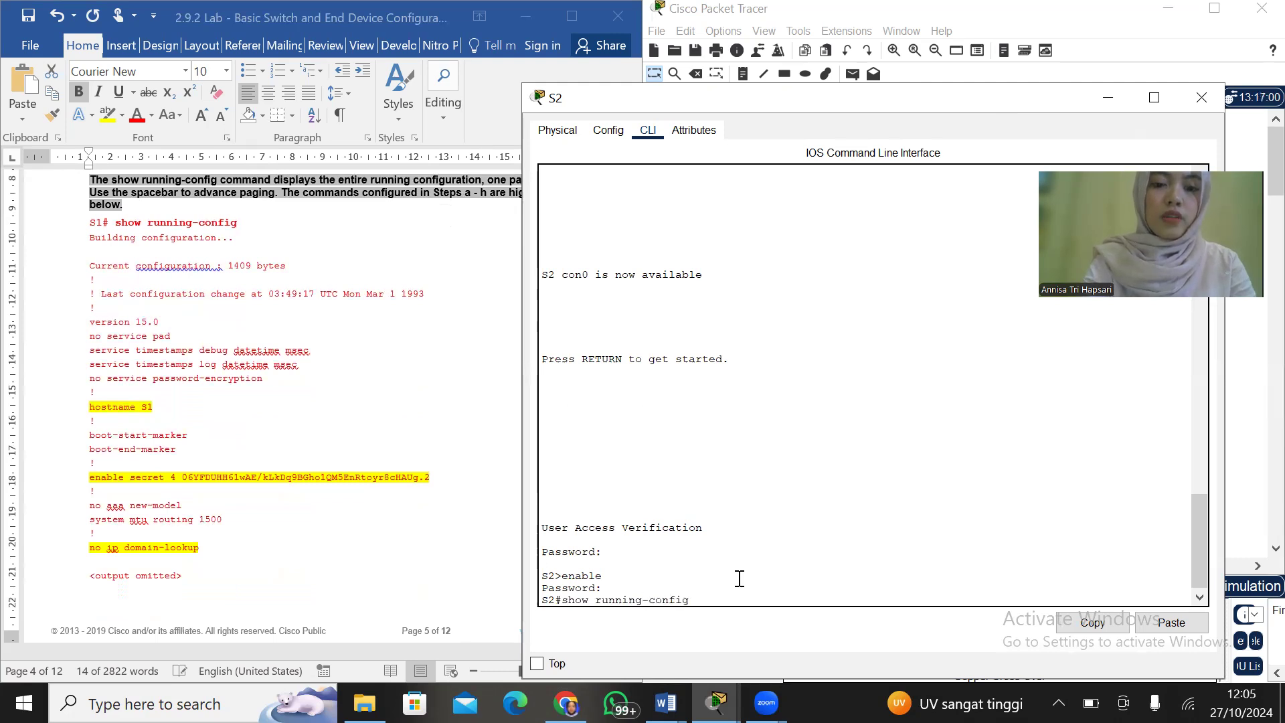
key("Return")
key("Return")
key("Return")
key("Return")
key("Return")
key("Return")
key("Return")
key("Return")
key("Return")
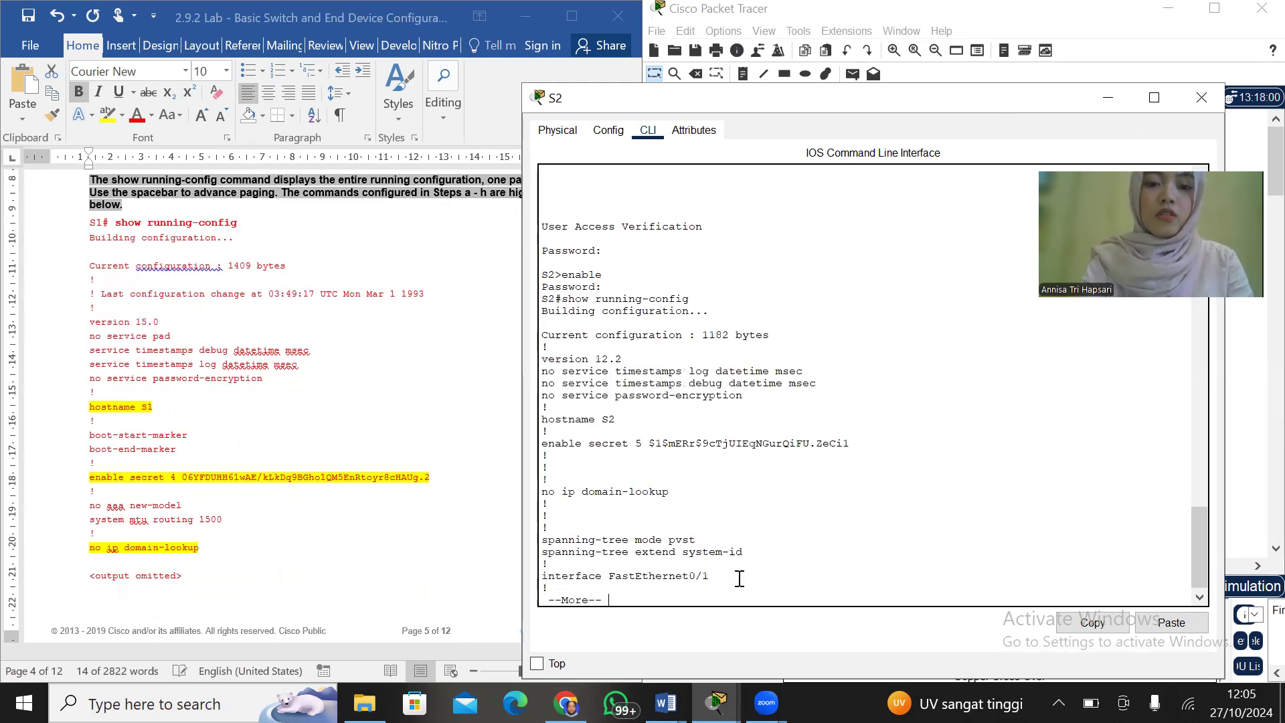
key("Return")
key("Return")
key("Return")
key("Return")
key("Return")
key("Return")
key("Return")
key("Return")
key("Return")
key("Return")
key("Return")
key("Return")
key("Return")
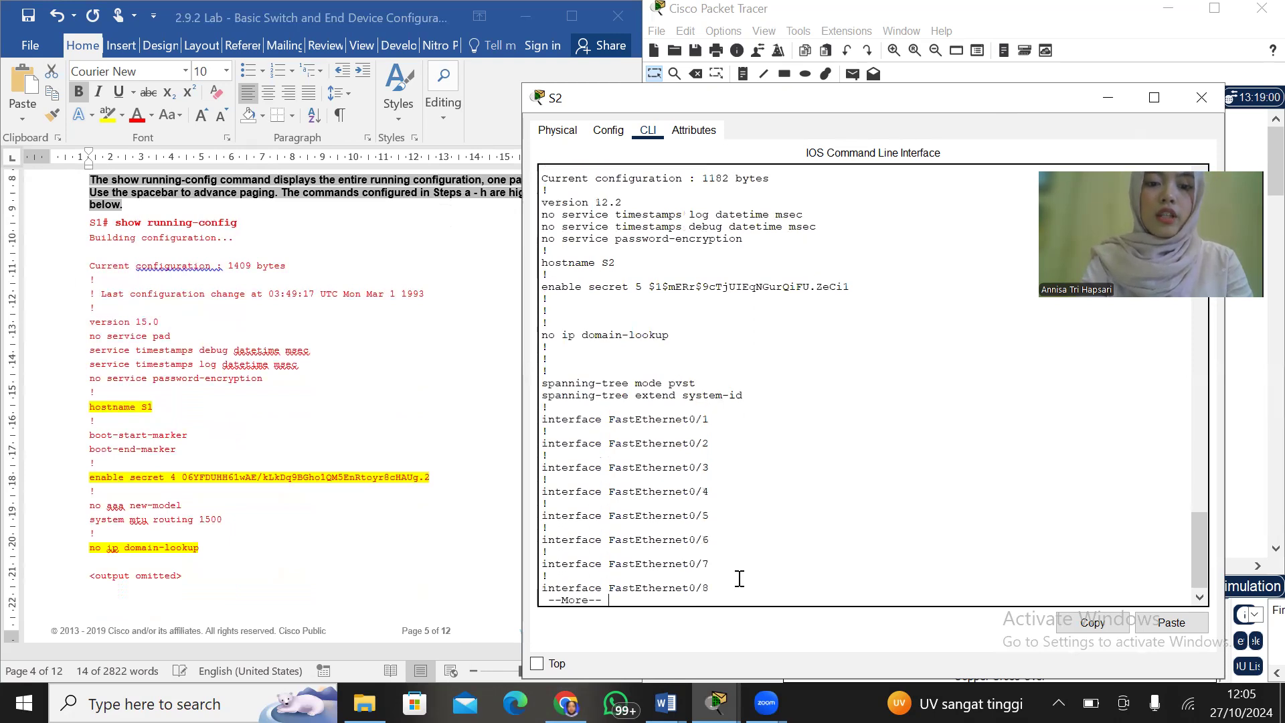
key("Return")
key("Return")
key("Return")
key("Return")
key("Return")
key("Return")
key("Return")
key("Return")
key("Return")
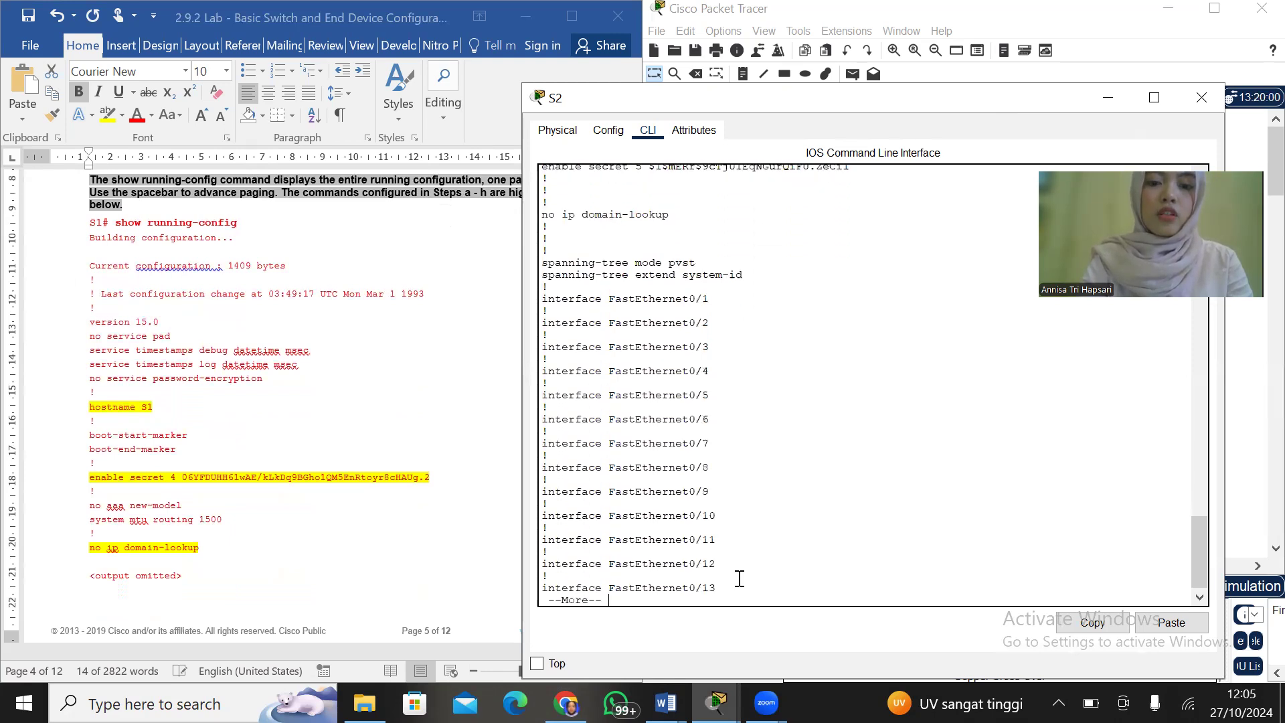
key("Return")
key("Return")
key("Return")
key("Return")
key("Return")
key("Return")
key("Return")
key("Return")
key("Return")
key("Return")
key("Return")
key("Return")
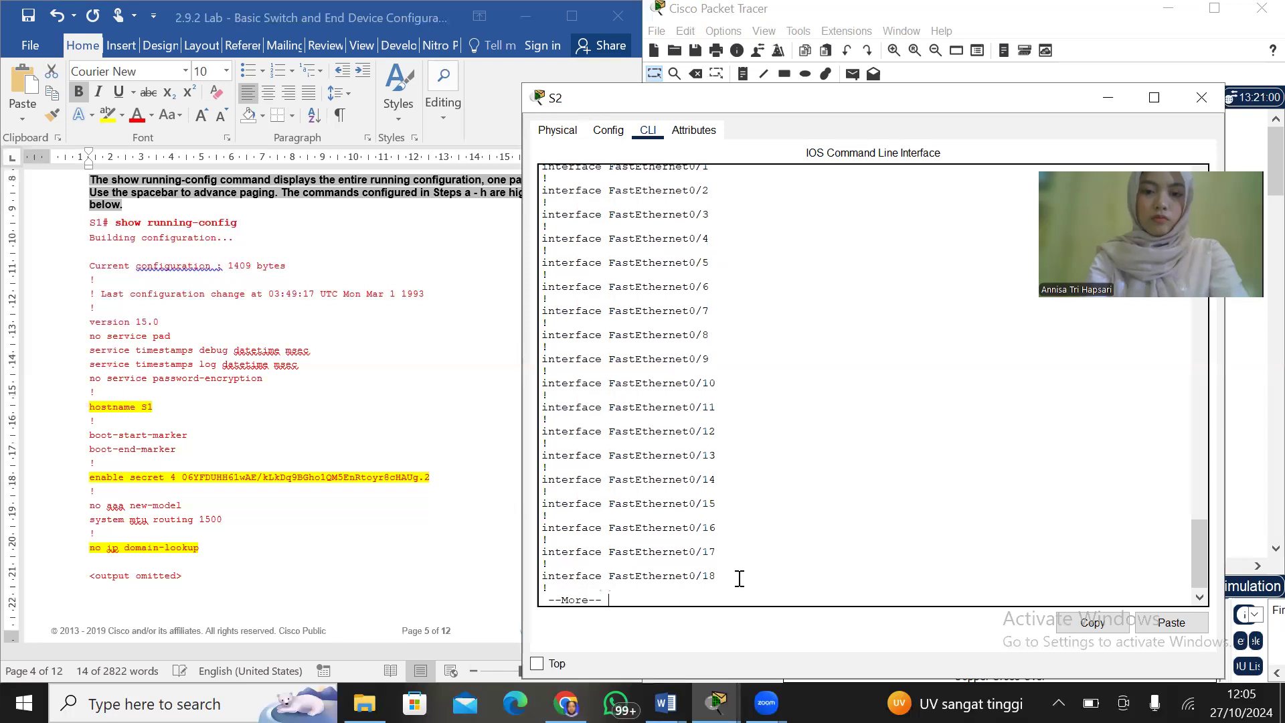
key("Return")
key("Return")
key("Return")
key("Return")
key("Return")
key("Return")
key("Return")
key("Return")
key("Return")
key("Return")
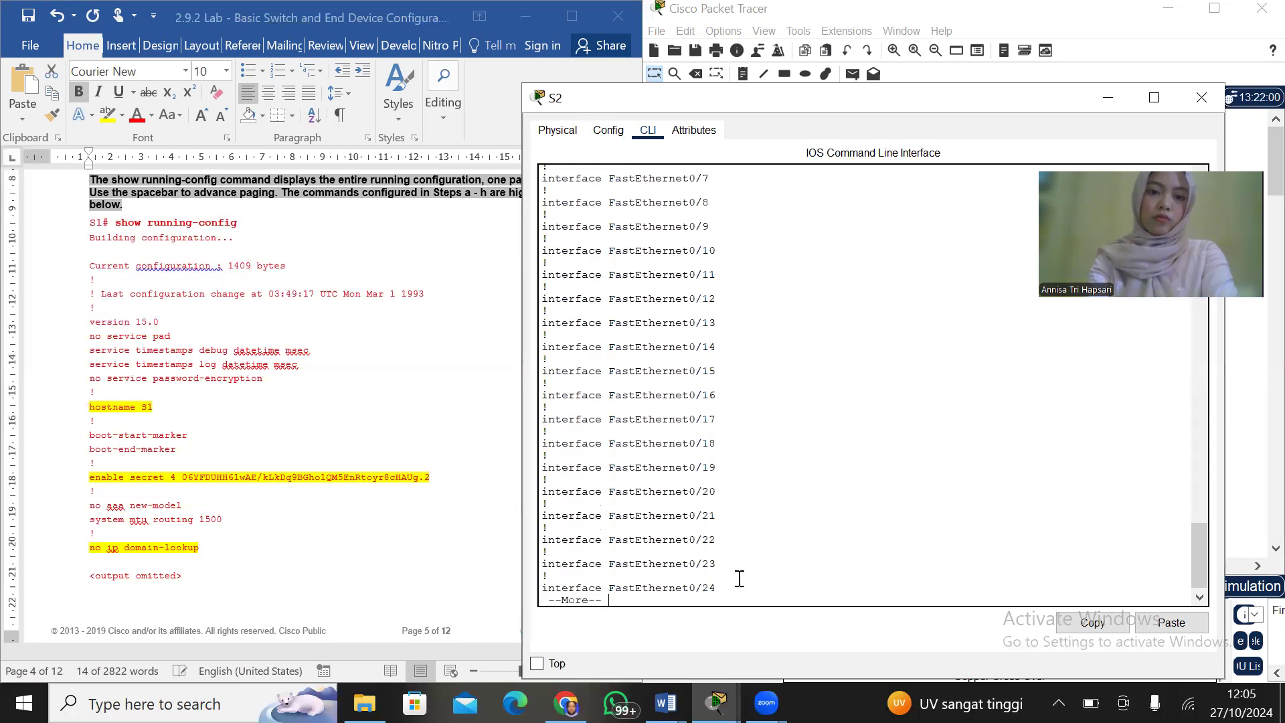
key("Return")
key("Return")
key("Return")
key("Return")
key("Return")
key("Return")
key("Return")
key("Return")
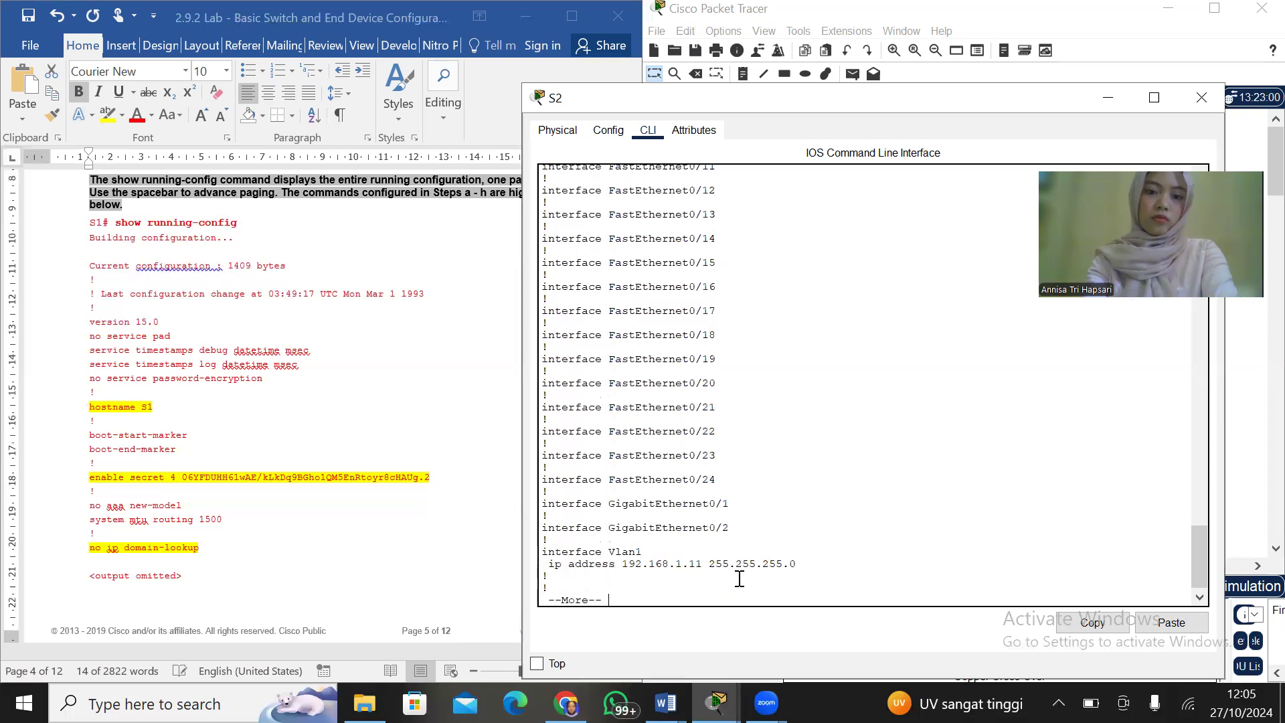
key("Return")
key("Return")
key("Return")
key("Return")
key("Return")
key("Return")
key("Return")
key("Return")
key("Return")
key("Return")
key("Return")
key("Return")
key("Return")
key("Return")
key("Return")
key("Return")
key("Return")
key("Return")
key("Return")
key("Return")
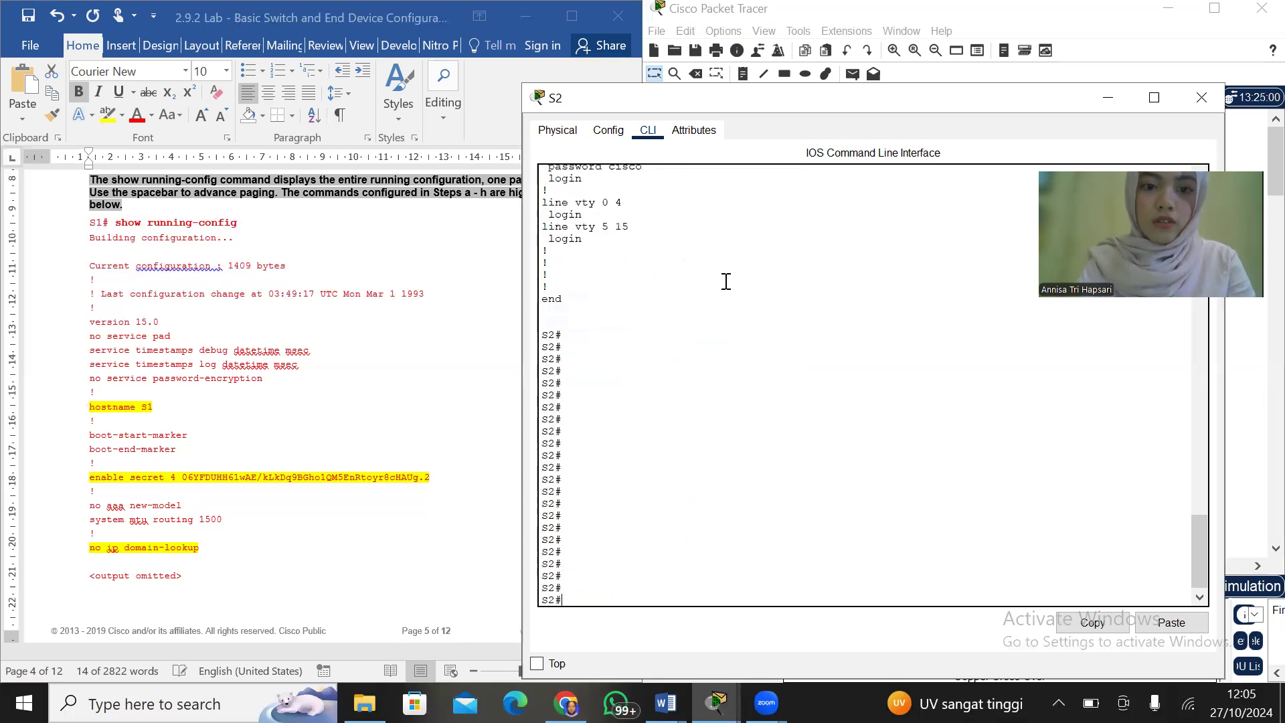
Compare S2's hostname, enable secret, domain lookup, VLAN 1, banner and line settings with the highlighted running-config example in the lab document
scroll(726, 281, "up", 15)
scroll(725, 281, "up", 12)
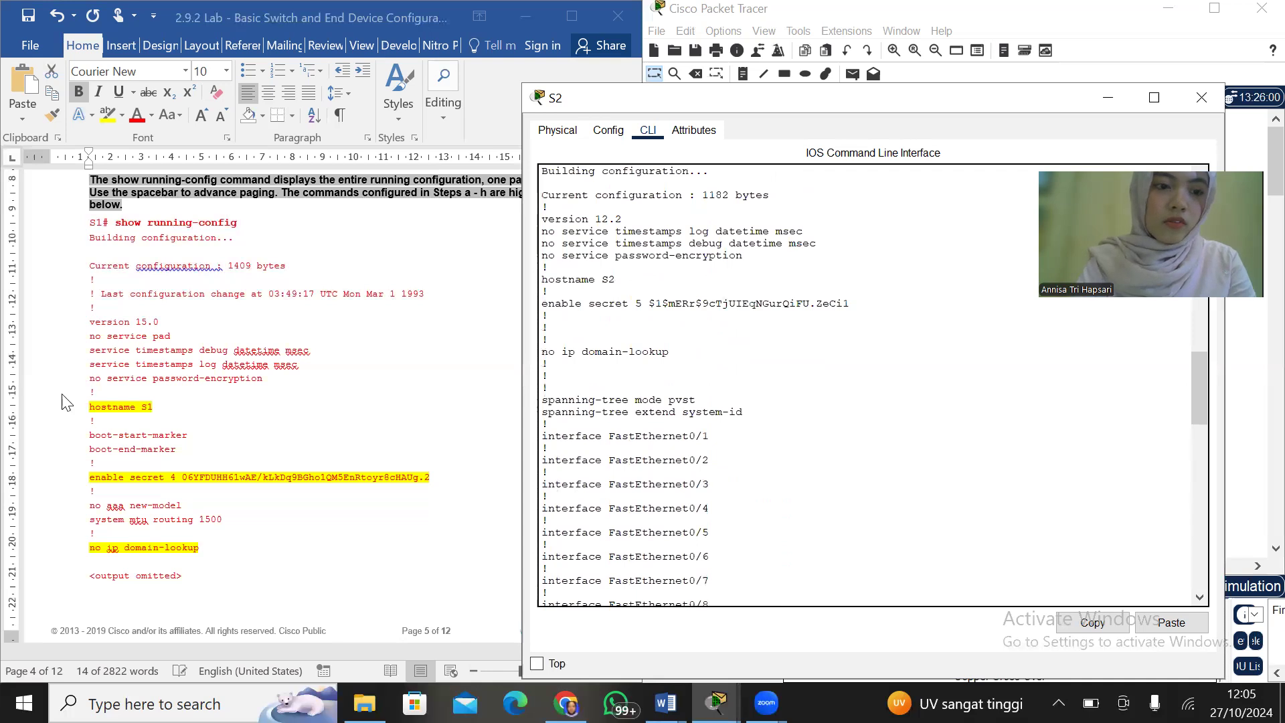
scroll(65, 435, "up", 1)
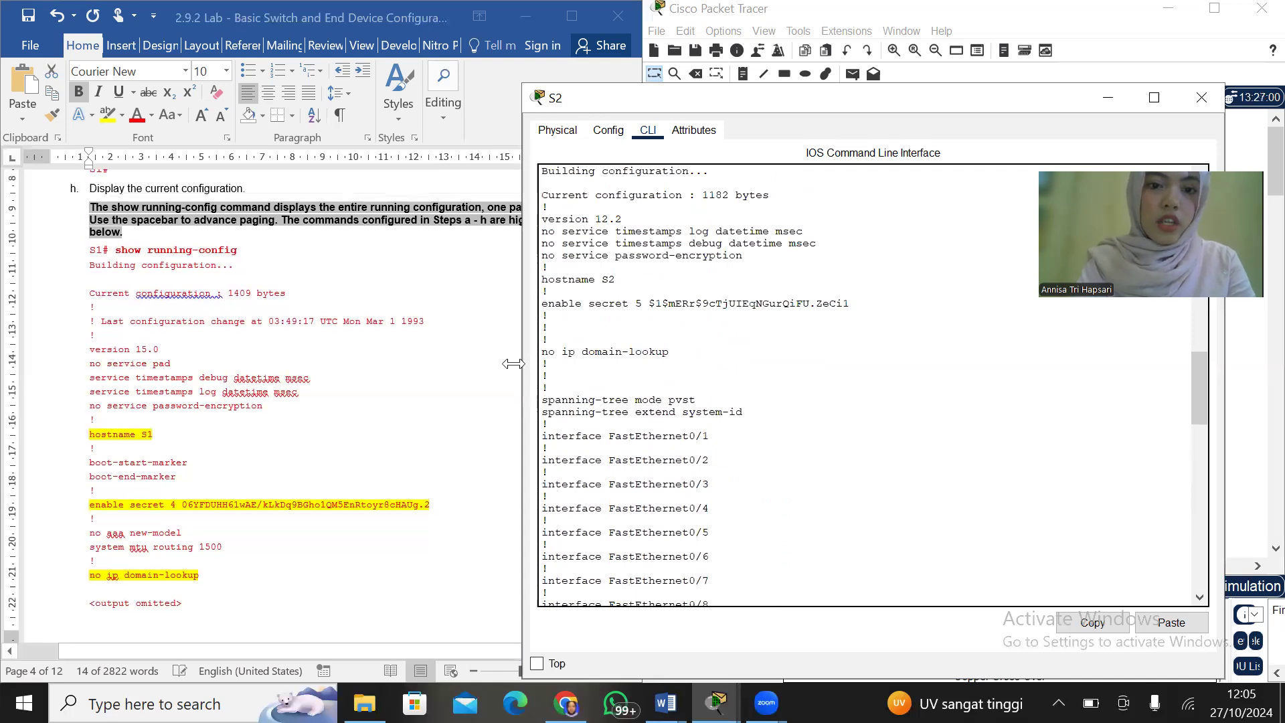
scroll(320, 478, "down", 2)
scroll(319, 479, "down", 5)
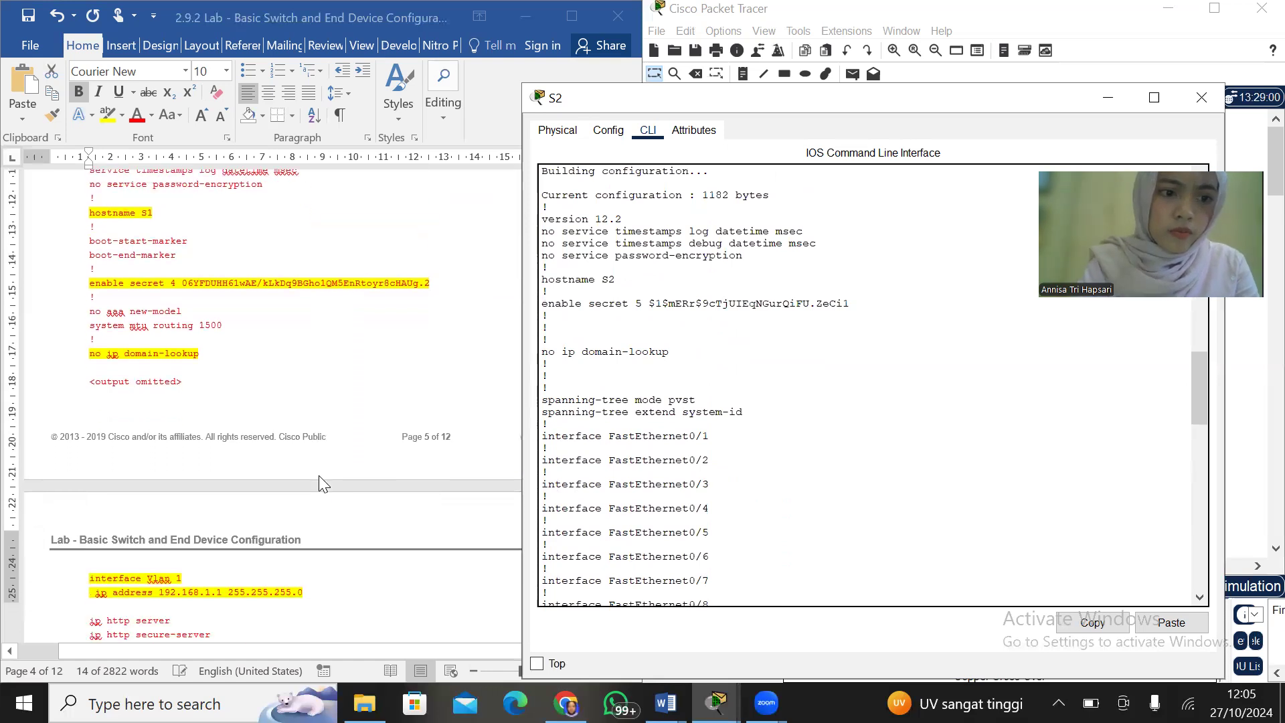
scroll(318, 475, "down", 2)
scroll(772, 473, "down", 1)
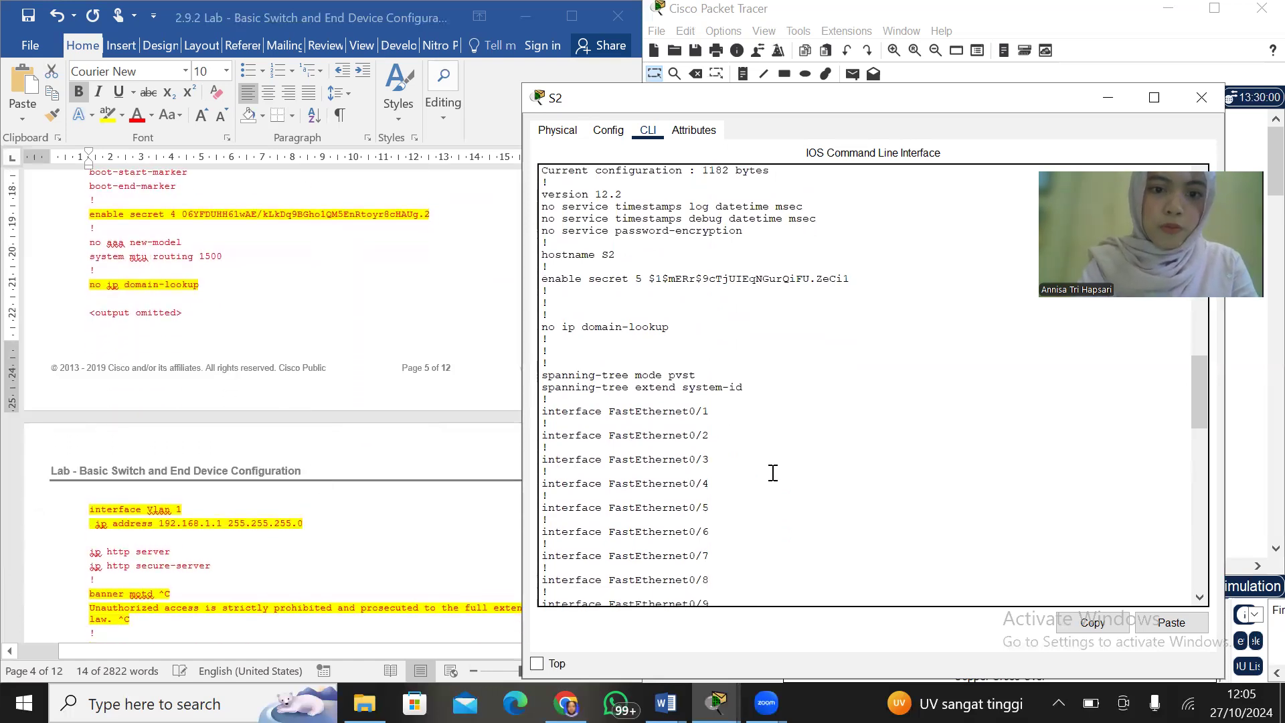
scroll(773, 473, "down", 1)
scroll(485, 525, "down", 4)
scroll(485, 525, "down", 4)
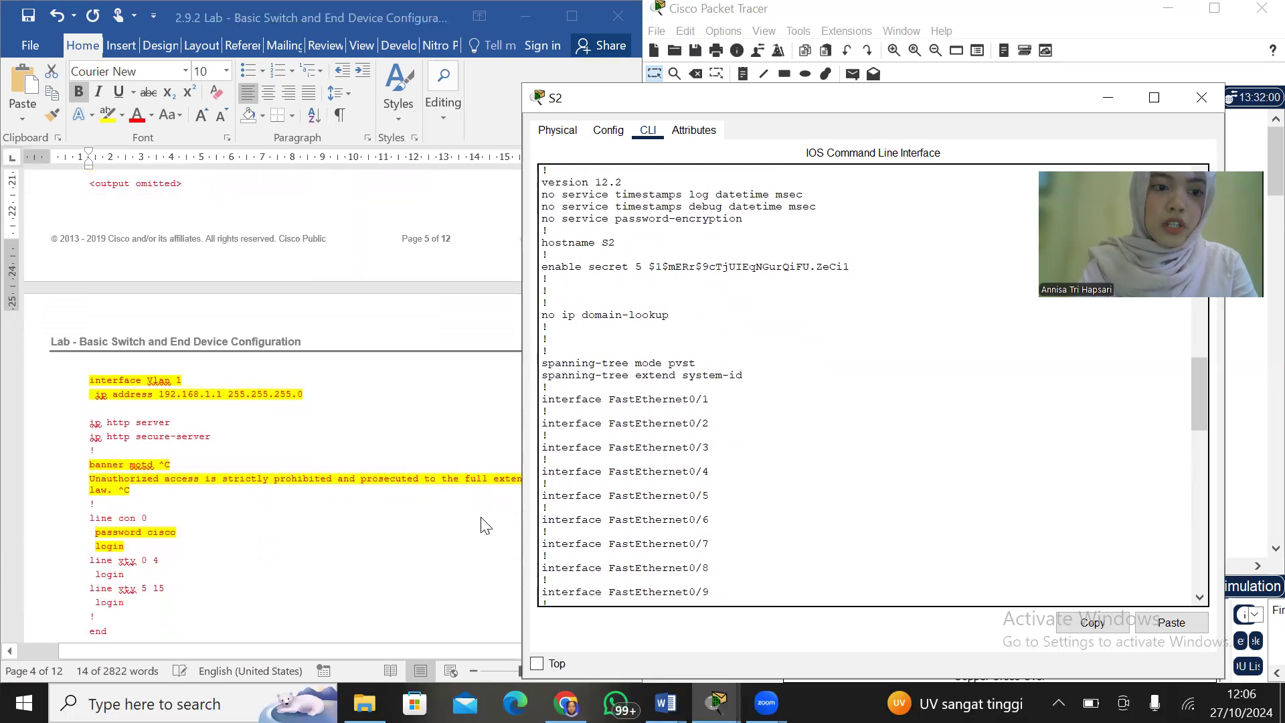
scroll(481, 517, "down", 1)
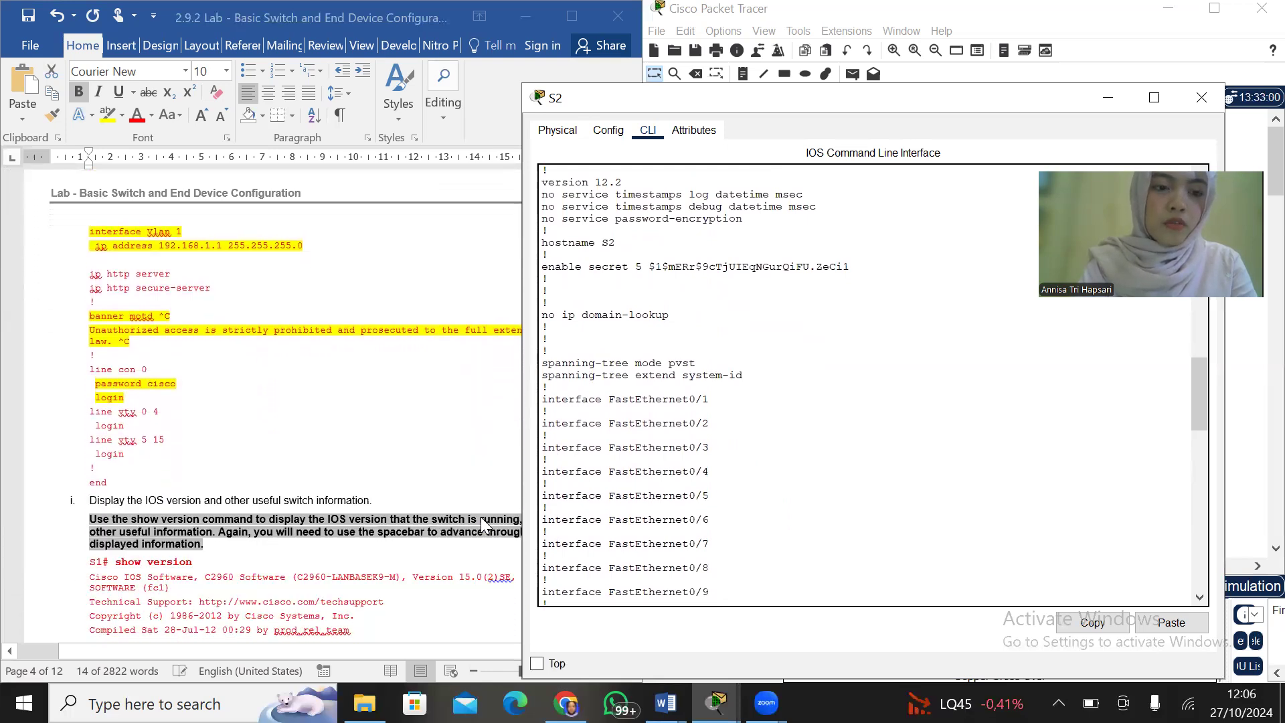
scroll(722, 509, "down", 9)
scroll(722, 509, "down", 12)
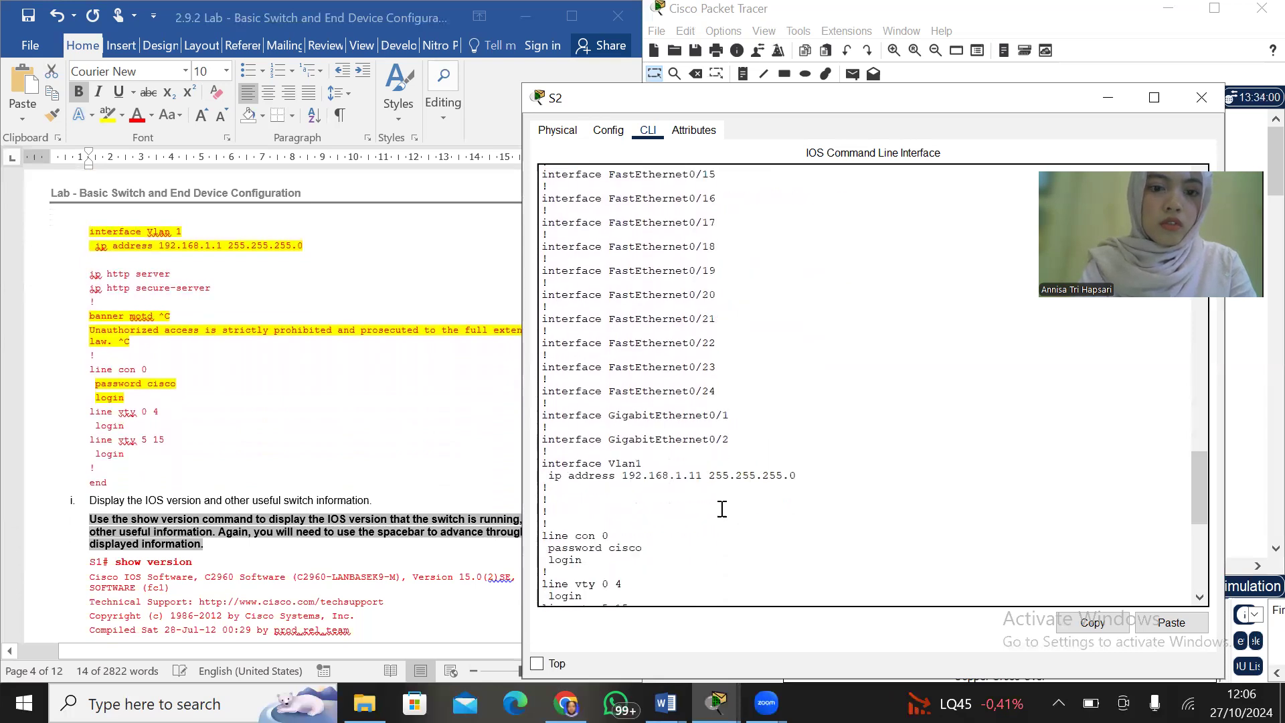
scroll(723, 508, "down", 1)
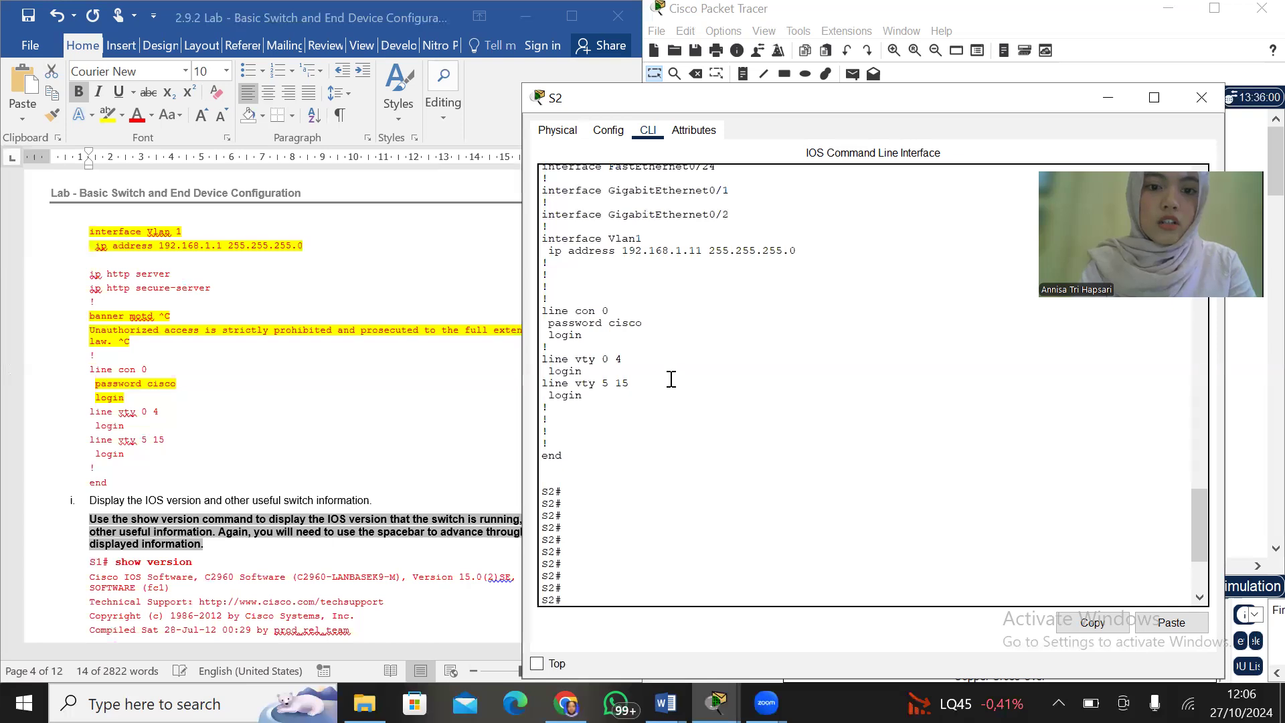
scroll(670, 373, "down", 4)
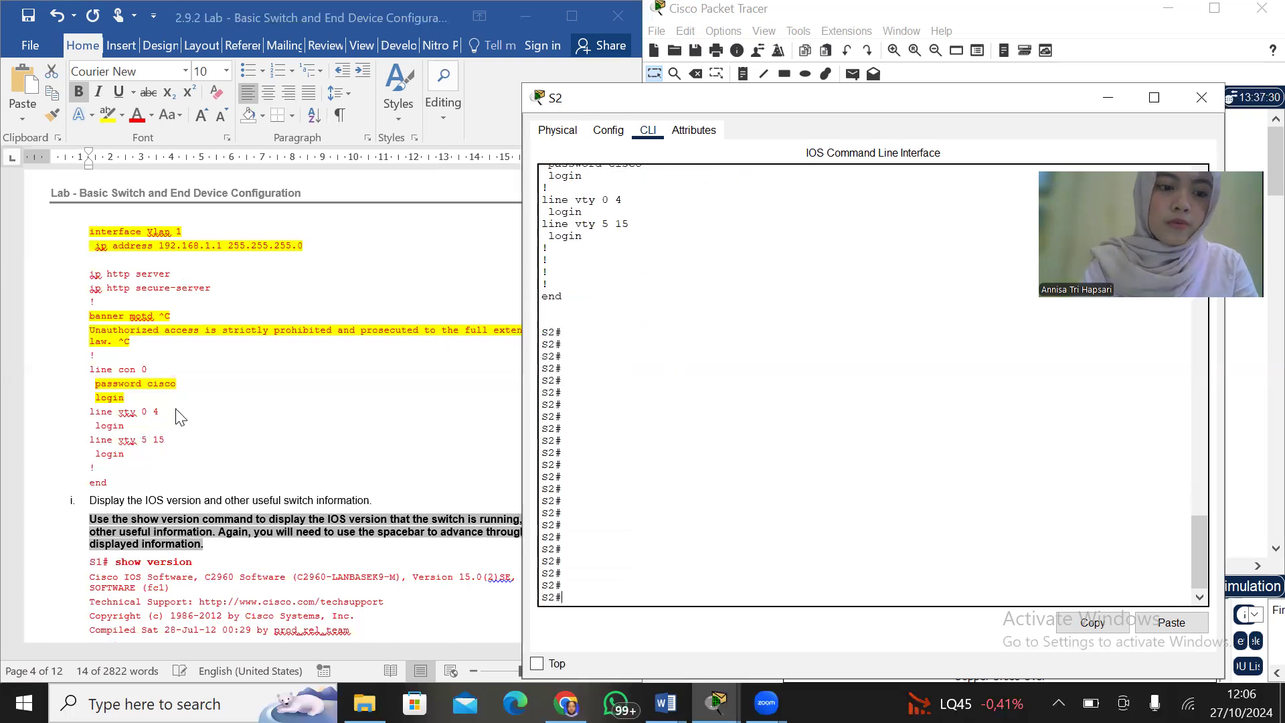
Display S2's IOS version and hardware information with show version, paging through to the end of the output
scroll(179, 417, "down", 6)
scroll(179, 417, "down", 1)
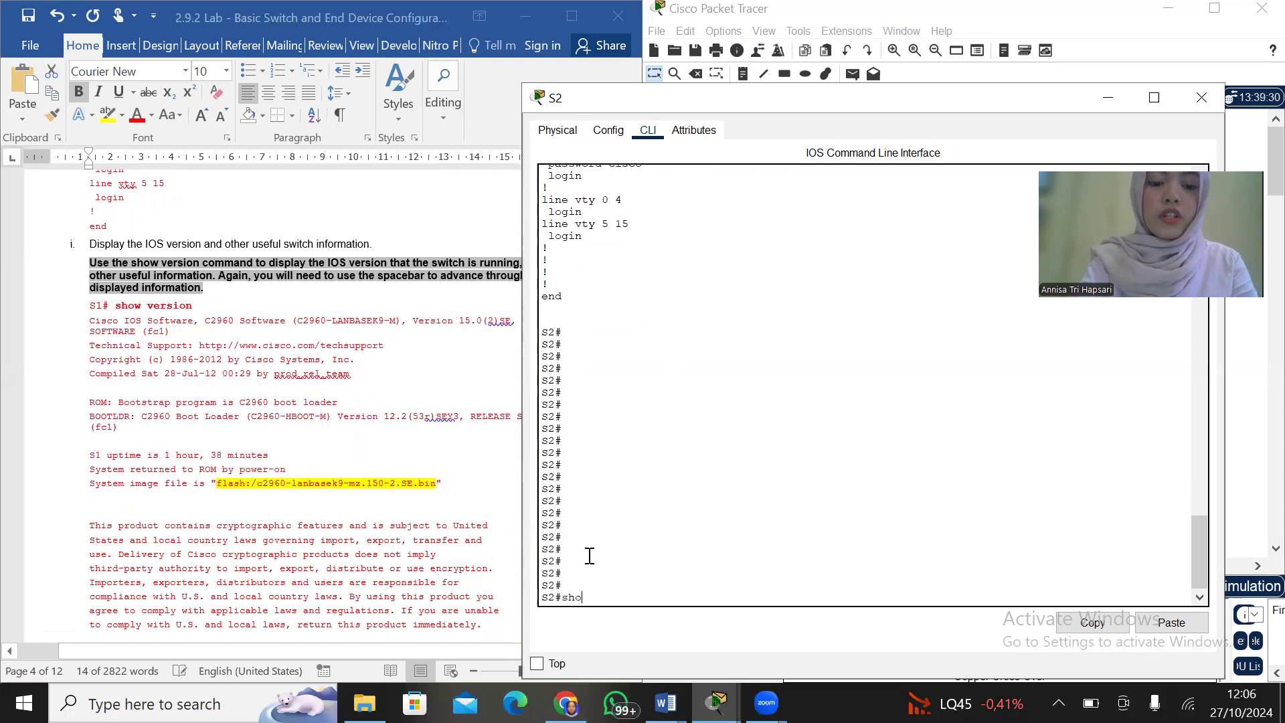
type("version")
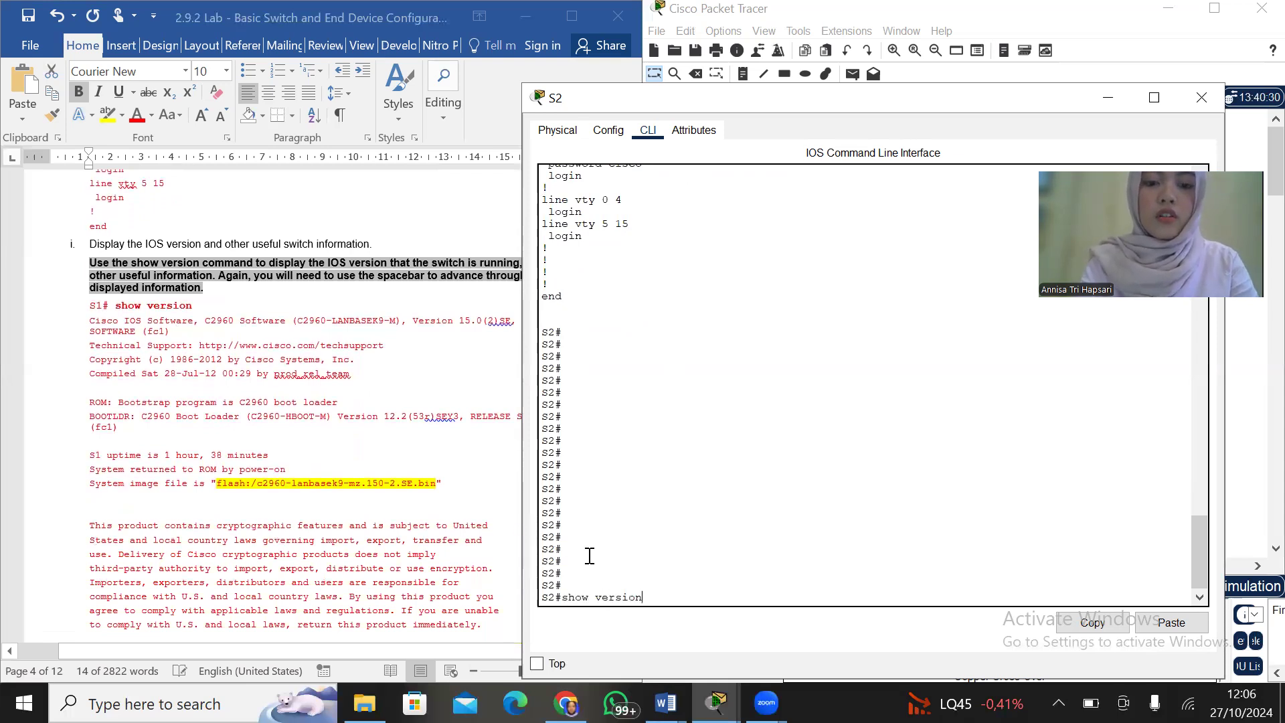
key("Return")
key("space")
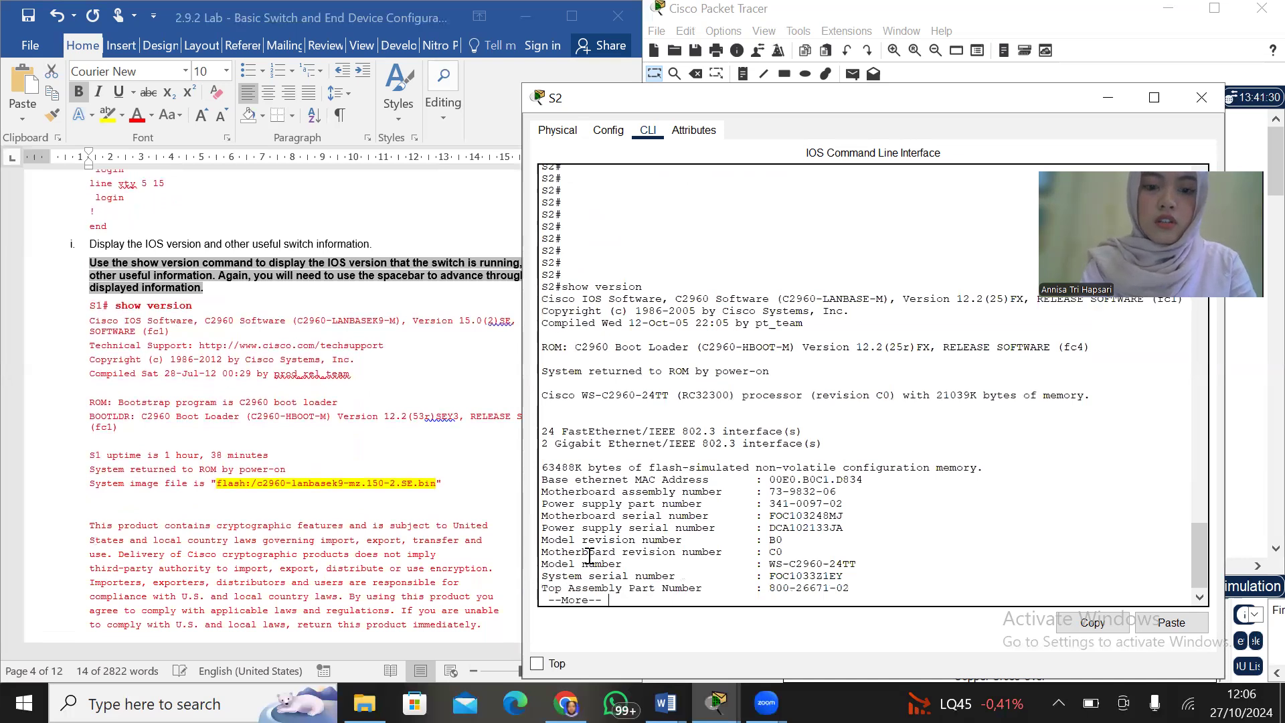
key("Return")
key("Return")
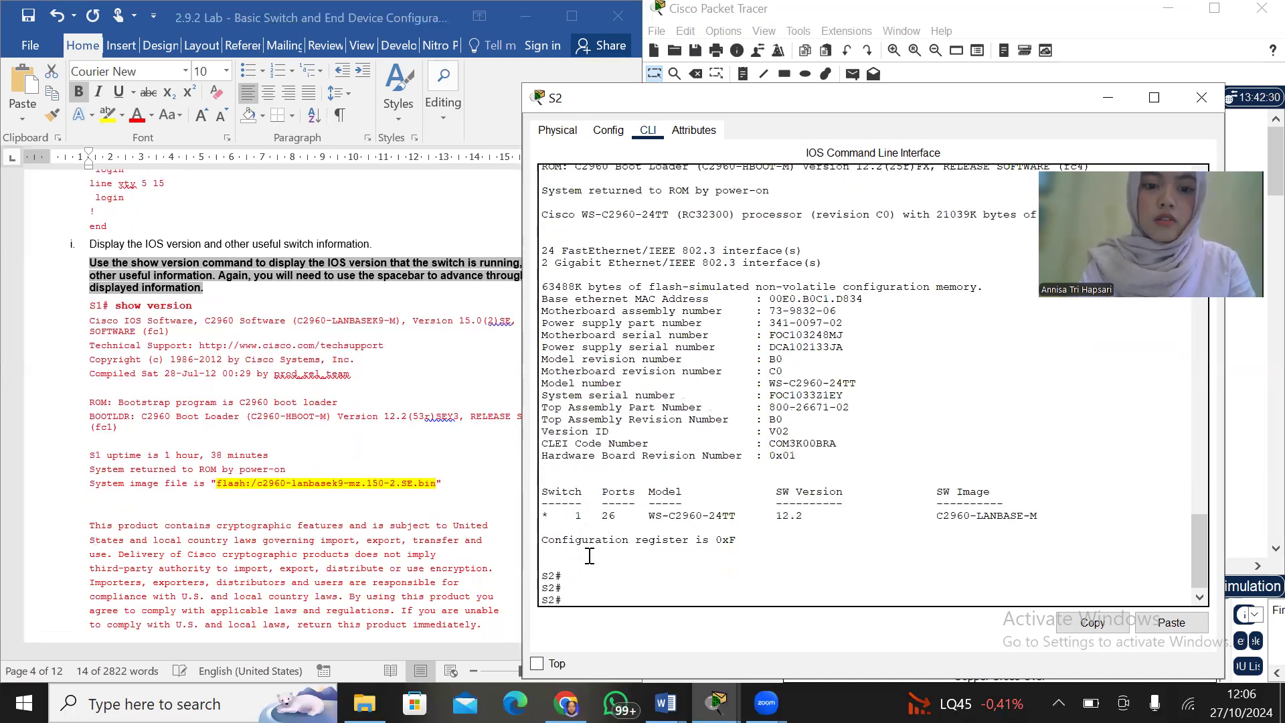
Compare S2's version output with the lab's example, checking the system image, switch model and software version, and read on to step j
scroll(378, 438, "down", 1)
scroll(379, 438, "down", 5)
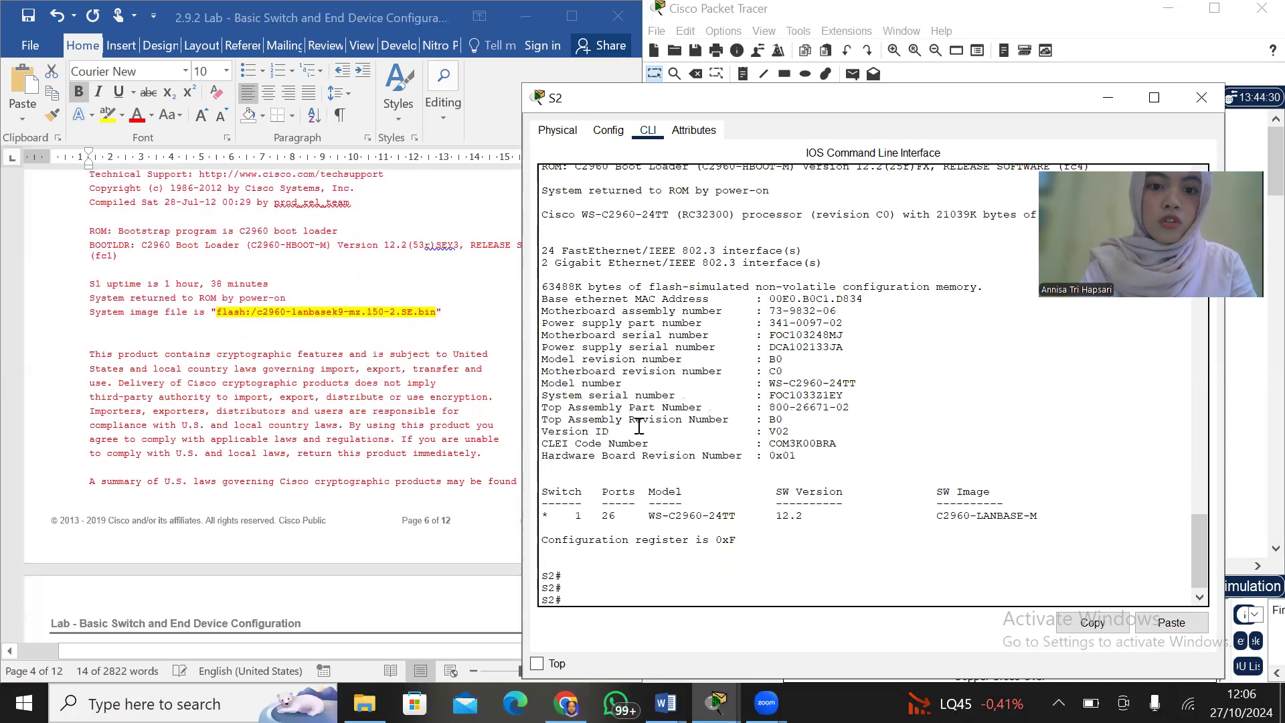
scroll(639, 426, "up", 4)
scroll(639, 426, "down", 4)
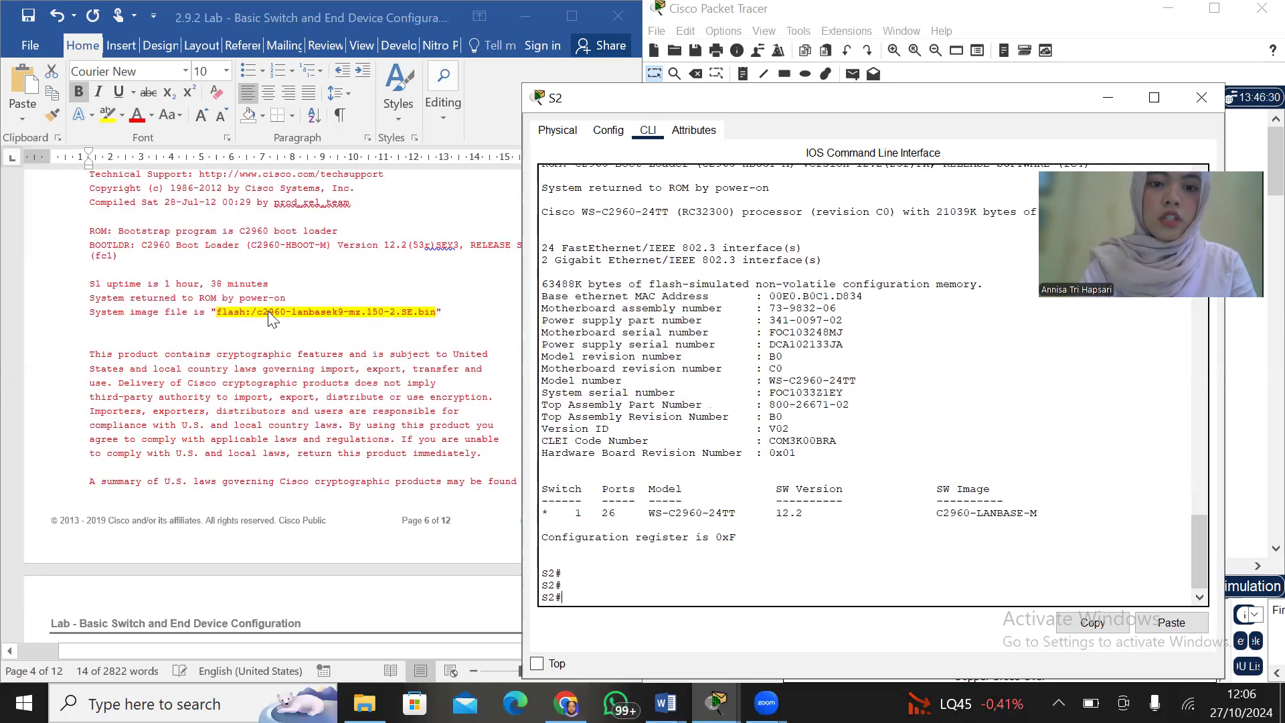
scroll(361, 283, "down", 5)
scroll(361, 284, "down", 15)
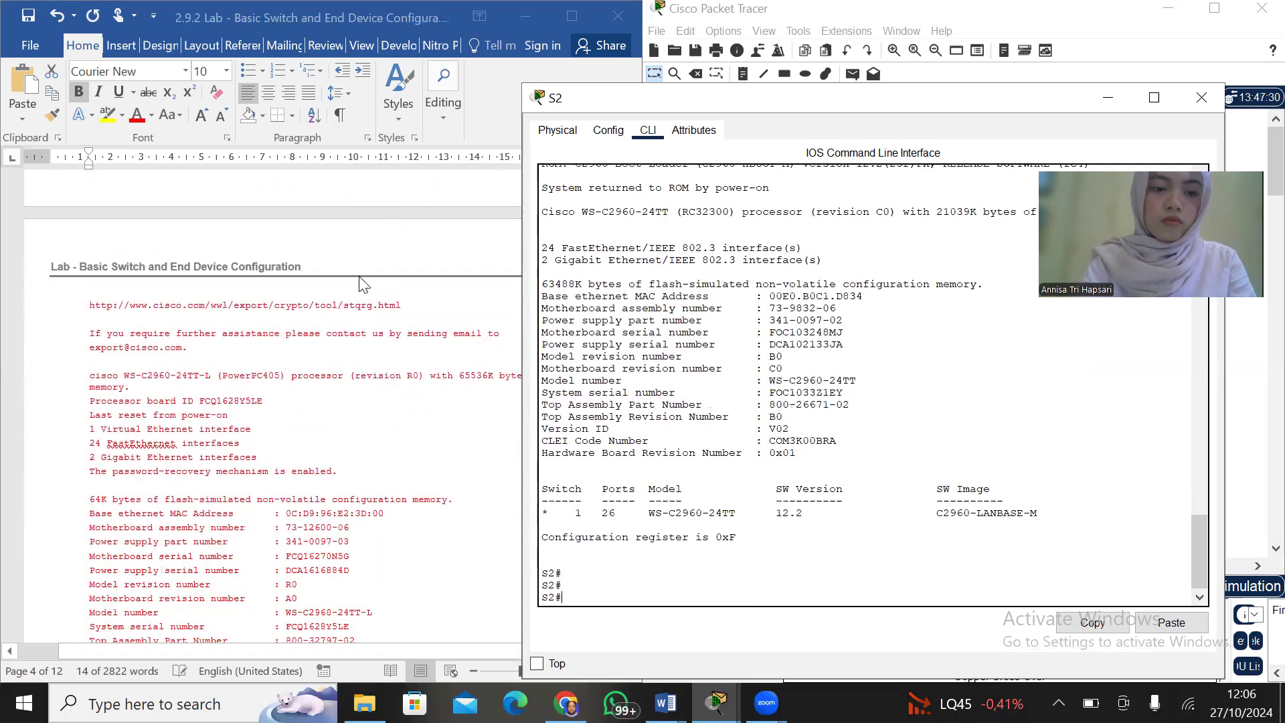
scroll(362, 284, "down", 3)
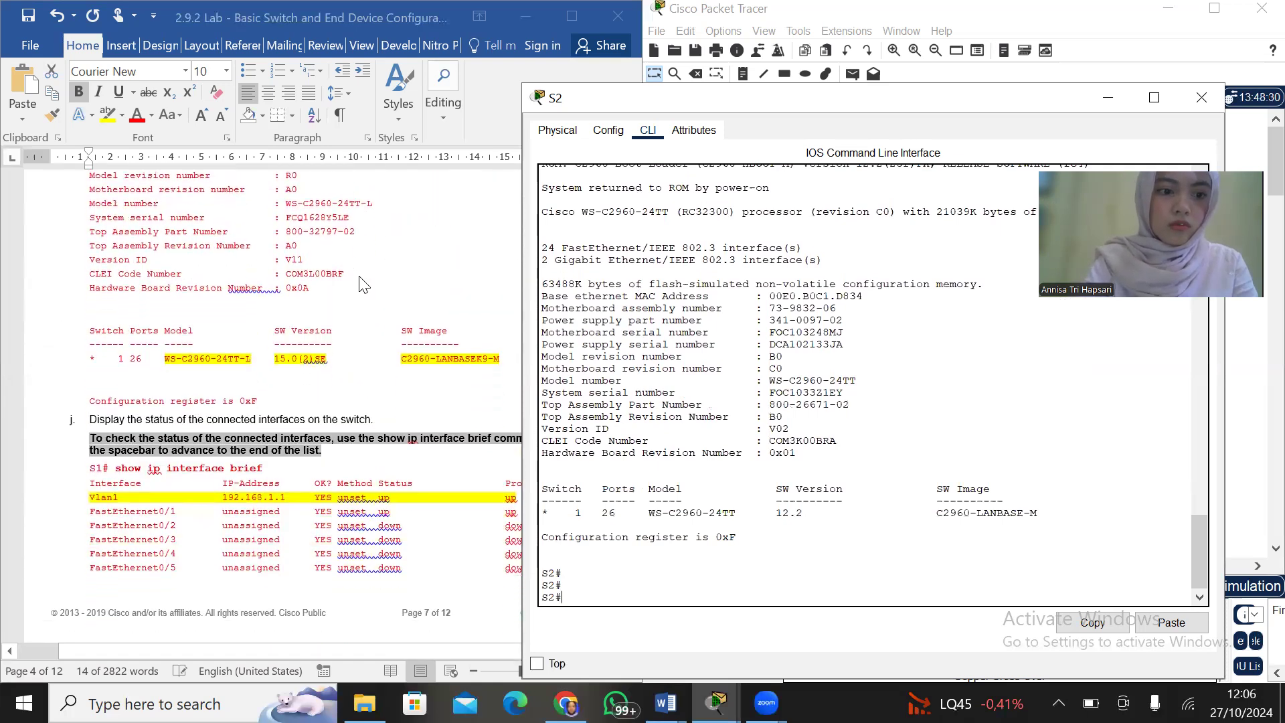
scroll(362, 284, "down", 3)
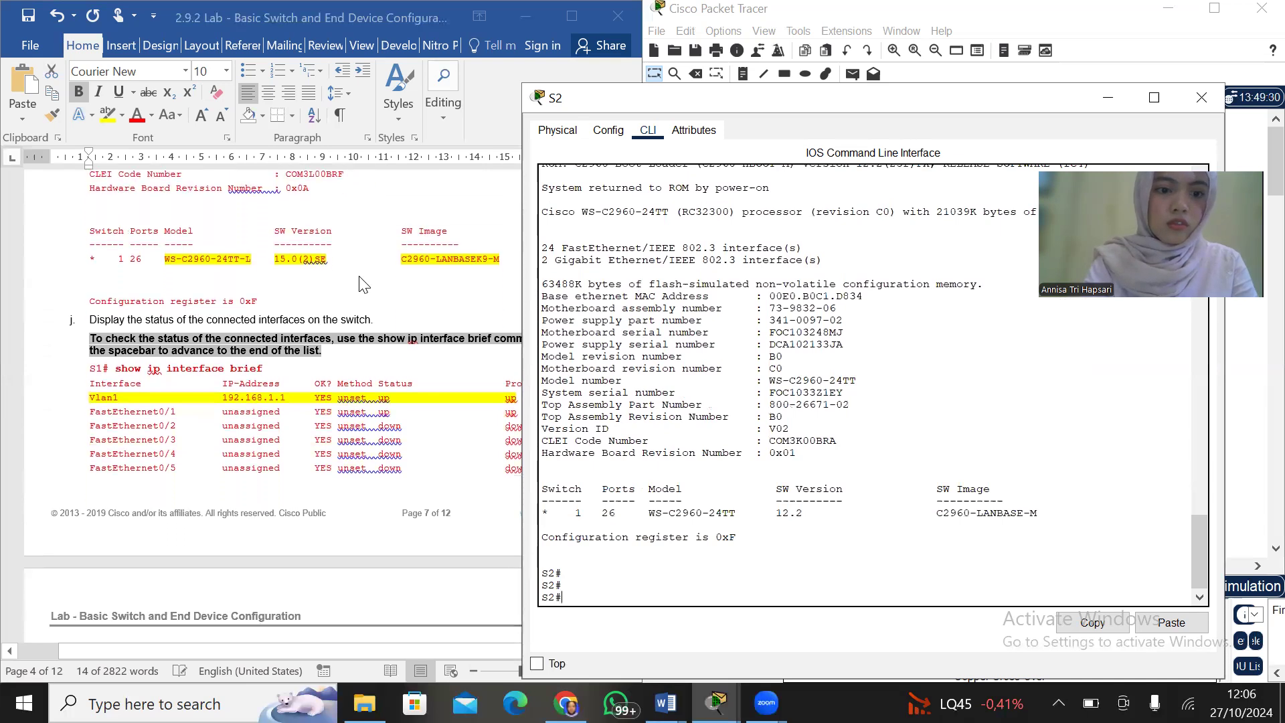
Display the status of S2's interfaces with show ip interface brief and review the full list against the lab's example
left_click_drag(904, 98, 962, 92)
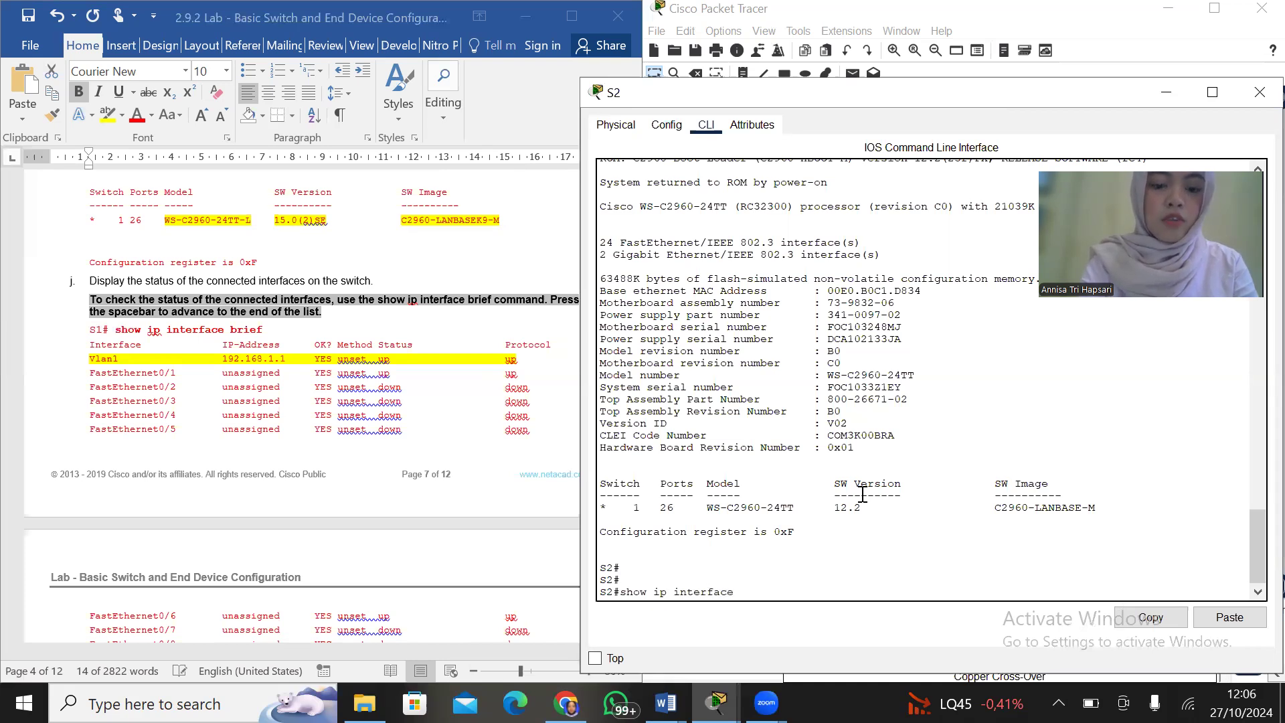
type("rief")
key("Return")
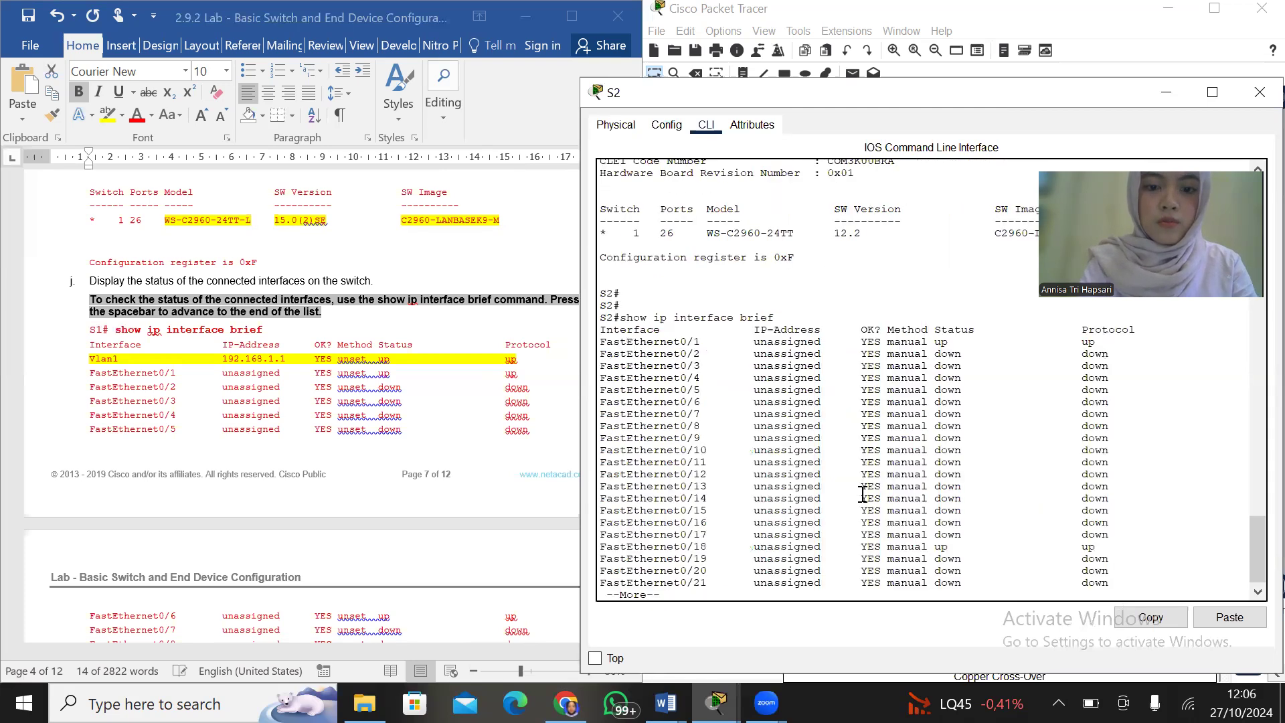
key("space")
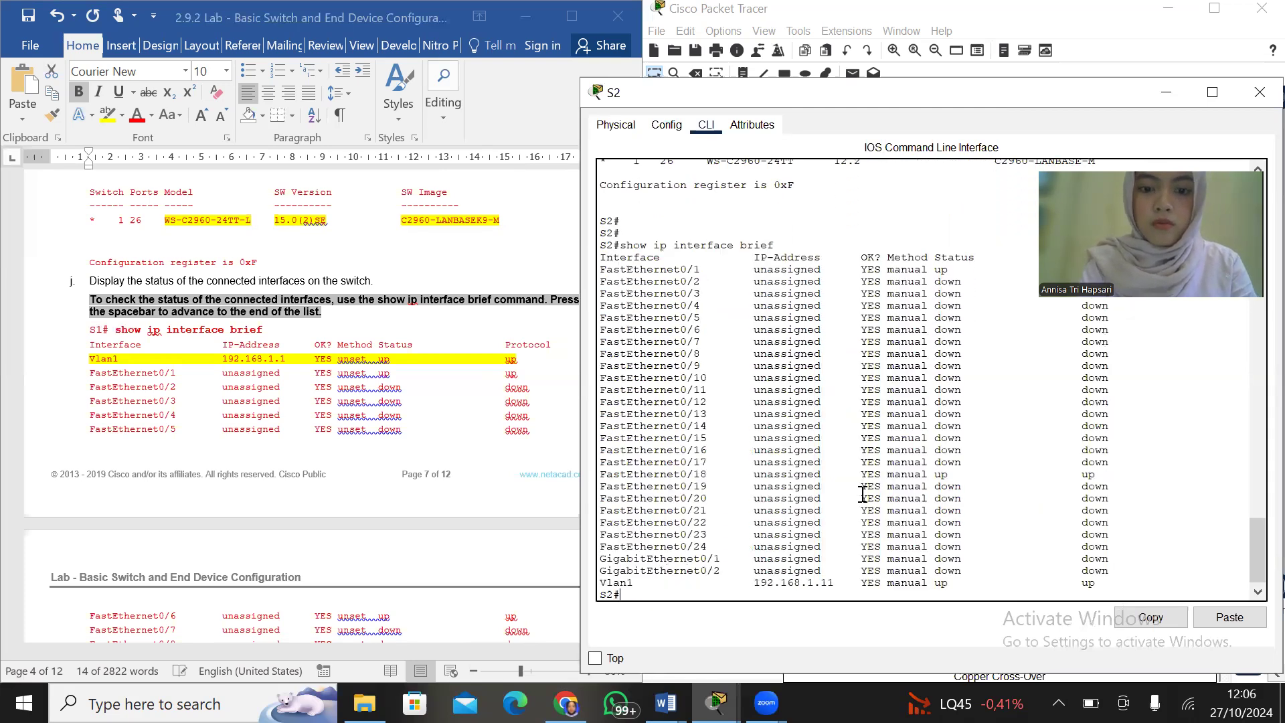
key("Return")
key("Return")
key("Return")
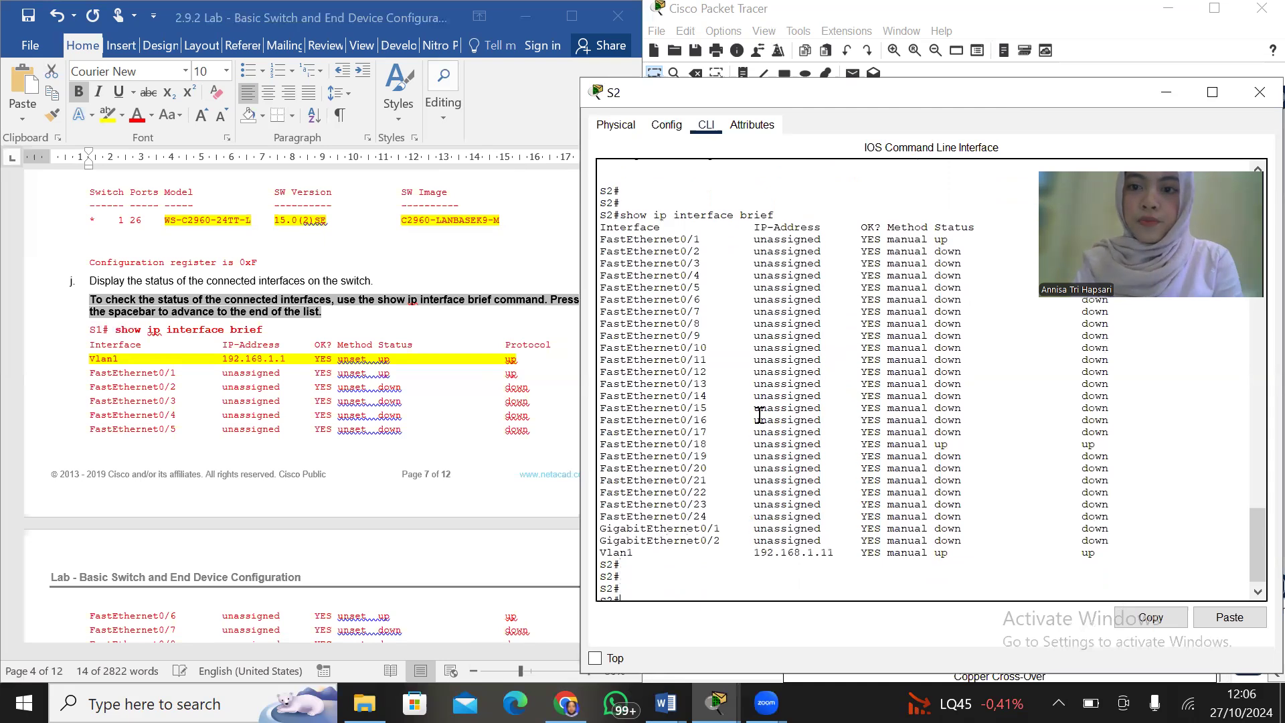
scroll(760, 416, "up", 3)
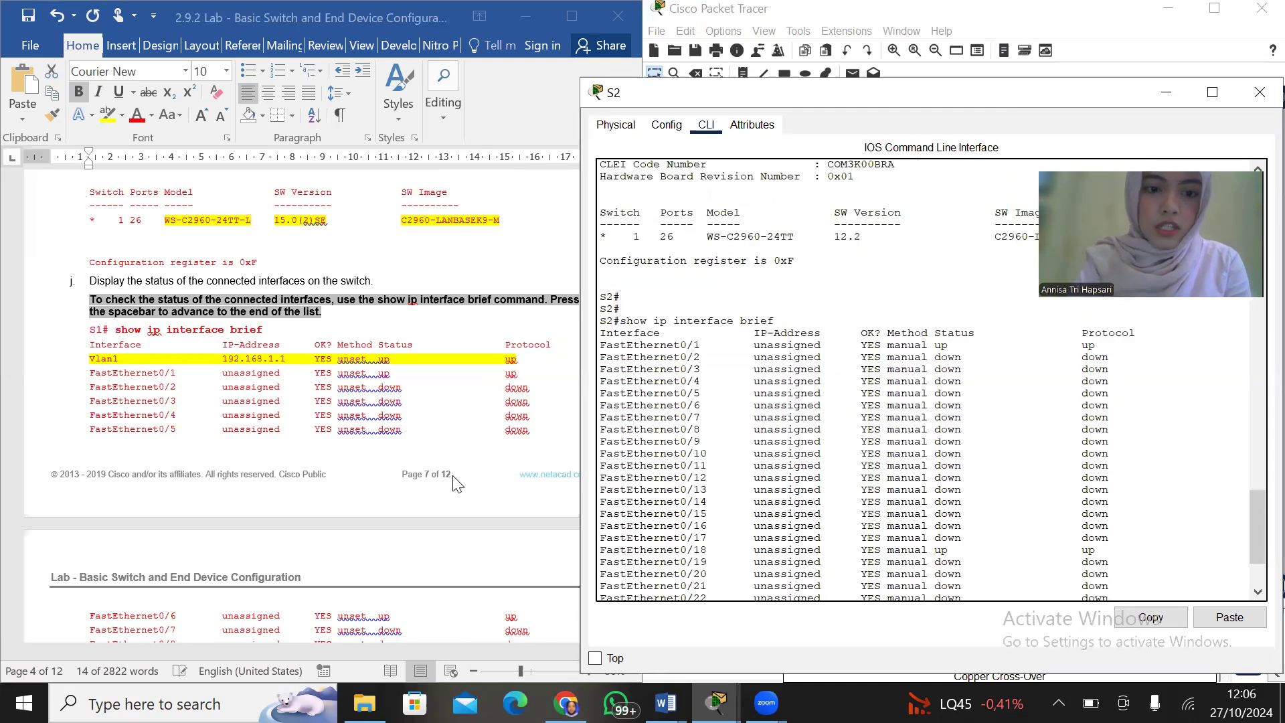
Compare S2's F0/1, F0/6, F0/18 and VLAN 1 status and protocol with the lab's step l table, and read on to the ping steps
scroll(453, 484, "down", 10)
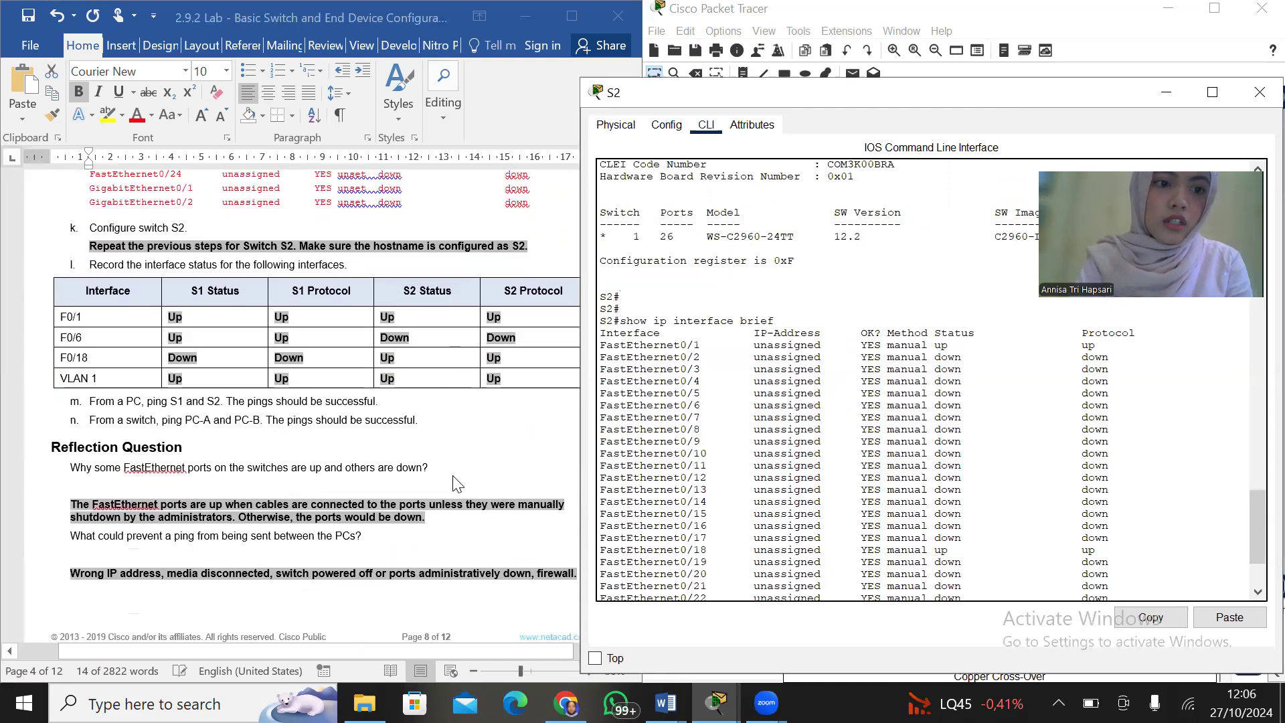
left_click(405, 263)
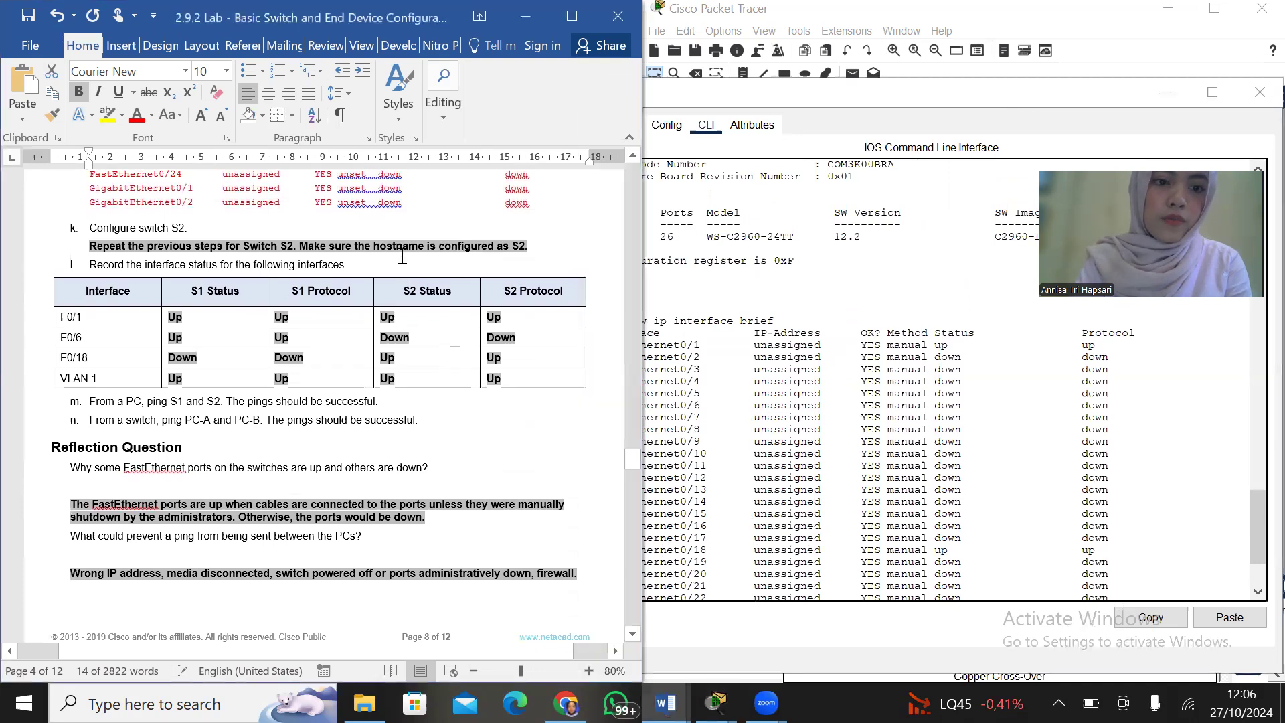
left_click(893, 99)
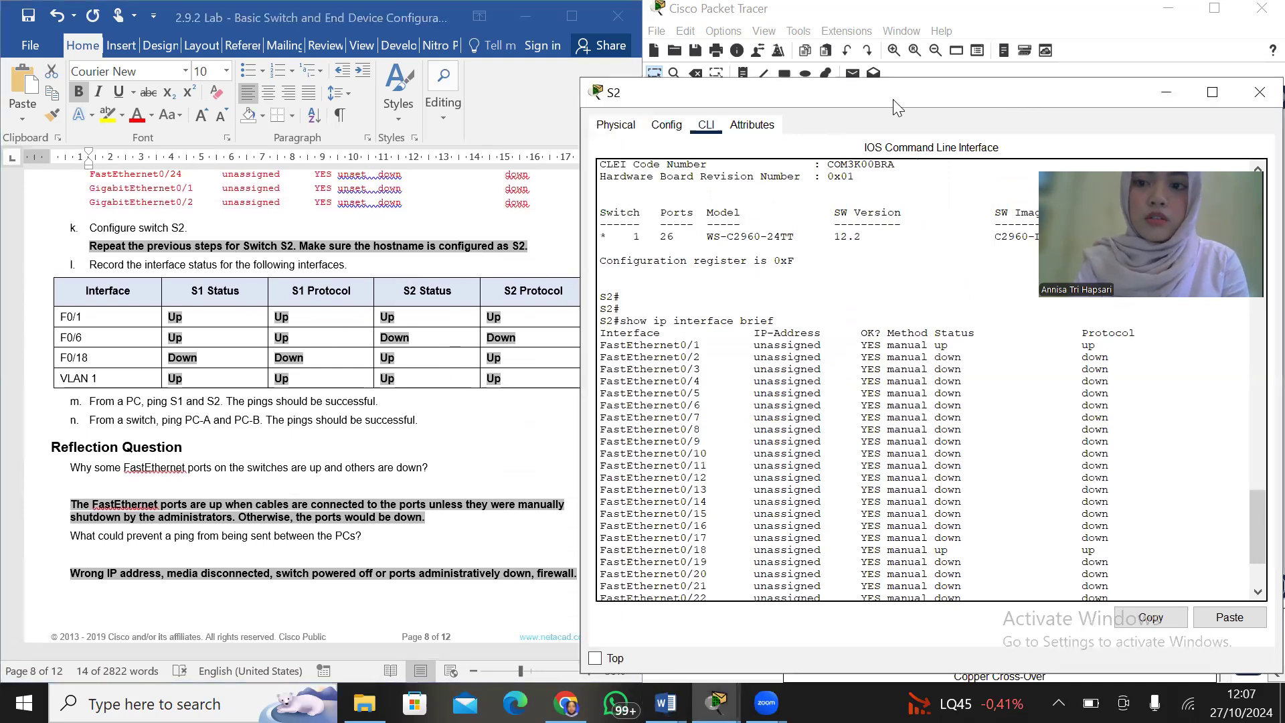
left_click_drag(892, 99, 942, 97)
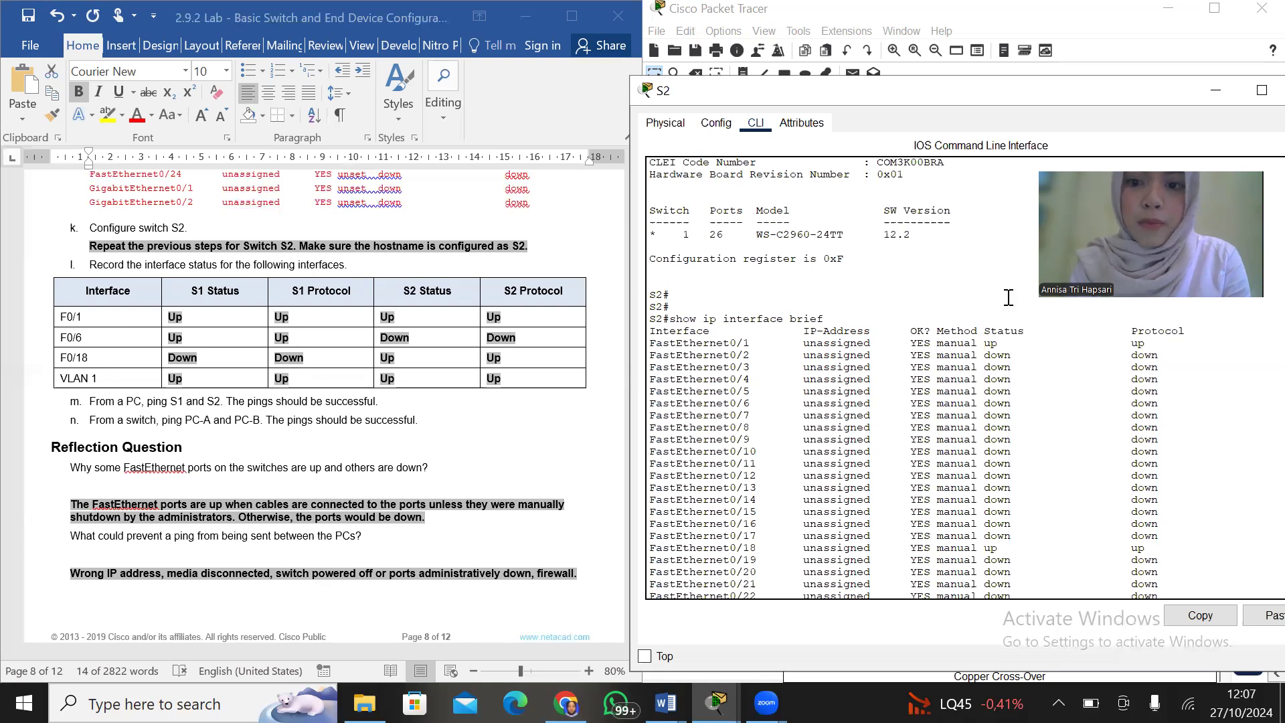
double_click(989, 343)
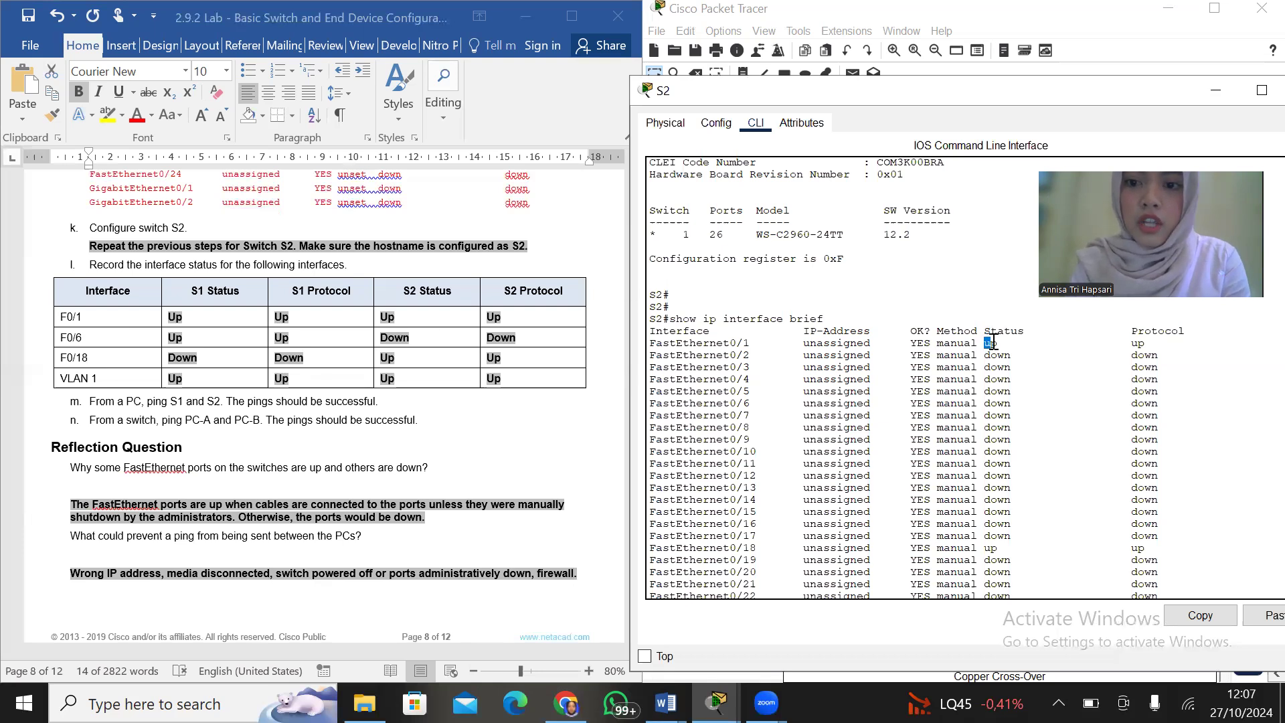
left_click_drag(1129, 344, 1159, 365)
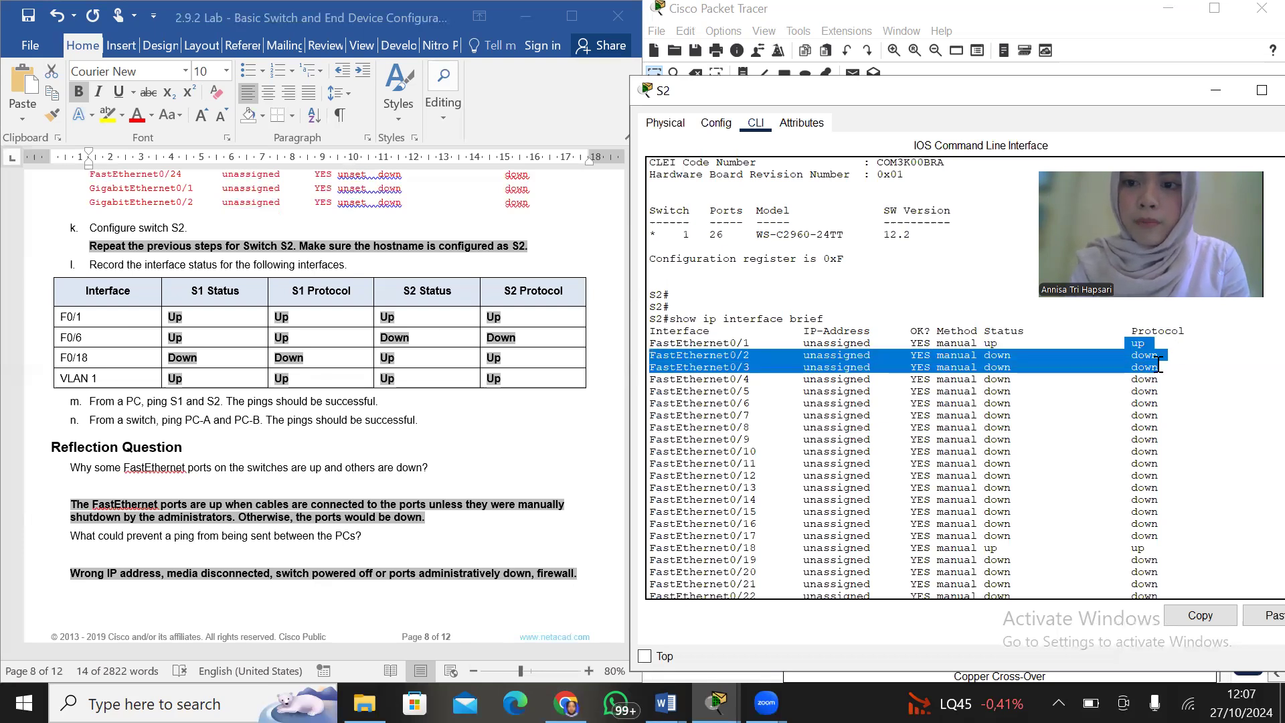
left_click(1163, 345)
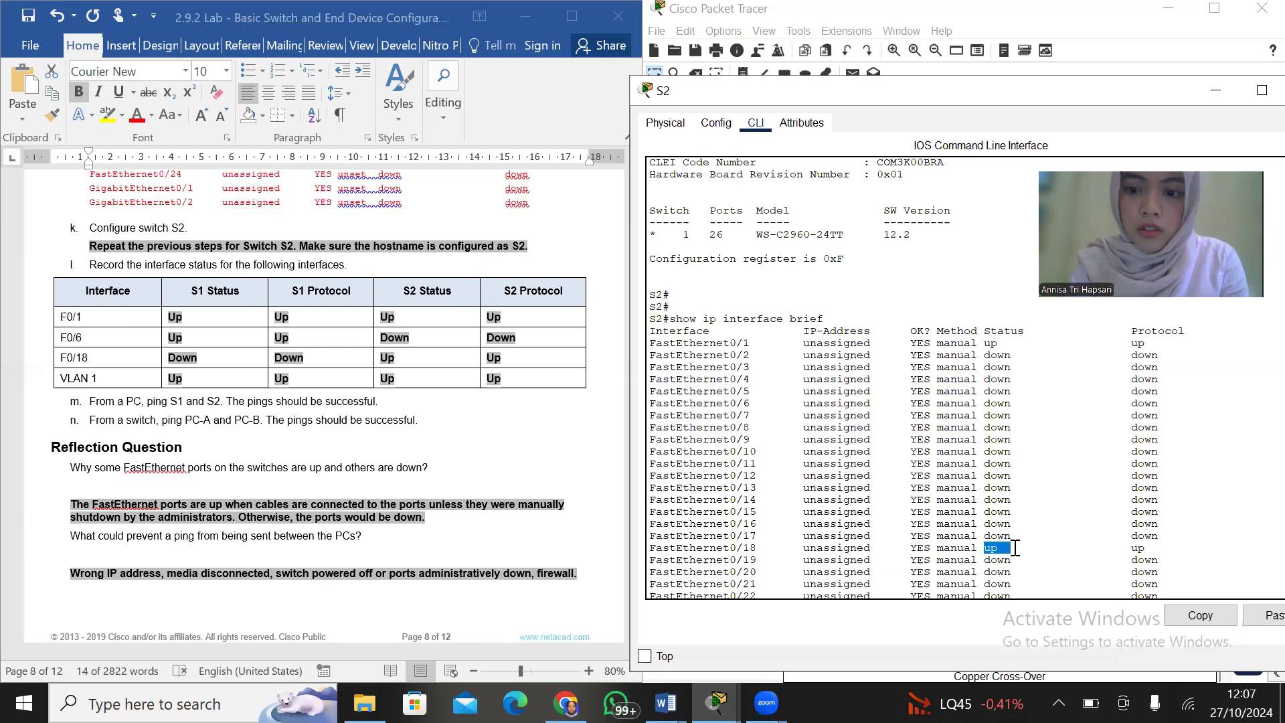
left_click_drag(984, 549, 1140, 549)
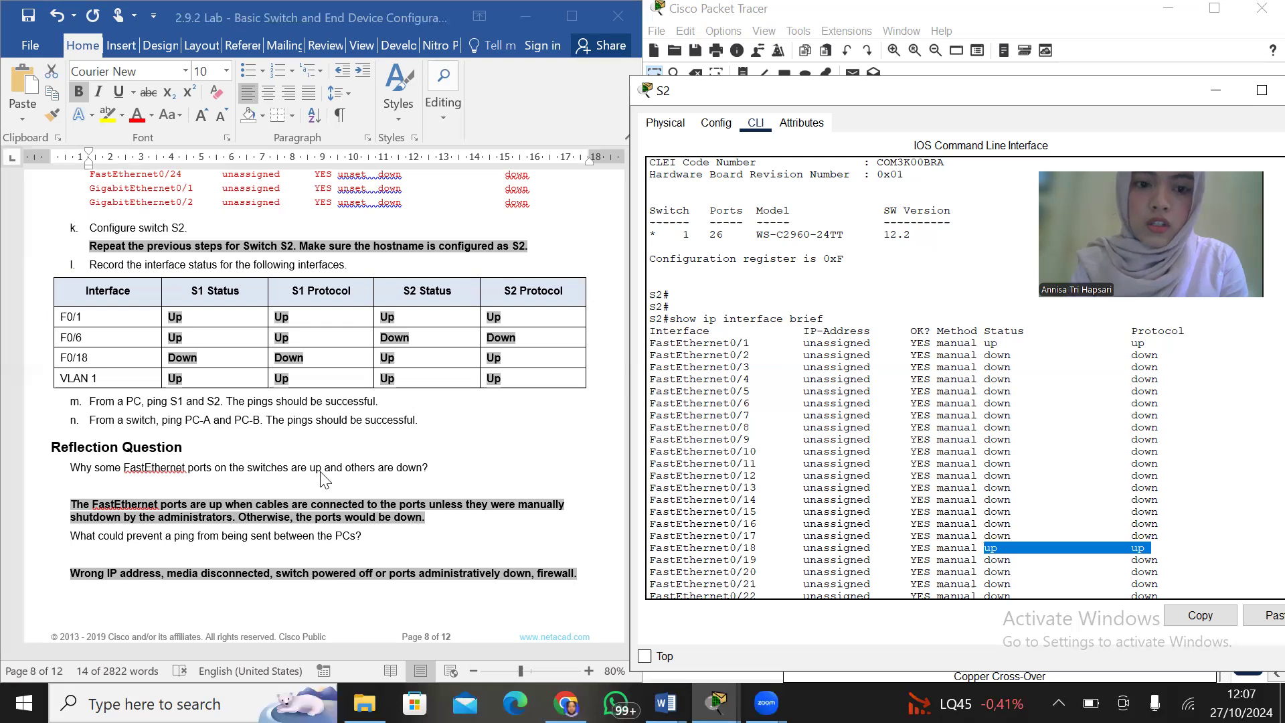
left_click(888, 400)
scroll(889, 401, "down", 3)
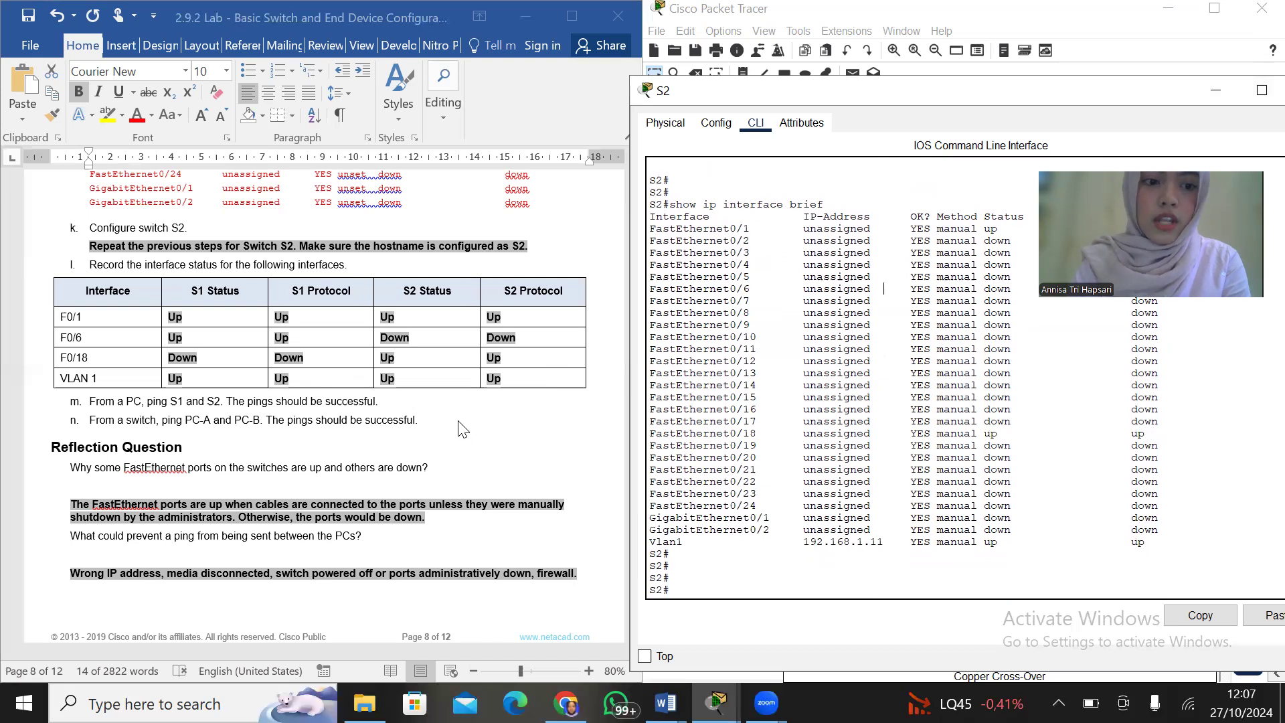
scroll(460, 428, "down", 3)
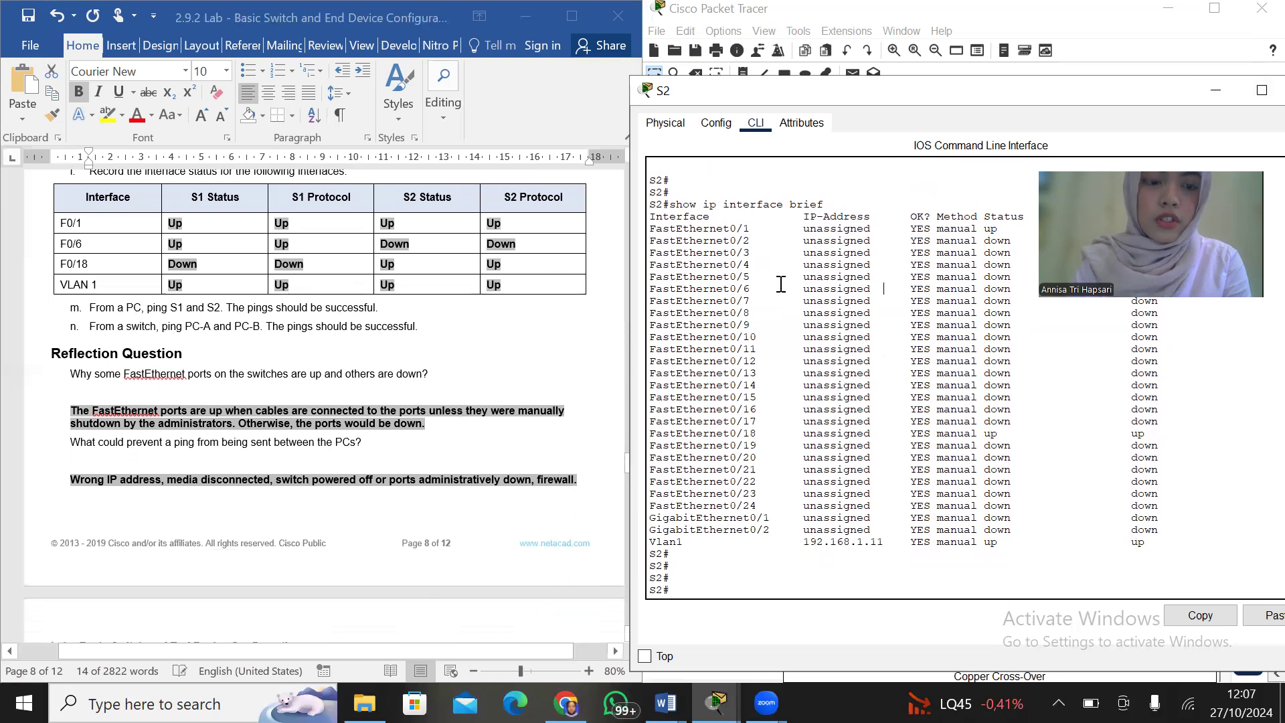
Close S2's window and open the Command Prompt on PC-A
left_click_drag(1164, 94, 1079, 97)
left_click(1224, 92)
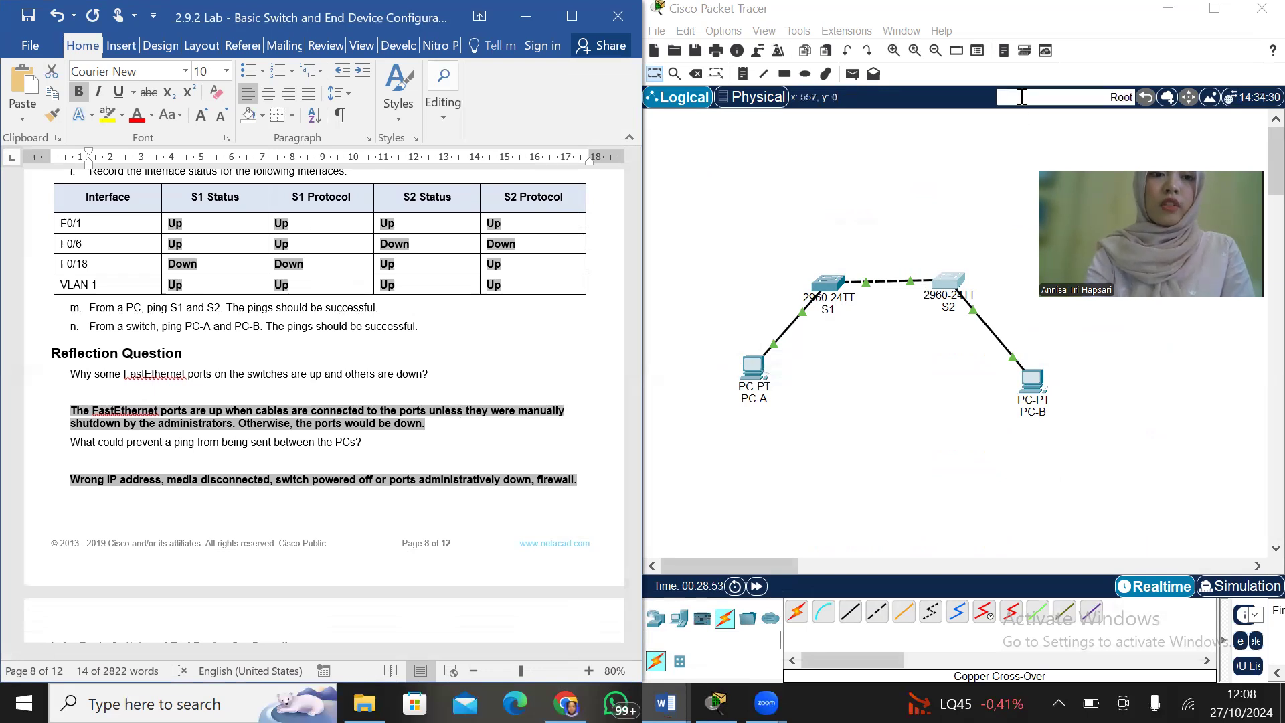
left_click(1022, 97)
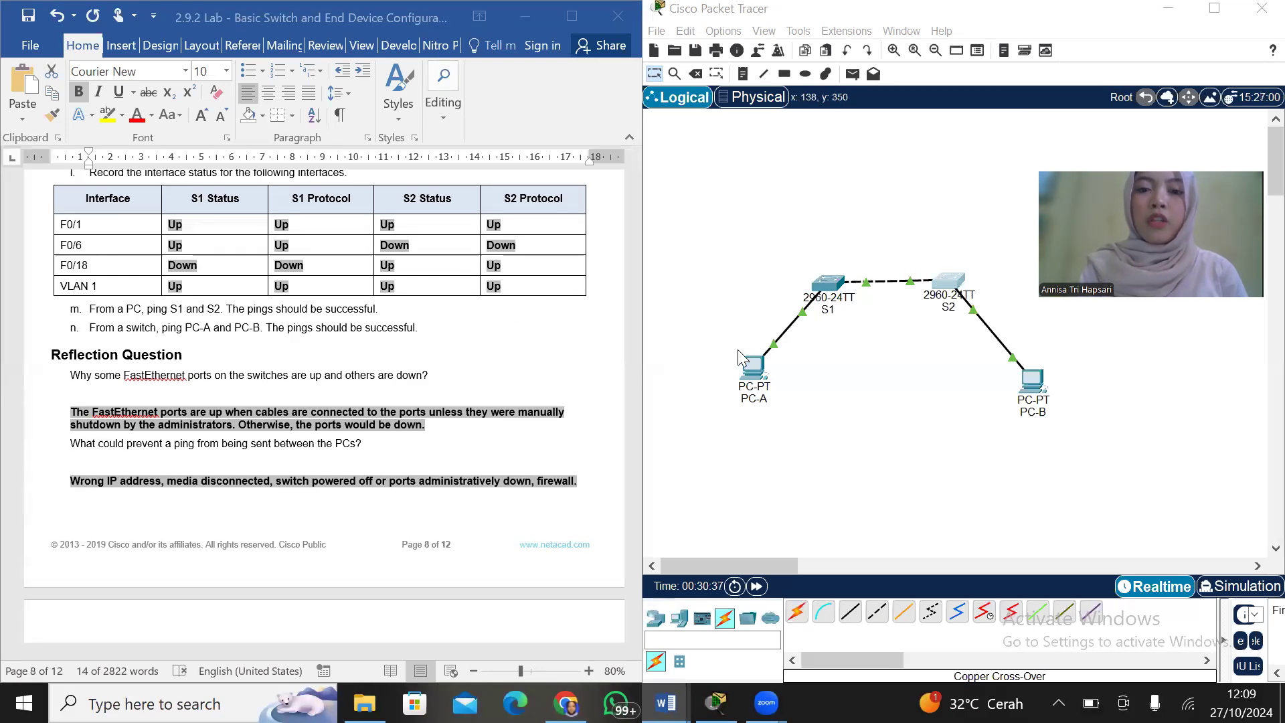
left_click(751, 364)
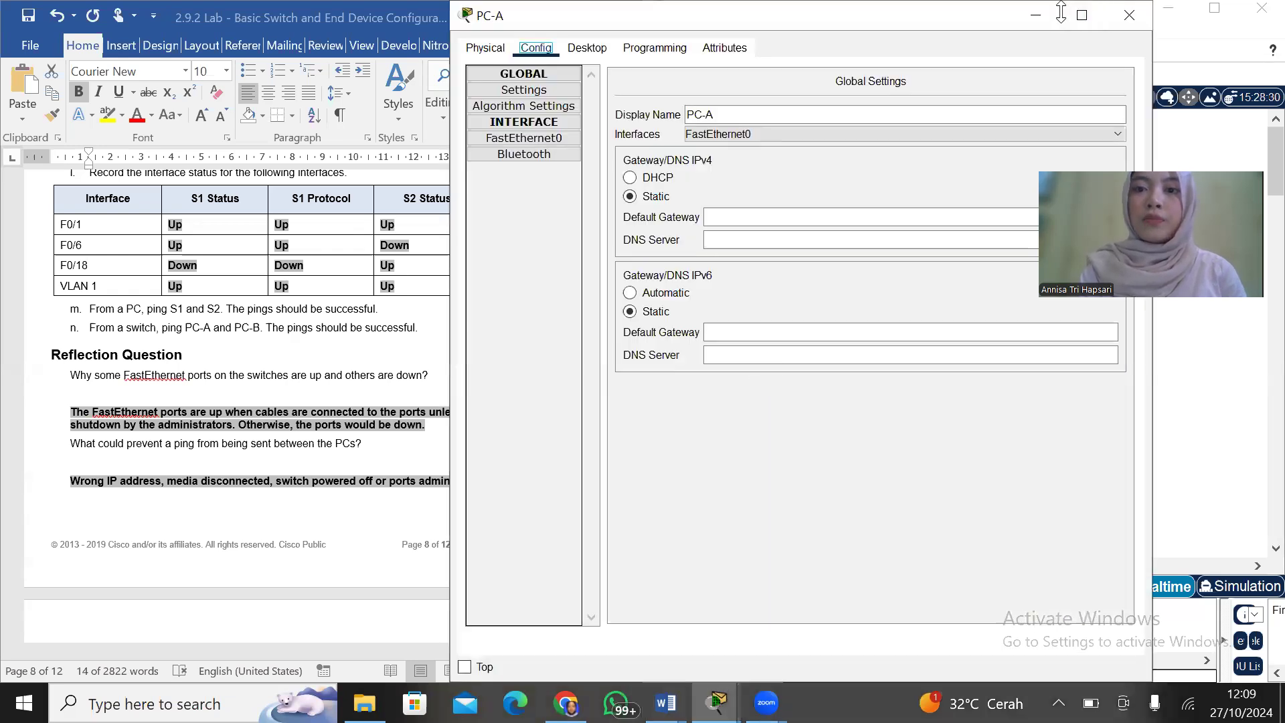
left_click_drag(1061, 12, 1061, 93)
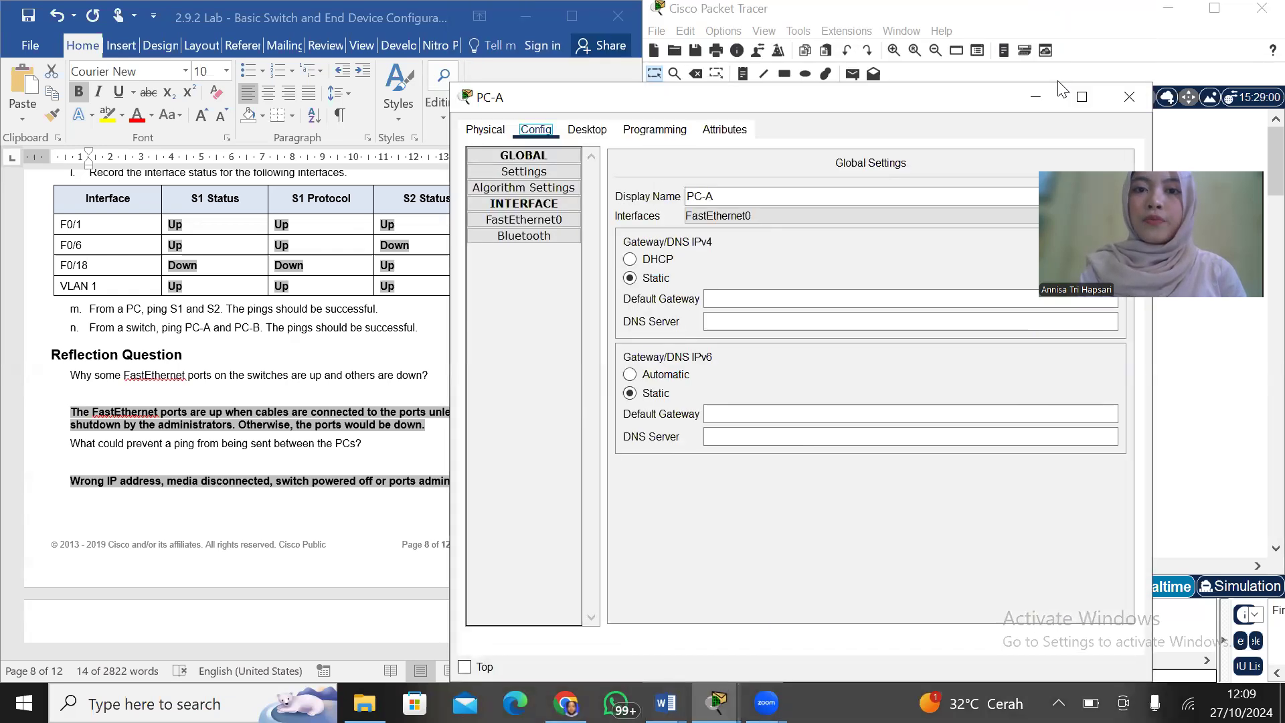
left_click(588, 130)
left_click(945, 187)
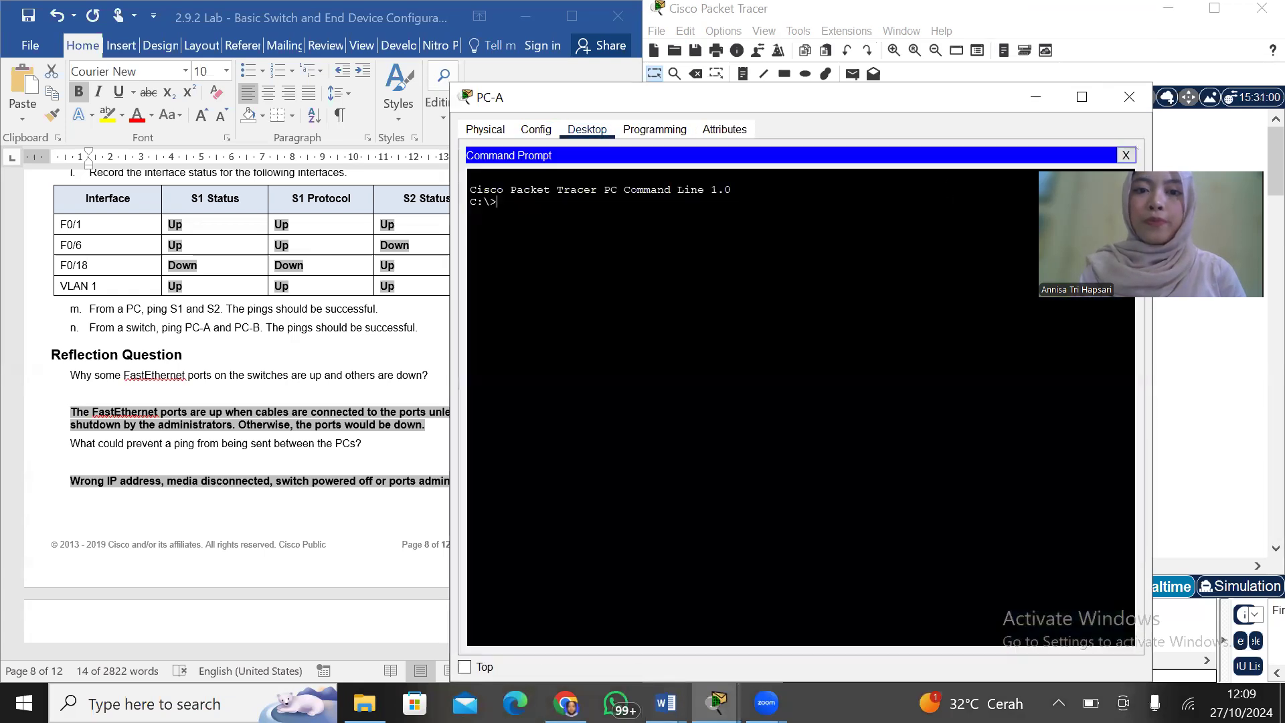
Look up S1's address in the lab's Addressing Table and ping S1 at 192.168.1.1 from PC-A
scroll(319, 321, "up", 20)
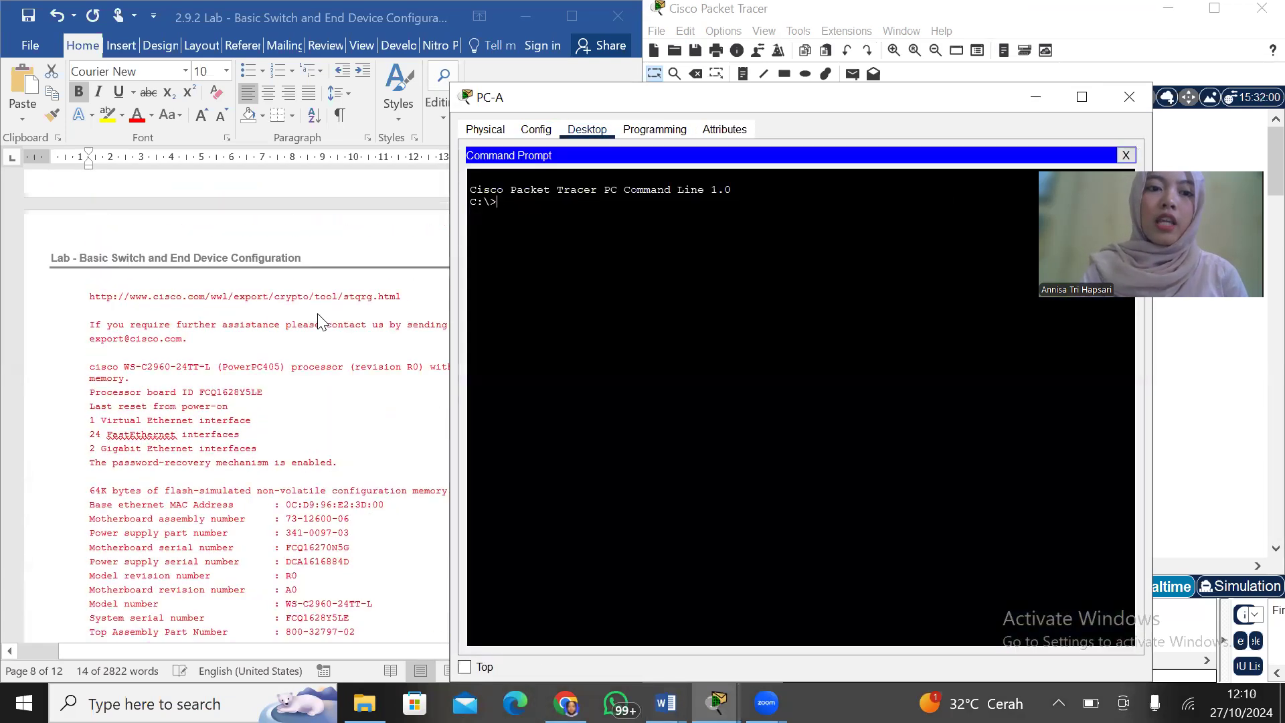
scroll(318, 320, "up", 20)
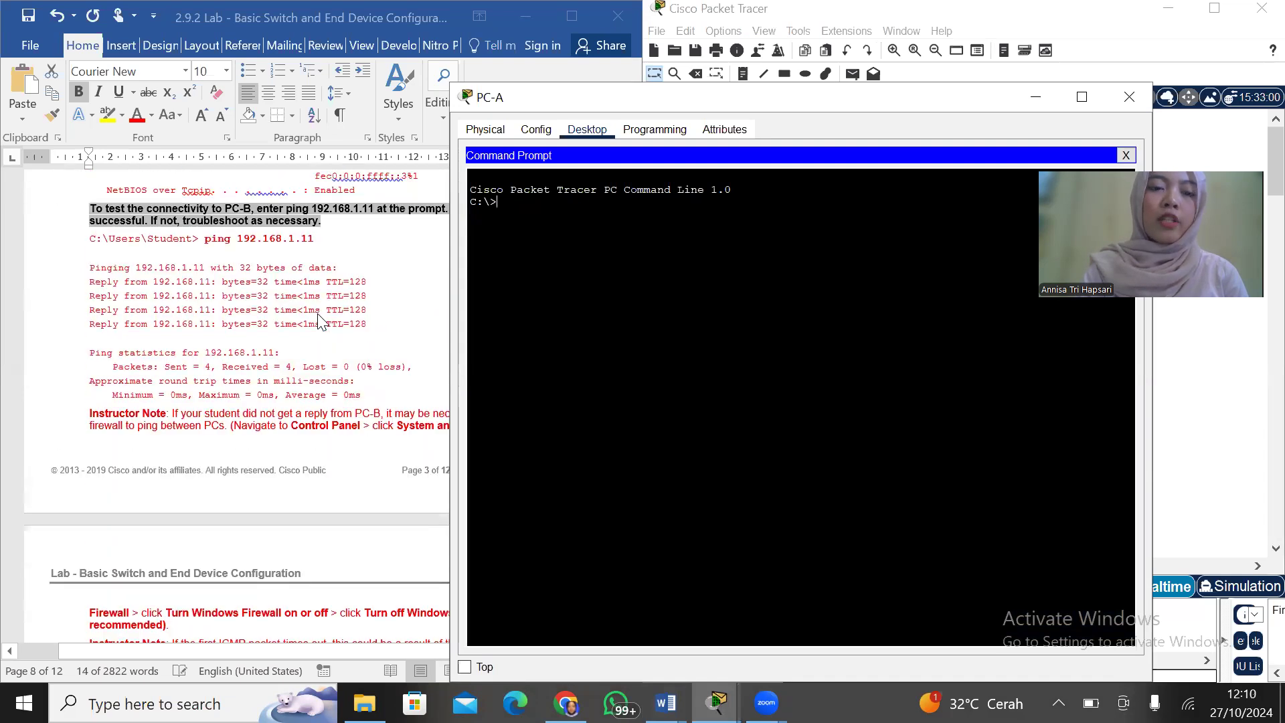
scroll(319, 321, "down", 8)
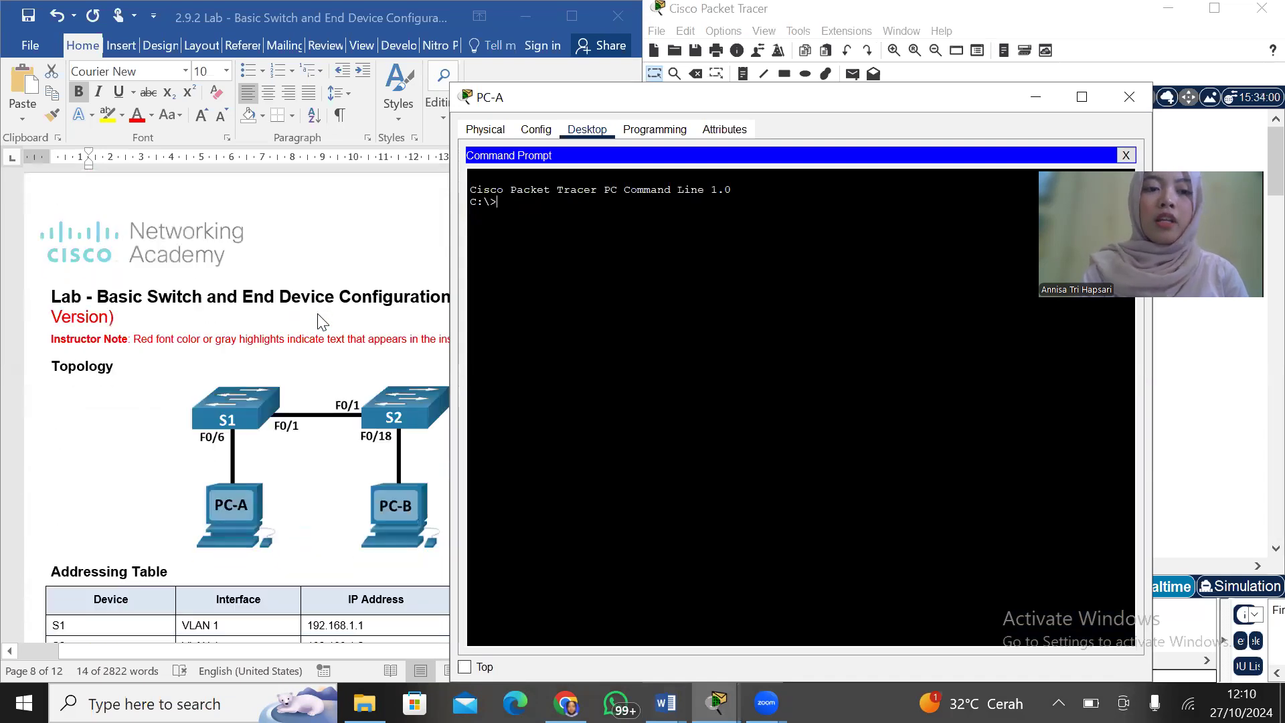
scroll(318, 314, "up", 1)
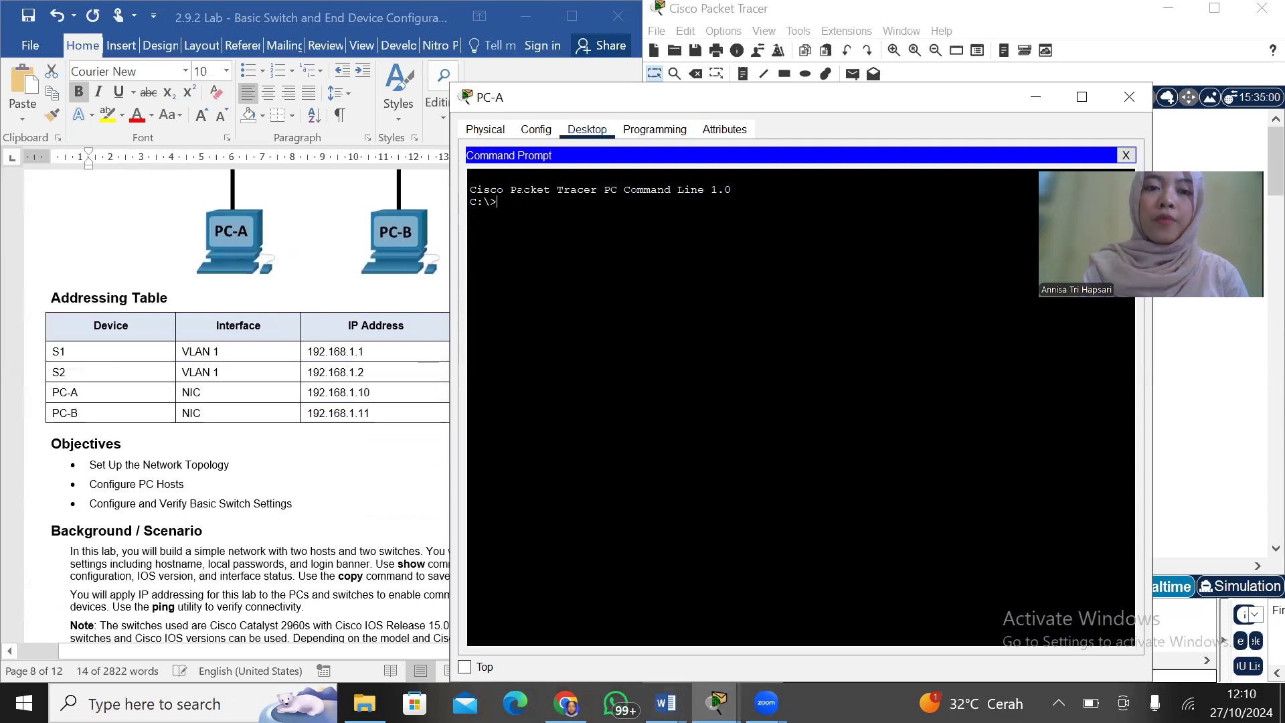
left_click_drag(612, 113, 735, 111)
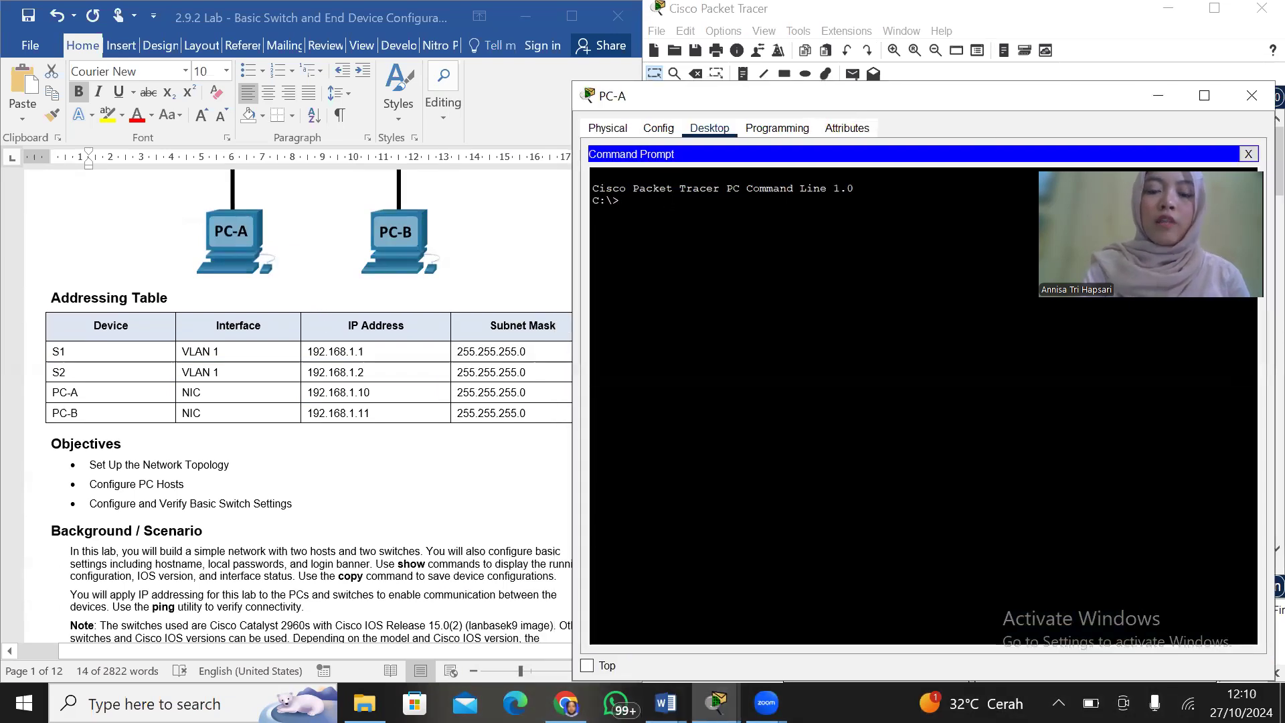
type("ping 192")
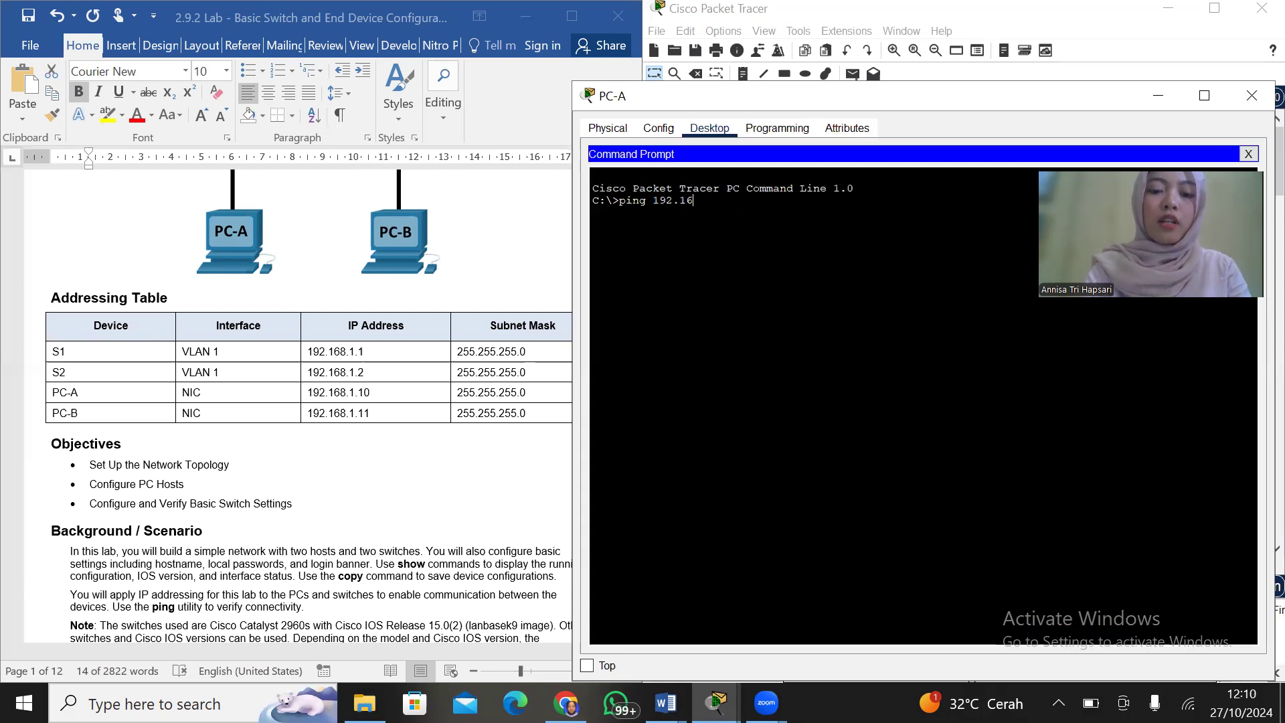
type(".1.1")
key("Return")
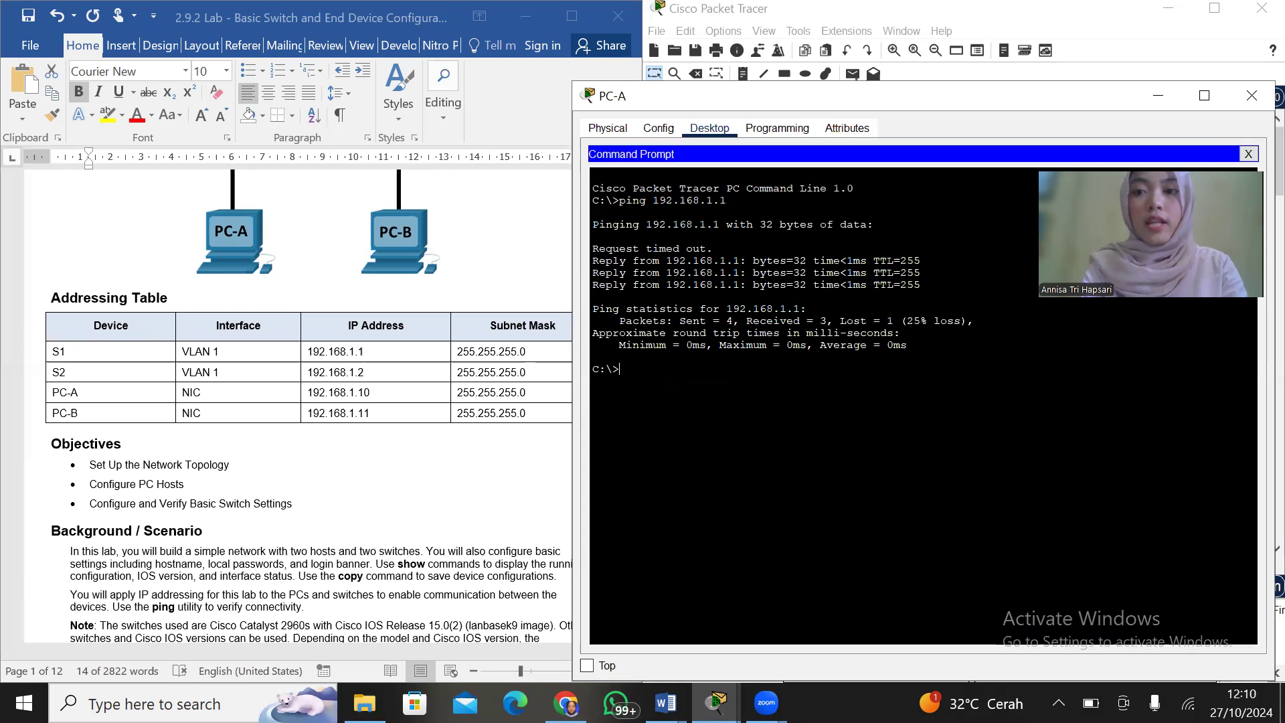
Ping S2 at 192.168.1.2 from PC-A's Command Prompt
type("ping 1")
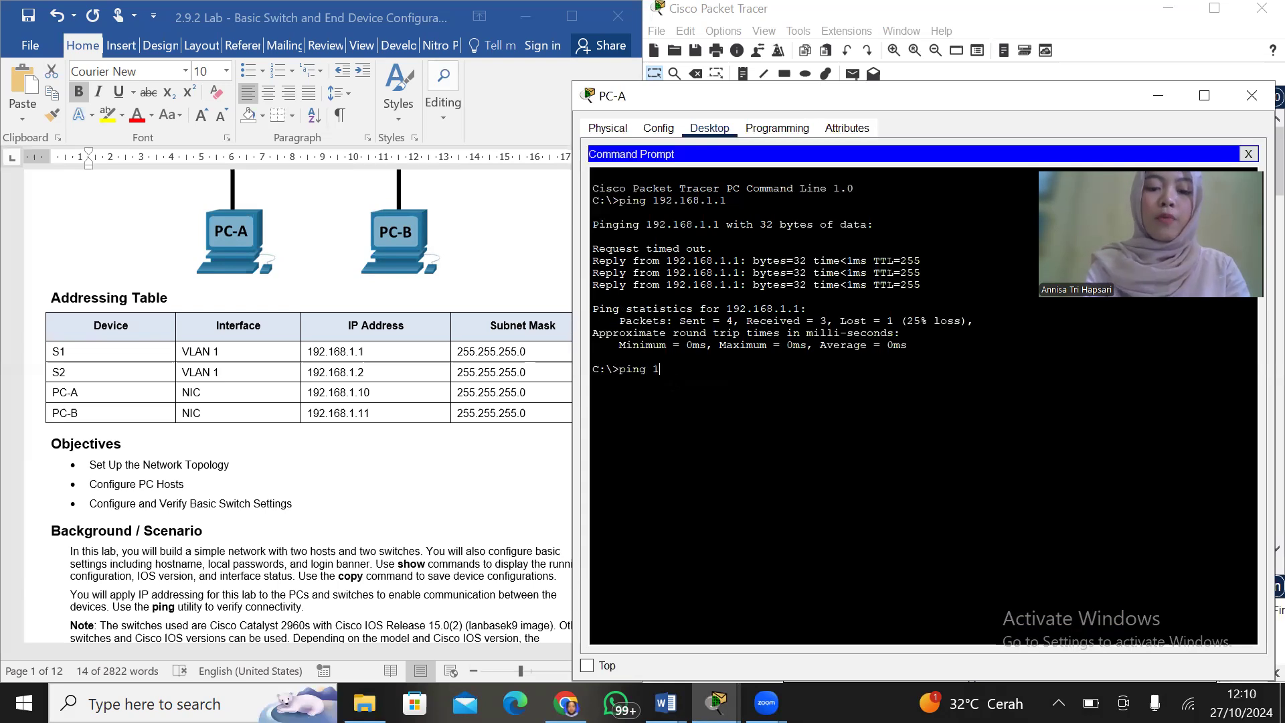
type("92.168.1.2")
key("Return")
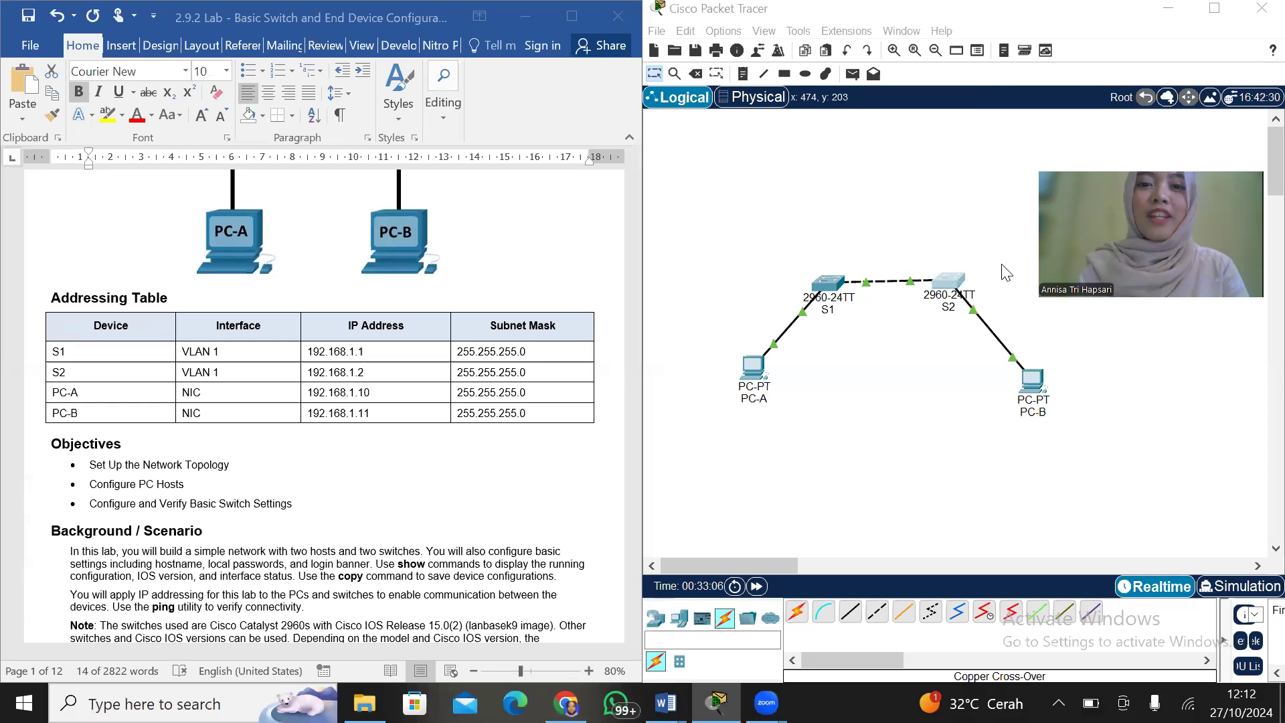
Reopen S2's CLI at its latest prompt and find the lab's step e commands for configuring the SVI
left_click(953, 284)
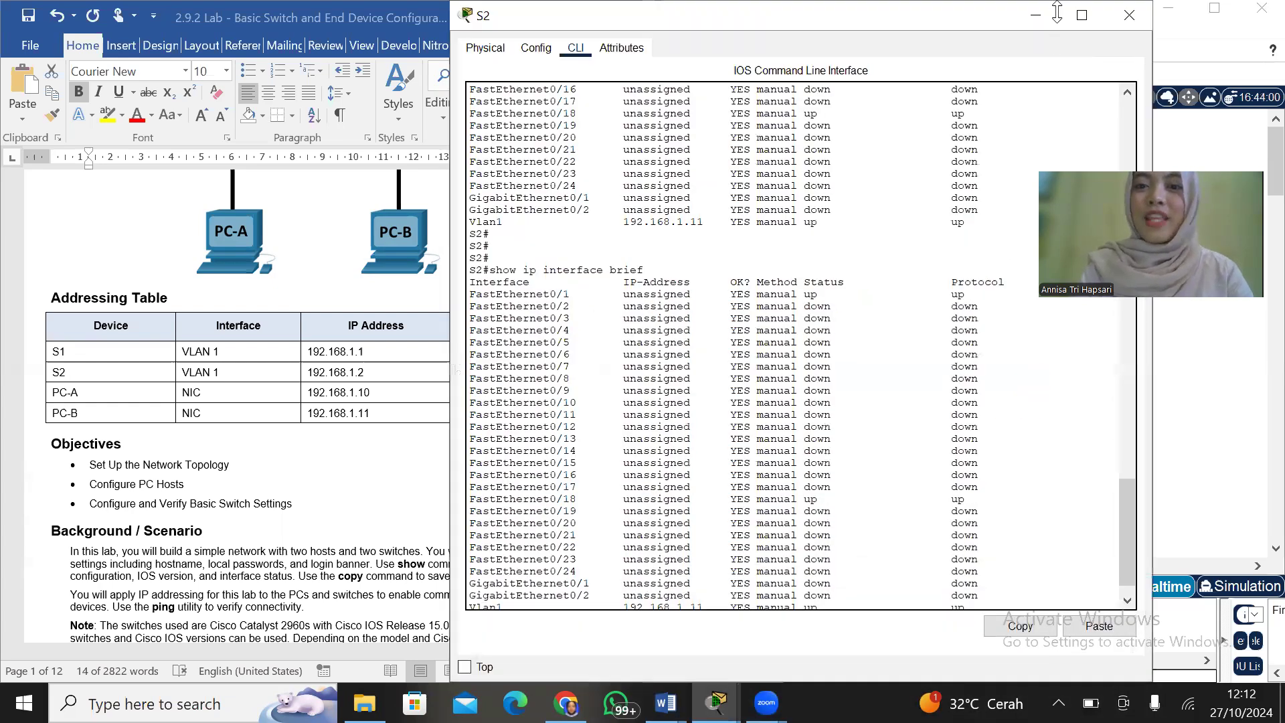
left_click_drag(1057, 11, 1057, 88)
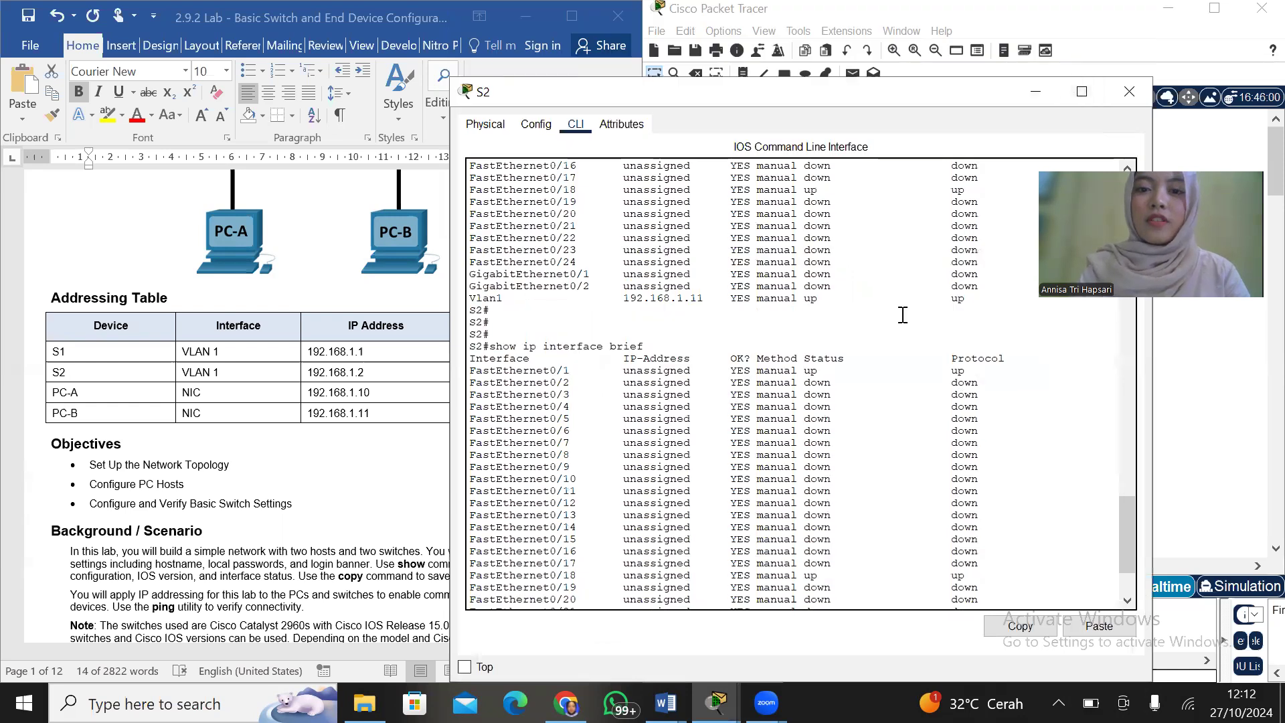
scroll(902, 314, "down", 3)
left_click(514, 601)
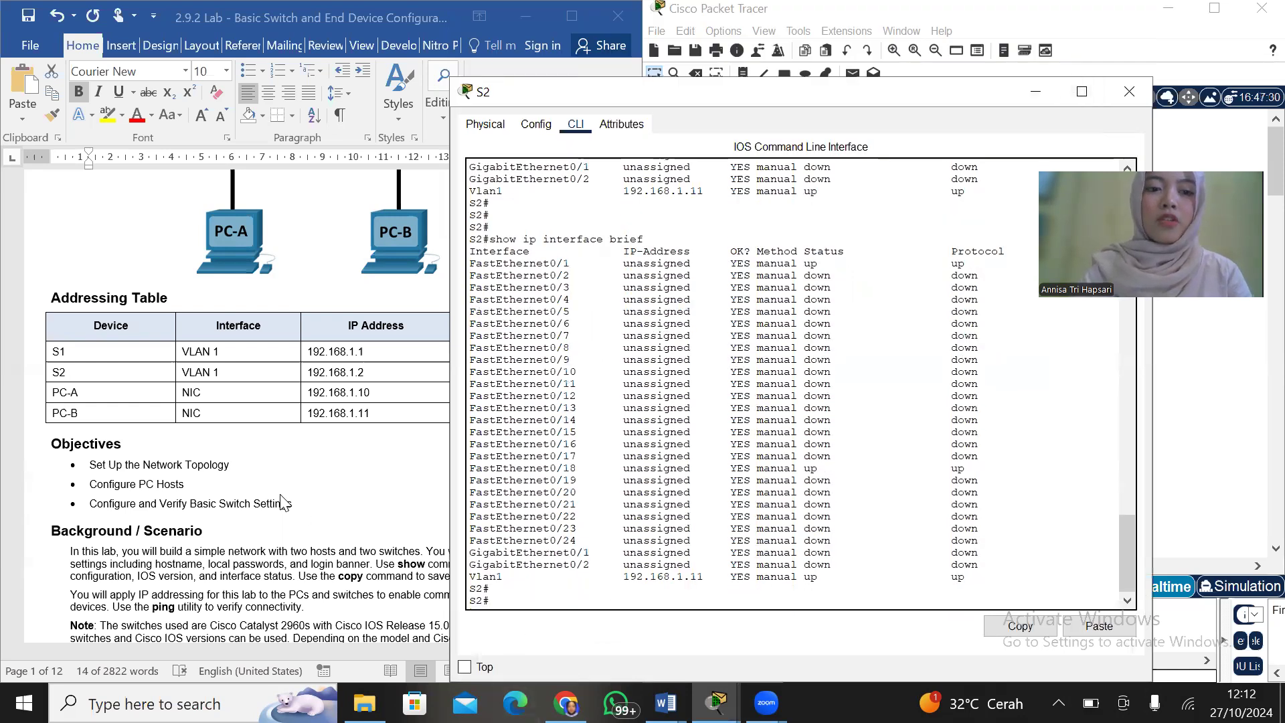
scroll(279, 494, "down", 10)
scroll(280, 494, "down", 15)
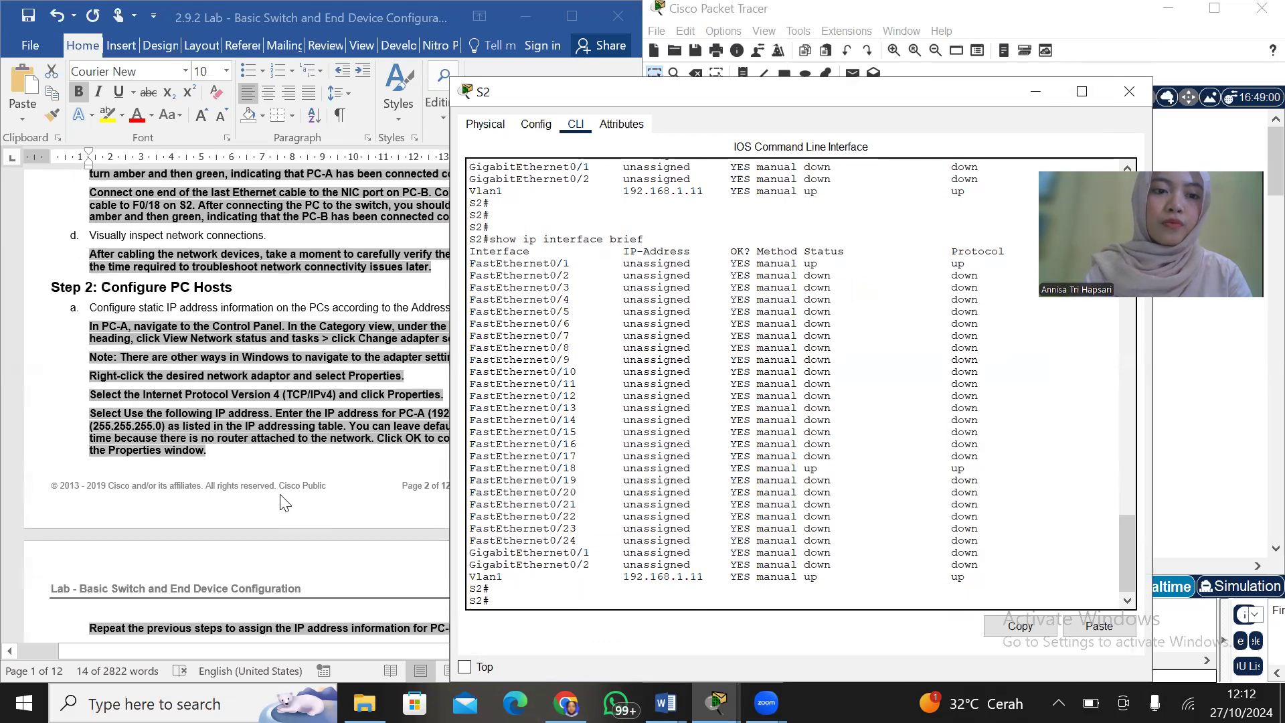
scroll(279, 500, "down", 5)
scroll(279, 500, "up", 13)
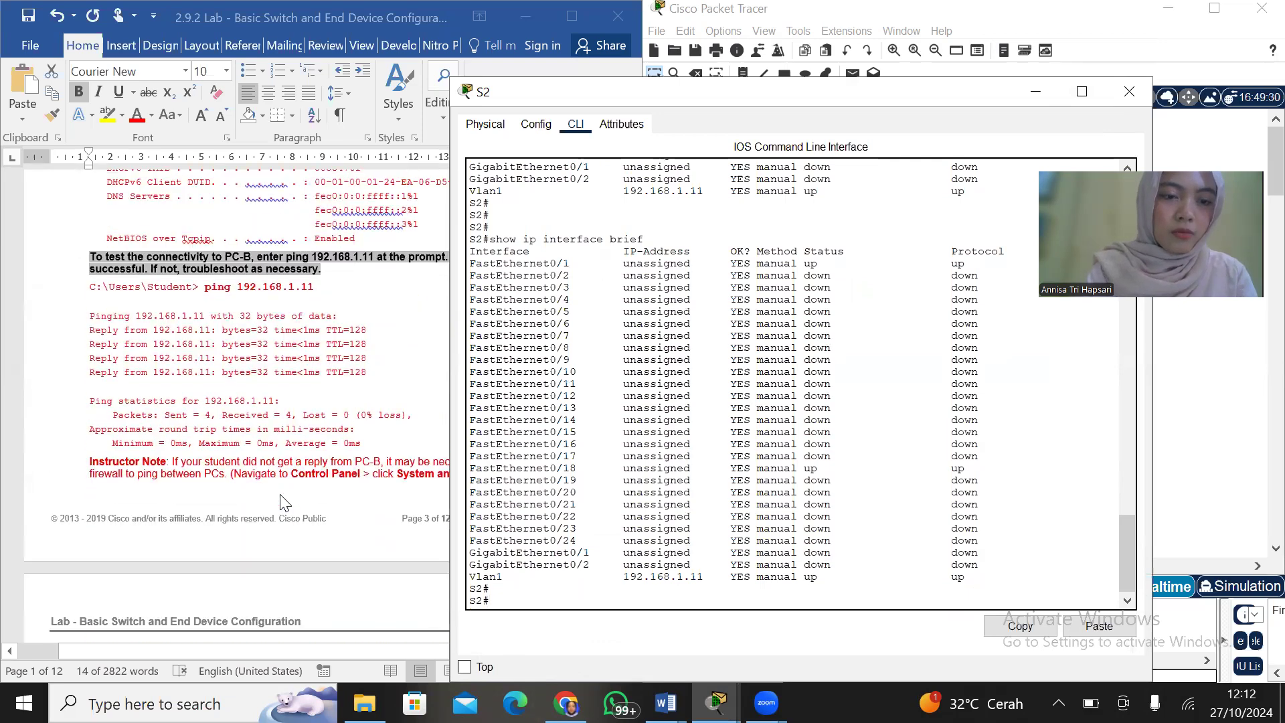
scroll(280, 496, "down", 15)
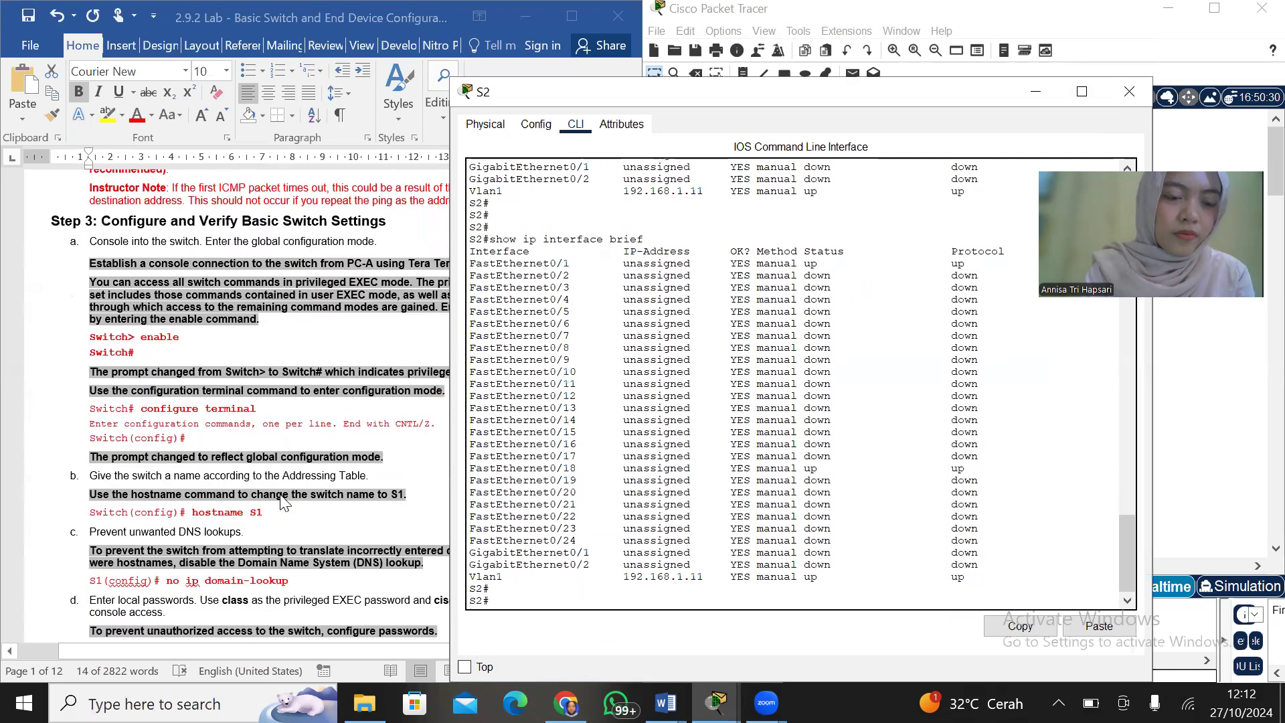
scroll(284, 502, "down", 1)
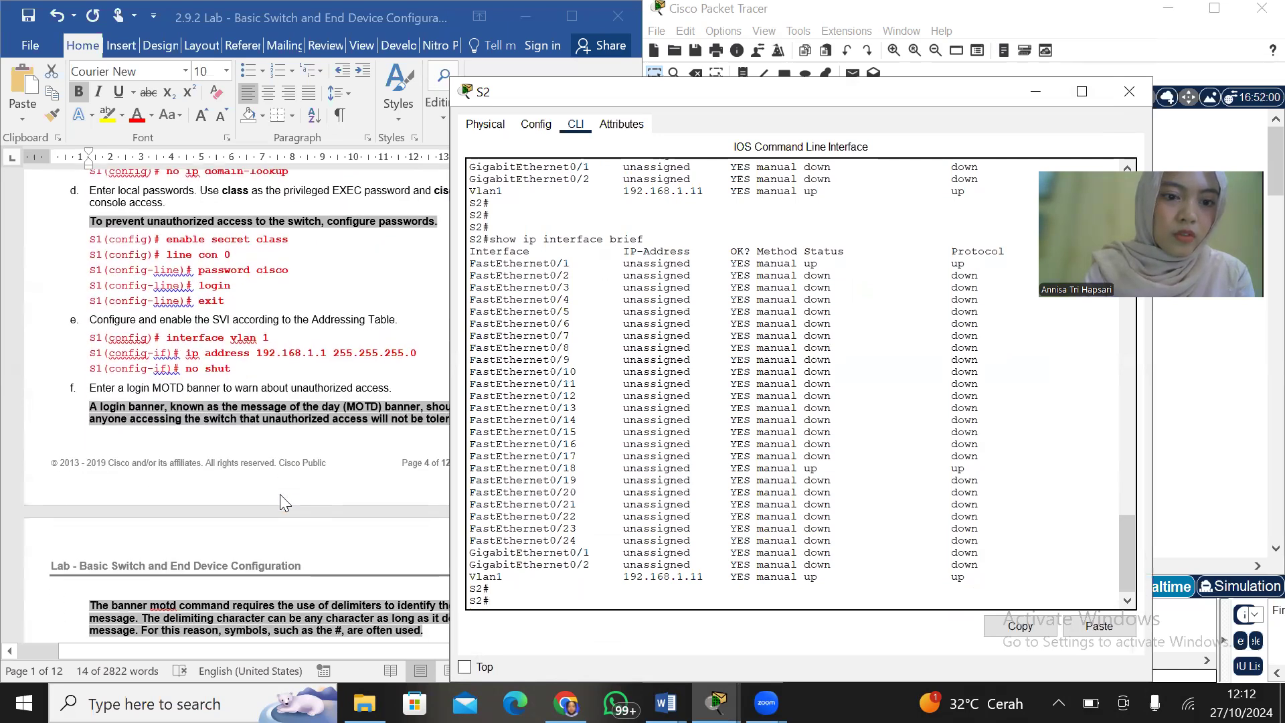
Enter global configuration mode on S2 and open the VLAN 1 interface for configuration
type("con")
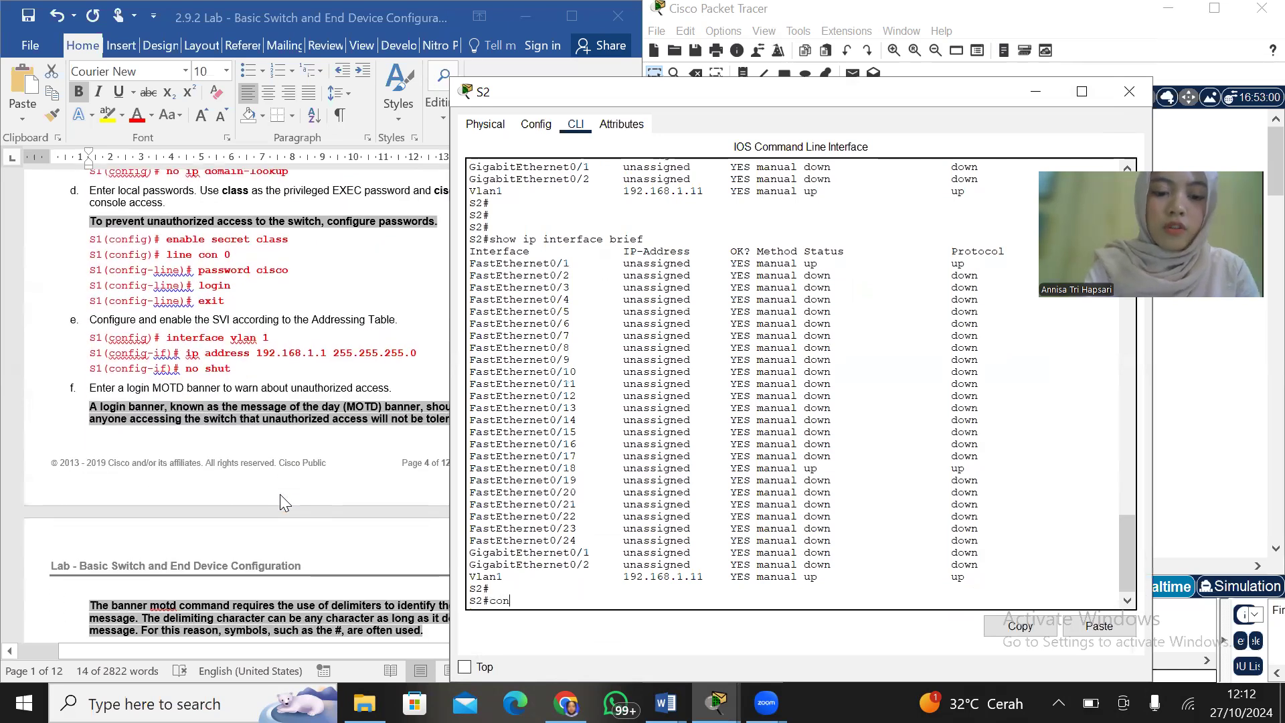
type("figure terminal")
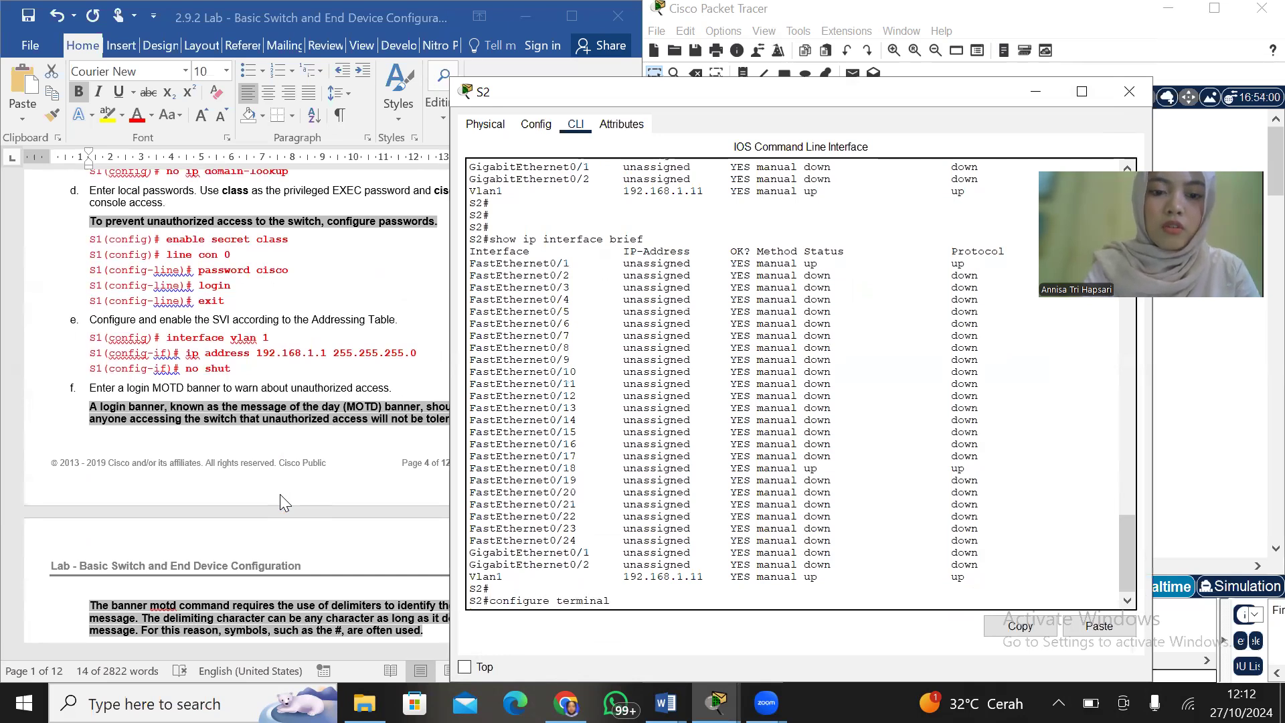
key("Return")
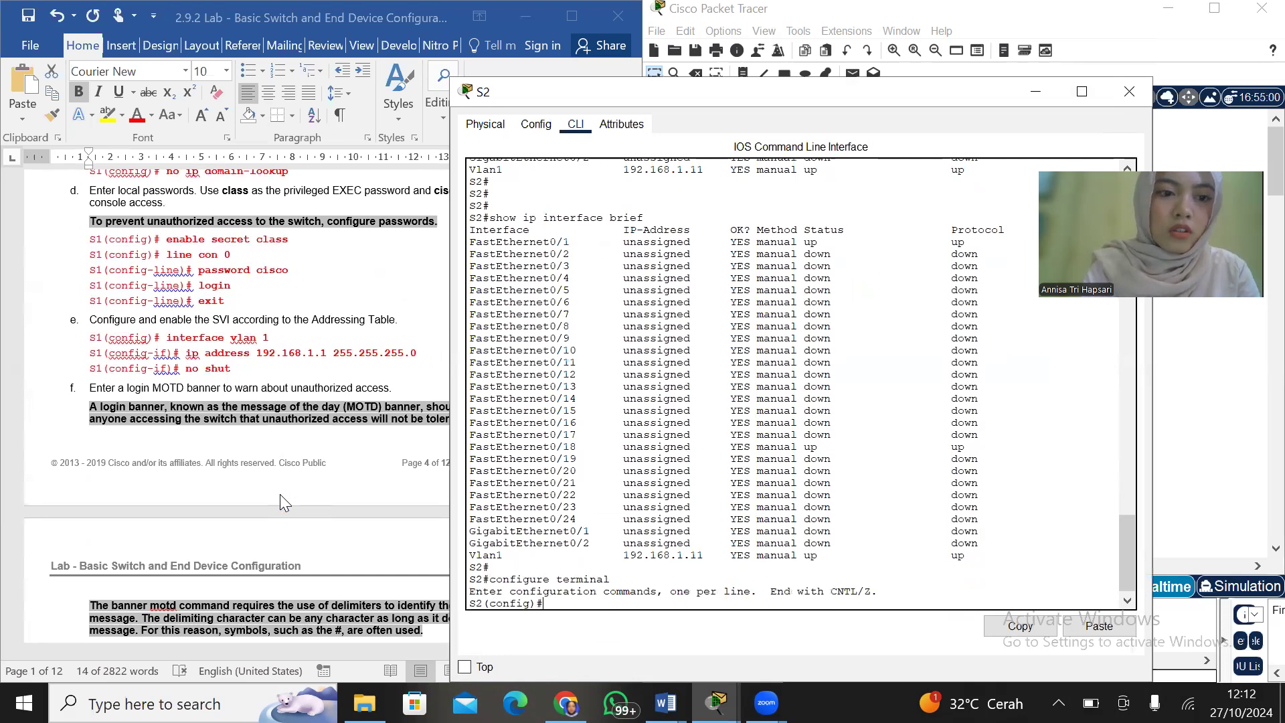
type("in")
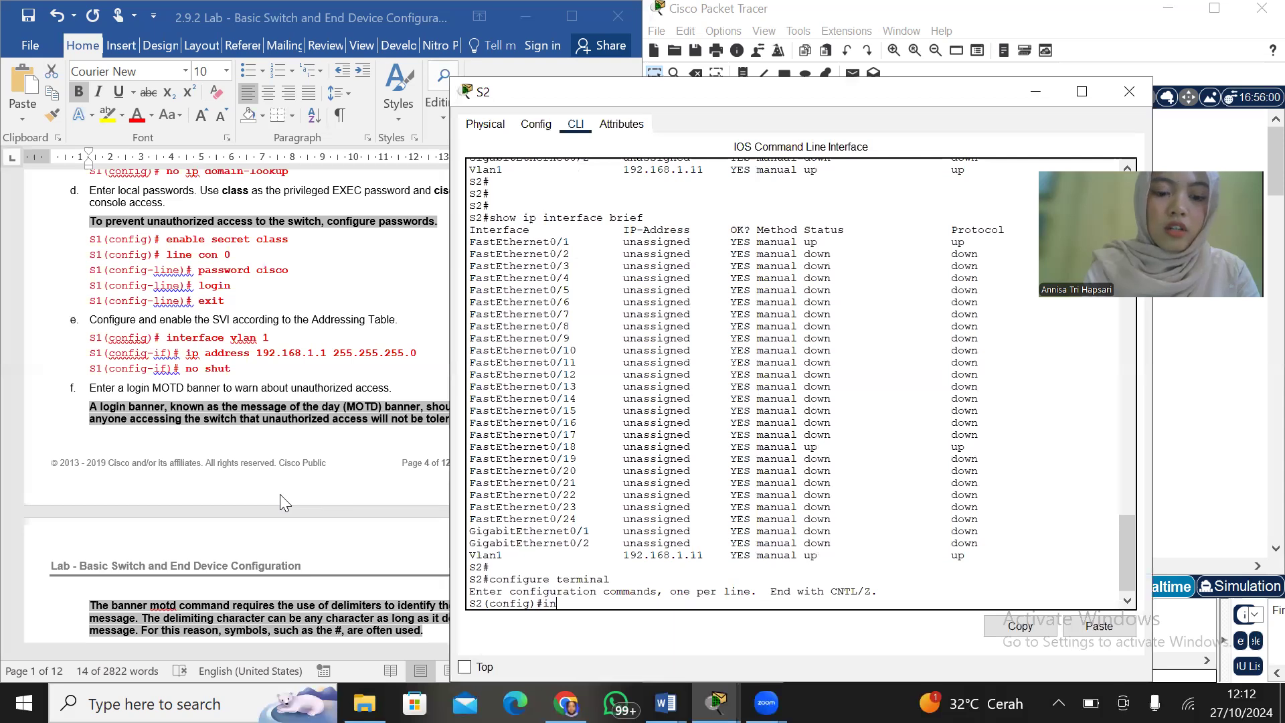
type("terface vl")
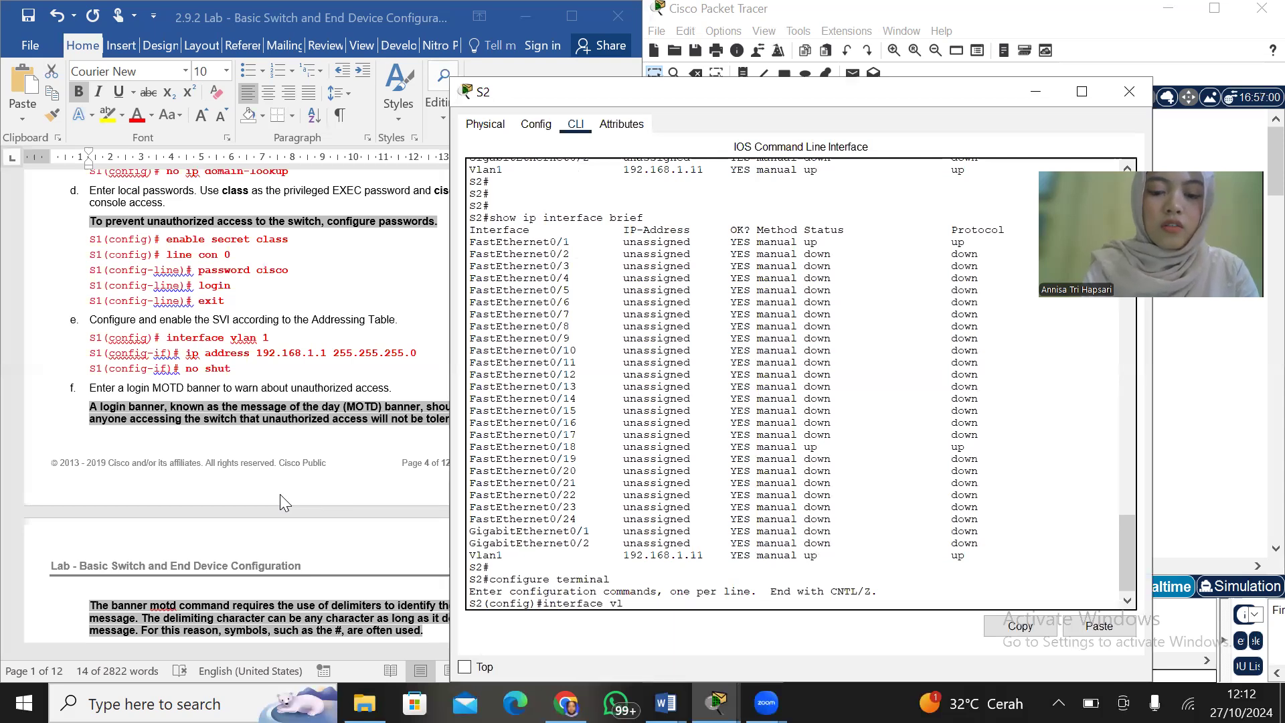
type("an 1")
key("Return")
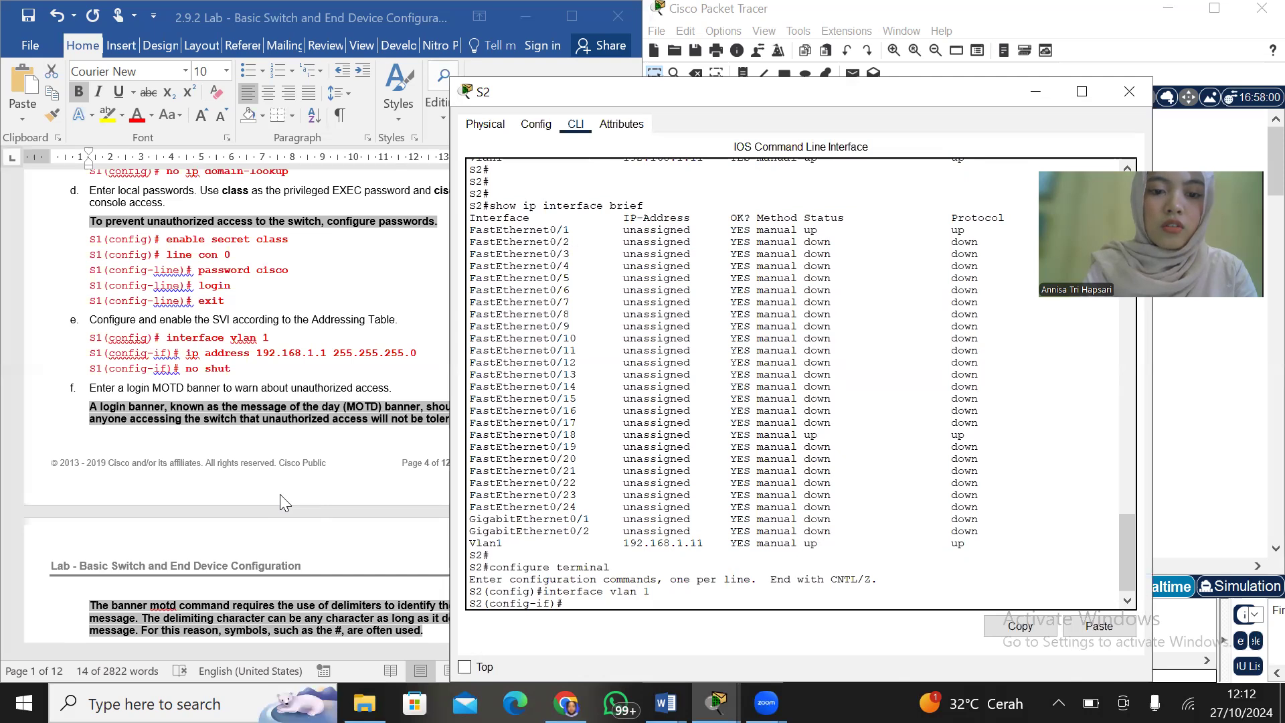
Assign S2's VLAN 1 interface the address 192.168.1.2 with mask 255.255.255.0 and close S2's window
type("ip adre")
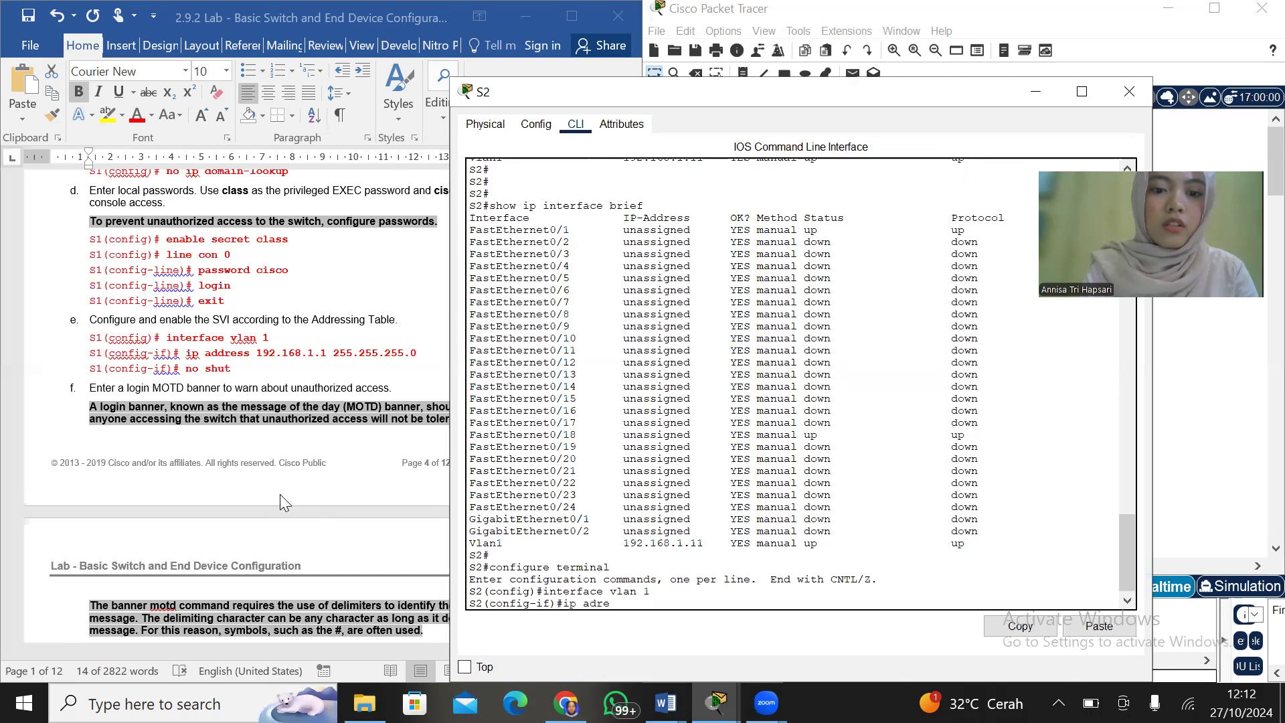
key("BackSpace")
key("BackSpace")
type("dress 192.16")
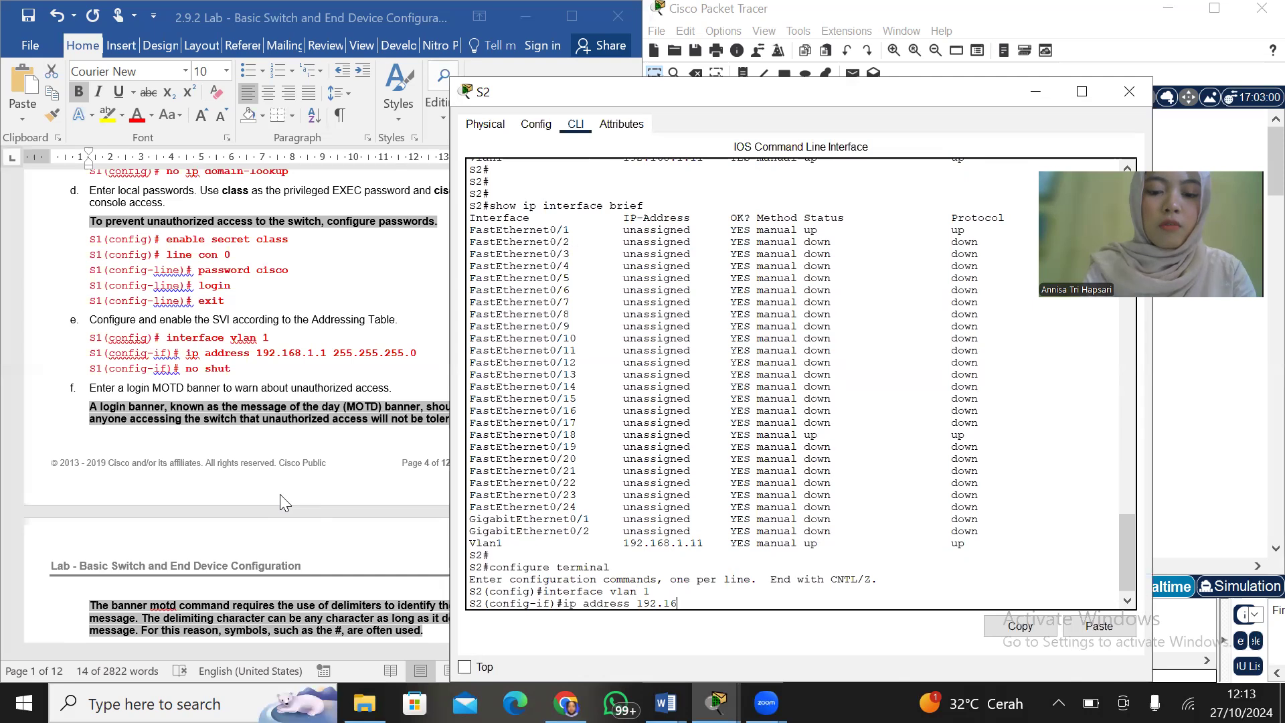
type("8.1.2")
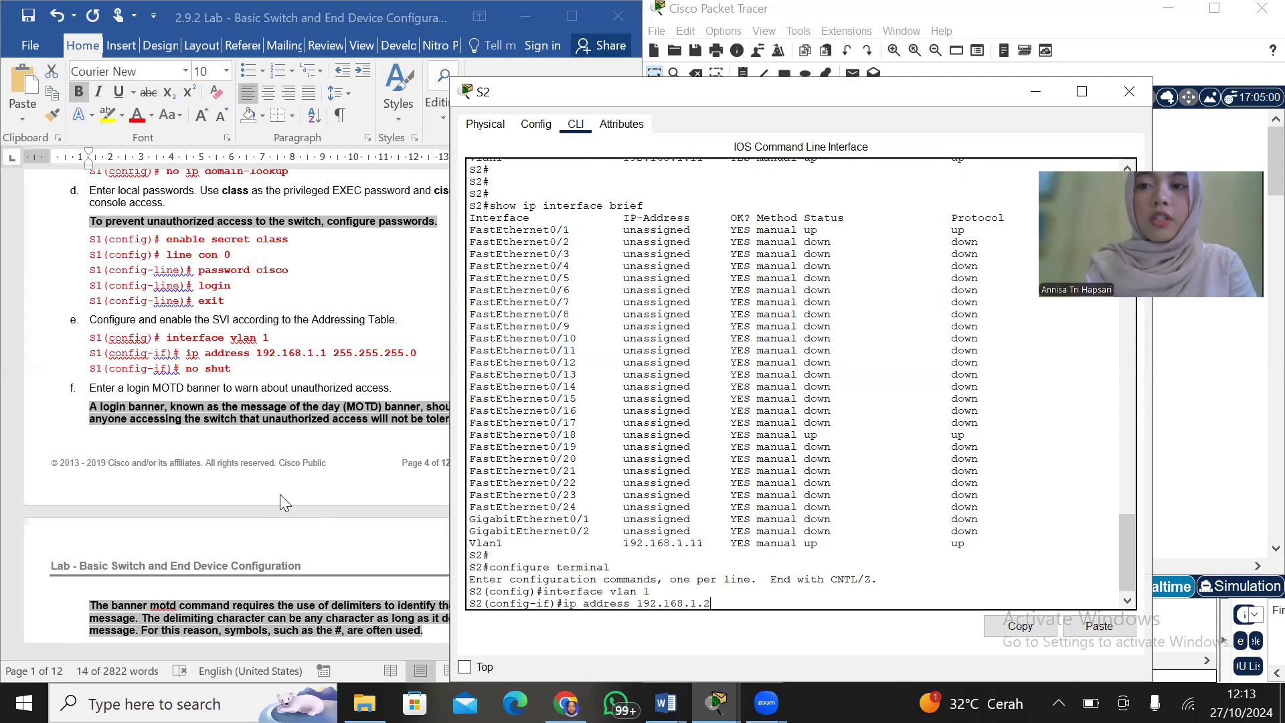
type(" 255.255")
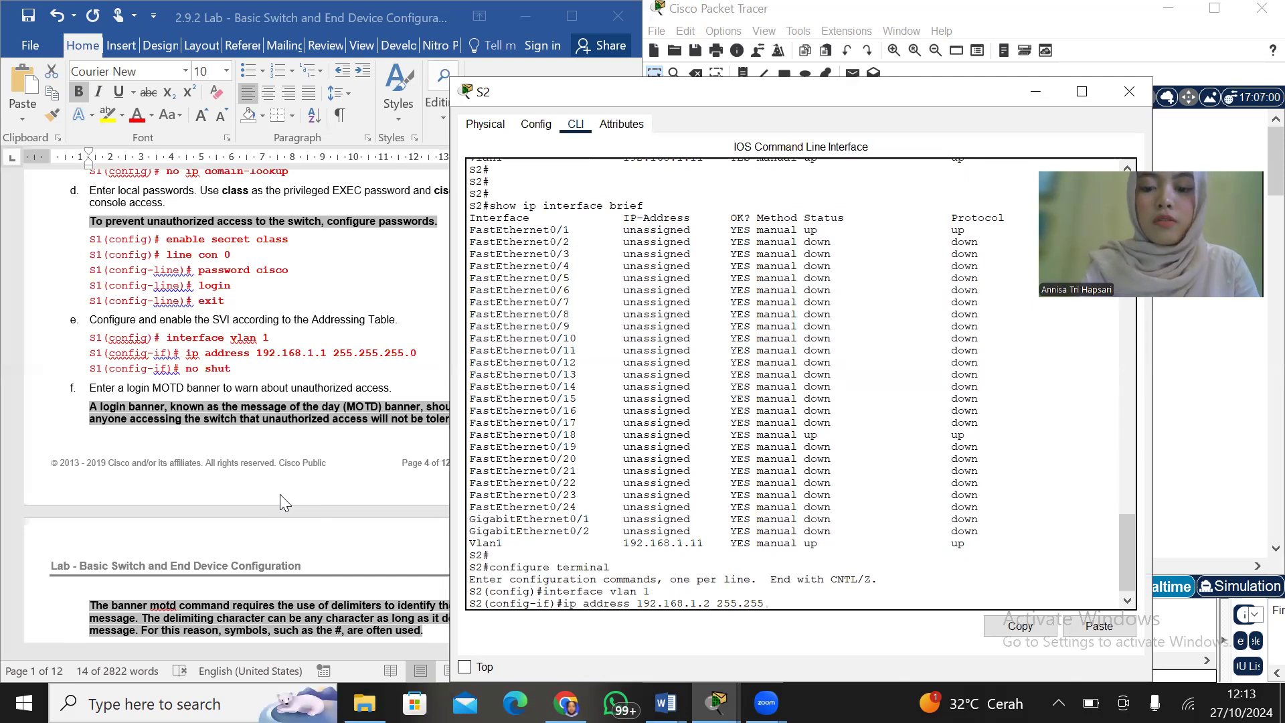
type(".255.0")
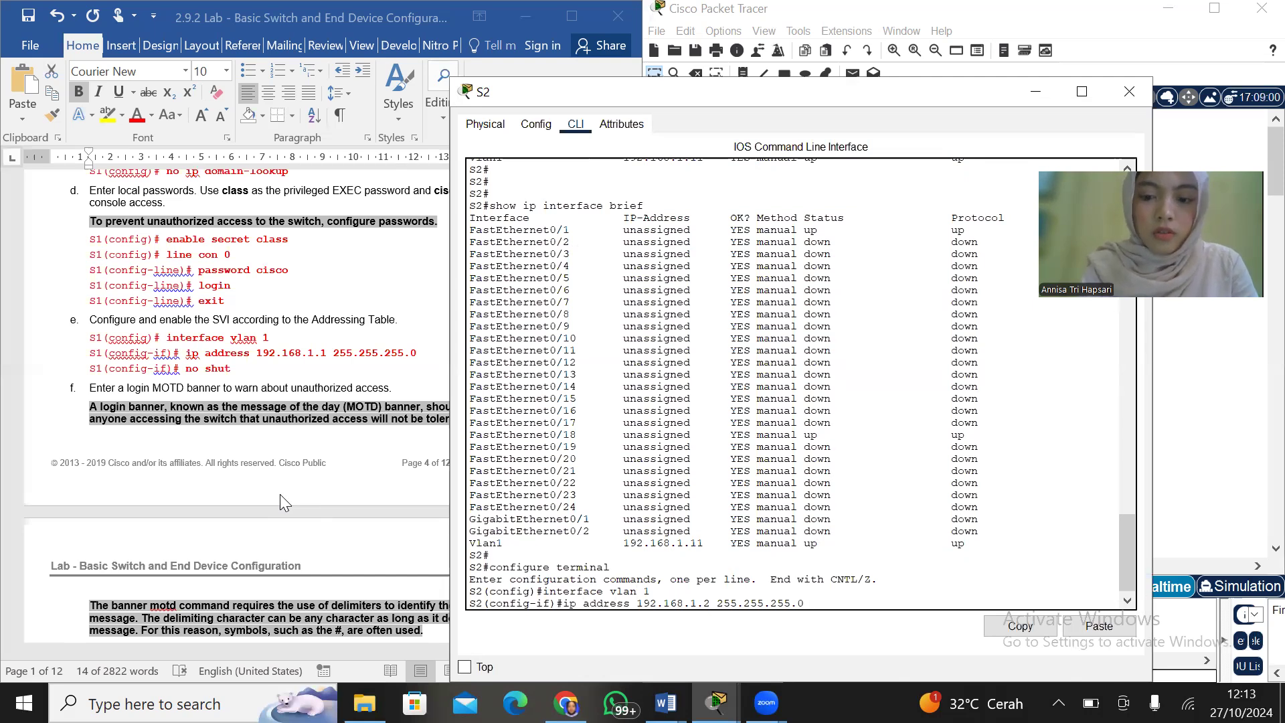
key("Return")
key("Return")
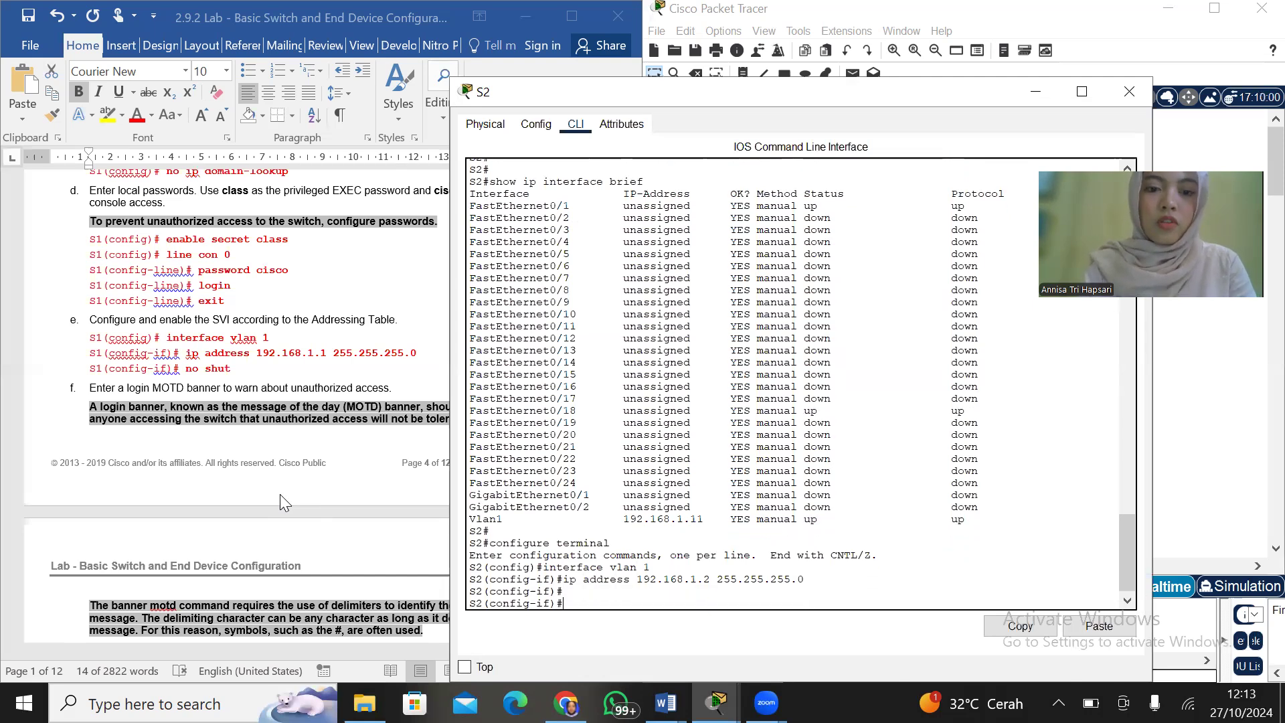
left_click(1129, 92)
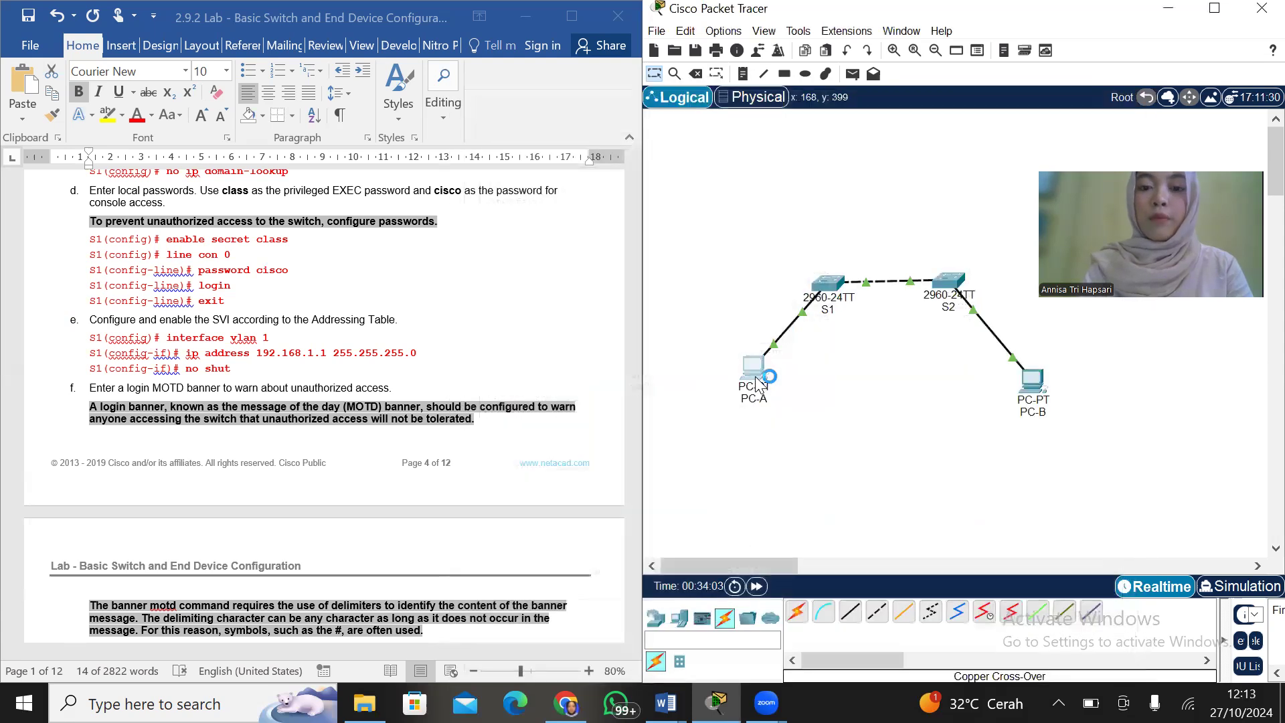
Open PC-A's Command Prompt and ping S2 again at 192.168.1.2
left_click(755, 367)
left_click(943, 126)
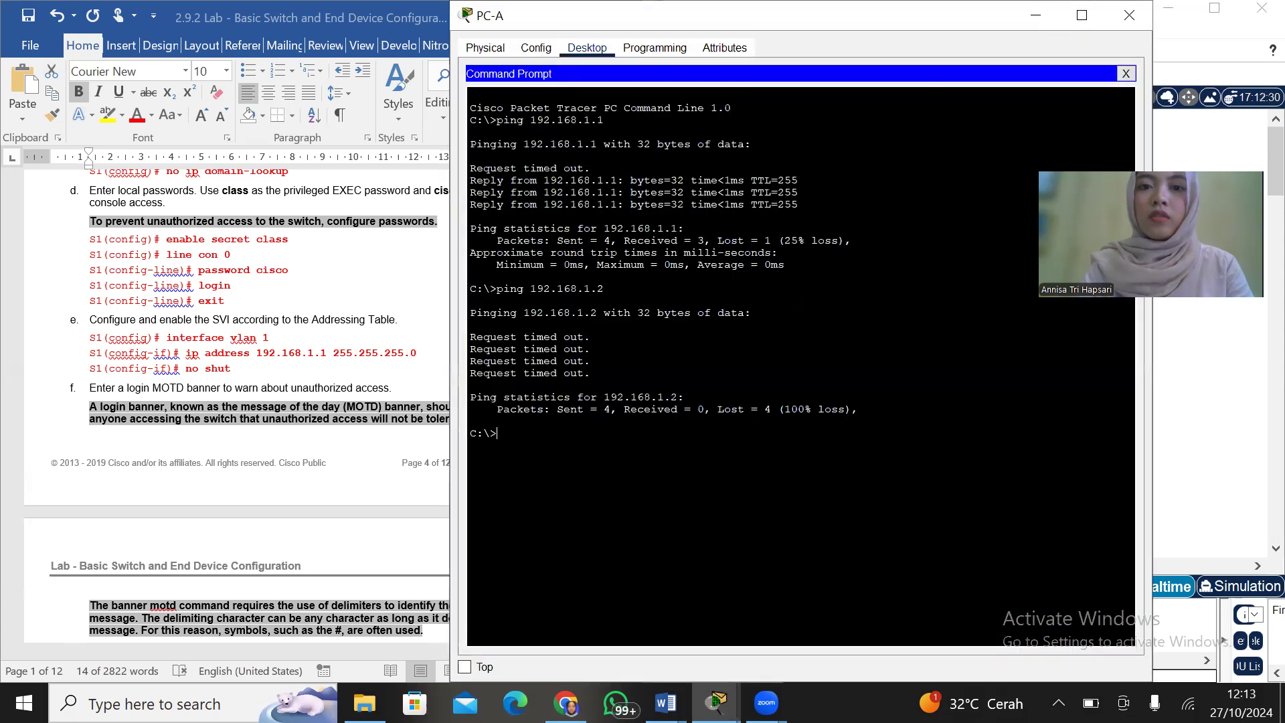
type("ping")
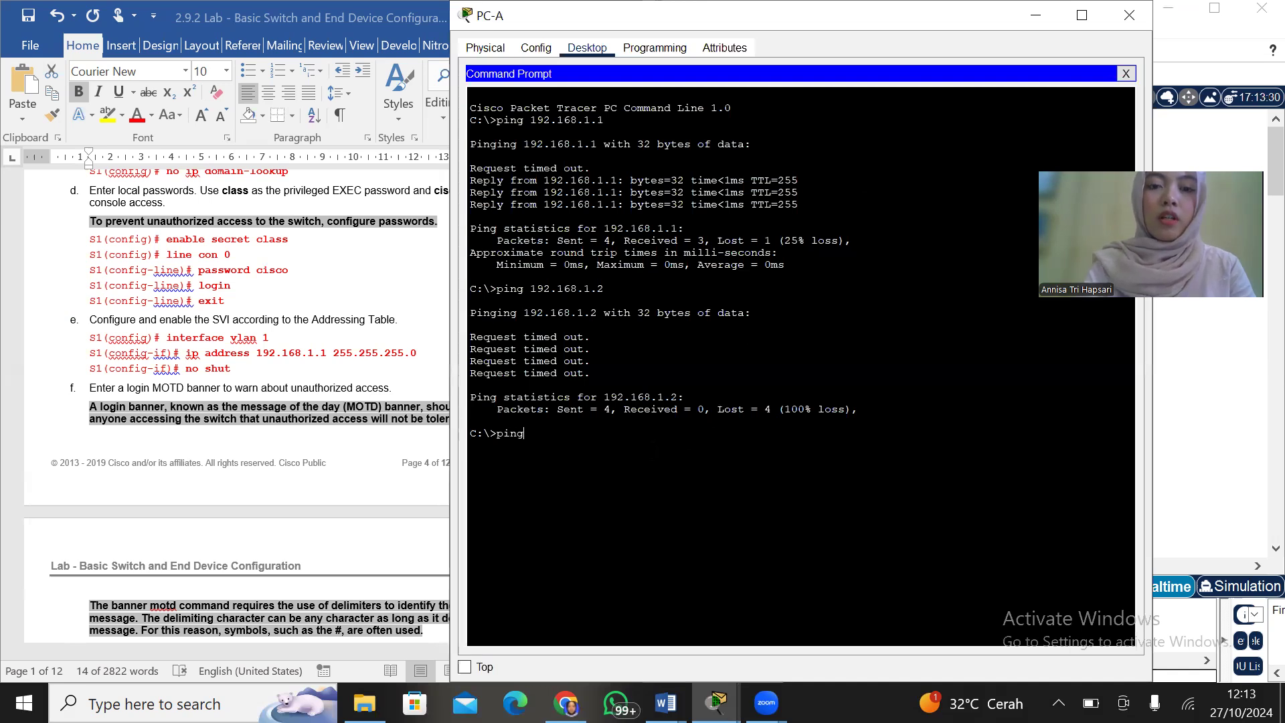
type(" 192.168")
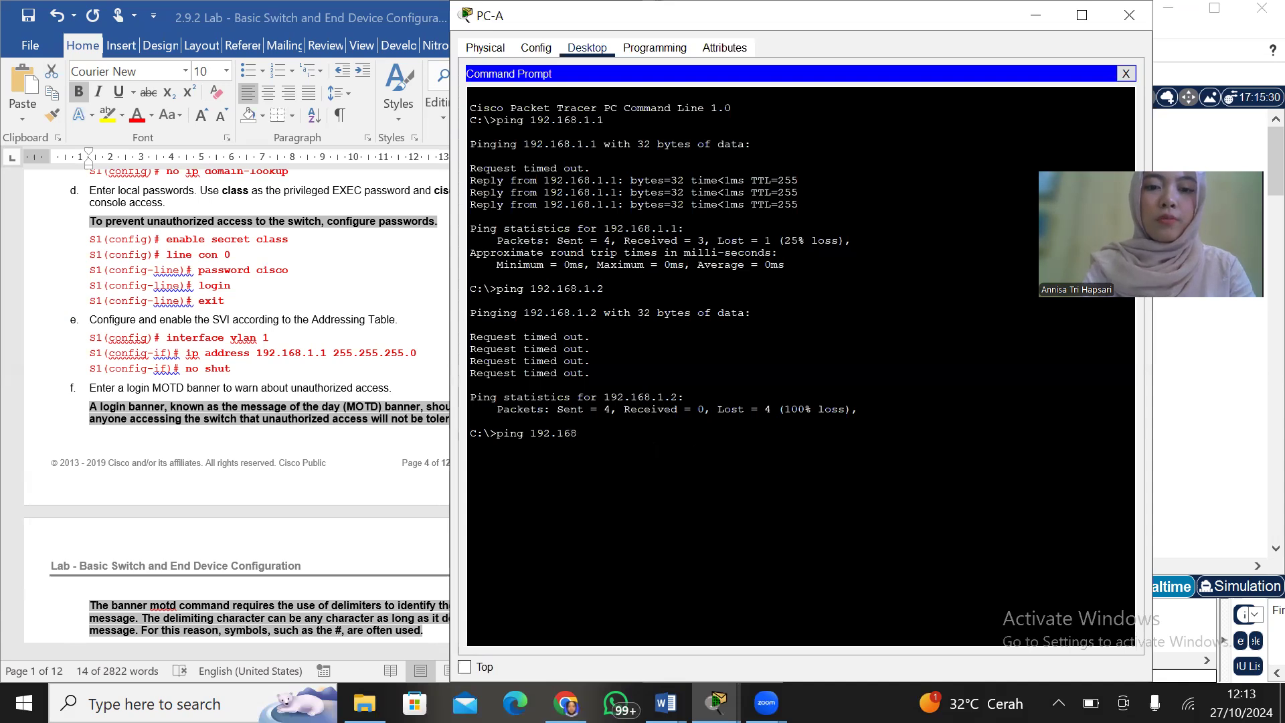
type(".1.2")
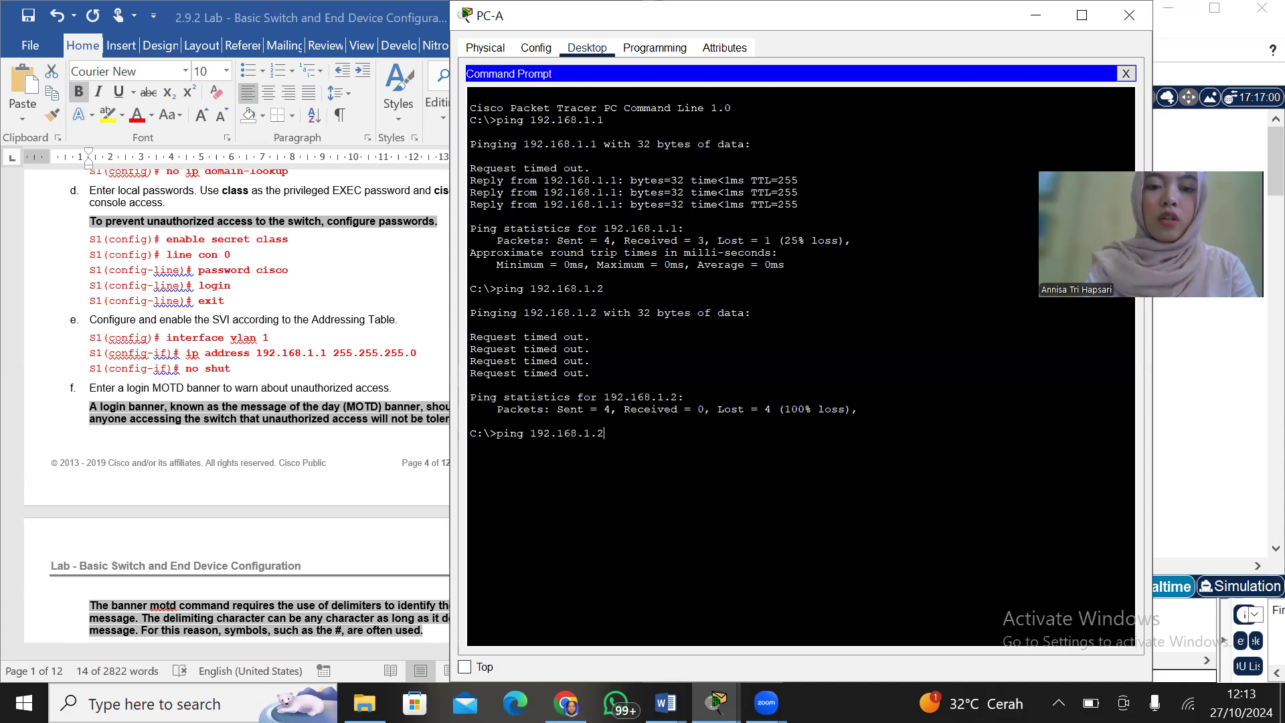
key("Return")
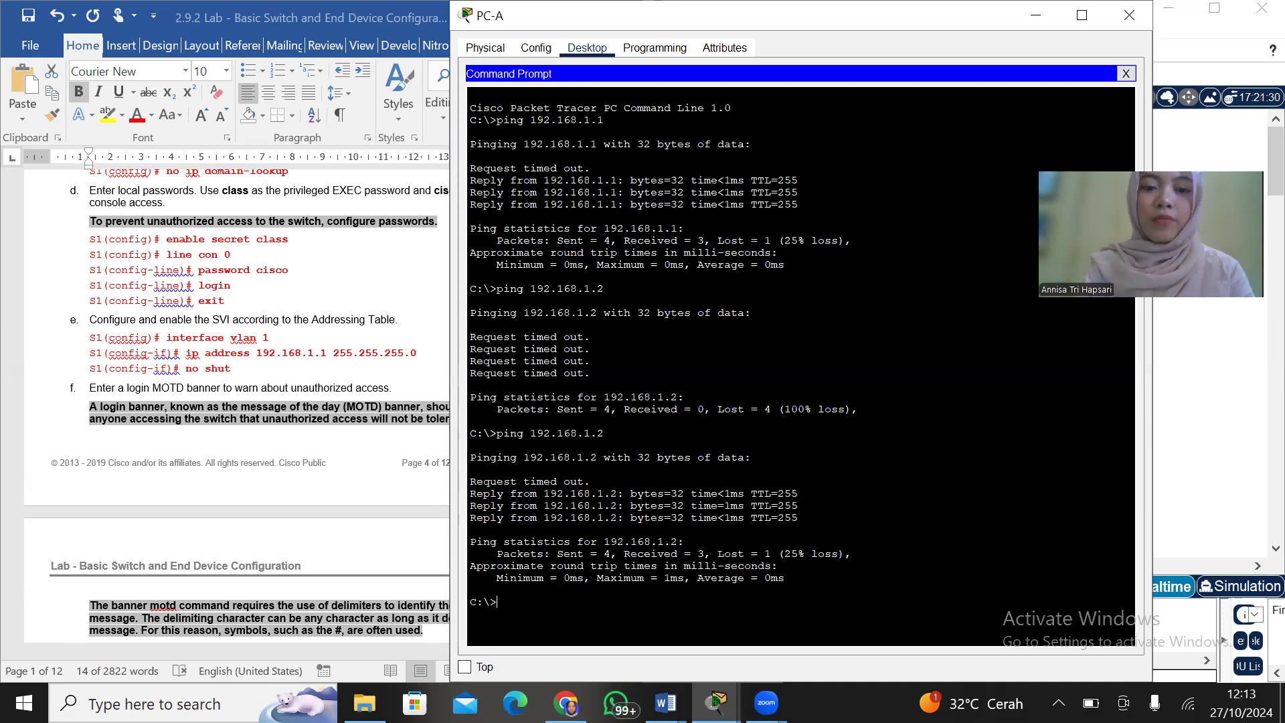
Compare the first ping to 192.168.1.2 with the latest one and close PC-A's window
left_click_drag(470, 338, 591, 373)
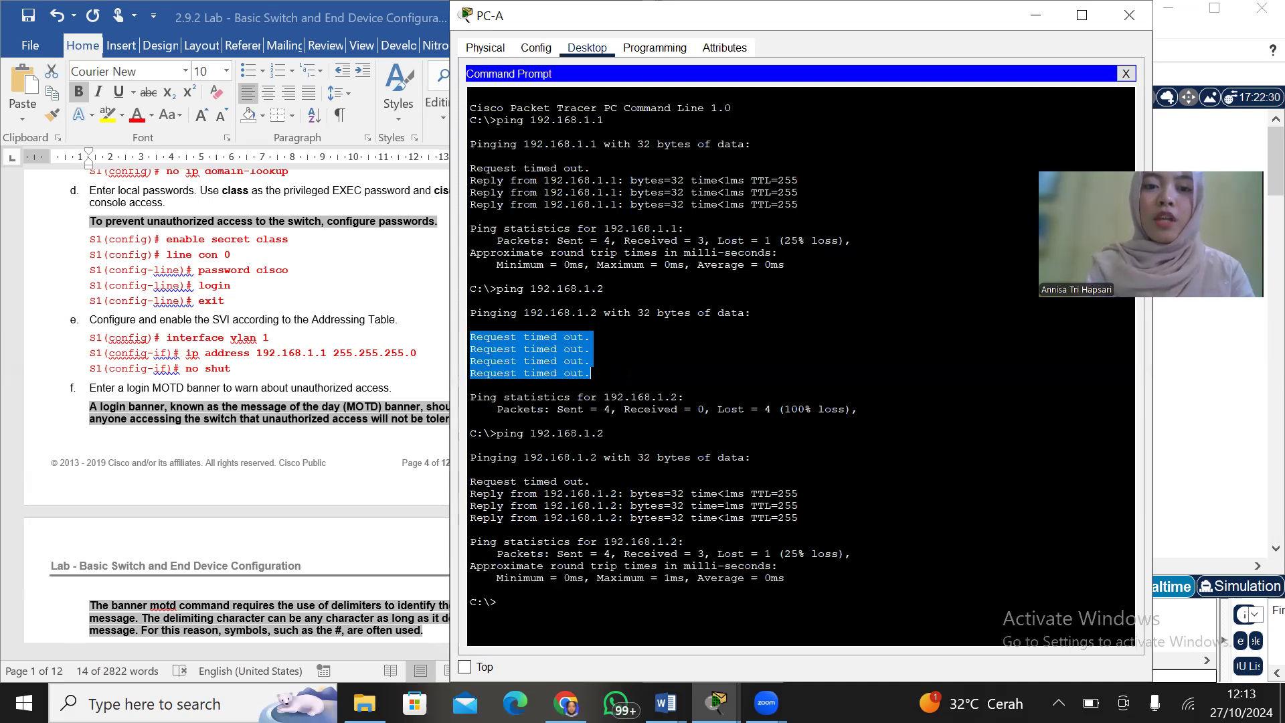
left_click(590, 373)
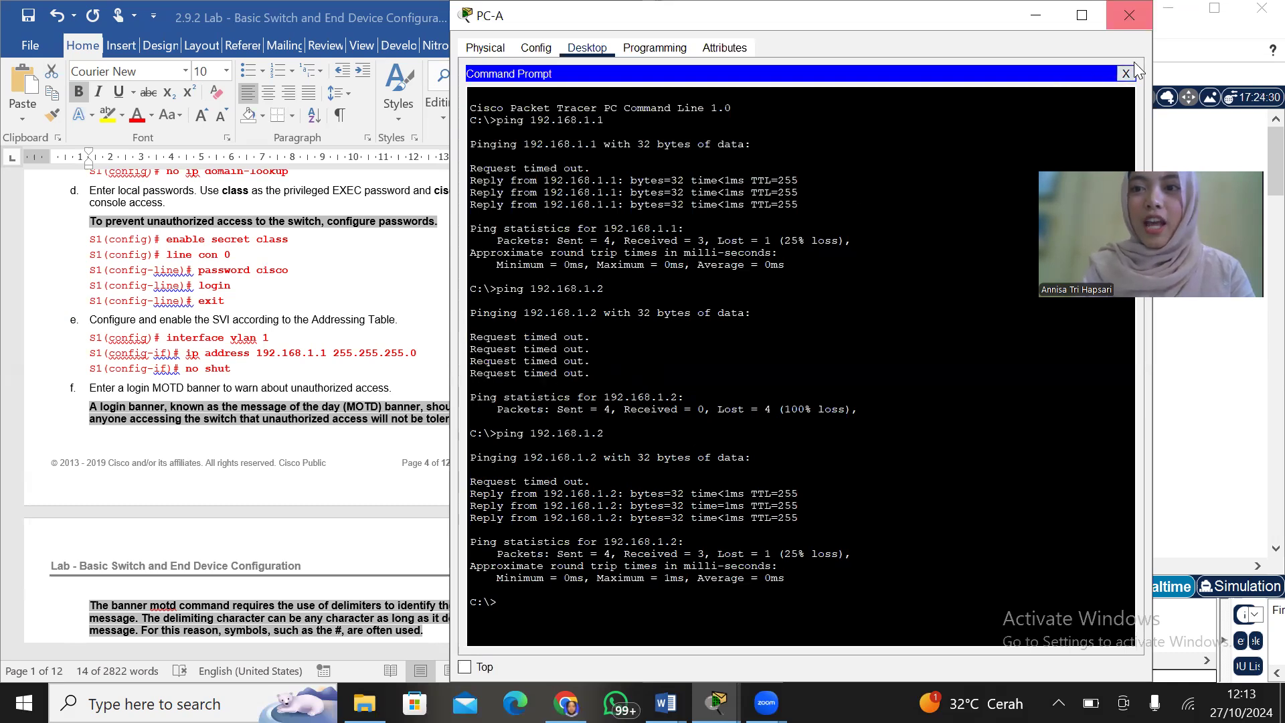
left_click(1129, 20)
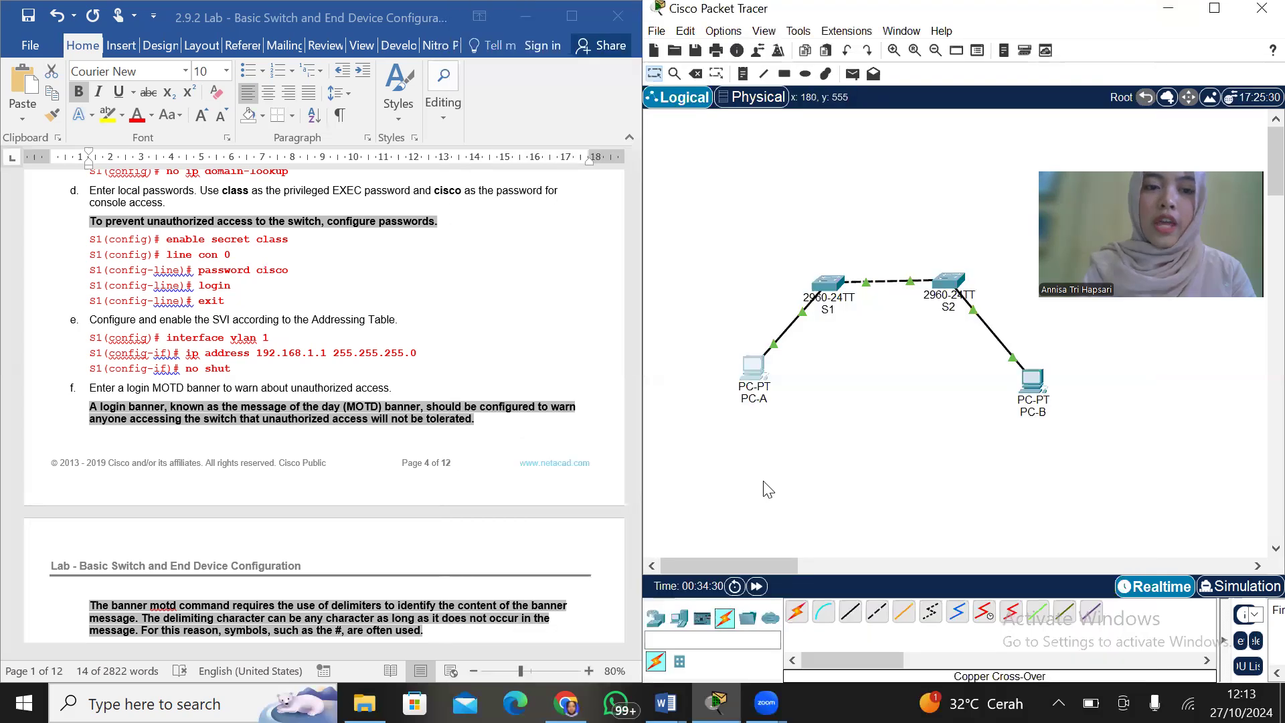
Find the lab's step n on pinging both PCs from a switch and open S1's global settings
scroll(248, 499, "down", 5)
scroll(249, 506, "down", 15)
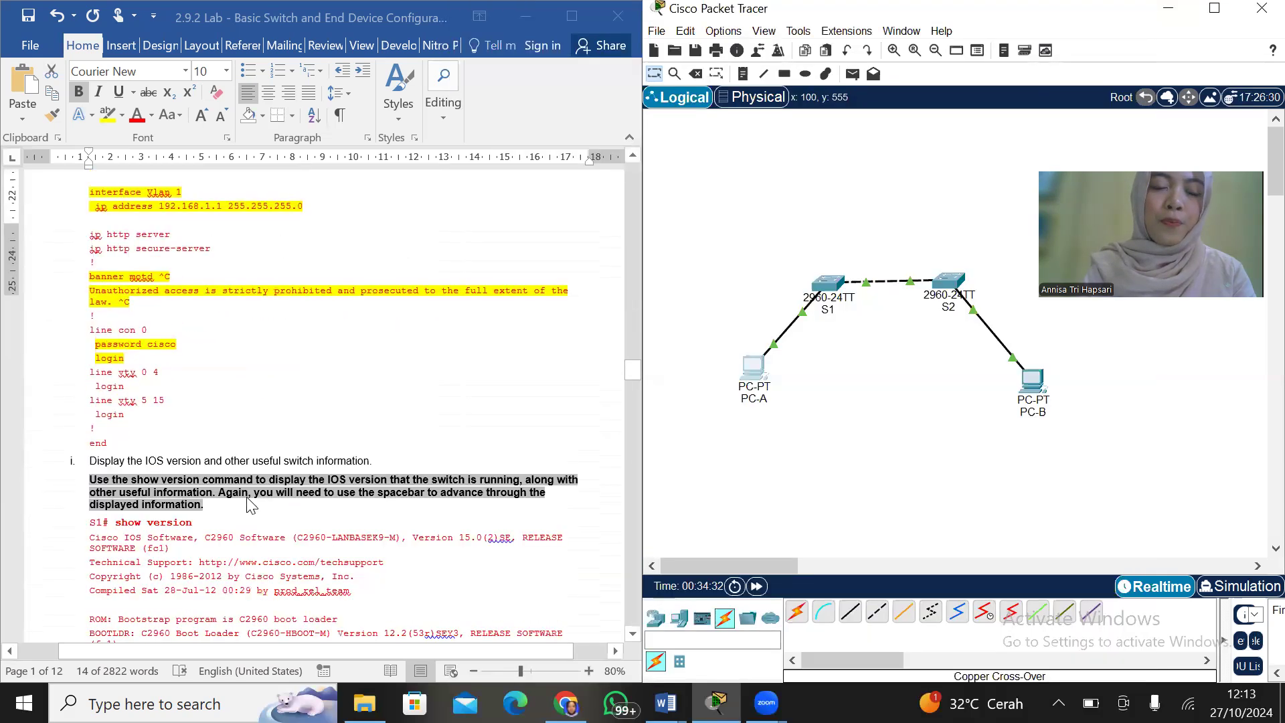
scroll(249, 506, "down", 15)
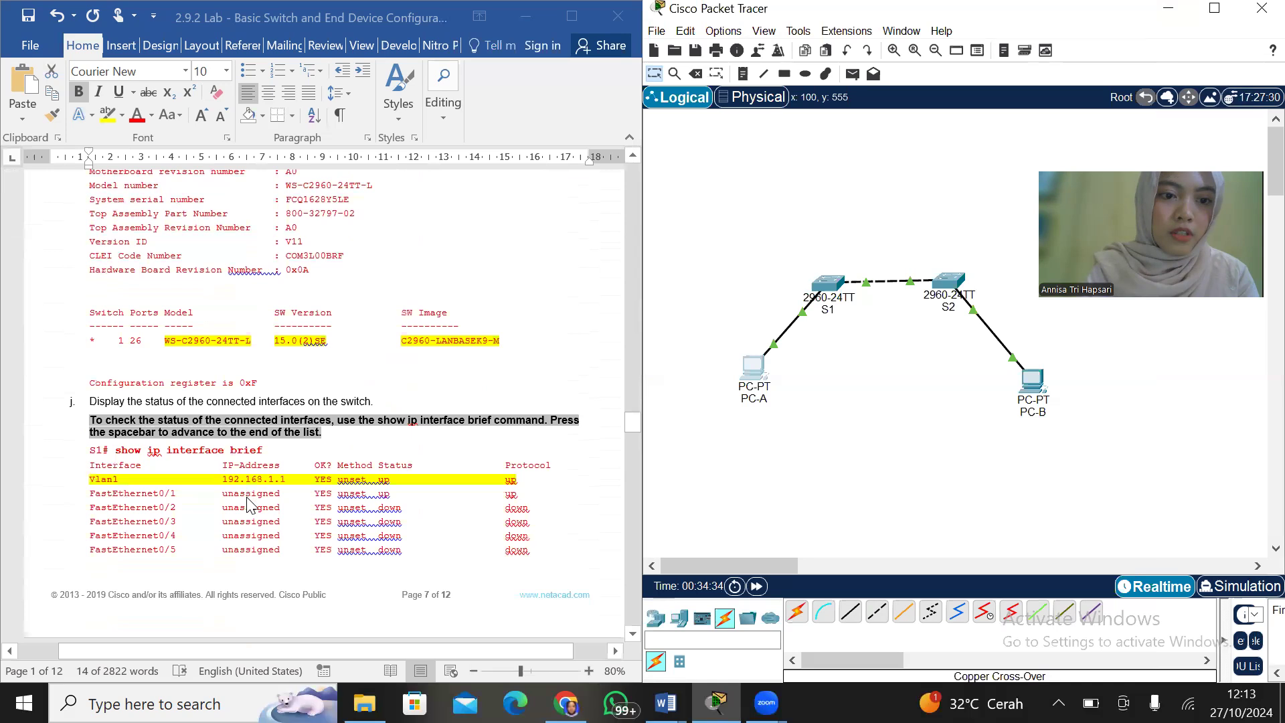
scroll(246, 498, "down", 10)
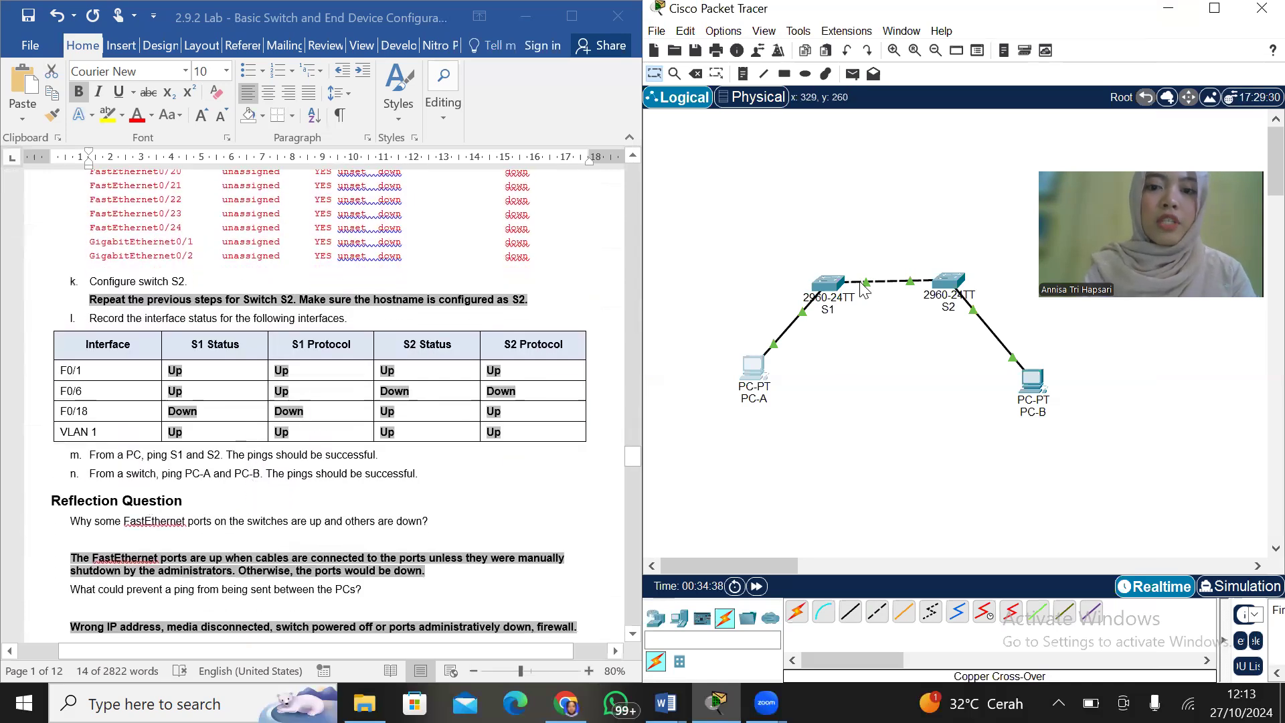
left_click(830, 288)
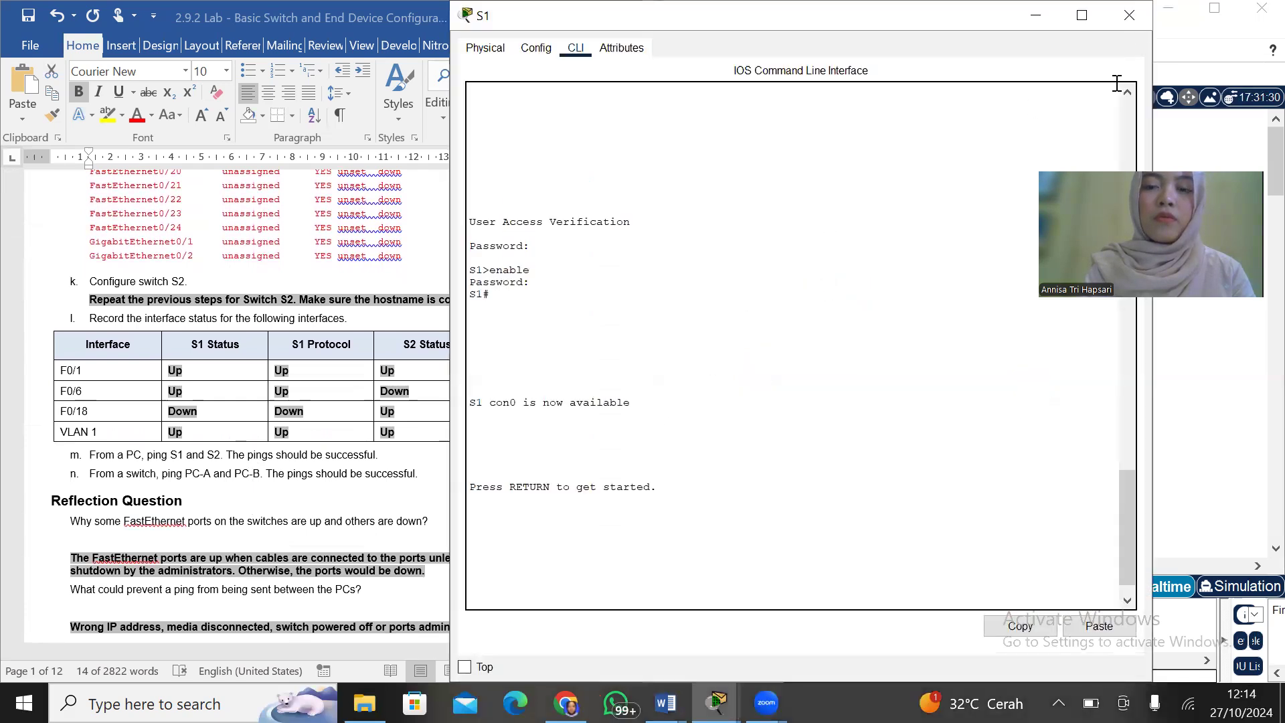
left_click_drag(1066, 12, 1061, 107)
left_click(536, 153)
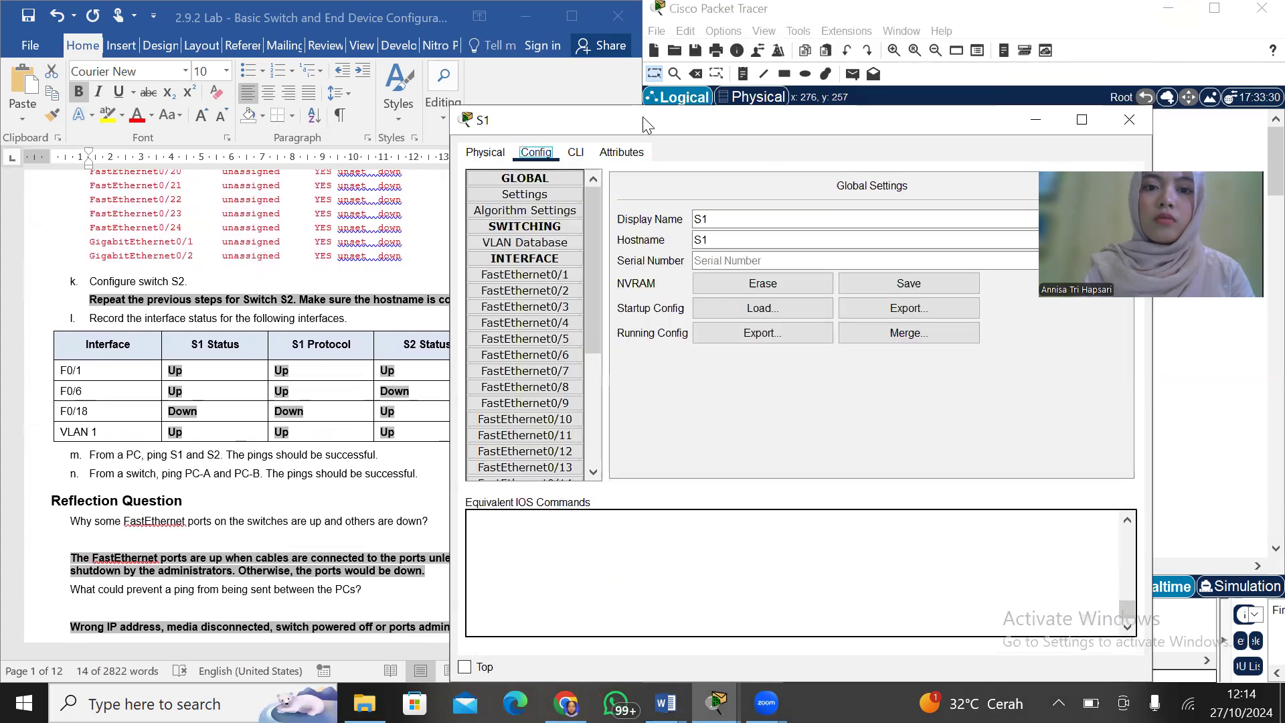